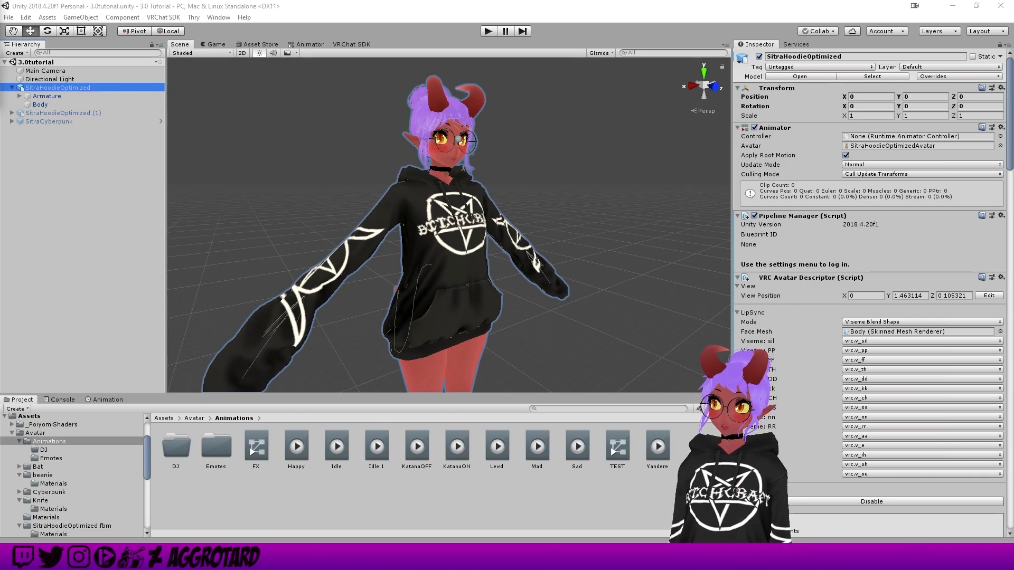
- Review the eye look, eyelid and playable layer settings in SitraHoodieOptimized's VRC Avatar Descriptor
{"action": "middle_click_drag", "start_coordinate": [449, 225], "coordinate": [461, 225]}
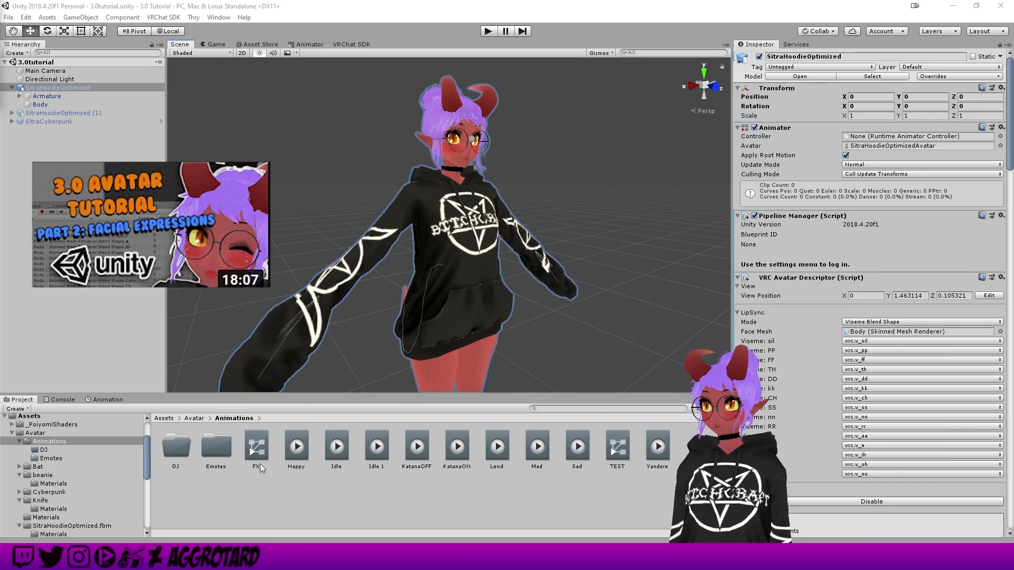
{"action": "scroll", "coordinate": [834, 460], "scroll_direction": "down", "scroll_amount": 10}
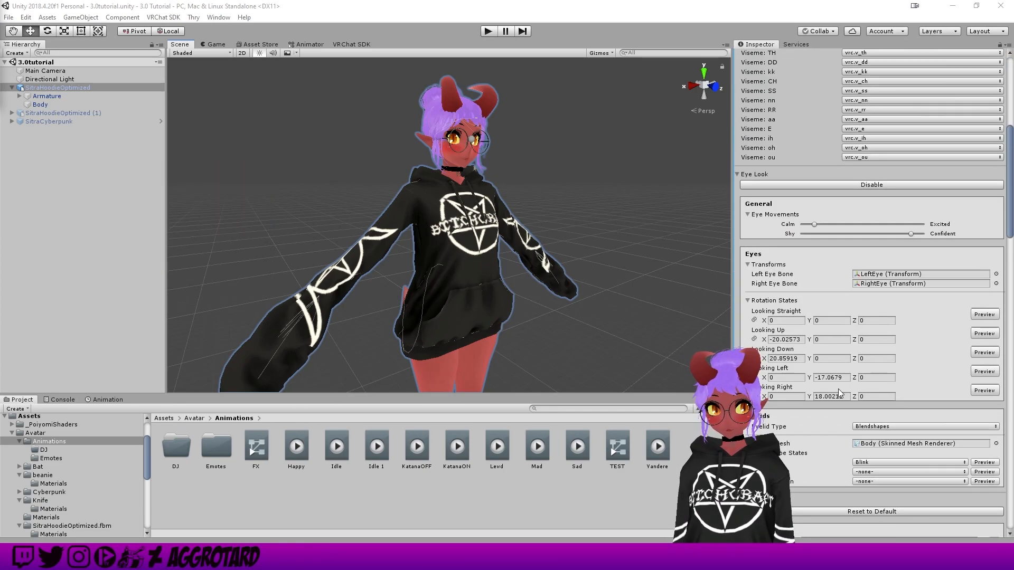
{"action": "scroll", "coordinate": [839, 393], "scroll_direction": "down", "scroll_amount": 3}
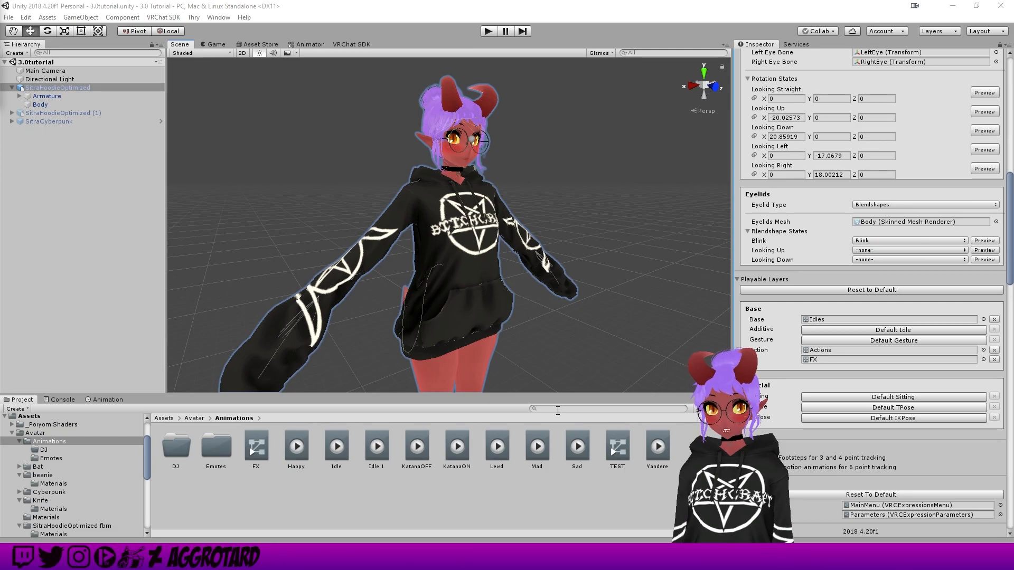
- Browse to the VRCSDK Examples3 Animation Controllers folder and look at the vrc_AvatarV3HandsLayer2 and vrc_AvatarV3HandsLayer controllers
{"action": "scroll", "coordinate": [105, 489], "scroll_direction": "down", "scroll_amount": 5}
{"action": "scroll", "coordinate": [99, 483], "scroll_direction": "down", "scroll_amount": 5}
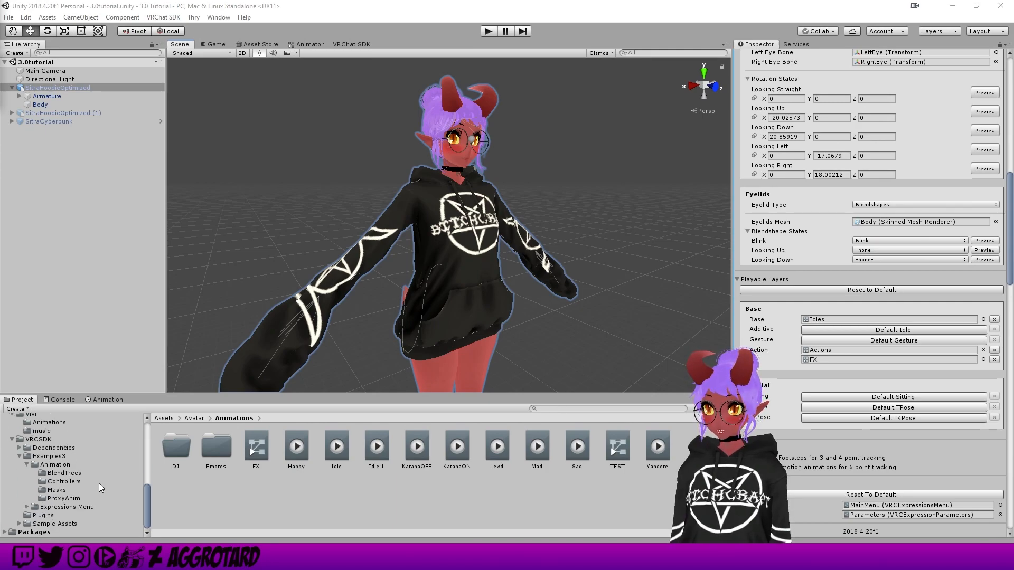
{"action": "left_click", "coordinate": [42, 440]}
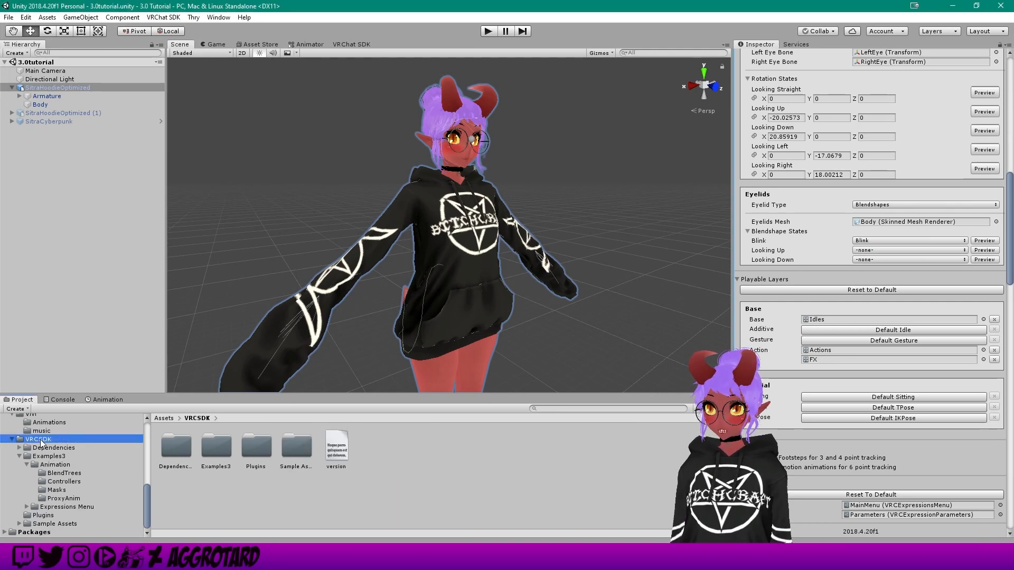
{"action": "left_click", "coordinate": [49, 456]}
{"action": "double_click", "coordinate": [179, 449]}
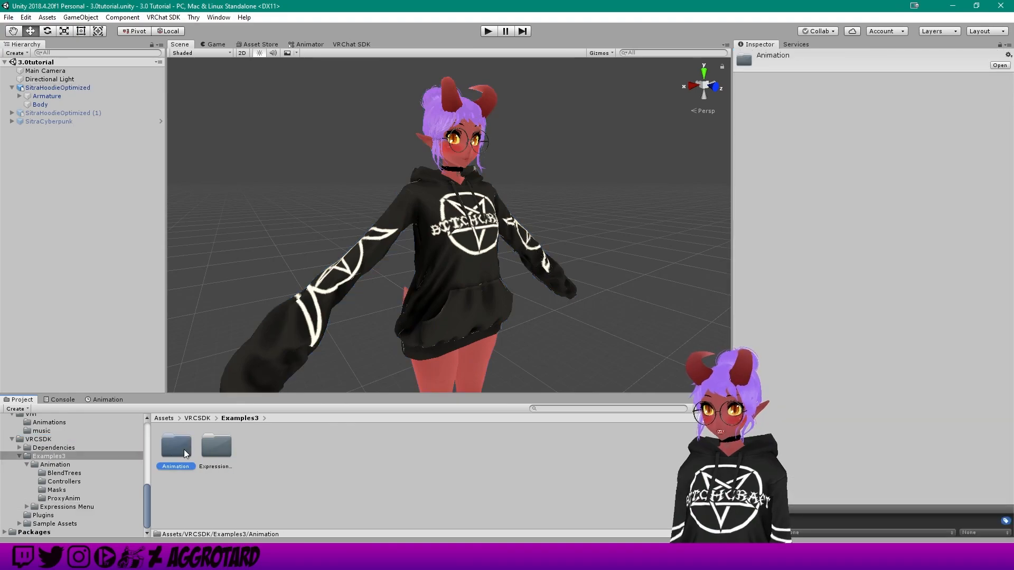
{"action": "double_click", "coordinate": [219, 448]}
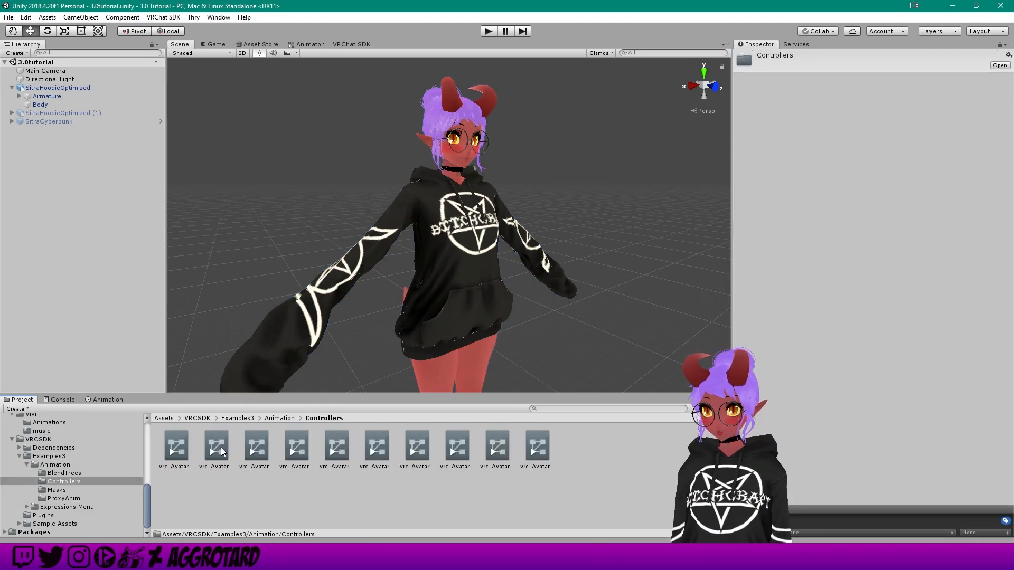
{"action": "left_click", "coordinate": [289, 443]}
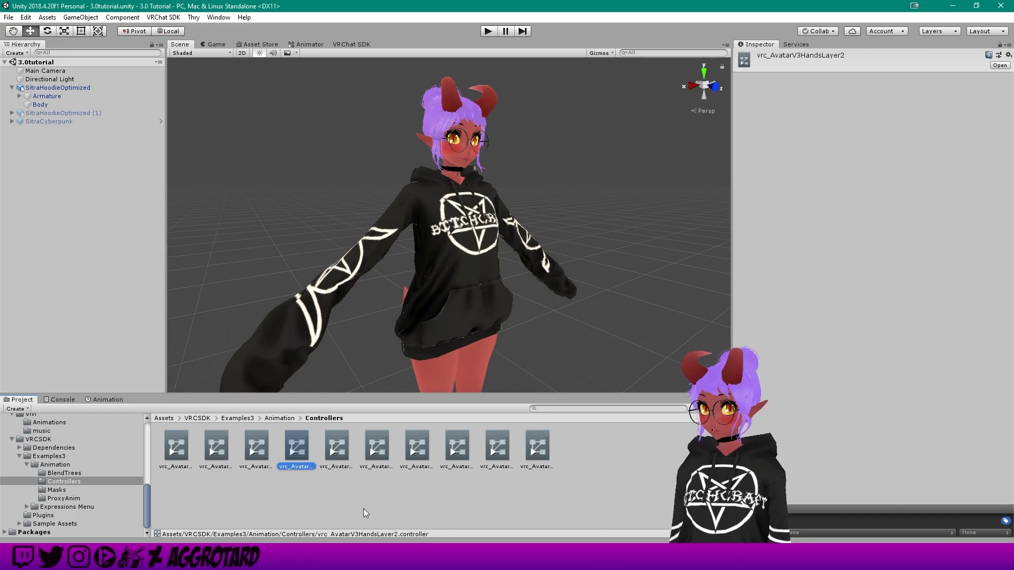
{"action": "left_click", "coordinate": [268, 448]}
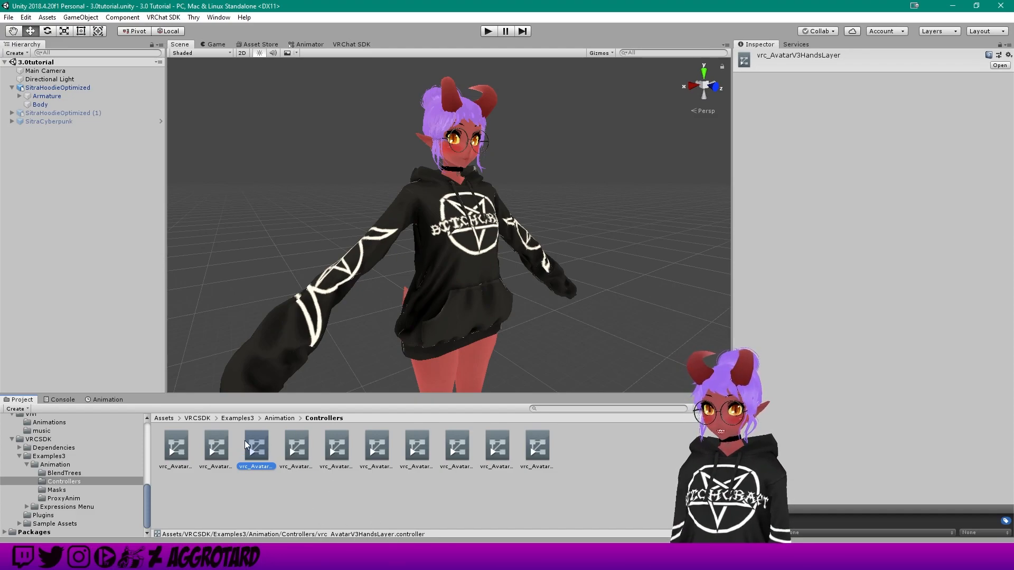
- Open the Animations folder inside the Avatar assets
{"action": "scroll", "coordinate": [55, 442], "scroll_direction": "up", "scroll_amount": 3}
{"action": "left_click", "coordinate": [52, 455]}
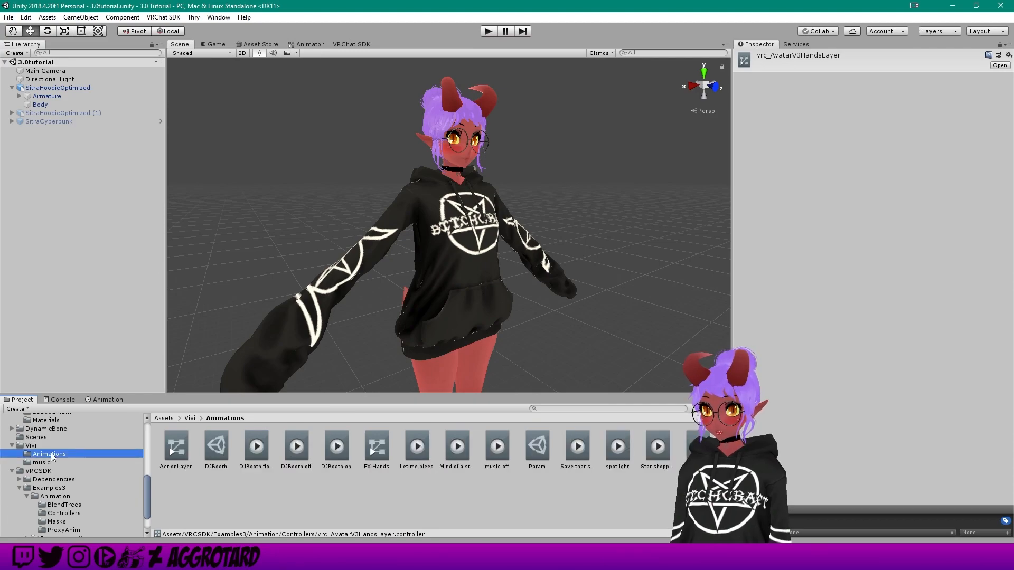
{"action": "scroll", "coordinate": [53, 456], "scroll_direction": "up", "scroll_amount": 5}
{"action": "left_click", "coordinate": [52, 460]}
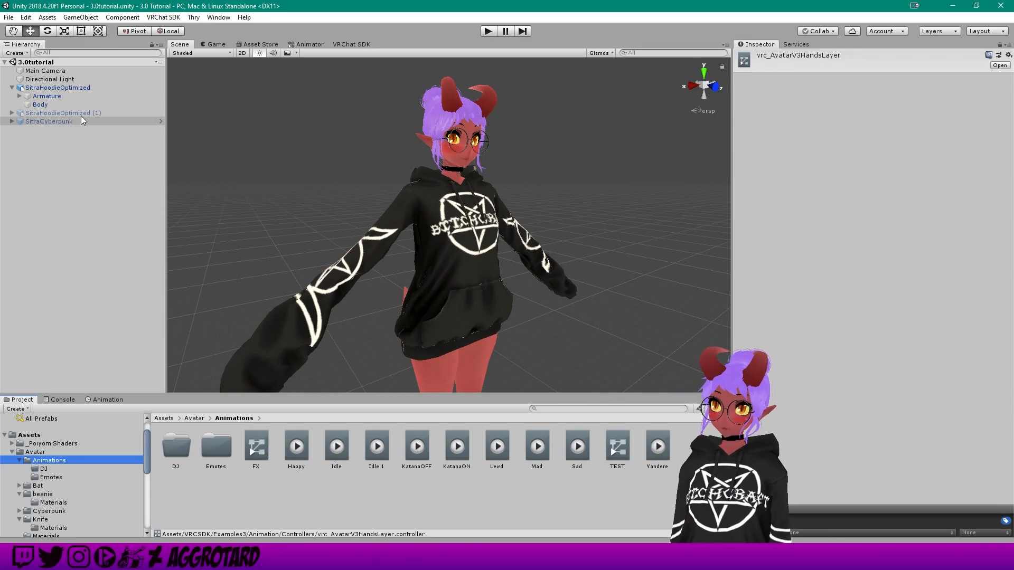
- Select SitraHoodieOptimized and check which controllers its playable layers use
{"action": "left_click", "coordinate": [59, 88]}
{"action": "scroll", "coordinate": [859, 408], "scroll_direction": "down", "scroll_amount": 10}
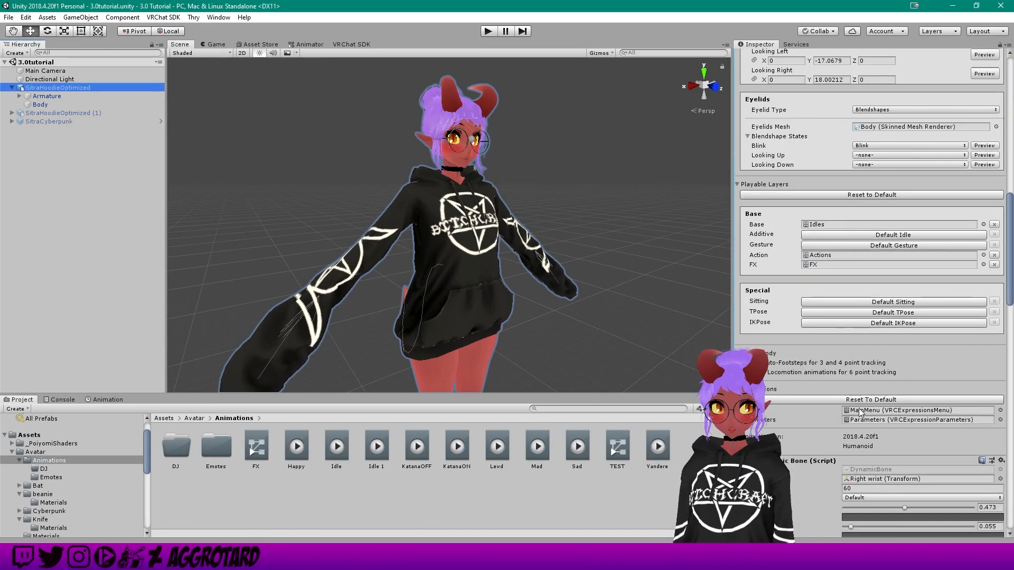
{"action": "scroll", "coordinate": [858, 408], "scroll_direction": "up", "scroll_amount": 3}
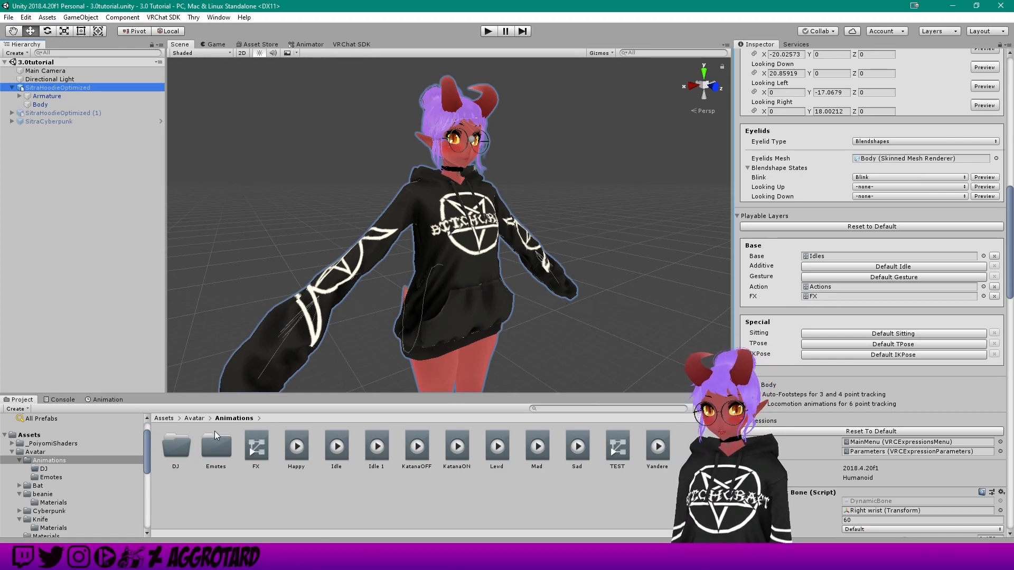
- Add the beanie model from the Avatar beanie folder to the scene as its own root object
{"action": "scroll", "coordinate": [84, 478], "scroll_direction": "down", "scroll_amount": 2}
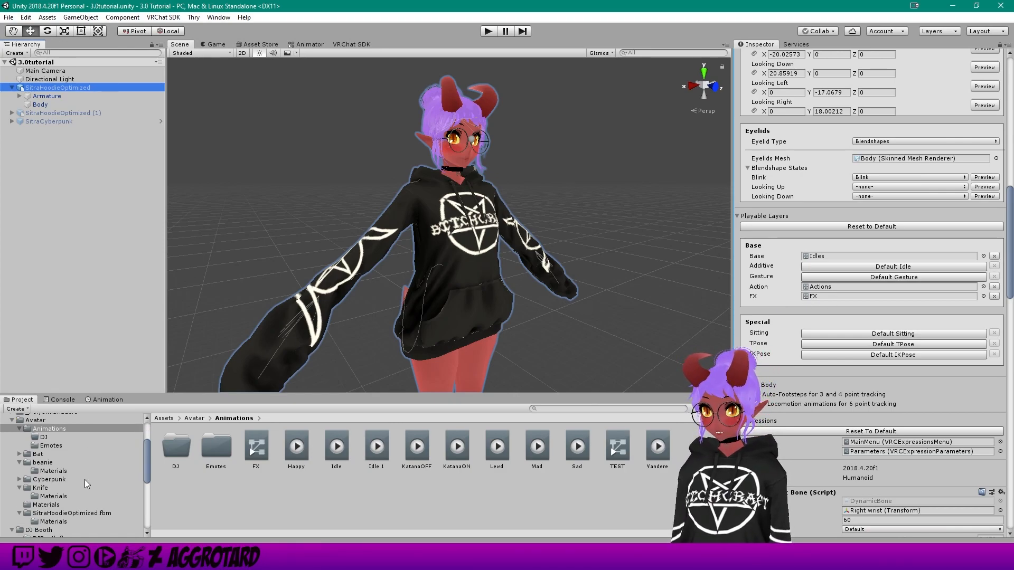
{"action": "left_click", "coordinate": [48, 464]}
{"action": "middle_click_drag", "start_coordinate": [429, 171], "coordinate": [435, 226]}
{"action": "scroll", "coordinate": [496, 138], "scroll_direction": "up", "scroll_amount": 3}
{"action": "middle_click_drag", "start_coordinate": [496, 138], "coordinate": [481, 149]}
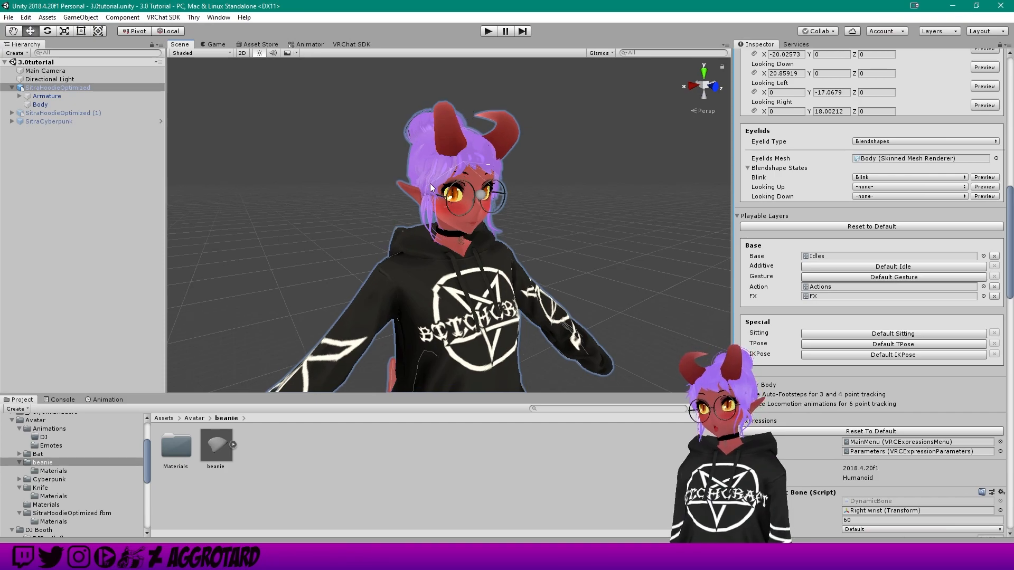
{"action": "left_click", "coordinate": [213, 451]}
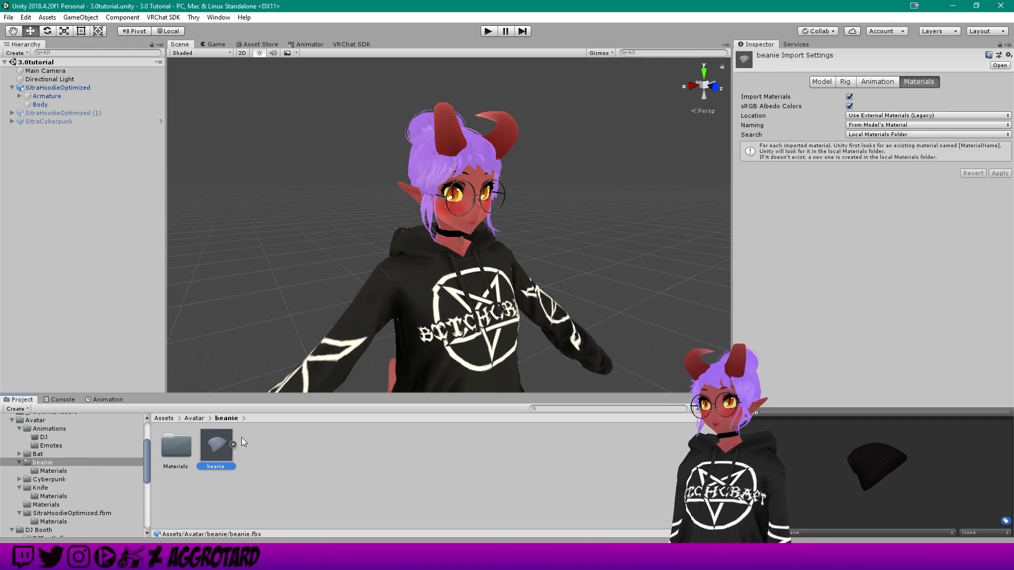
{"action": "left_click_drag", "start_coordinate": [219, 453], "coordinate": [61, 154]}
- Fit the beanie onto the avatar's head with position 0.001, -0.053, 0.026 and scale about 0.915, 1.064, 0.920
{"action": "mouse_move", "coordinate": [448, 224]}
{"action": "left_mouse_down", "text": "alt"}
{"action": "mouse_move", "coordinate": [436, 222]}
{"action": "mouse_move", "coordinate": [538, 208]}
{"action": "mouse_move", "coordinate": [444, 216]}
{"action": "left_mouse_up", "text": "alt"}
{"action": "middle_click_drag", "start_coordinate": [444, 217], "coordinate": [442, 211]}
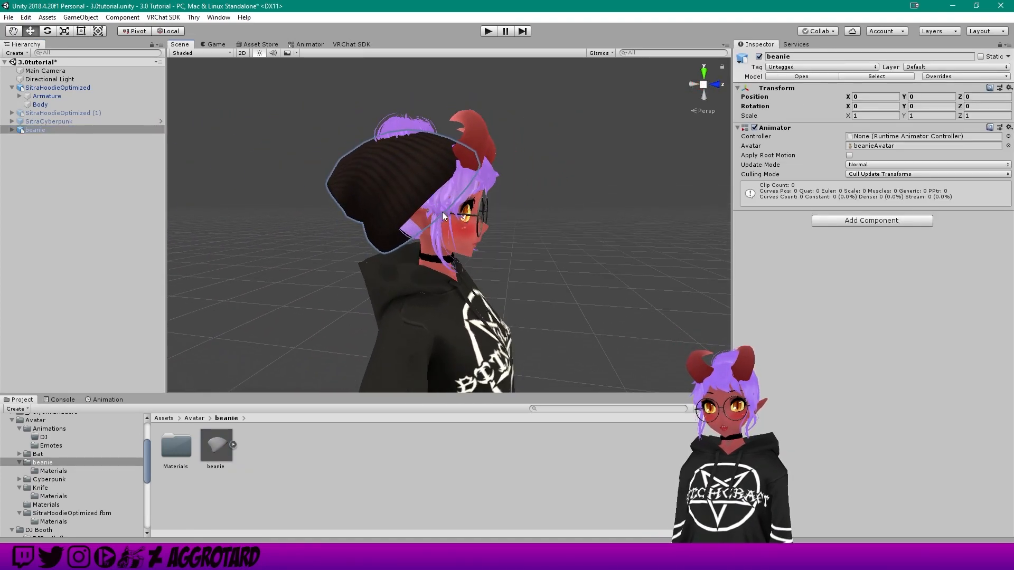
{"action": "scroll", "coordinate": [486, 192], "scroll_direction": "up", "scroll_amount": 3}
{"action": "scroll", "coordinate": [485, 192], "scroll_direction": "down", "scroll_amount": 3}
{"action": "mouse_move", "coordinate": [486, 192]}
{"action": "left_mouse_down", "text": "alt"}
{"action": "mouse_move", "coordinate": [416, 188]}
{"action": "mouse_move", "coordinate": [433, 179]}
{"action": "mouse_move", "coordinate": [410, 195]}
{"action": "mouse_move", "coordinate": [486, 188]}
{"action": "left_mouse_up", "text": "alt"}
{"action": "middle_click_drag", "start_coordinate": [486, 188], "coordinate": [459, 167]}
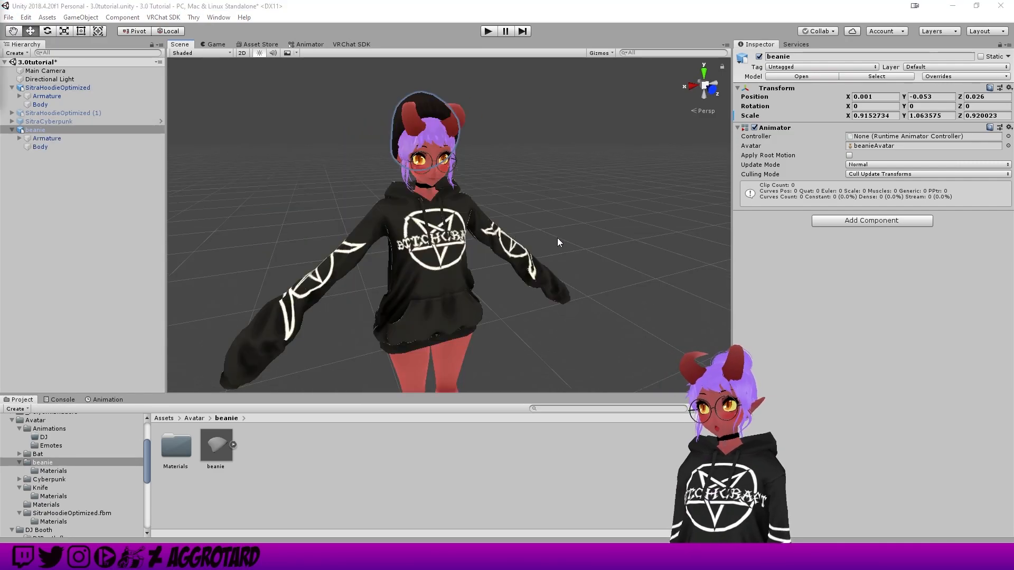
- Examine the beanie's placement in a side view of the avatar's head
{"action": "right_click_drag", "start_coordinate": [544, 233], "coordinate": [597, 239]}
{"action": "middle_click_drag", "start_coordinate": [395, 226], "coordinate": [478, 229]}
{"action": "left_click_drag", "start_coordinate": [478, 228], "coordinate": [590, 212], "text": "alt"}
{"action": "middle_click_drag", "start_coordinate": [590, 212], "coordinate": [569, 216]}
{"action": "middle_click_drag", "start_coordinate": [522, 193], "coordinate": [538, 208]}
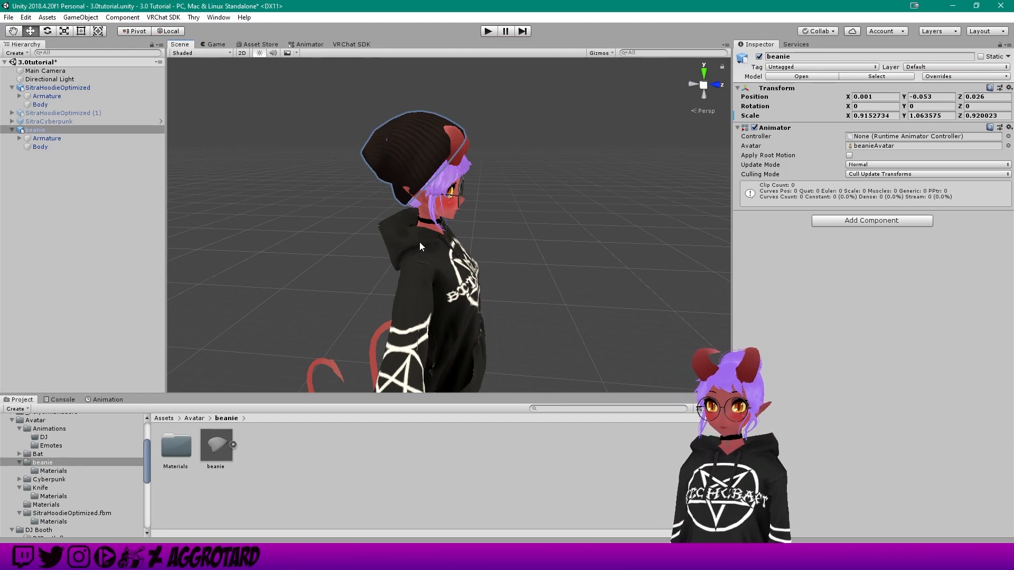
{"action": "left_click_drag", "start_coordinate": [500, 214], "coordinate": [490, 211], "text": "alt"}
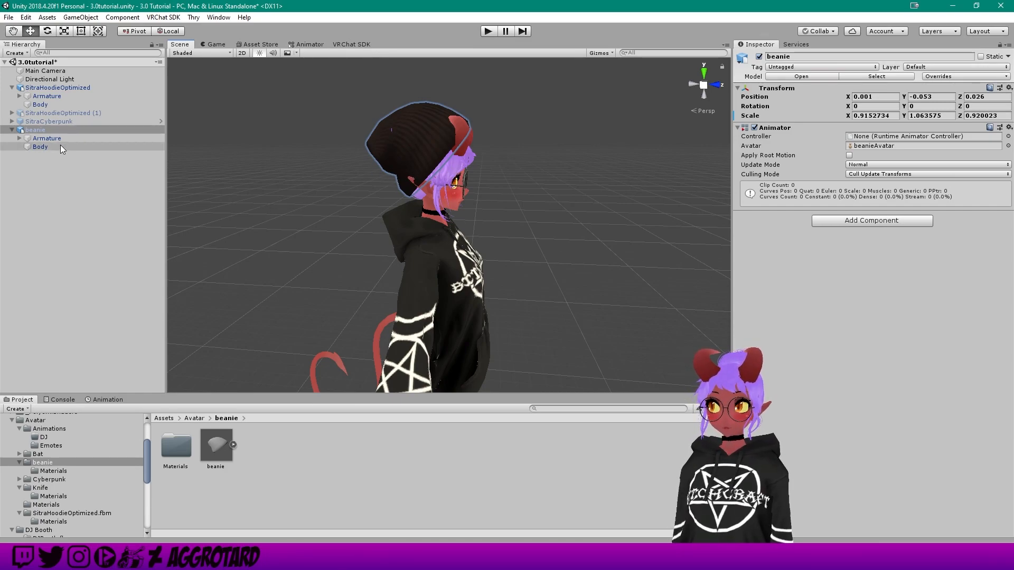
- Select the beanie root object and look over the Move, Rotate and Scale tools, leaving Move active
{"action": "left_click", "coordinate": [47, 131]}
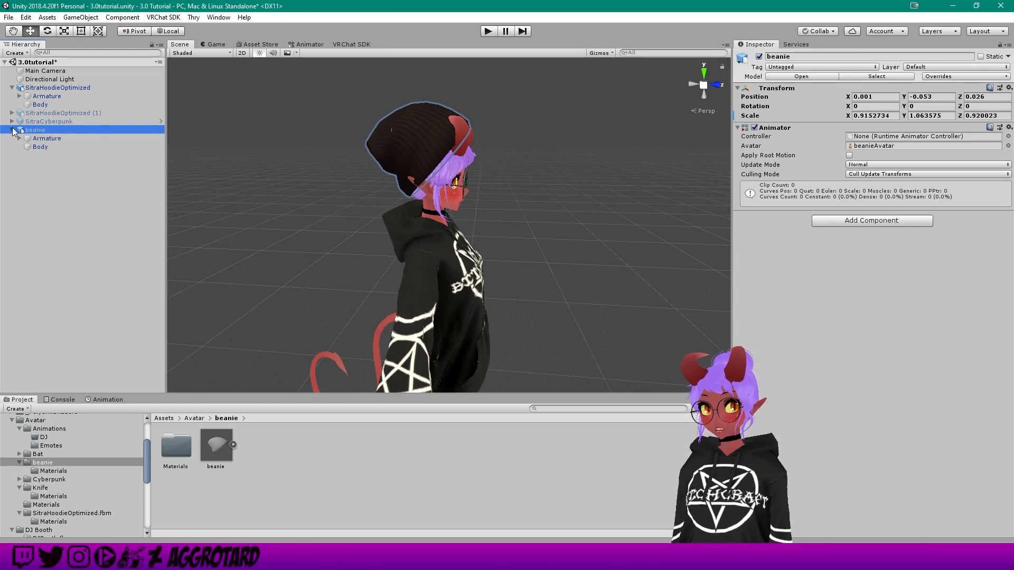
{"action": "scroll", "coordinate": [405, 210], "scroll_direction": "up", "scroll_amount": 5}
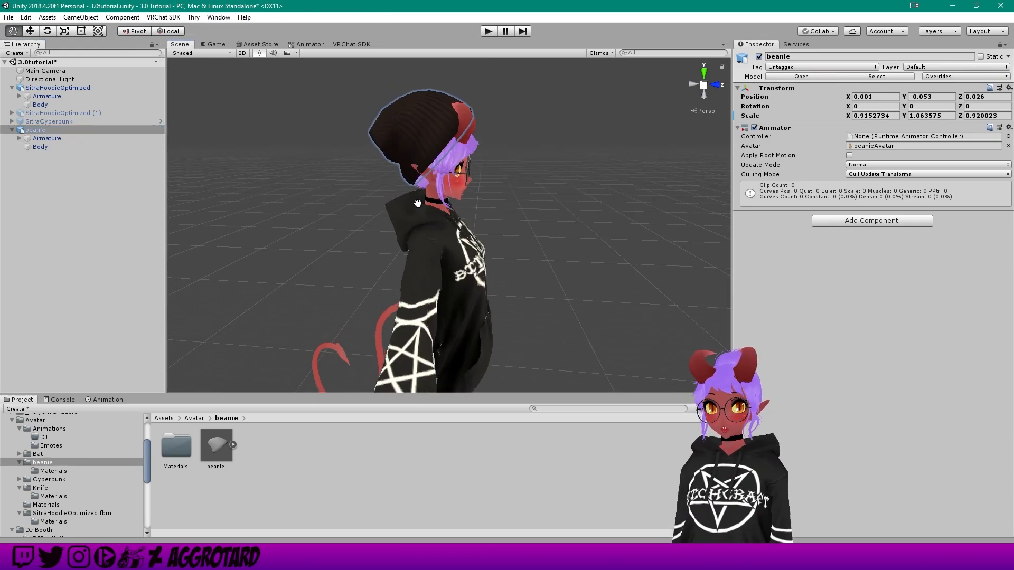
{"action": "scroll", "coordinate": [289, 214], "scroll_direction": "down", "scroll_amount": 2}
{"action": "left_click_drag", "start_coordinate": [36, 131], "coordinate": [34, 33]}
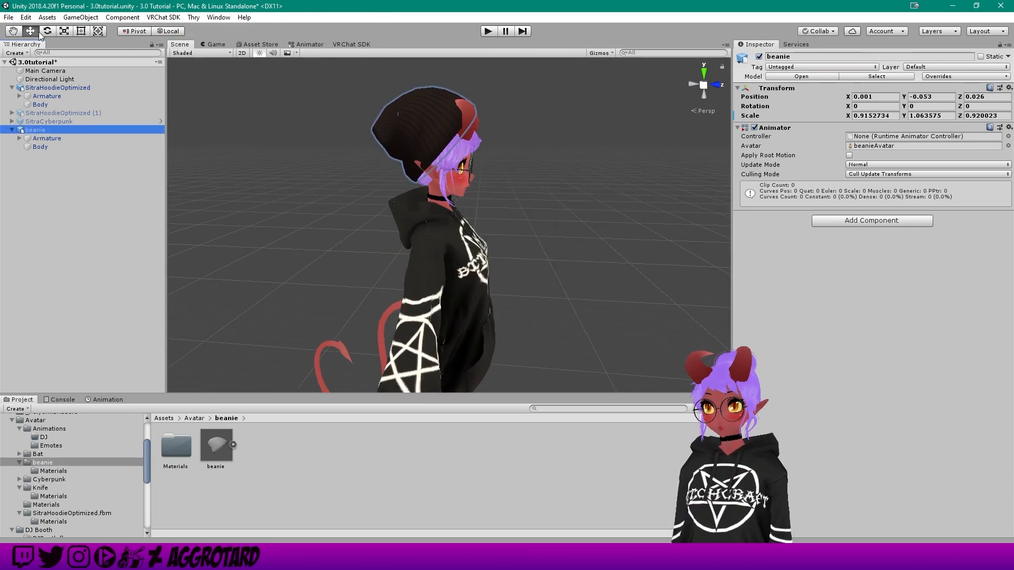
{"action": "left_click", "coordinate": [52, 32]}
{"action": "left_click", "coordinate": [65, 32]}
{"action": "left_click", "coordinate": [31, 31]}
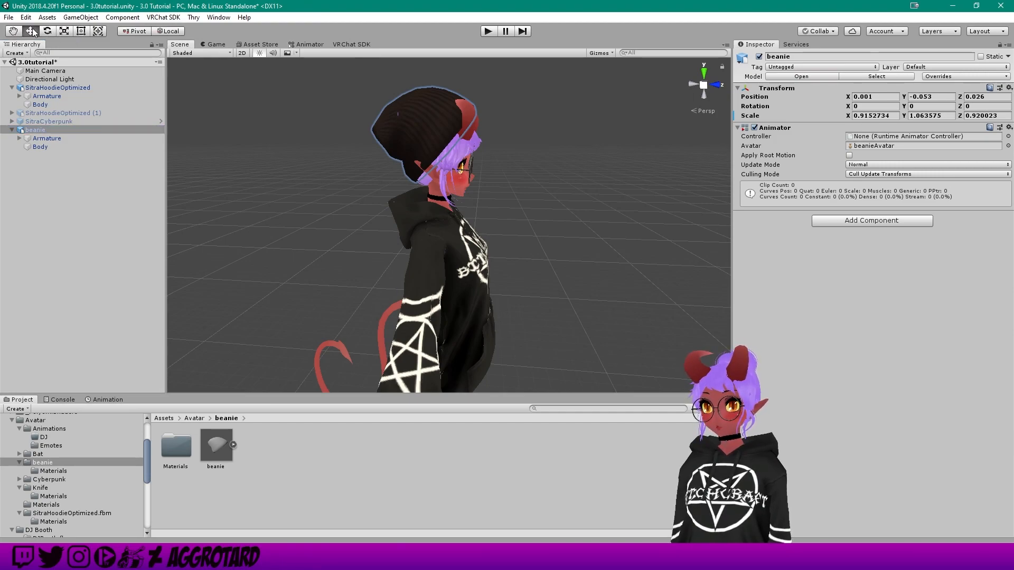
- Examine how the beanie sits around the horns and hair from the front, side and back
{"action": "scroll", "coordinate": [480, 173], "scroll_direction": "down", "scroll_amount": 5}
{"action": "middle_click_drag", "start_coordinate": [493, 237], "coordinate": [473, 205]}
{"action": "scroll", "coordinate": [465, 137], "scroll_direction": "up", "scroll_amount": 4}
{"action": "left_click_drag", "start_coordinate": [464, 136], "coordinate": [426, 130], "text": "alt"}
{"action": "middle_click_drag", "start_coordinate": [520, 90], "coordinate": [388, 166]}
{"action": "left_click_drag", "start_coordinate": [475, 143], "coordinate": [394, 135], "text": "alt"}
{"action": "middle_click_drag", "start_coordinate": [552, 118], "coordinate": [452, 134]}
{"action": "right_click_drag", "start_coordinate": [452, 134], "coordinate": [387, 89]}
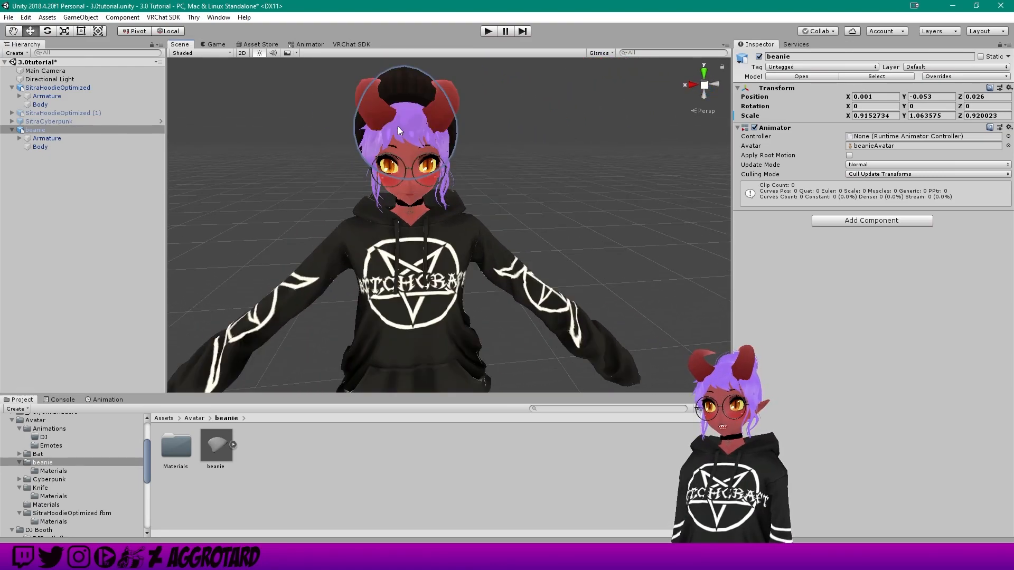
{"action": "middle_click_drag", "start_coordinate": [457, 227], "coordinate": [447, 141]}
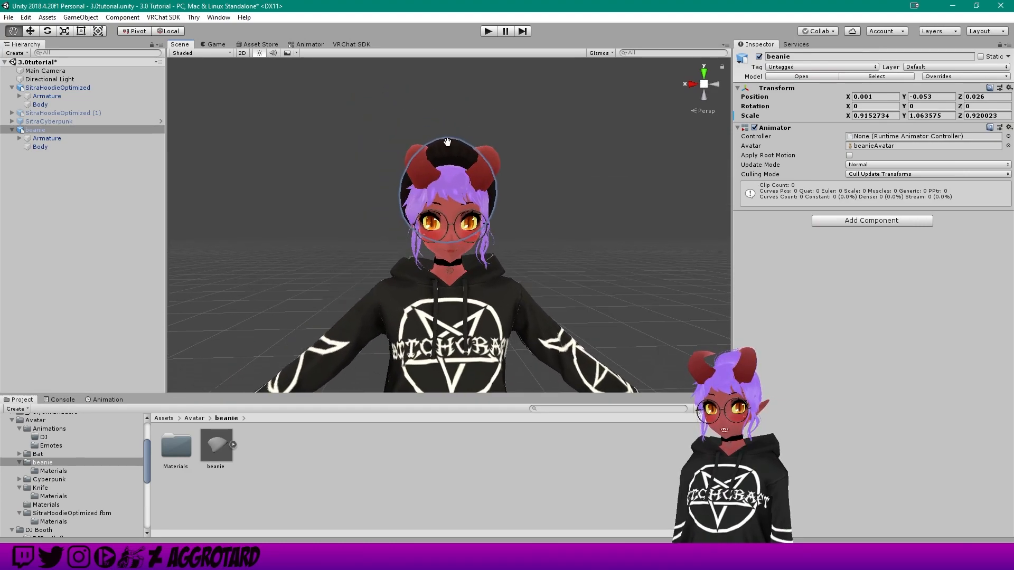
{"action": "right_click_drag", "start_coordinate": [448, 140], "coordinate": [451, 190]}
{"action": "middle_click_drag", "start_coordinate": [451, 190], "coordinate": [486, 215]}
{"action": "scroll", "coordinate": [480, 197], "scroll_direction": "down", "scroll_amount": 3}
{"action": "scroll", "coordinate": [481, 193], "scroll_direction": "down", "scroll_amount": 2}
{"action": "right_click_drag", "start_coordinate": [486, 215], "coordinate": [572, 195]}
{"action": "middle_click_drag", "start_coordinate": [572, 195], "coordinate": [545, 196]}
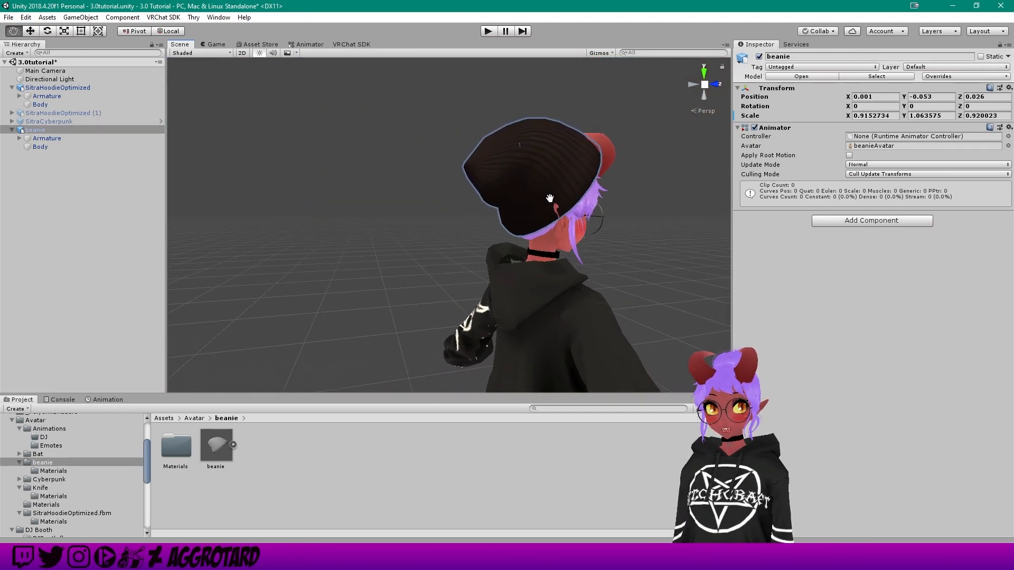
{"action": "right_click_drag", "start_coordinate": [544, 197], "coordinate": [501, 182]}
{"action": "middle_click_drag", "start_coordinate": [502, 182], "coordinate": [478, 177]}
{"action": "scroll", "coordinate": [475, 182], "scroll_direction": "down", "scroll_amount": 3}
{"action": "right_click_drag", "start_coordinate": [478, 177], "coordinate": [415, 185]}
{"action": "middle_click_drag", "start_coordinate": [414, 185], "coordinate": [416, 187]}
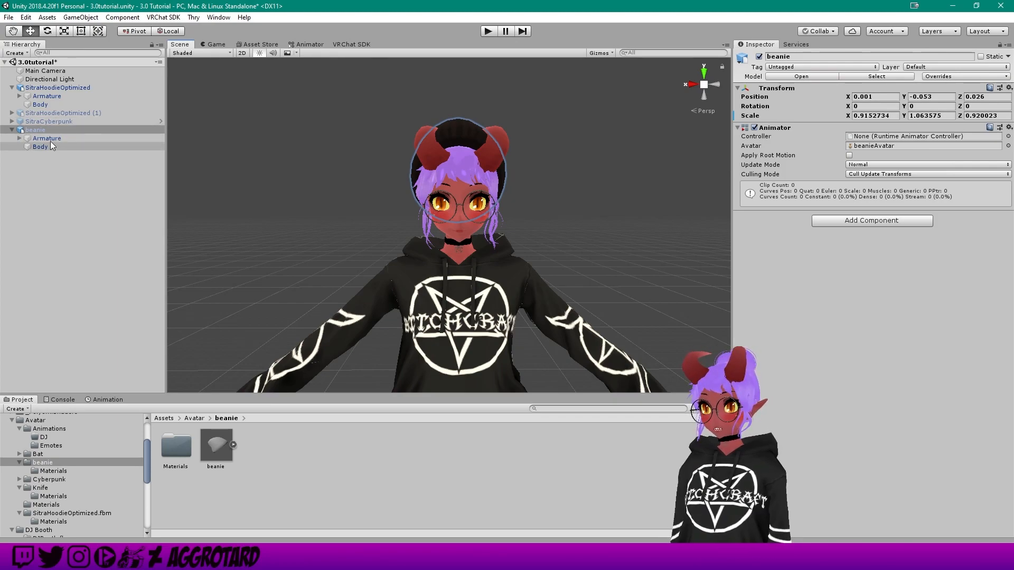
- Expand the armature of SitraHoodieOptimized and parent the beanie to its Head bone
{"action": "left_click", "coordinate": [11, 131]}
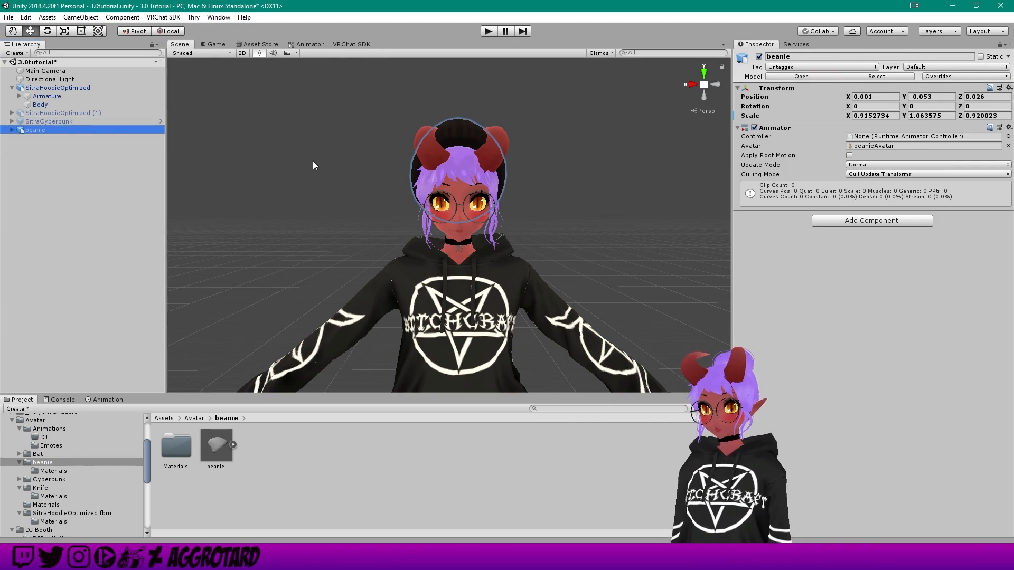
{"action": "scroll", "coordinate": [406, 195], "scroll_direction": "down", "scroll_amount": 4}
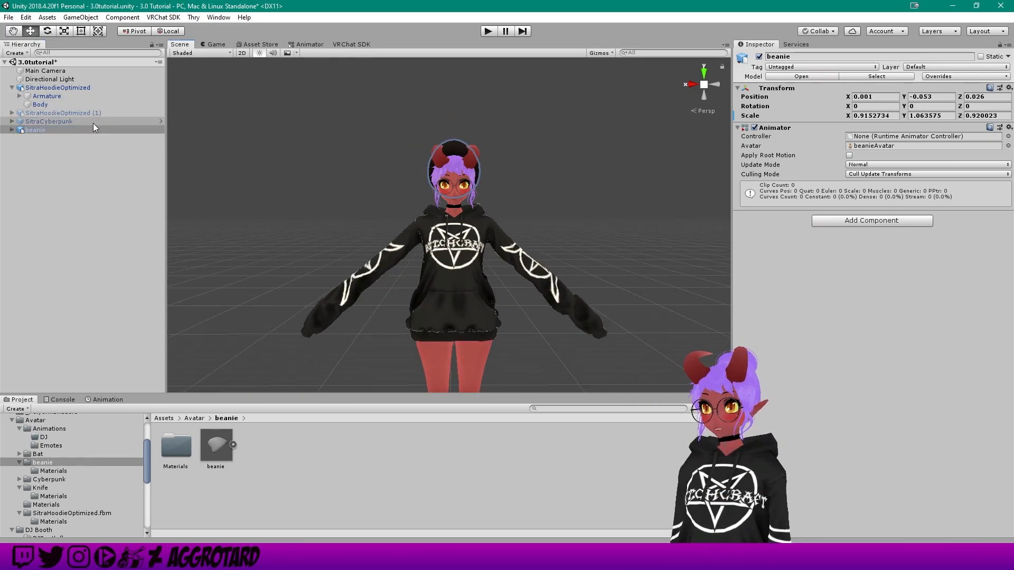
{"action": "scroll", "coordinate": [455, 161], "scroll_direction": "up", "scroll_amount": 1}
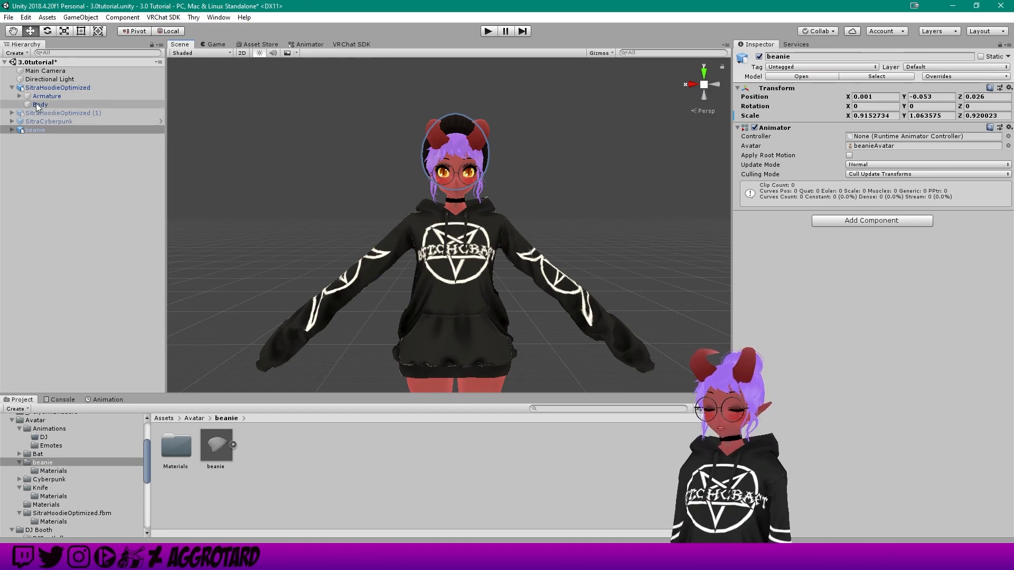
{"action": "left_click", "coordinate": [13, 88]}
{"action": "left_click", "coordinate": [13, 88]}
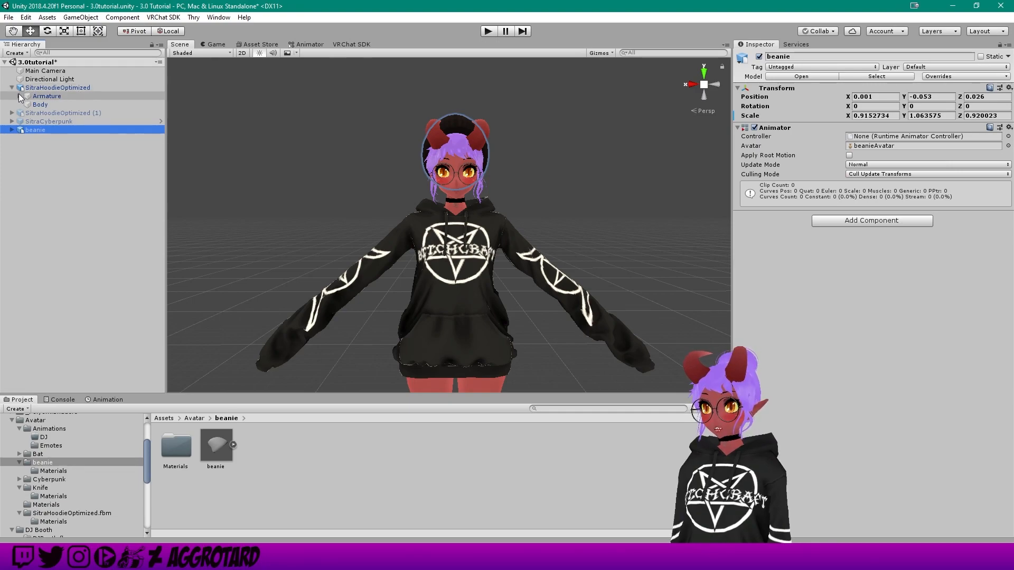
{"action": "left_click", "coordinate": [19, 96]}
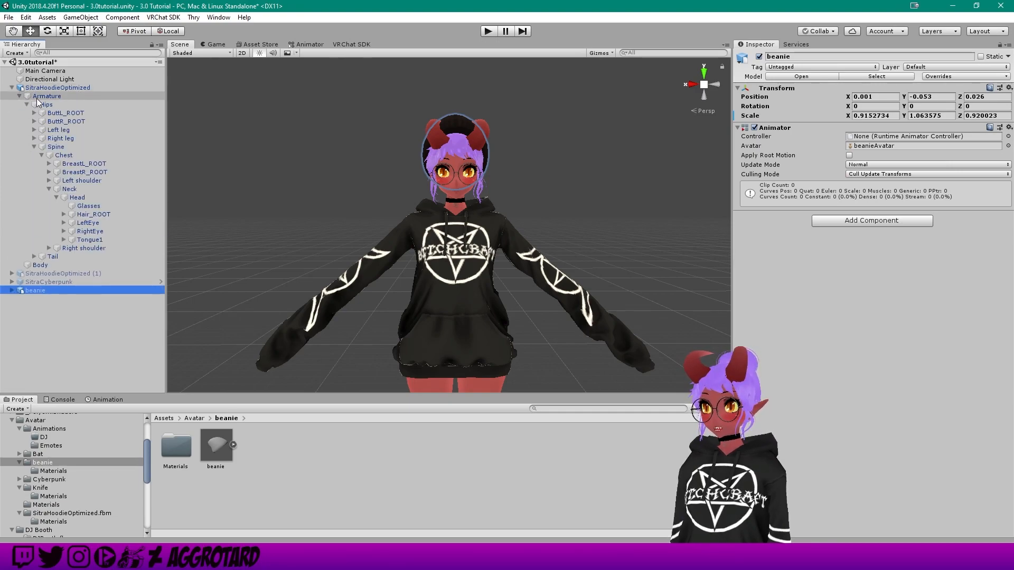
{"action": "left_click", "coordinate": [85, 199]}
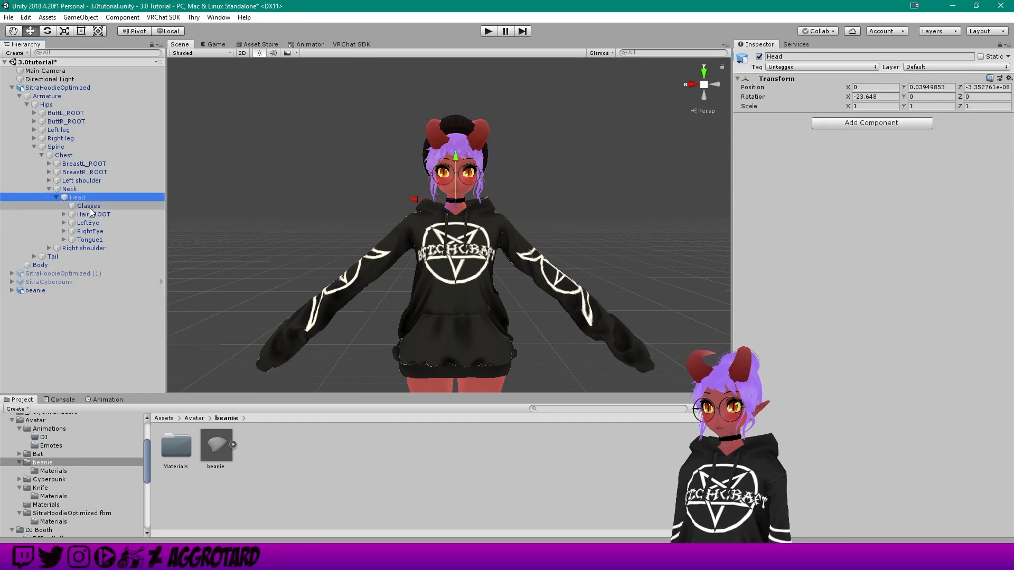
{"action": "left_click", "coordinate": [31, 291]}
{"action": "left_click_drag", "start_coordinate": [31, 292], "coordinate": [80, 202]}
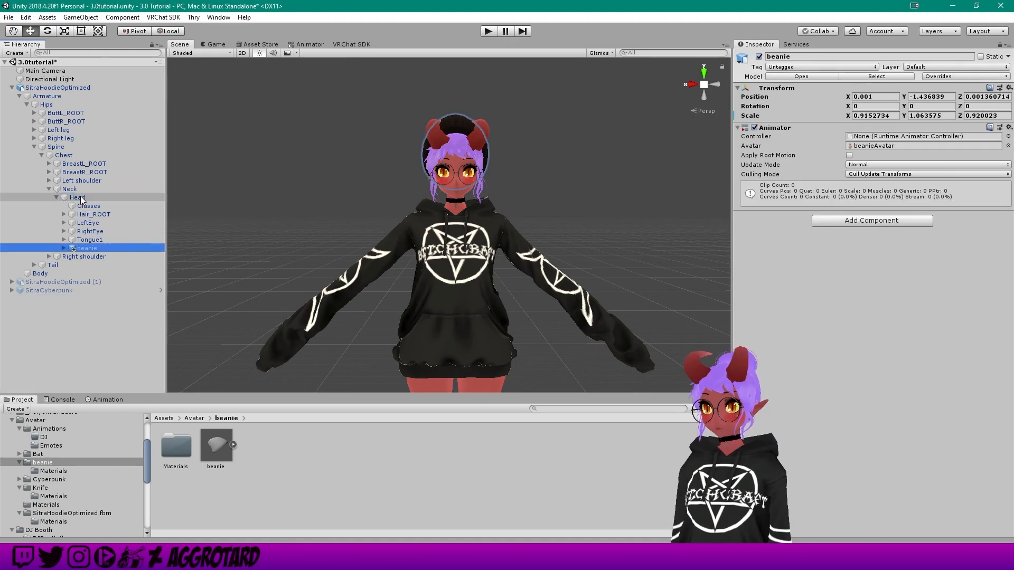
- Review the beanie's place under the Head bone in the hierarchy and its fit on the avatar's head
{"action": "left_click", "coordinate": [56, 197]}
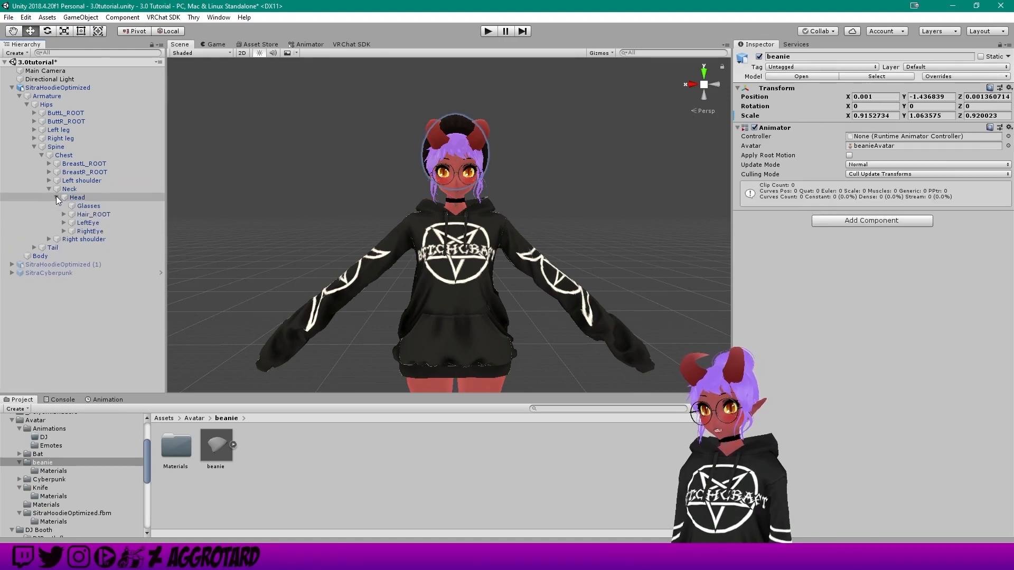
{"action": "left_click", "coordinate": [56, 197]}
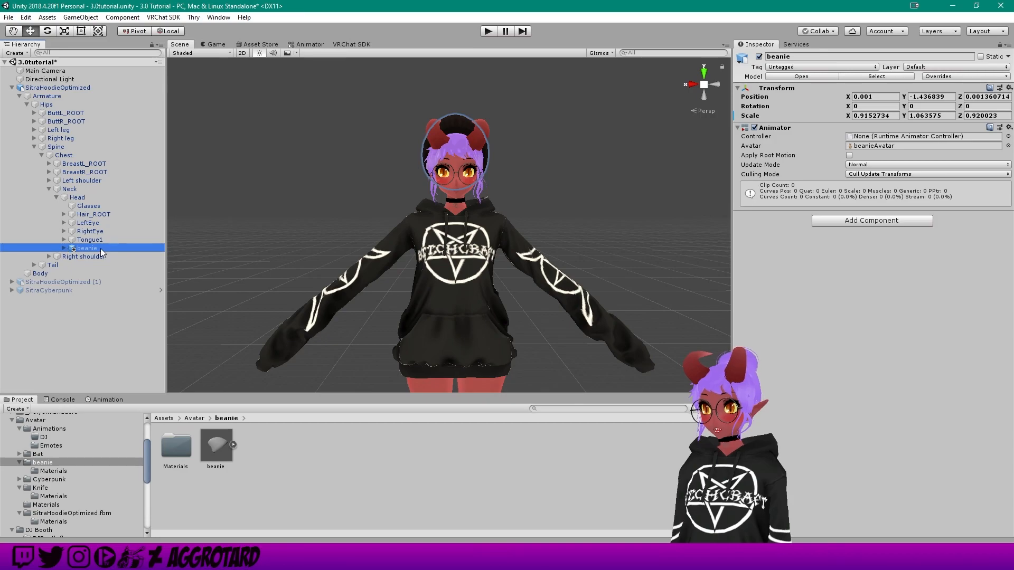
{"action": "left_click", "coordinate": [111, 325]}
{"action": "left_click", "coordinate": [91, 248]}
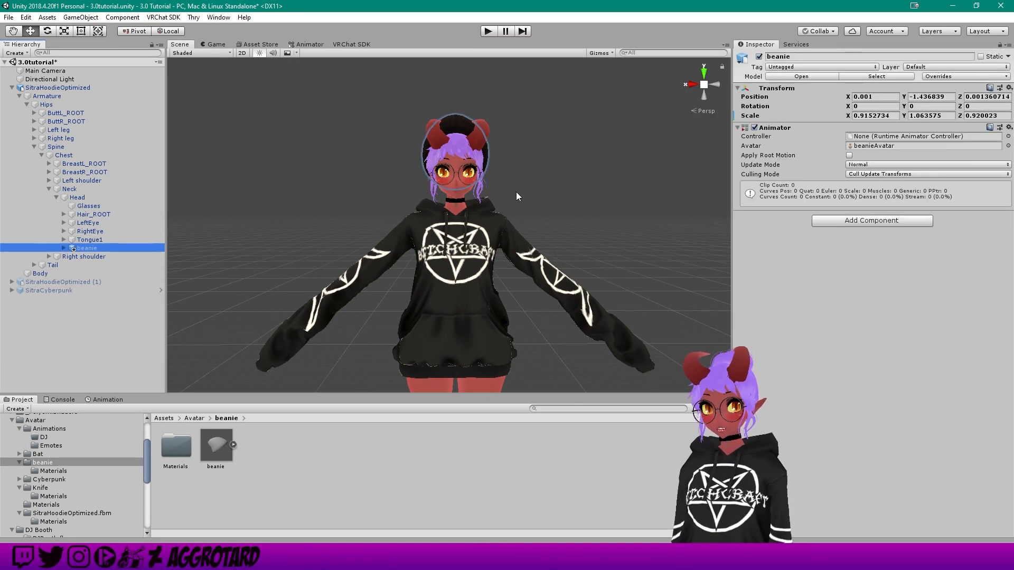
{"action": "scroll", "coordinate": [486, 175], "scroll_direction": "up", "scroll_amount": 3}
{"action": "middle_click_drag", "start_coordinate": [483, 171], "coordinate": [479, 209]}
{"action": "scroll", "coordinate": [484, 162], "scroll_direction": "down", "scroll_amount": 3}
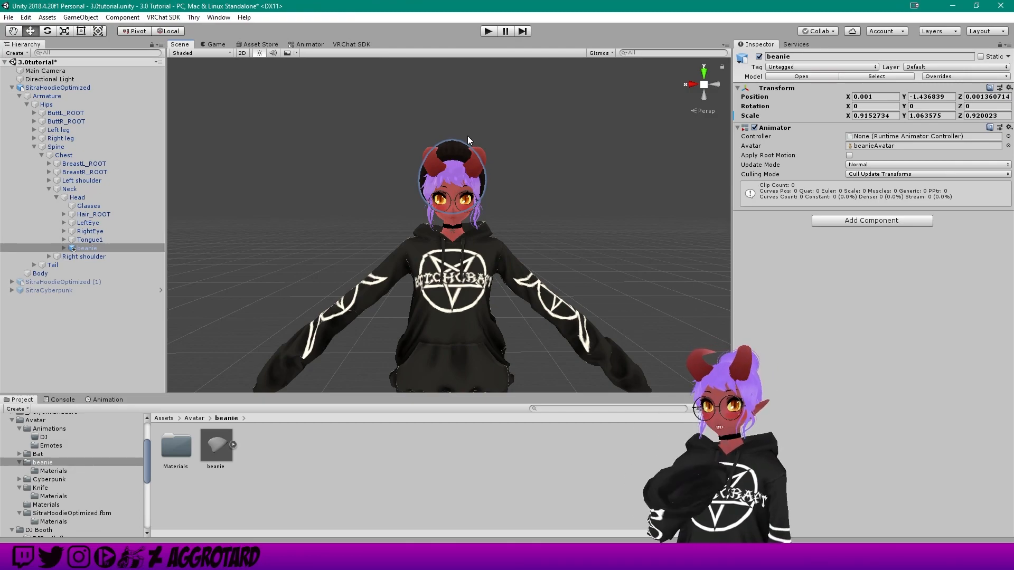
- Deactivate the beanie object so it is off by default, and collapse the SitraHoodieOptimized hierarchy
{"action": "left_click", "coordinate": [759, 56]}
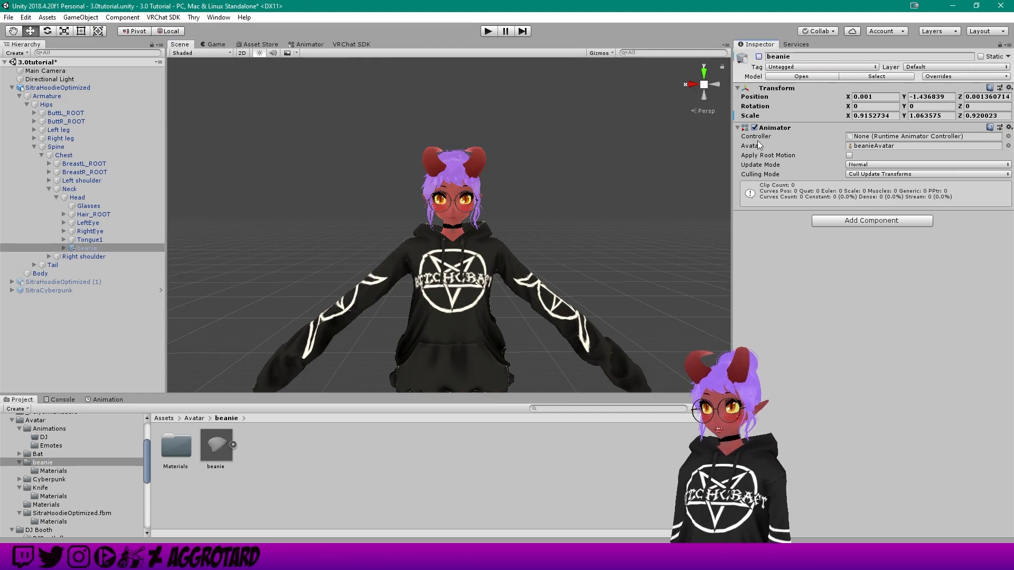
{"action": "left_click", "coordinate": [760, 58]}
{"action": "left_click", "coordinate": [760, 58]}
{"action": "middle_click_drag", "start_coordinate": [540, 167], "coordinate": [543, 157]}
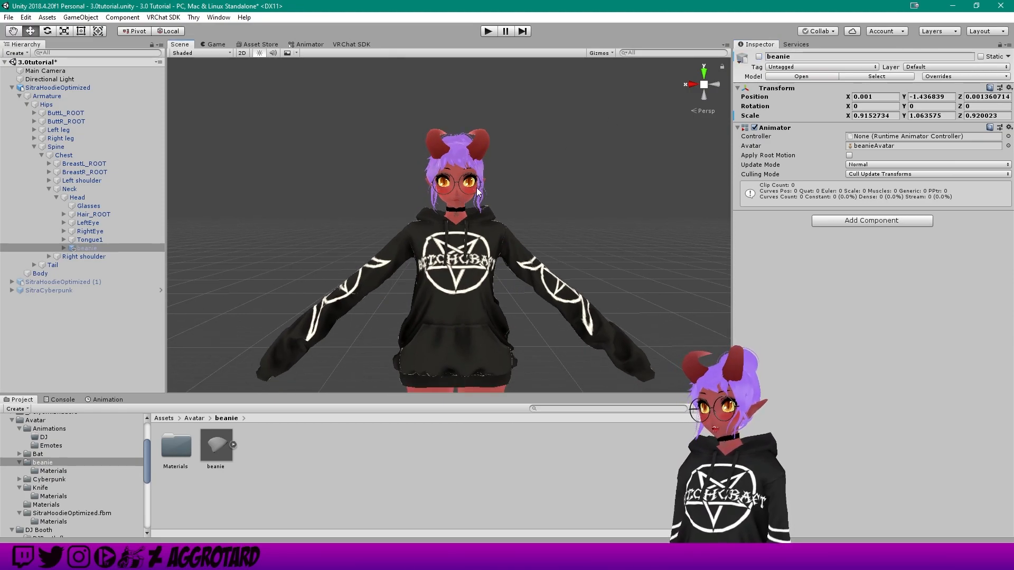
{"action": "left_click", "coordinate": [13, 88]}
{"action": "middle_click_drag", "start_coordinate": [466, 173], "coordinate": [451, 164]}
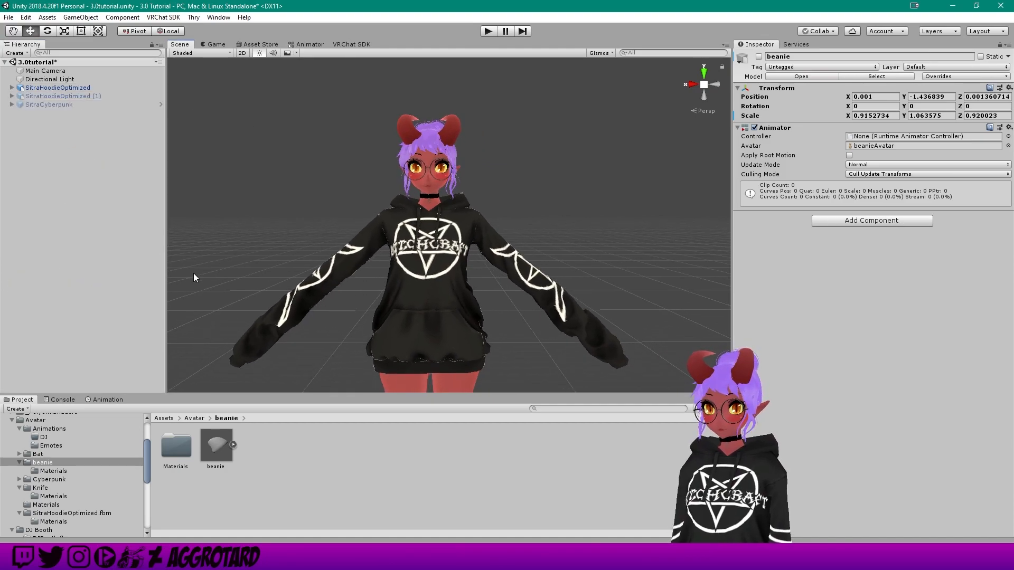
- Open the FX controller from the Avatar/Animations folder in the Animator
{"action": "scroll", "coordinate": [87, 435], "scroll_direction": "up", "scroll_amount": 3}
{"action": "left_click", "coordinate": [50, 461]}
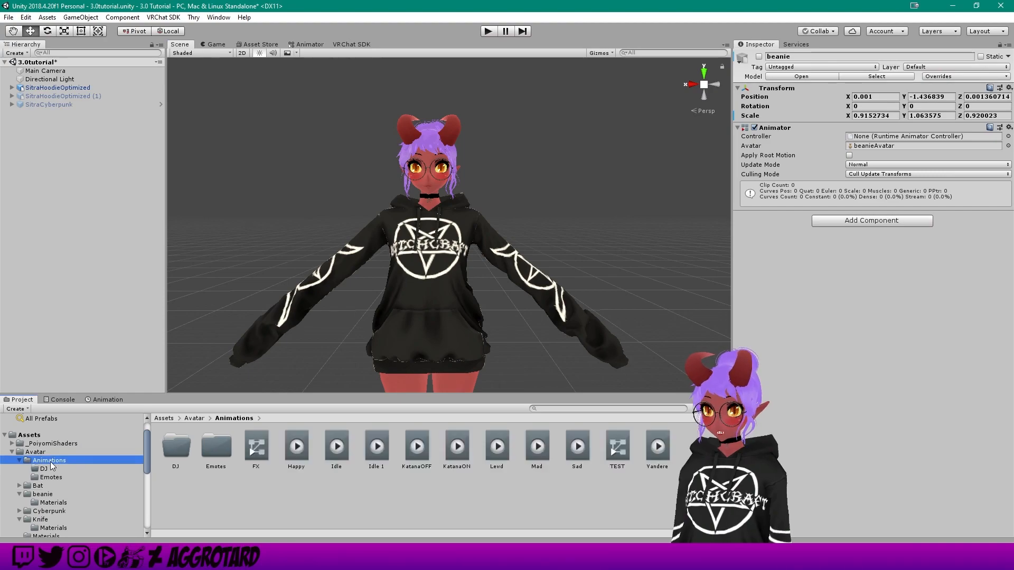
{"action": "left_click", "coordinate": [258, 446]}
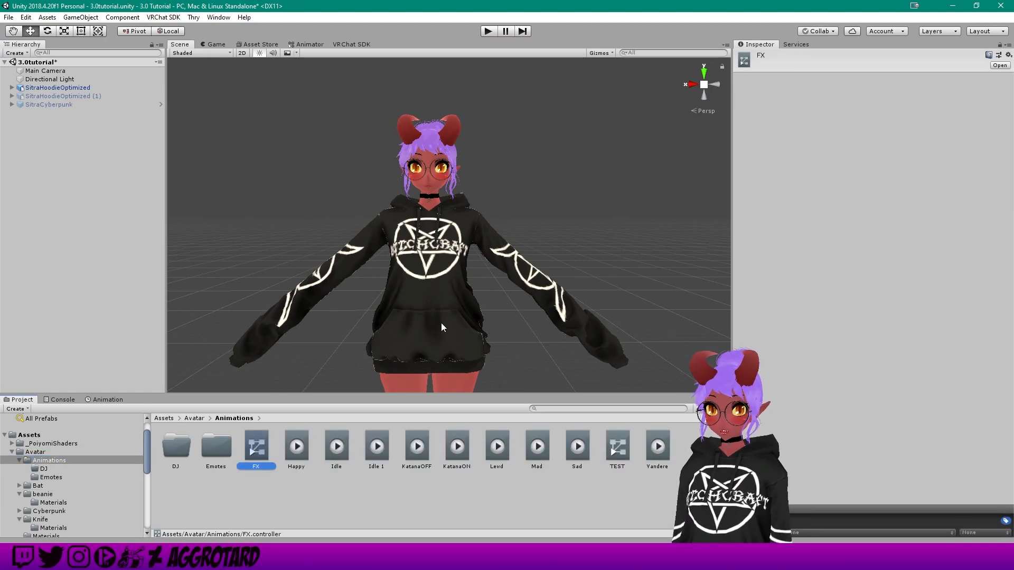
{"action": "left_click", "coordinate": [311, 44]}
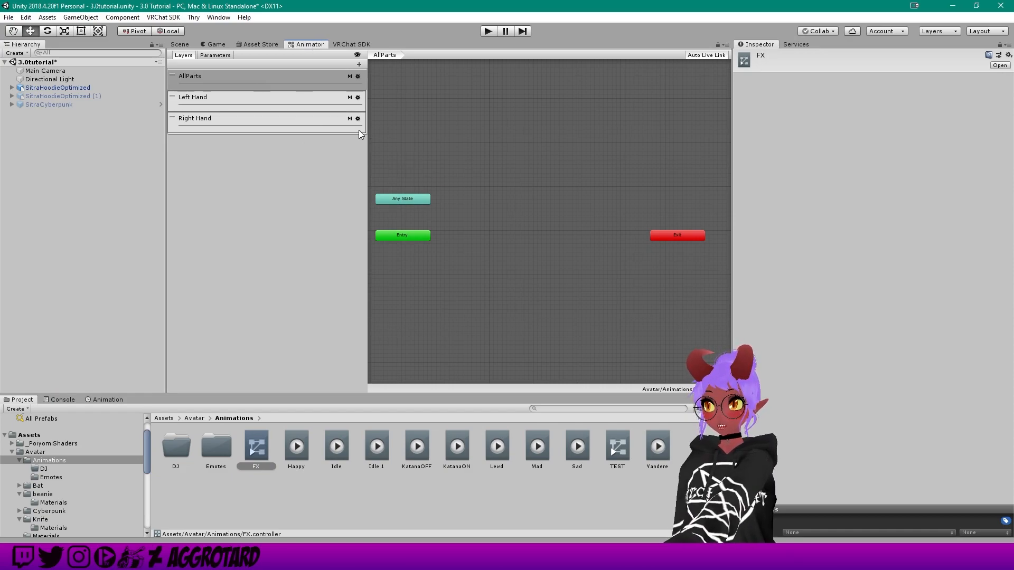
- Add an Int parameter named BeanieToggle to the FX controller
{"action": "left_click", "coordinate": [220, 56]}
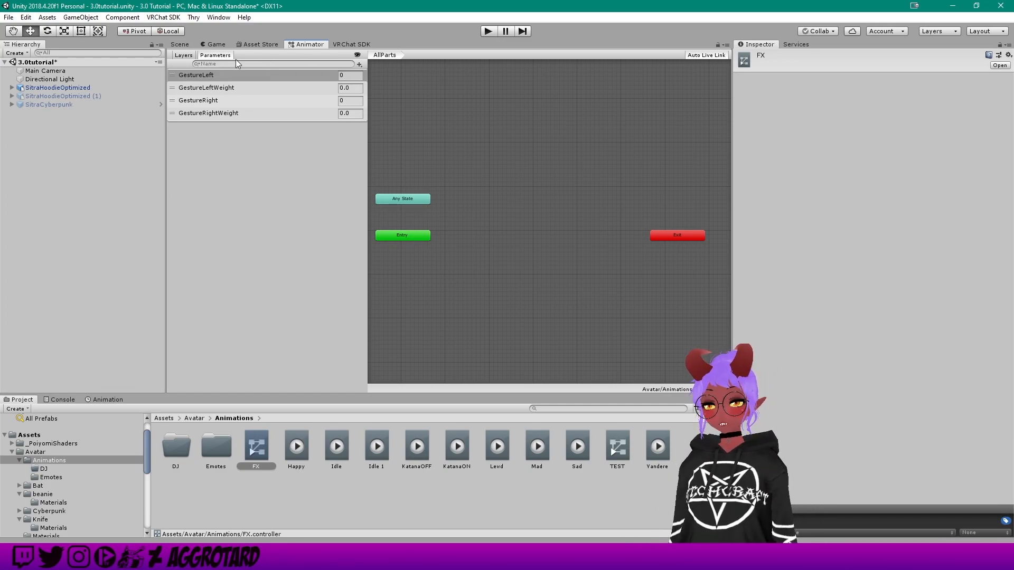
{"action": "left_click", "coordinate": [360, 64]}
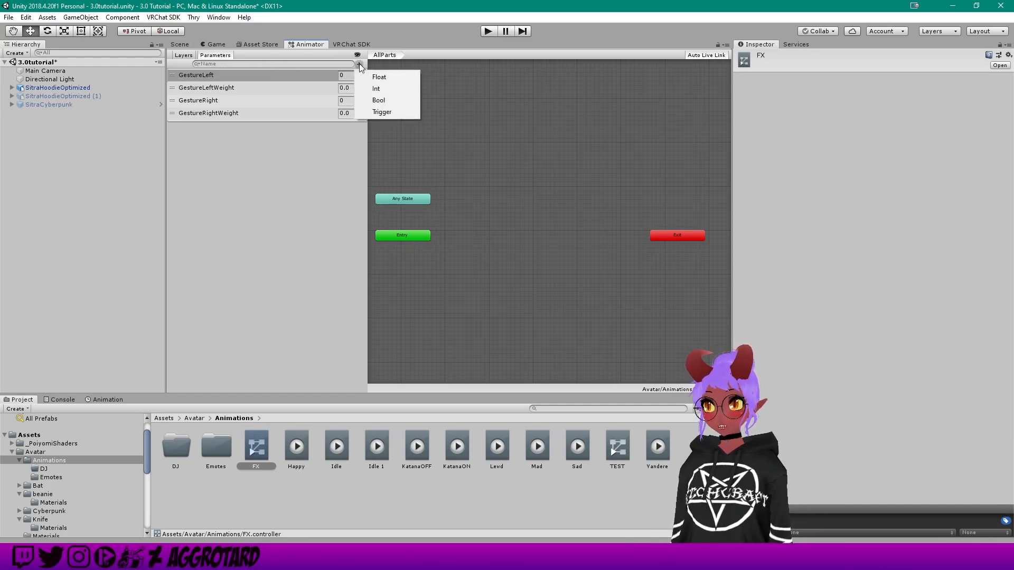
{"action": "left_click", "coordinate": [379, 89]}
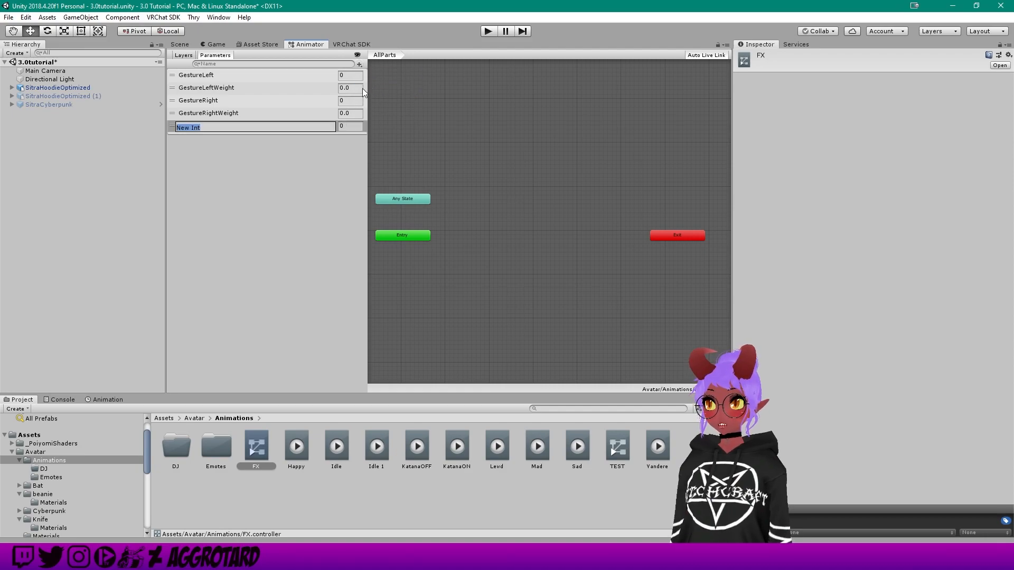
{"action": "type", "text": "B"}
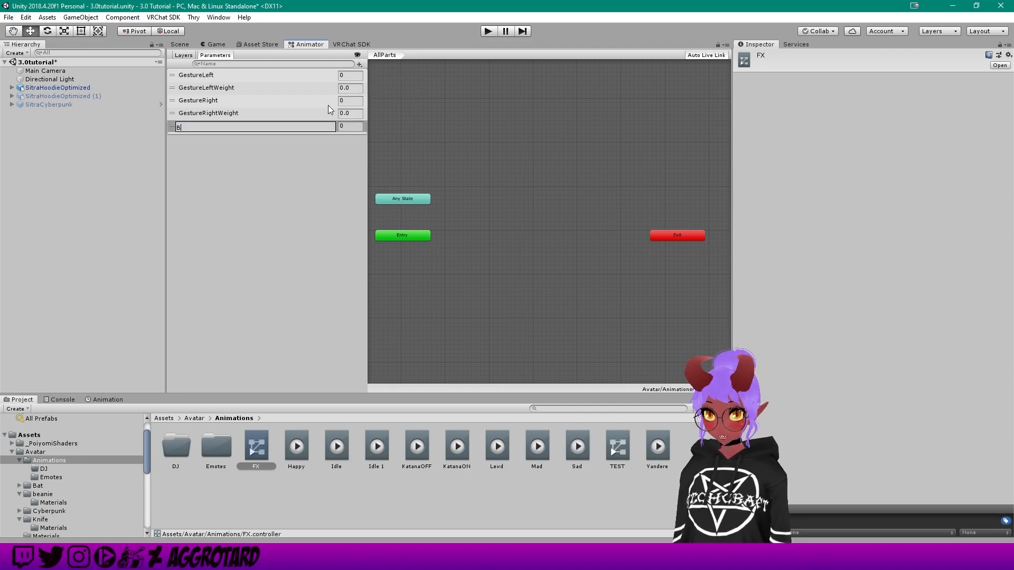
{"action": "type", "text": "eanieToggle"}
{"action": "key", "text": "ctrl+a"}
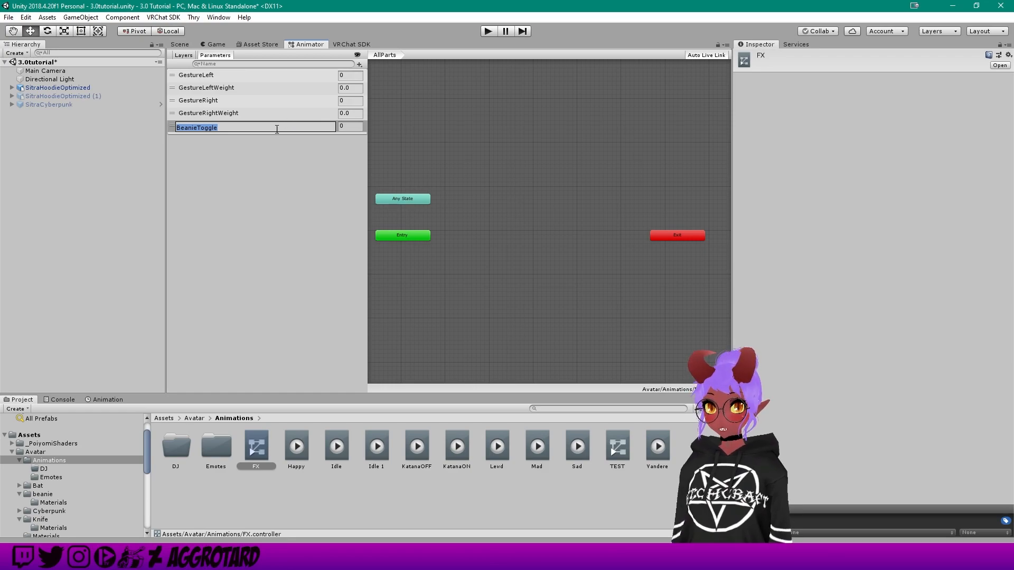
{"action": "left_click", "coordinate": [266, 167]}
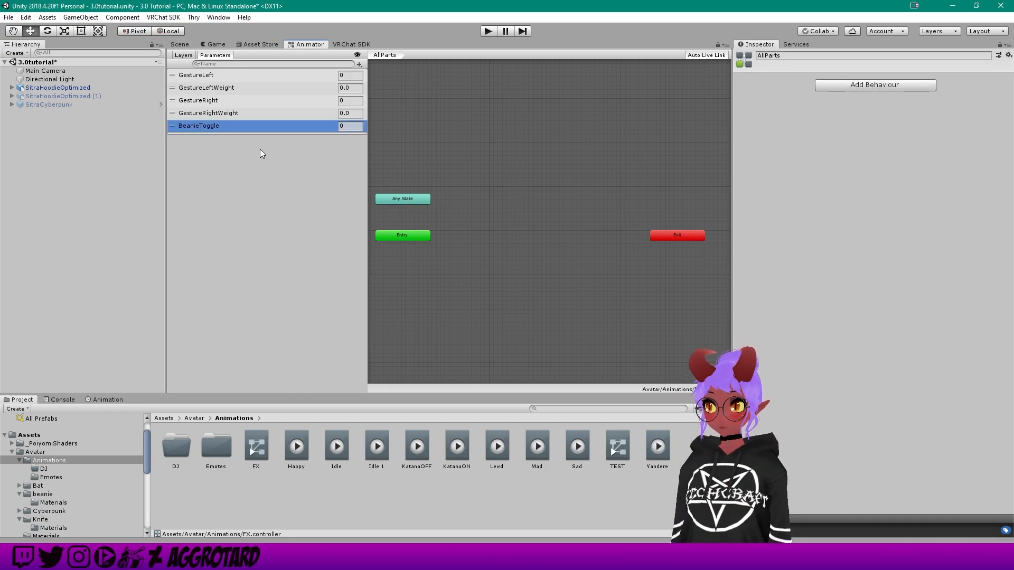
- Add a layer named BeanieToggle to the FX controller
{"action": "left_click", "coordinate": [184, 56]}
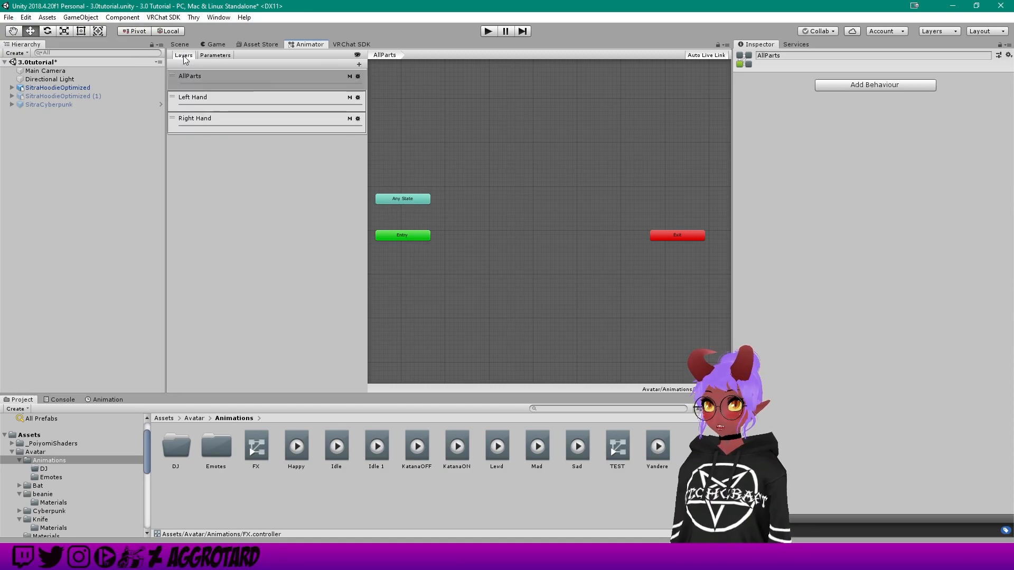
{"action": "left_click", "coordinate": [359, 65]}
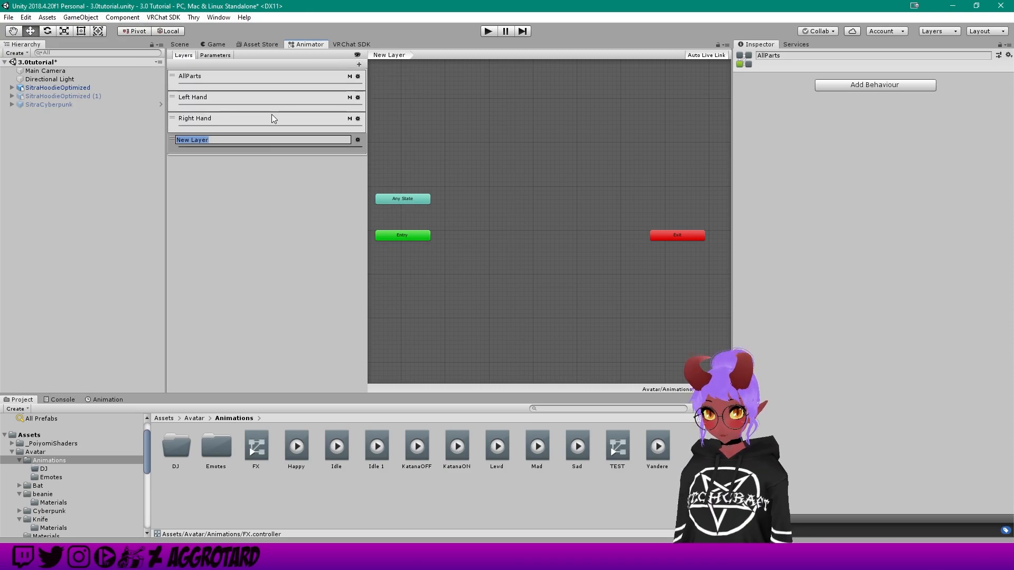
{"action": "type", "text": "H"}
{"action": "key", "text": "BackSpace"}
{"action": "type", "text": "Beanie"}
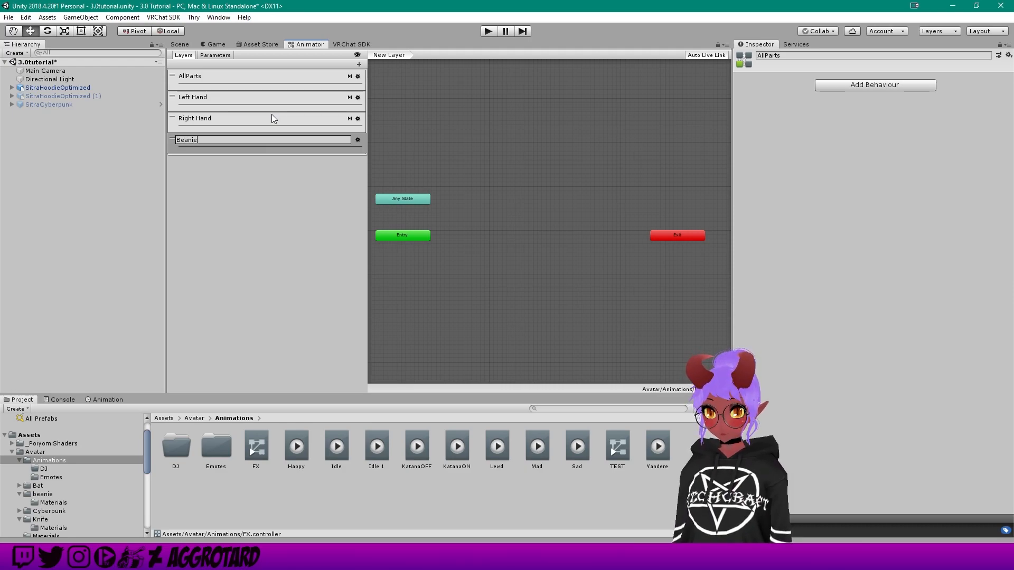
{"action": "type", "text": "Toggle"}
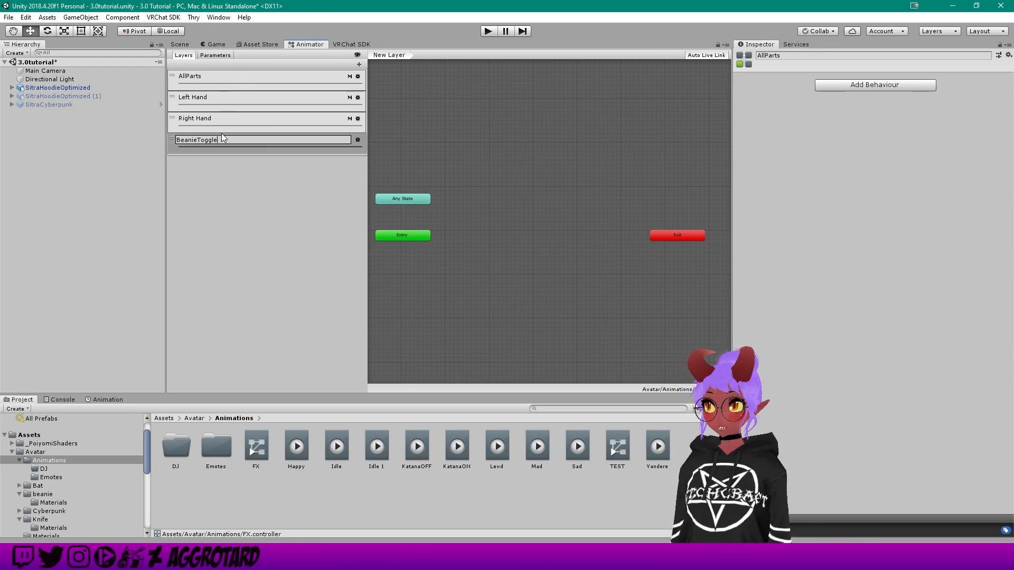
{"action": "key", "text": "Return"}
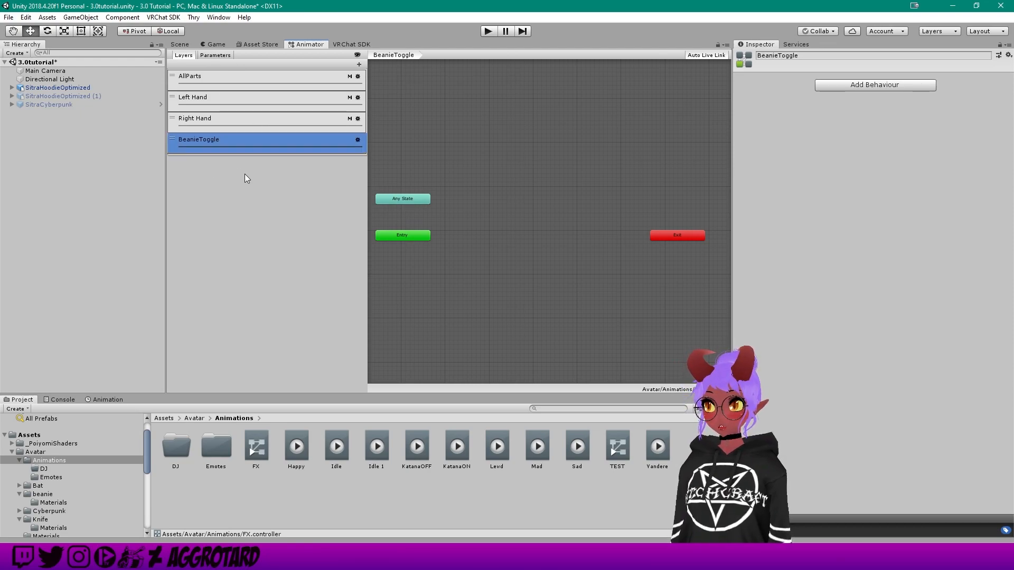
- Set the BeanieToggle layer's weight to 1
{"action": "left_click", "coordinate": [358, 142]}
{"action": "left_click_drag", "start_coordinate": [427, 142], "coordinate": [511, 143]}
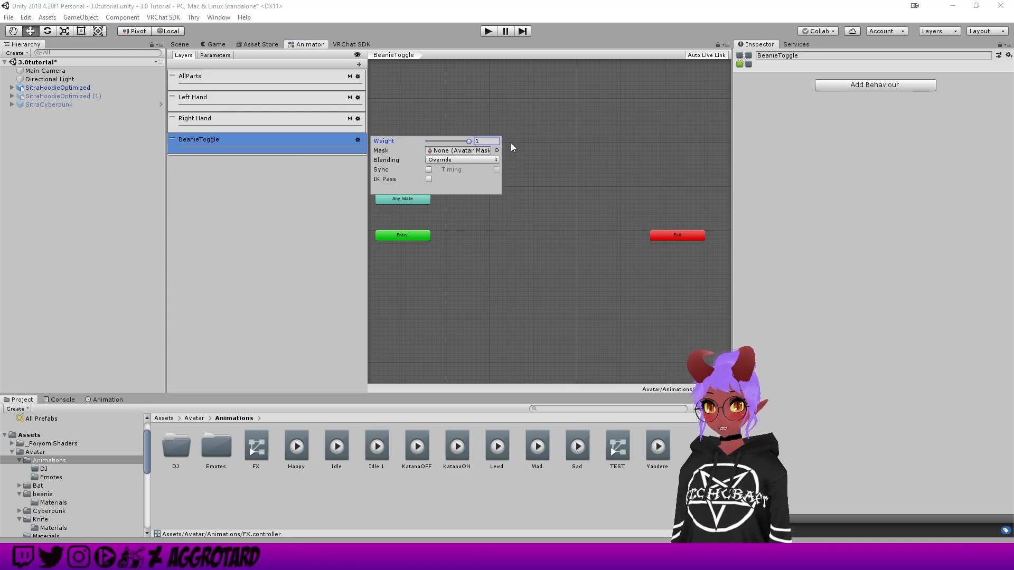
{"action": "left_click", "coordinate": [290, 223]}
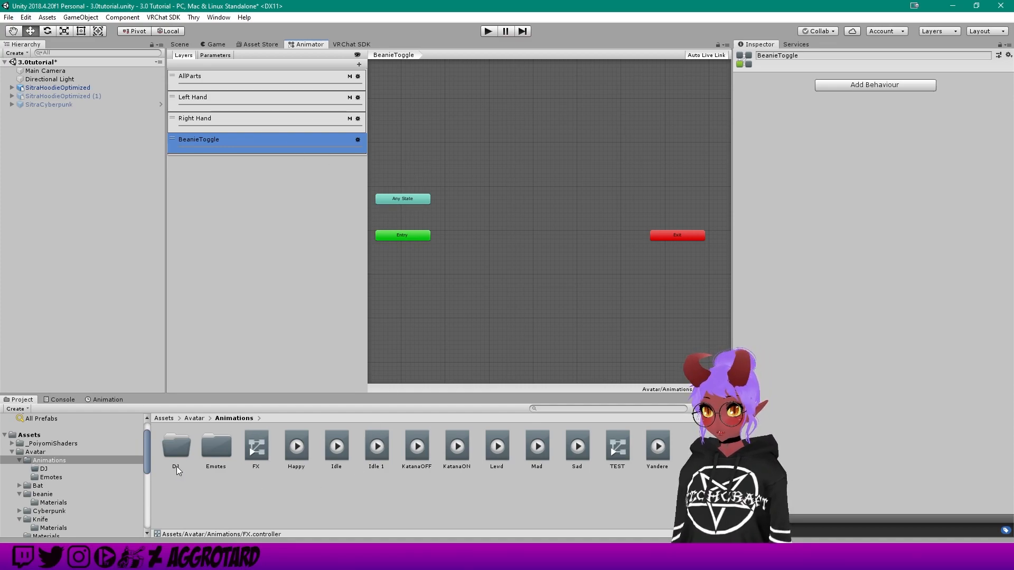
- Locate the expression assets in the Emotes folder and check which menu and parameters the SitraHoodieOptimized avatar descriptor uses
{"action": "left_click", "coordinate": [217, 448]}
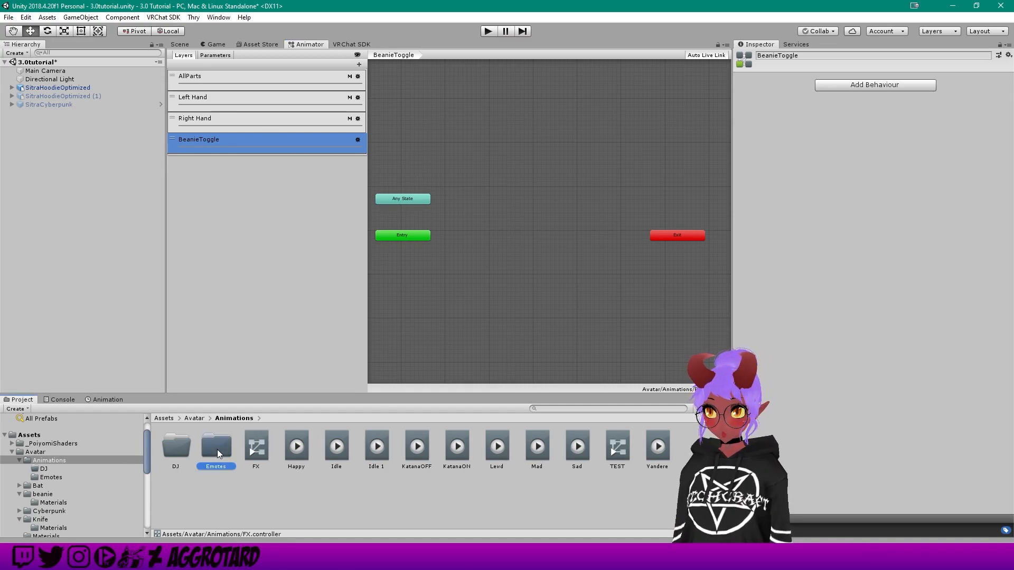
{"action": "left_click", "coordinate": [296, 448]}
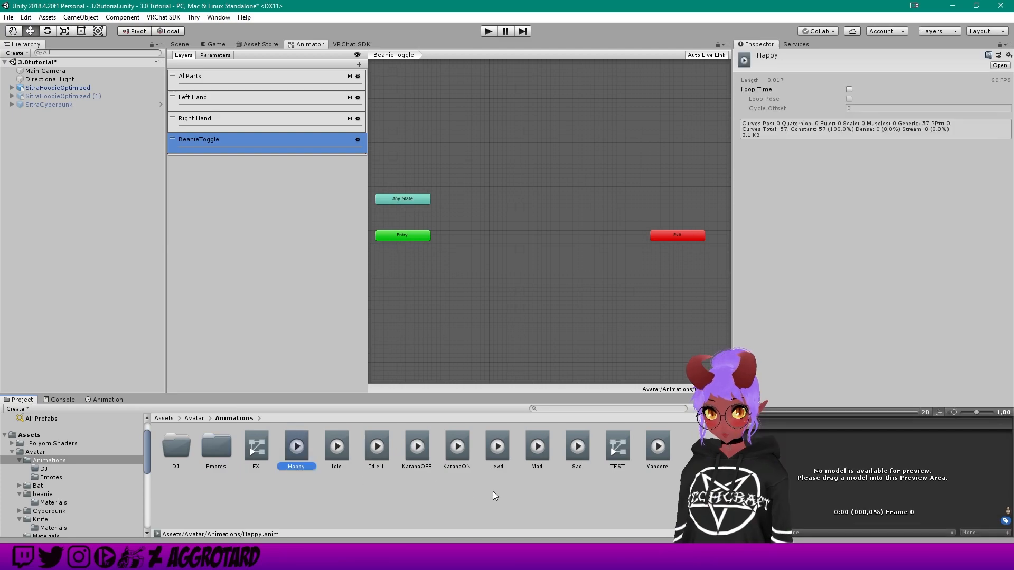
{"action": "double_click", "coordinate": [219, 458]}
{"action": "left_click", "coordinate": [658, 459]}
{"action": "left_click", "coordinate": [622, 451]}
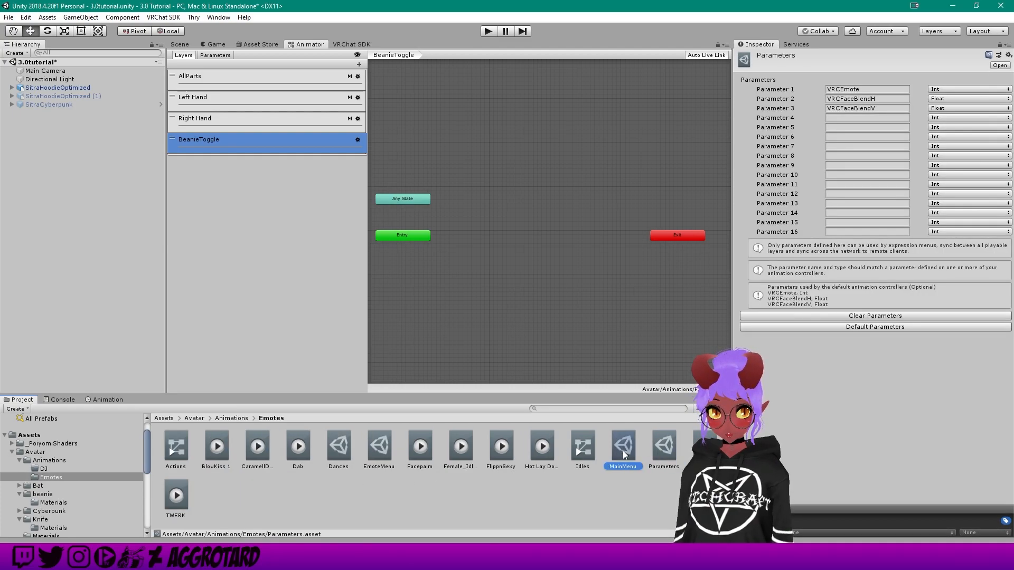
{"action": "left_click", "coordinate": [58, 87]}
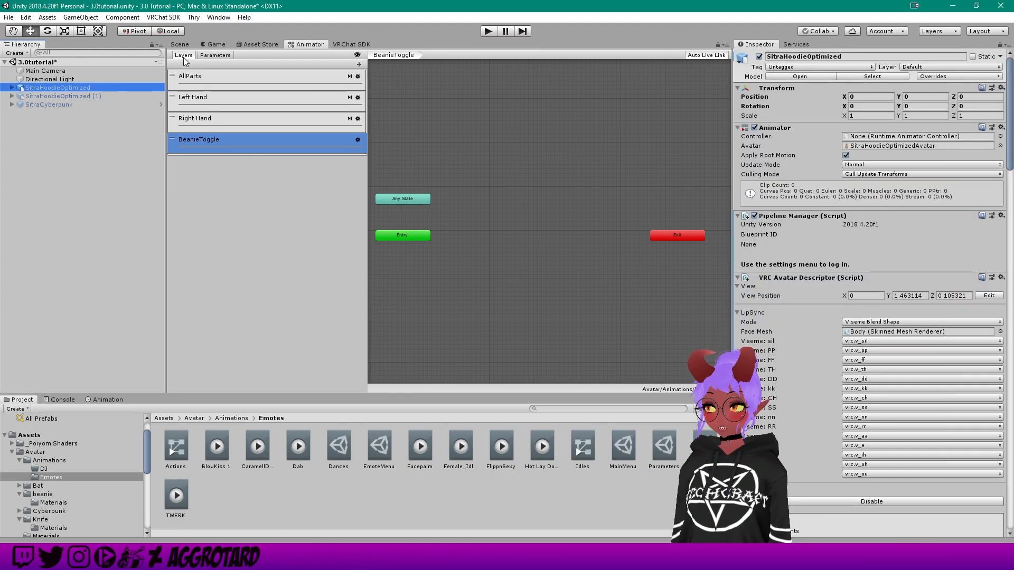
{"action": "scroll", "coordinate": [835, 369], "scroll_direction": "down", "scroll_amount": 15}
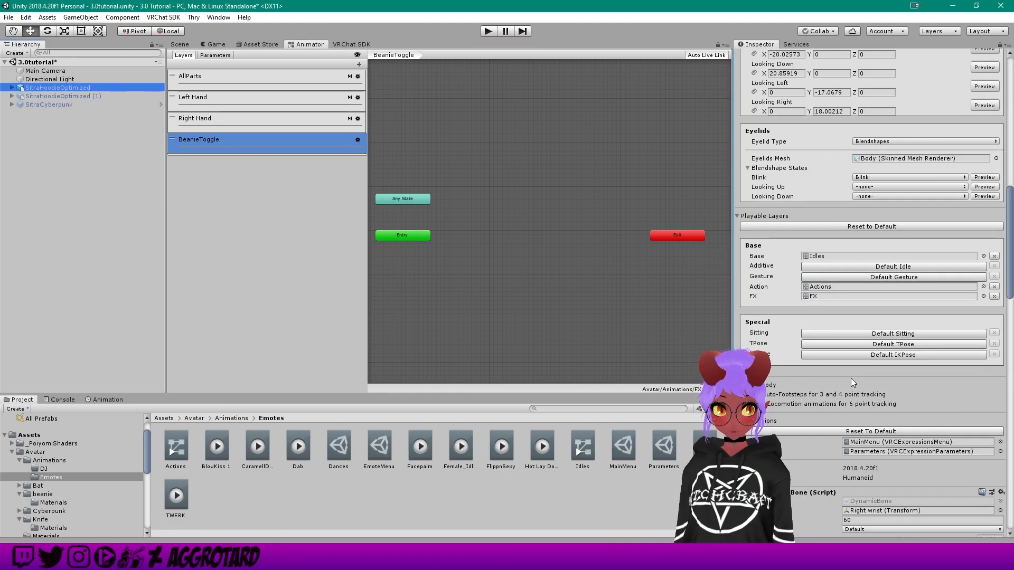
{"action": "scroll", "coordinate": [855, 375], "scroll_direction": "down", "scroll_amount": 4}
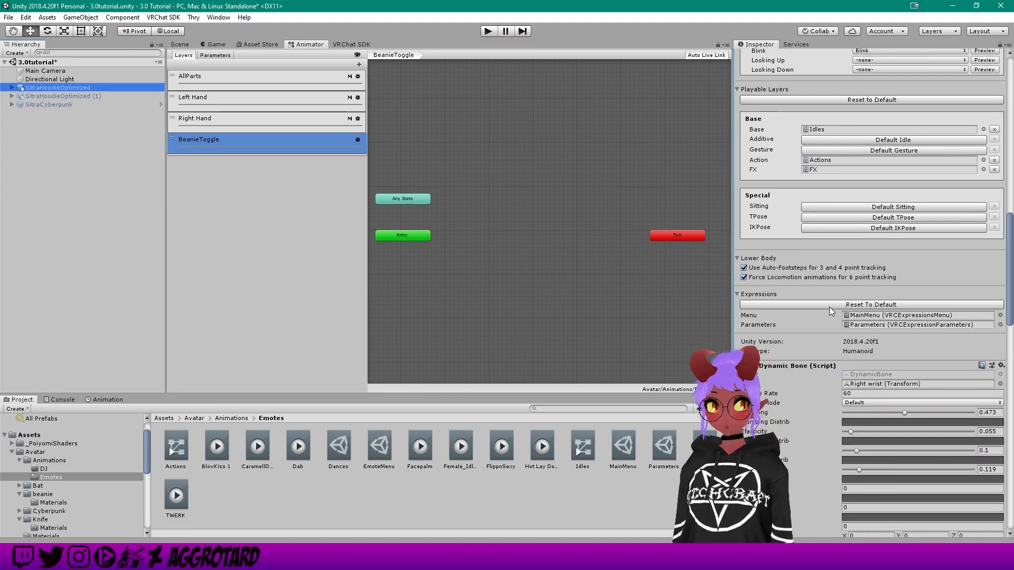
- Enter BeanieToggle as Parameter 4 in the Parameters asset and compare the name with the FX controller's parameter
{"action": "left_click", "coordinate": [663, 448]}
{"action": "left_click", "coordinate": [844, 118]}
{"action": "type", "text": "BeanieToggle"}
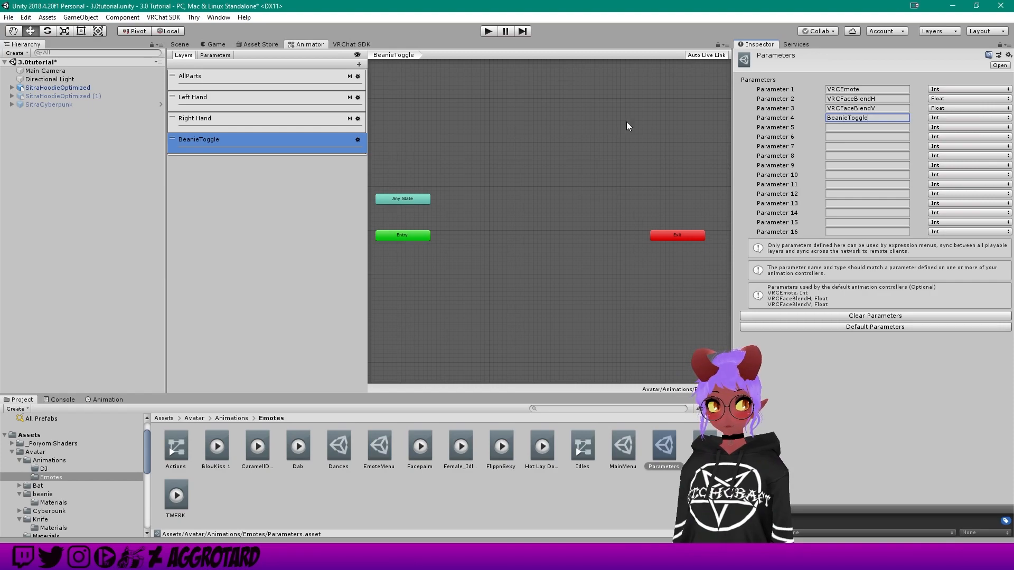
{"action": "left_click", "coordinate": [221, 55]}
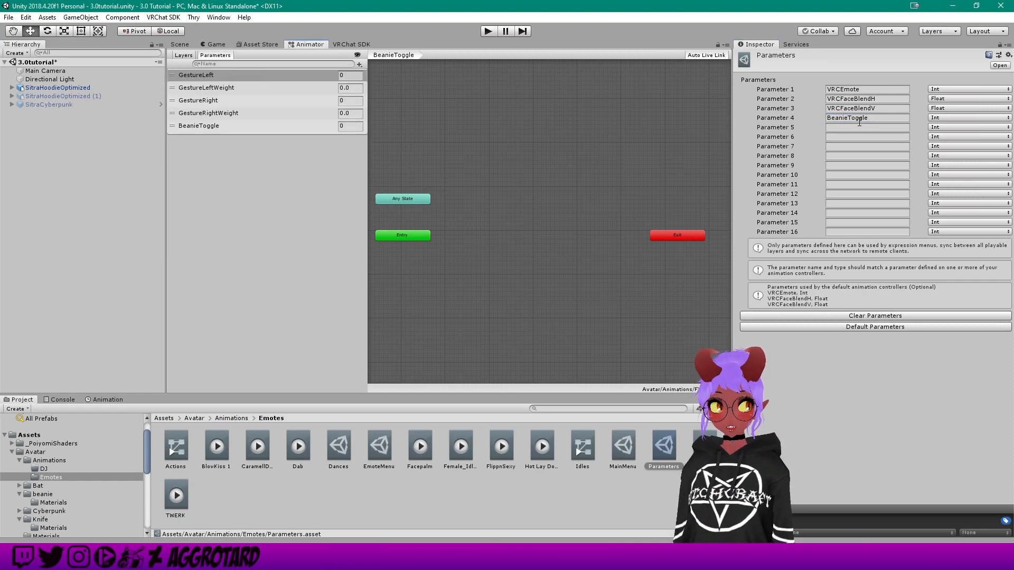
- Review the MainMenu controls and create a VRChat Expressions Menu named Toggles in the Emotes folder
{"action": "left_click", "coordinate": [627, 450]}
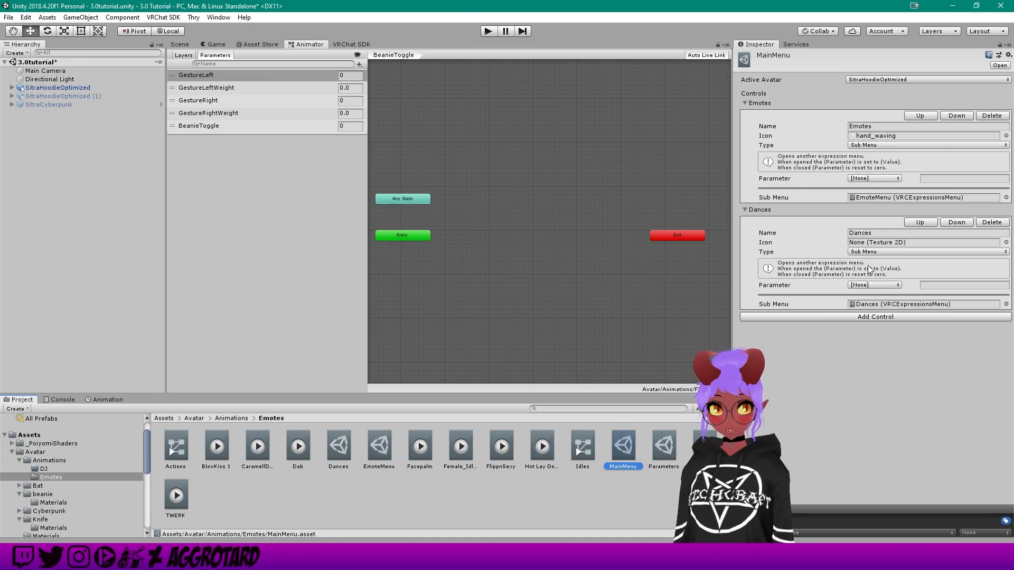
{"action": "right_click", "coordinate": [366, 498]}
{"action": "mouse_move", "coordinate": [446, 252]}
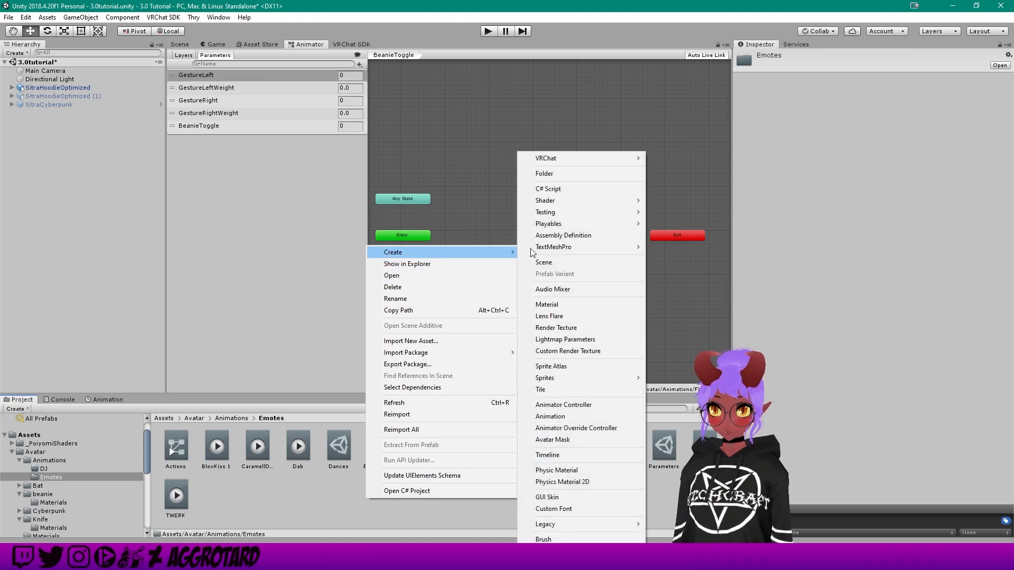
{"action": "mouse_move", "coordinate": [587, 158]}
{"action": "mouse_move", "coordinate": [681, 159]}
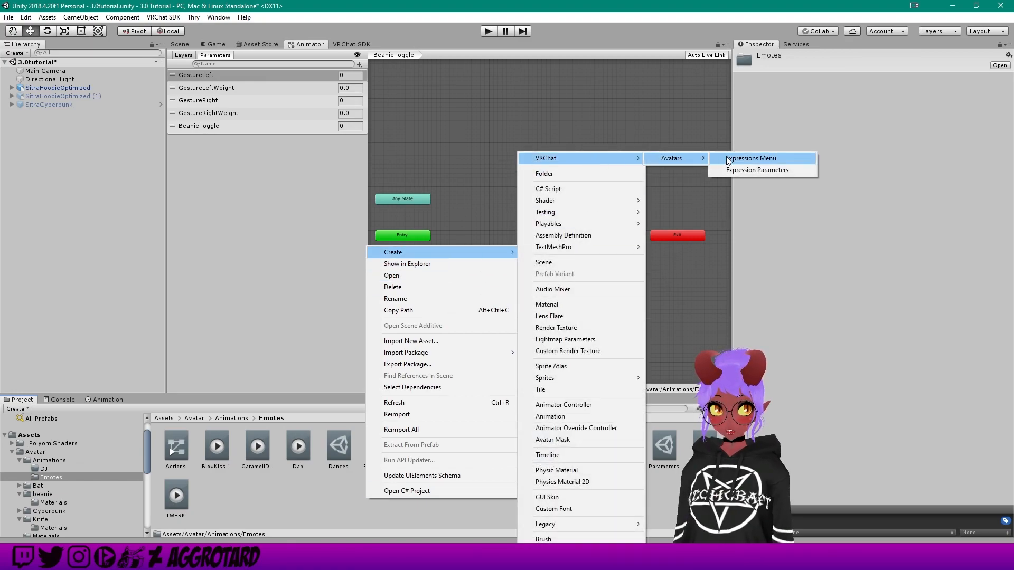
{"action": "left_click", "coordinate": [723, 159]}
{"action": "type", "text": "Toggles"}
{"action": "key", "text": "Return"}
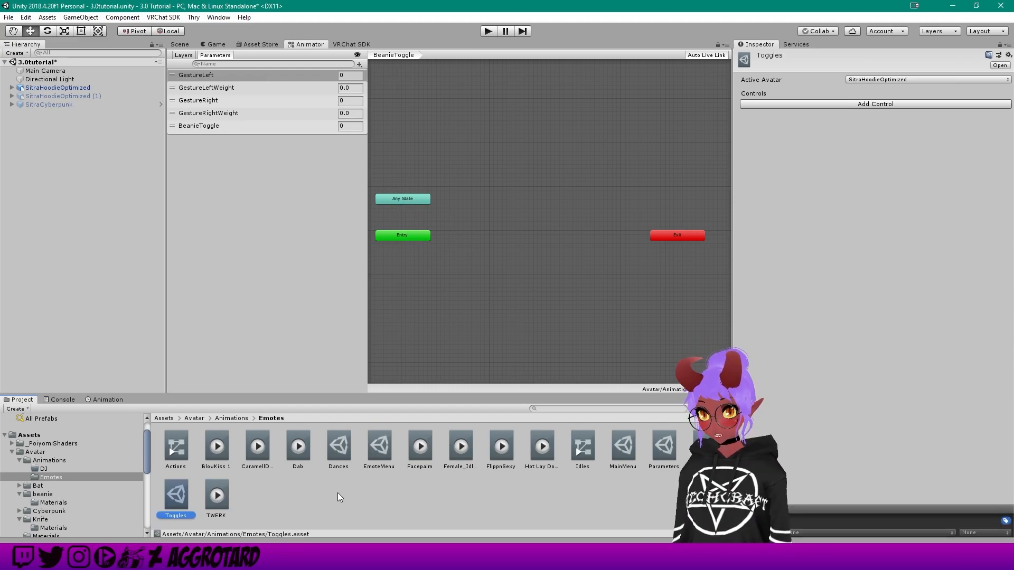
- Add a control named Toggles to the MainMenu expressions menu
{"action": "left_click", "coordinate": [624, 448]}
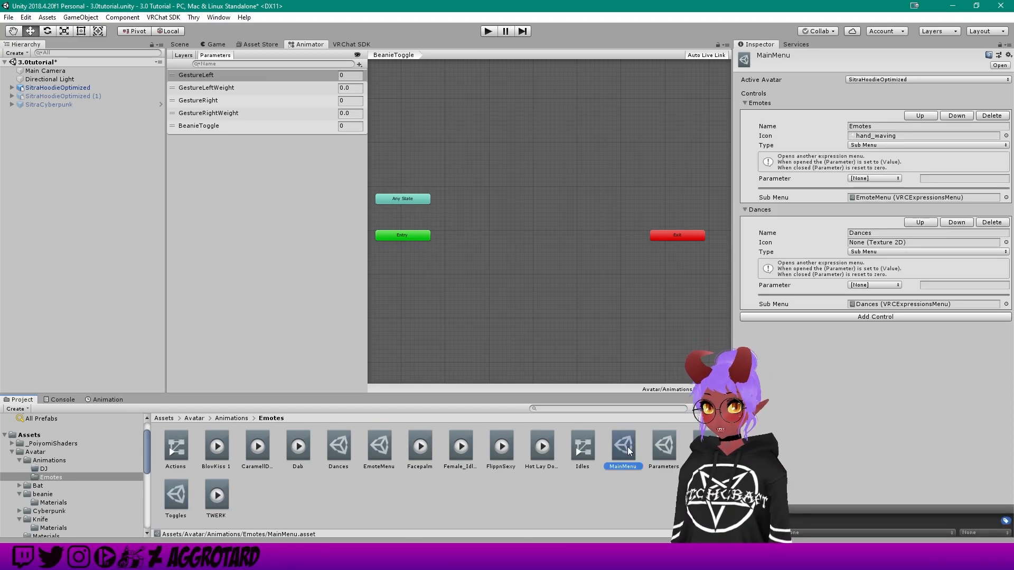
{"action": "left_click", "coordinate": [873, 317]}
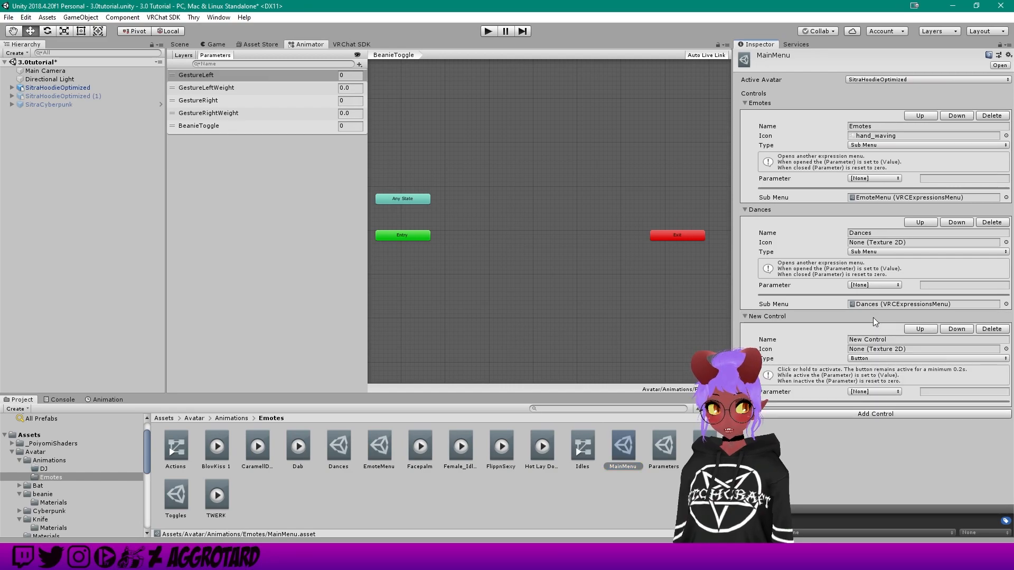
{"action": "left_click", "coordinate": [881, 339]}
{"action": "type", "text": "Toggles"}
{"action": "left_click", "coordinate": [918, 440]}
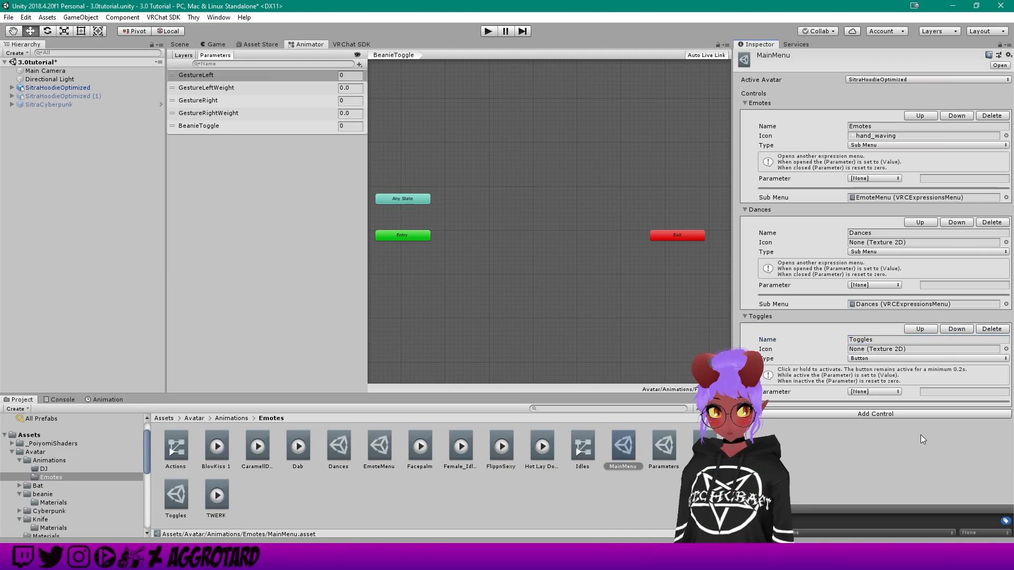
- Make the Toggles control a Sub Menu and assign the Toggles expressions menu asset to it
{"action": "left_click", "coordinate": [870, 360]}
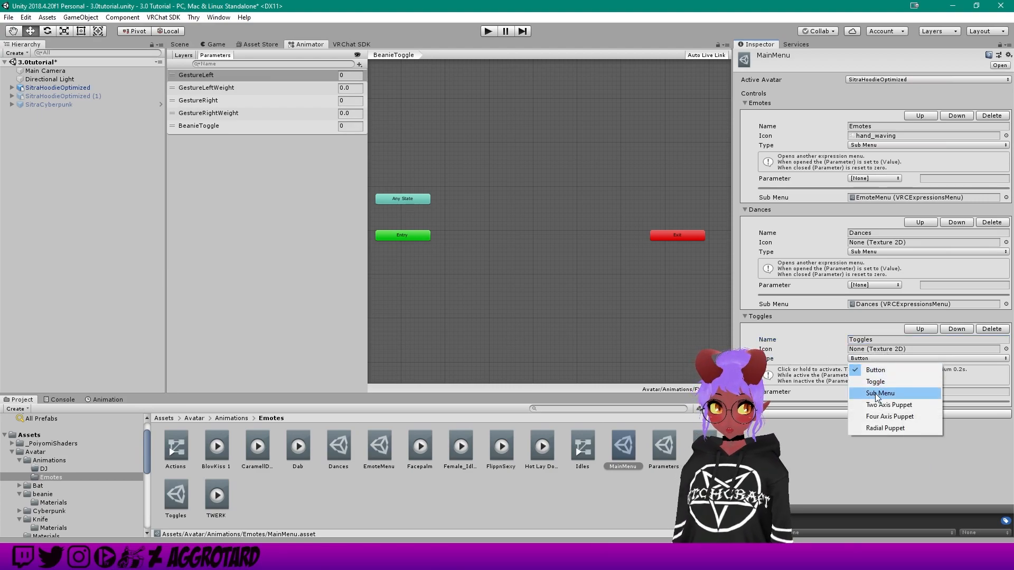
{"action": "left_click", "coordinate": [878, 393]}
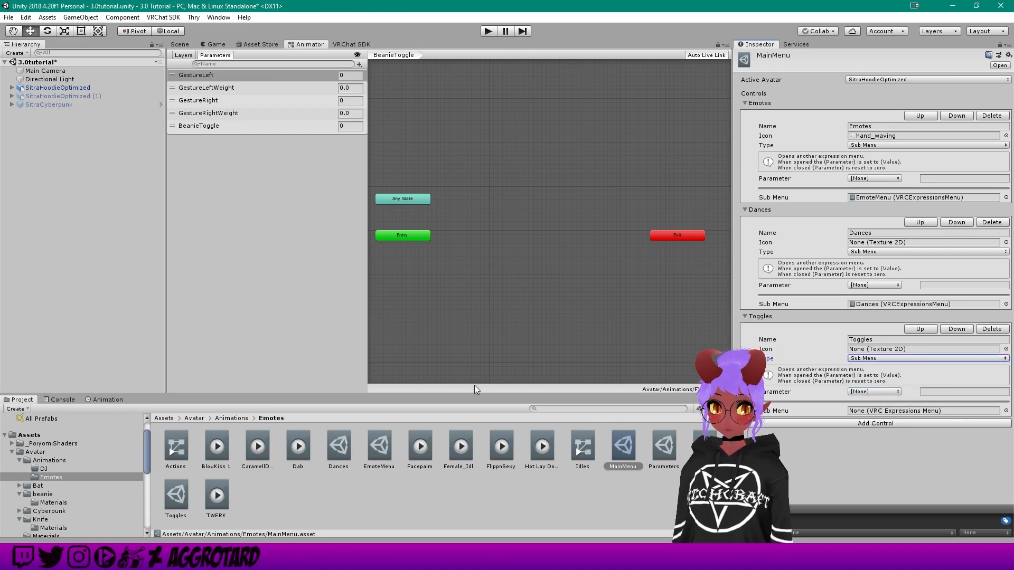
{"action": "left_click_drag", "start_coordinate": [177, 498], "coordinate": [870, 381]}
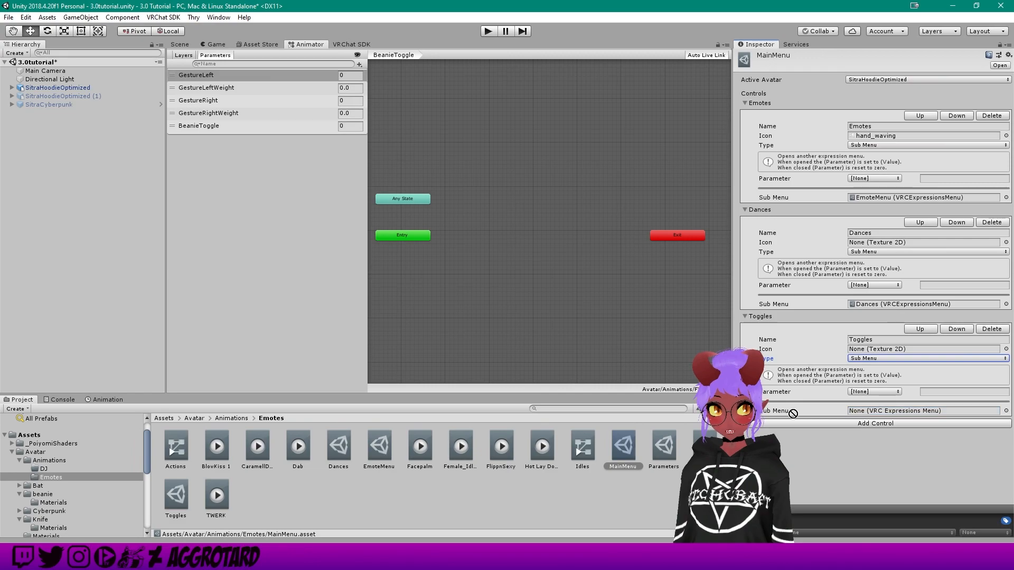
{"action": "left_click_drag", "start_coordinate": [880, 417], "coordinate": [880, 417]}
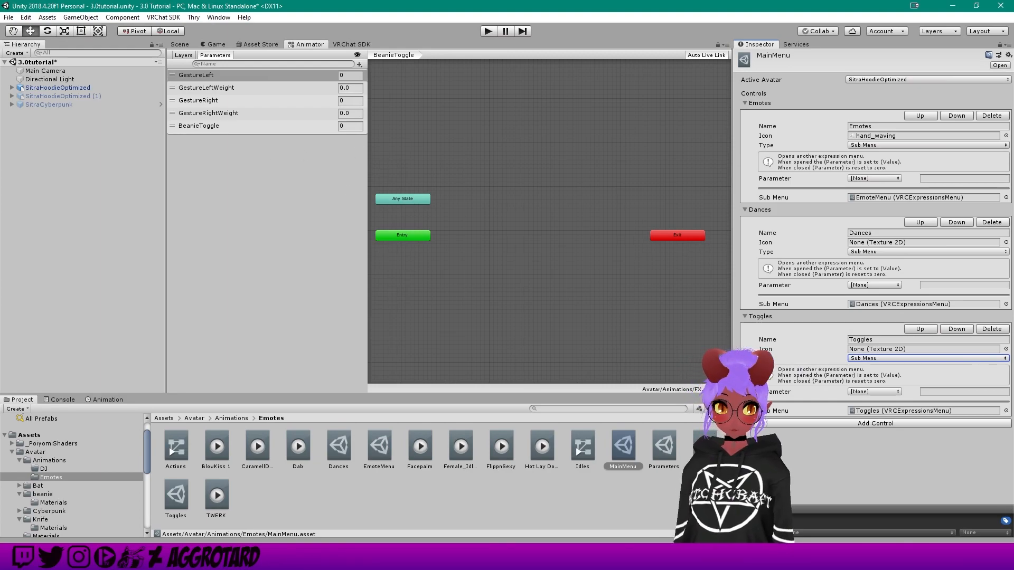
- Recheck the Parameters and MainMenu assets, and add a control named Beanie to the Toggles expressions menu
{"action": "left_click", "coordinate": [660, 448]}
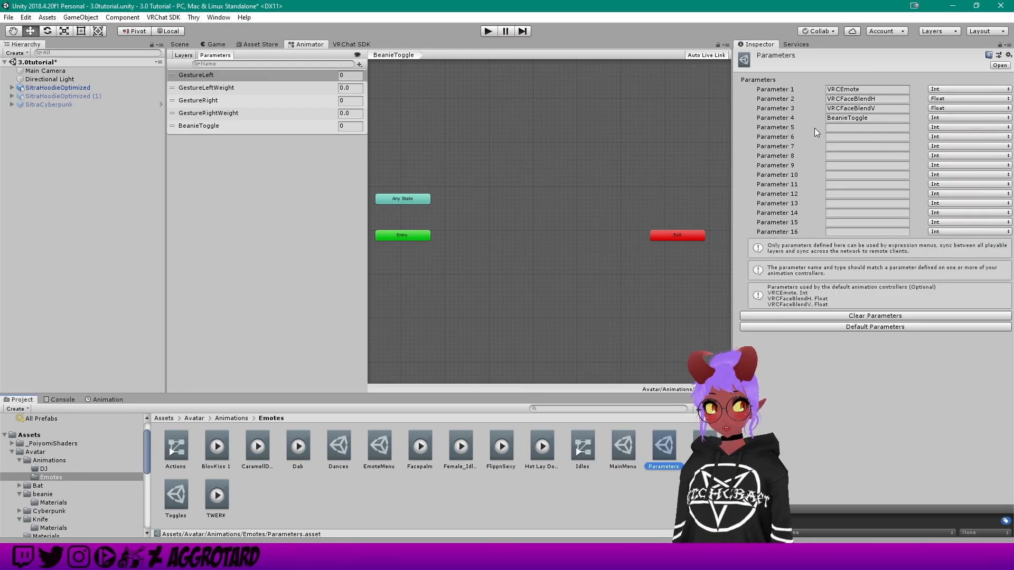
{"action": "left_click", "coordinate": [630, 451]}
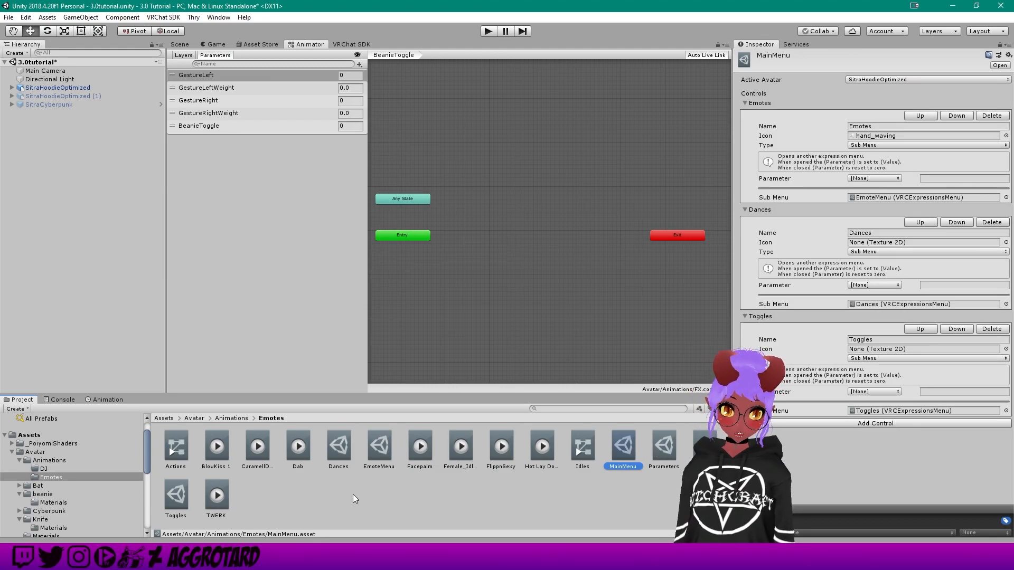
{"action": "left_click", "coordinate": [173, 501]}
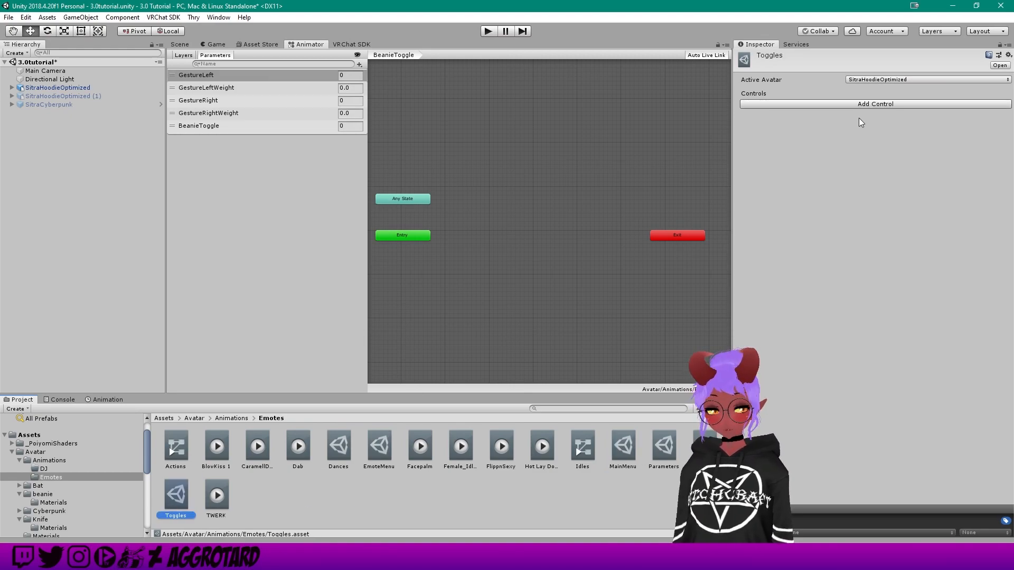
{"action": "left_click", "coordinate": [843, 103]}
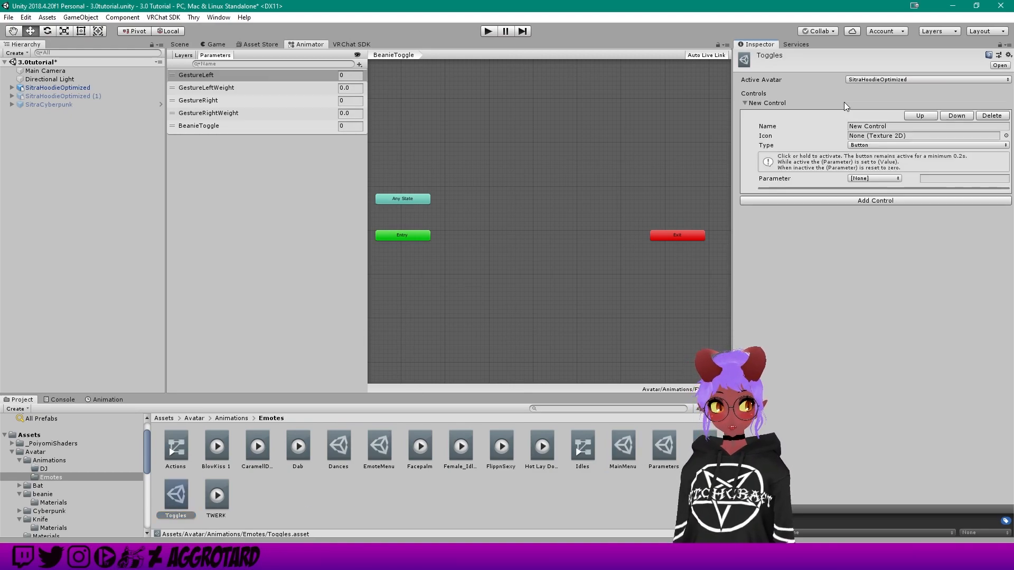
{"action": "left_click", "coordinate": [896, 126]}
{"action": "type", "text": "Beanie"}
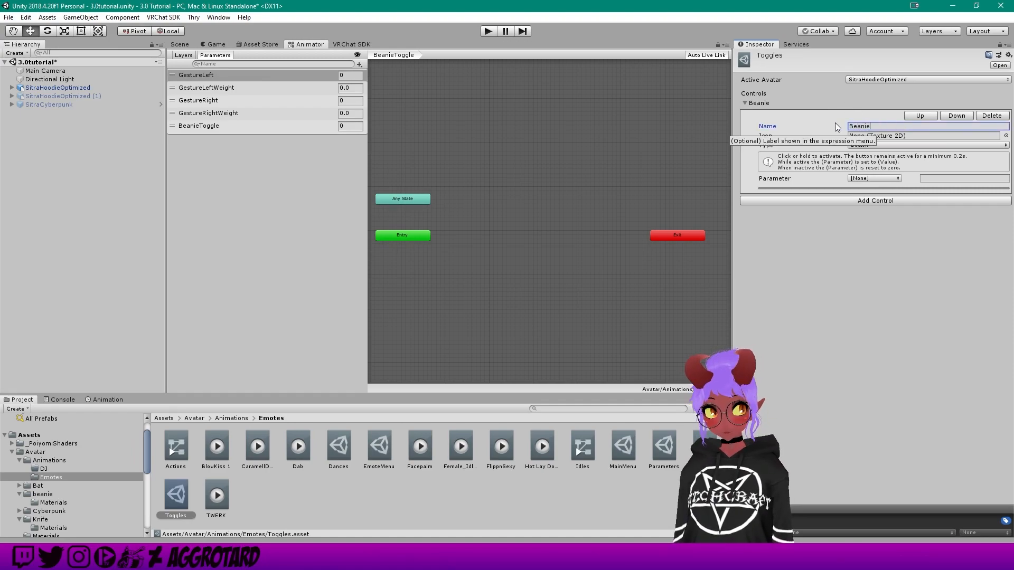
- Set the Beanie control's type to Toggle and its parameter to BeanieToggle, Int
{"action": "left_click", "coordinate": [879, 145]}
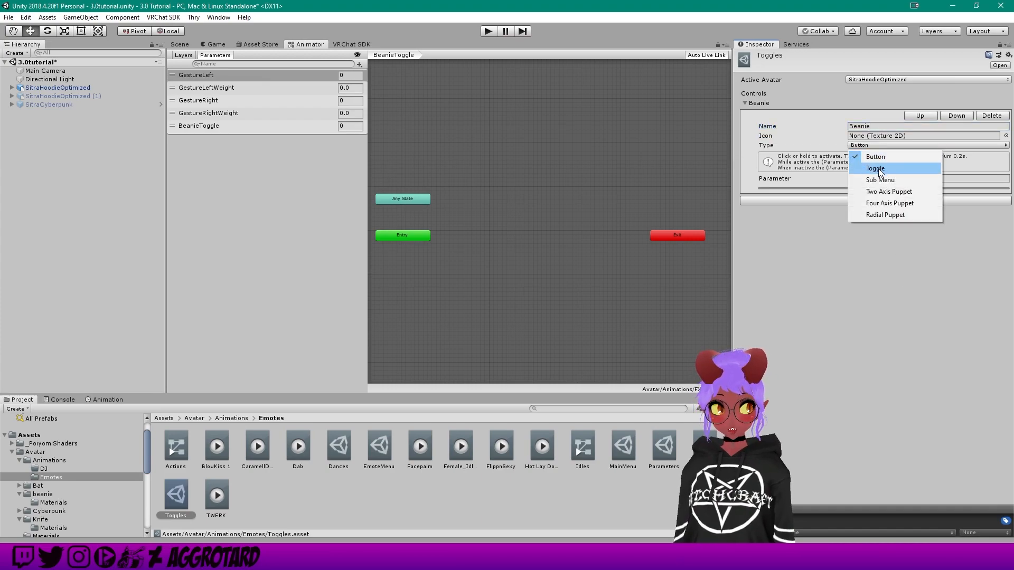
{"action": "left_click", "coordinate": [879, 168]}
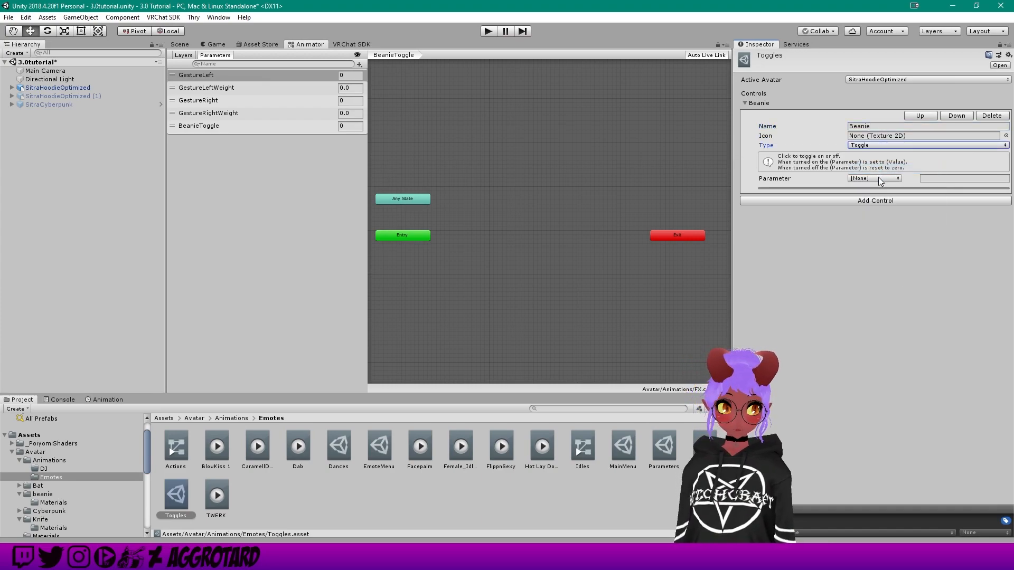
{"action": "left_click", "coordinate": [879, 176]}
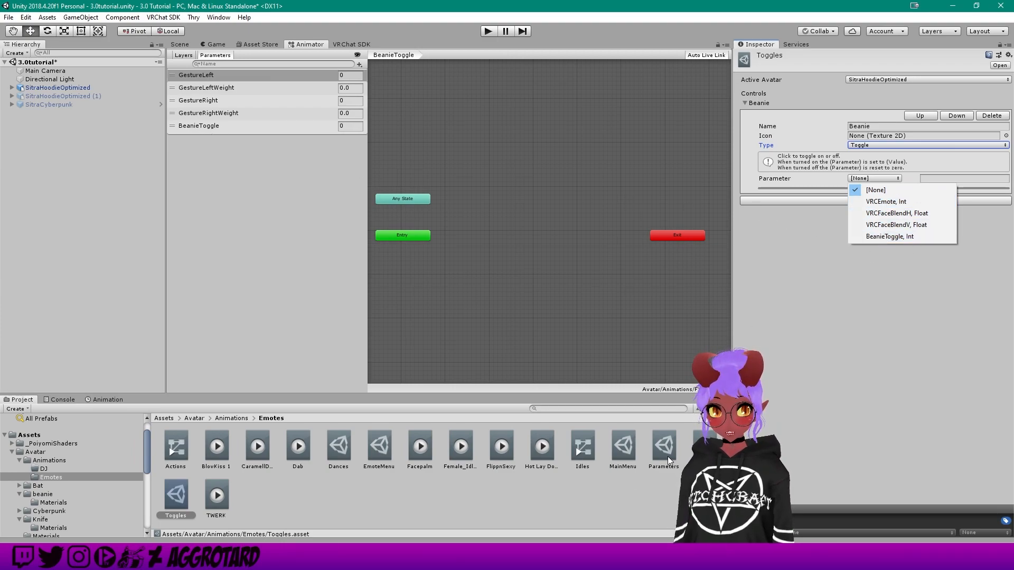
{"action": "left_click", "coordinate": [881, 236]}
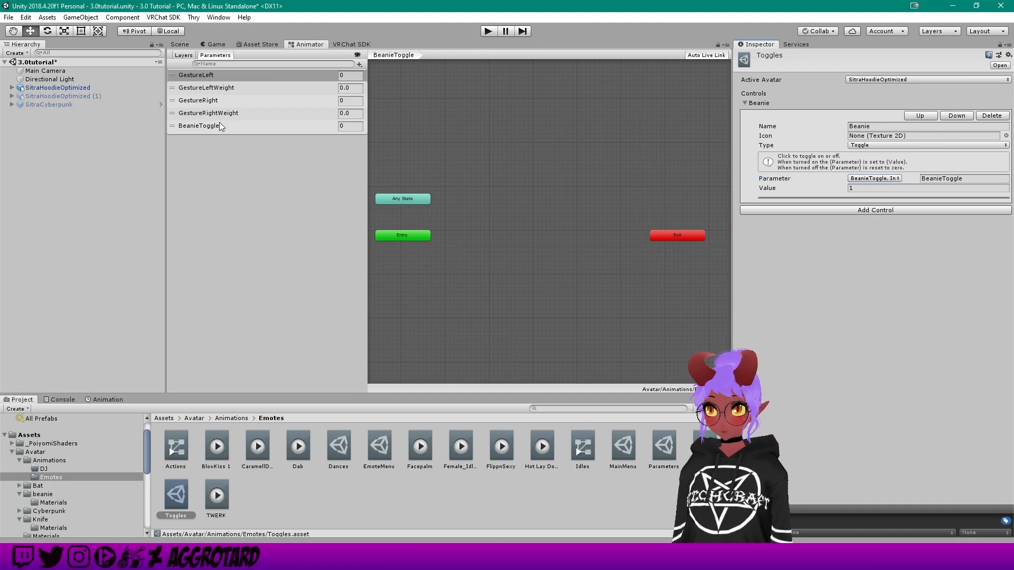
- Check the FX controller's layers and delete the old duplicate avatar SitraHoodieOptimized (1) from the scene
{"action": "left_click", "coordinate": [183, 55]}
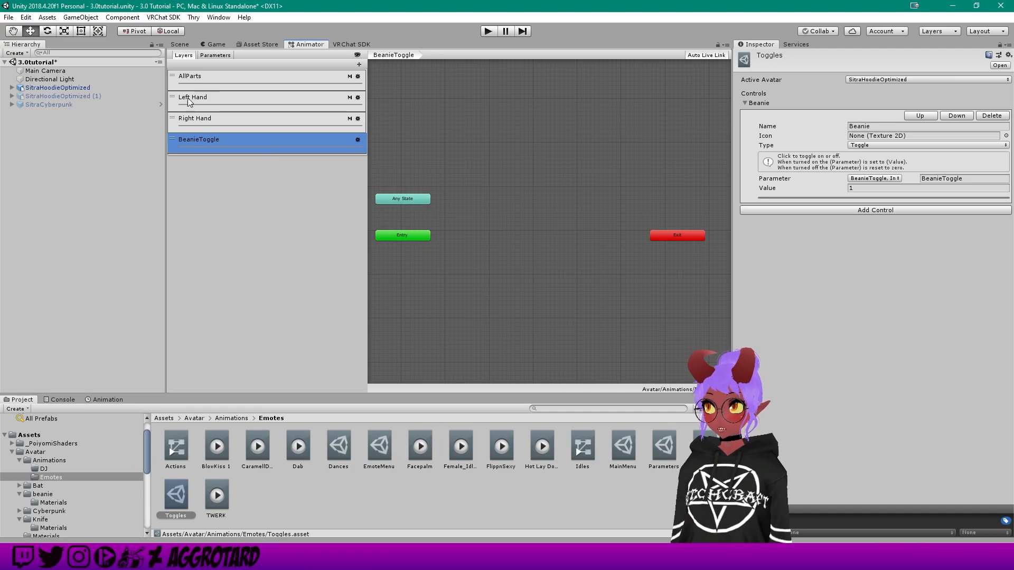
{"action": "left_click", "coordinate": [54, 97]}
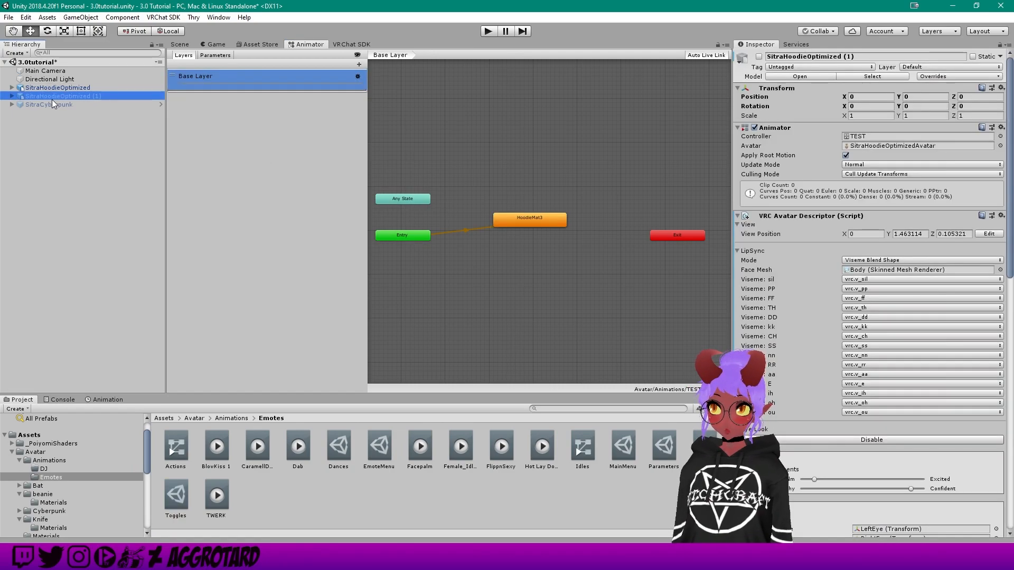
{"action": "key", "text": "Delete"}
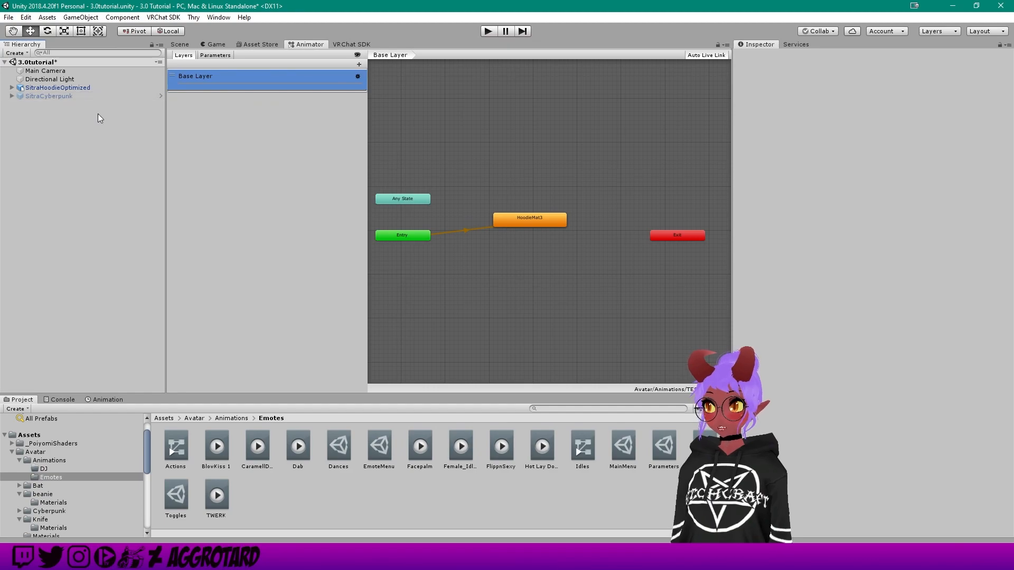
- Show the SitraHoodieOptimized avatar in the scene and duplicate it
{"action": "left_click", "coordinate": [65, 87]}
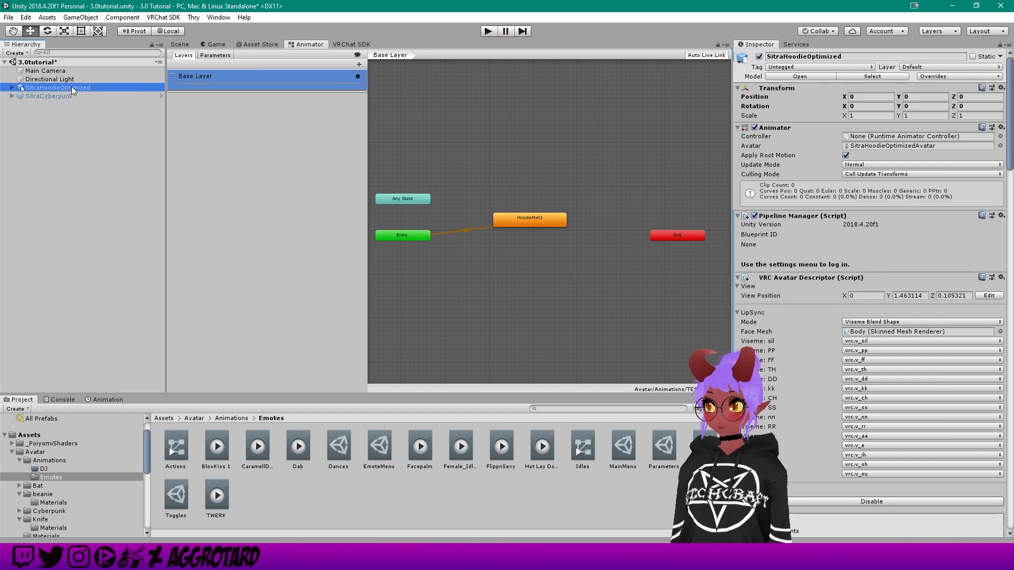
{"action": "left_click", "coordinate": [179, 45]}
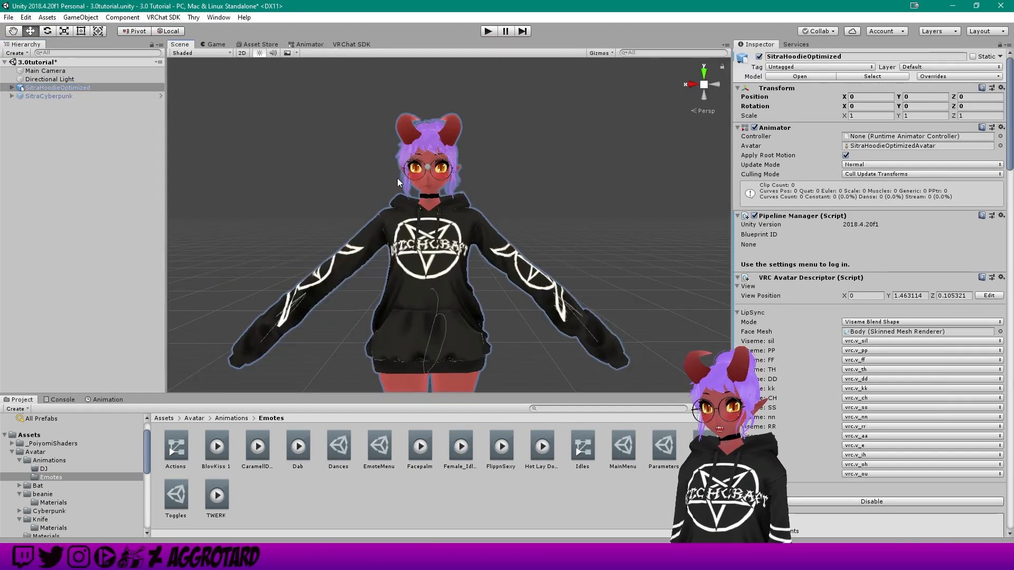
{"action": "left_click", "coordinate": [55, 88]}
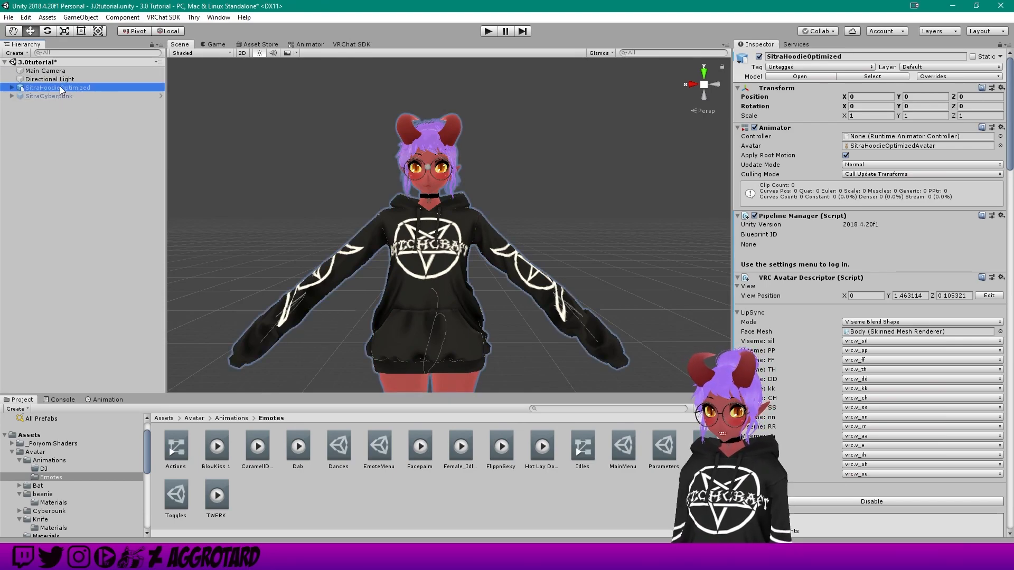
{"action": "key", "text": "ctrl+d"}
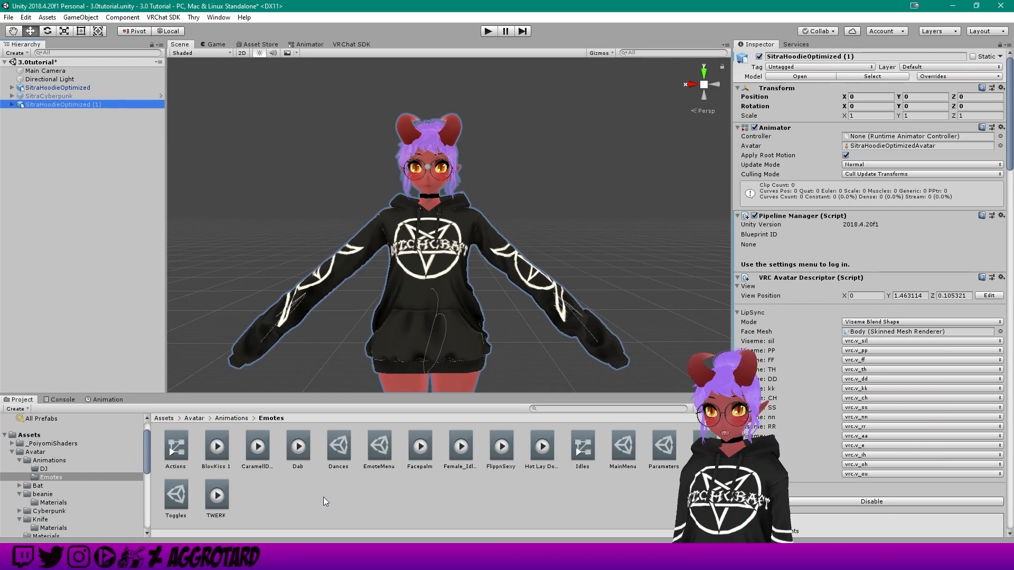
- Open the Animations folder and locate the TEST animator controller
{"action": "left_click", "coordinate": [234, 417]}
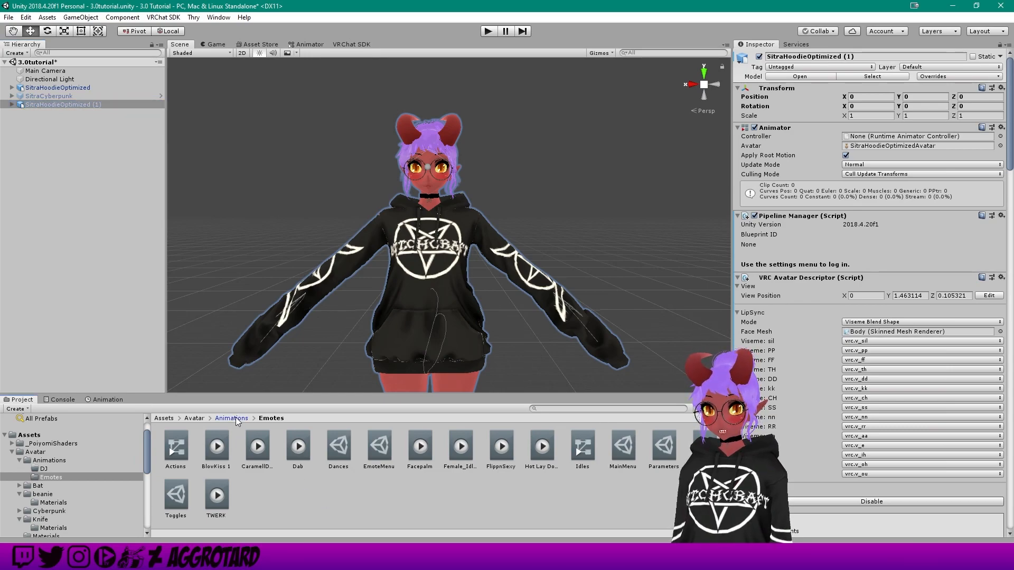
{"action": "left_click", "coordinate": [617, 448]}
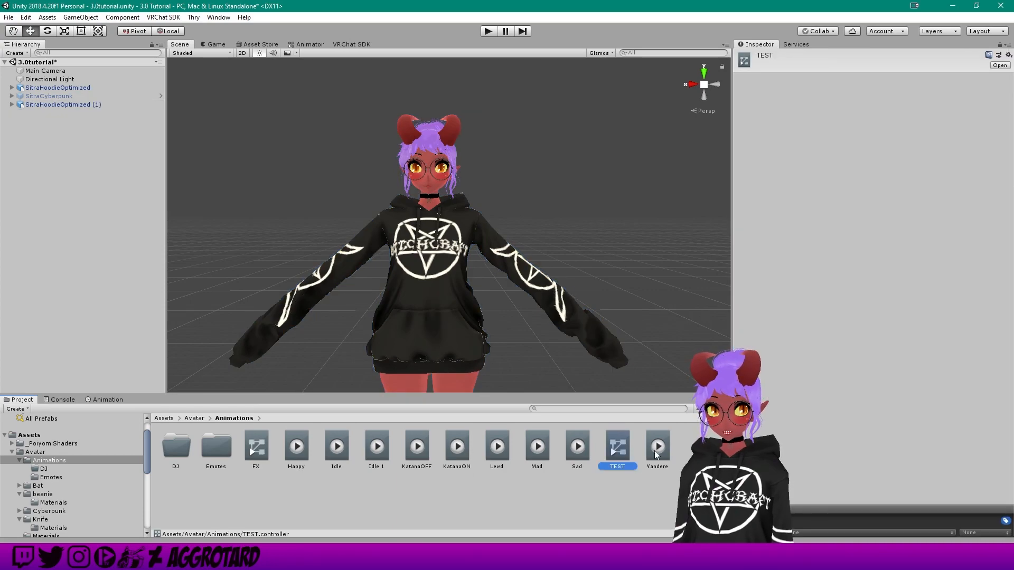
{"action": "right_click", "coordinate": [358, 499]}
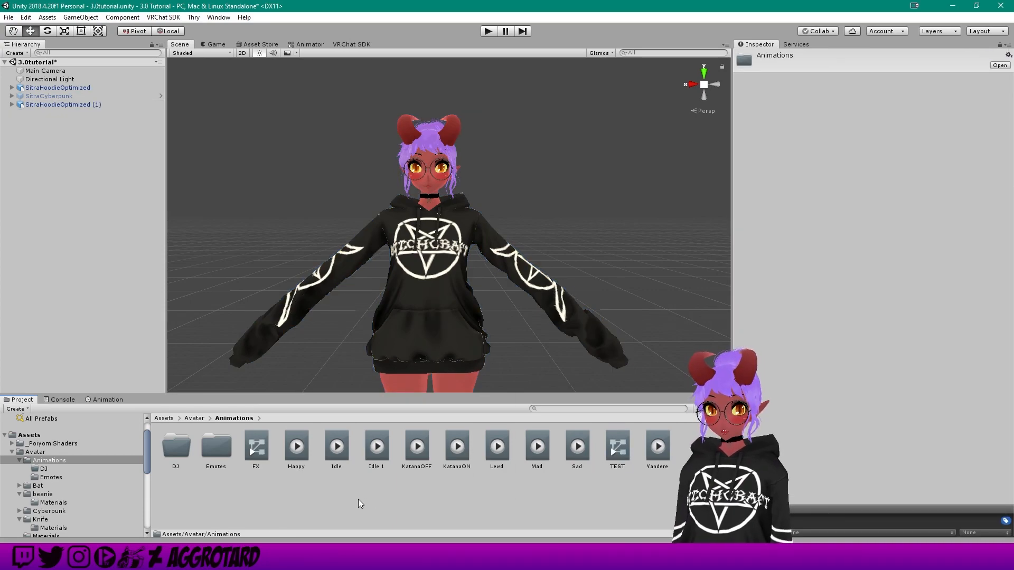
{"action": "mouse_move", "coordinate": [417, 252]}
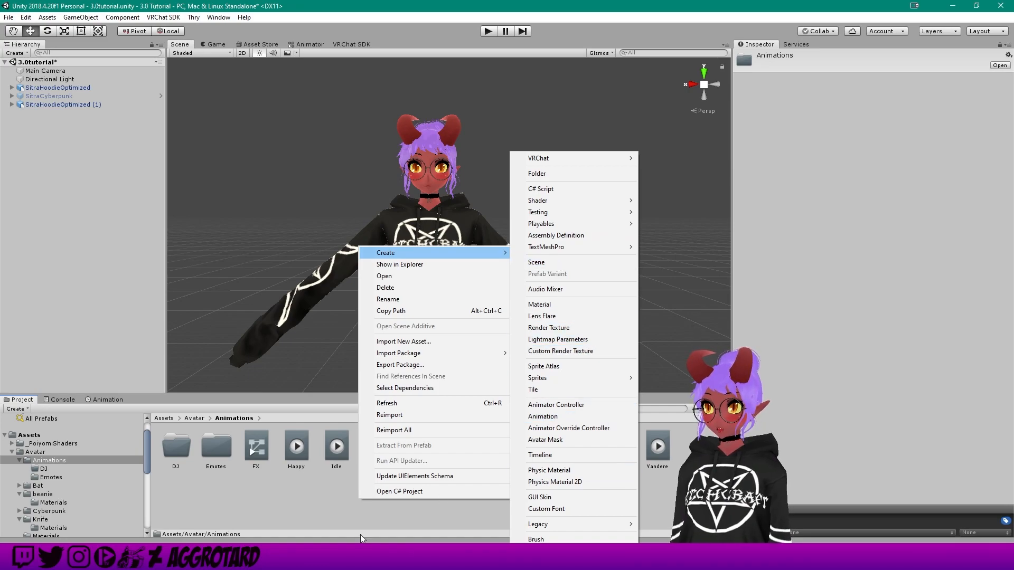
{"action": "left_click", "coordinate": [296, 496]}
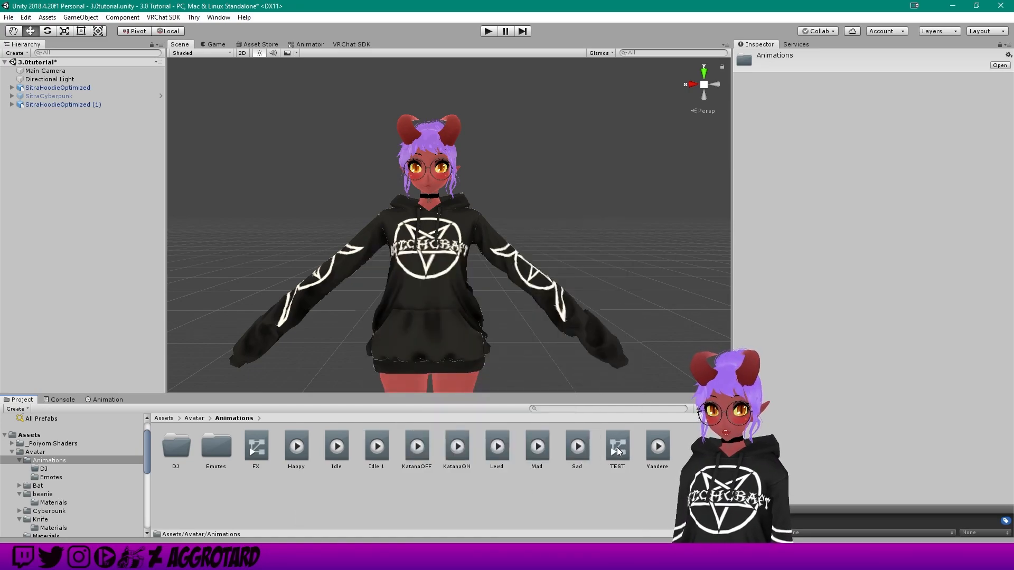
- Deactivate the original SitraHoodieOptimized avatar in the scene
{"action": "left_click", "coordinate": [78, 106]}
{"action": "left_click", "coordinate": [62, 88]}
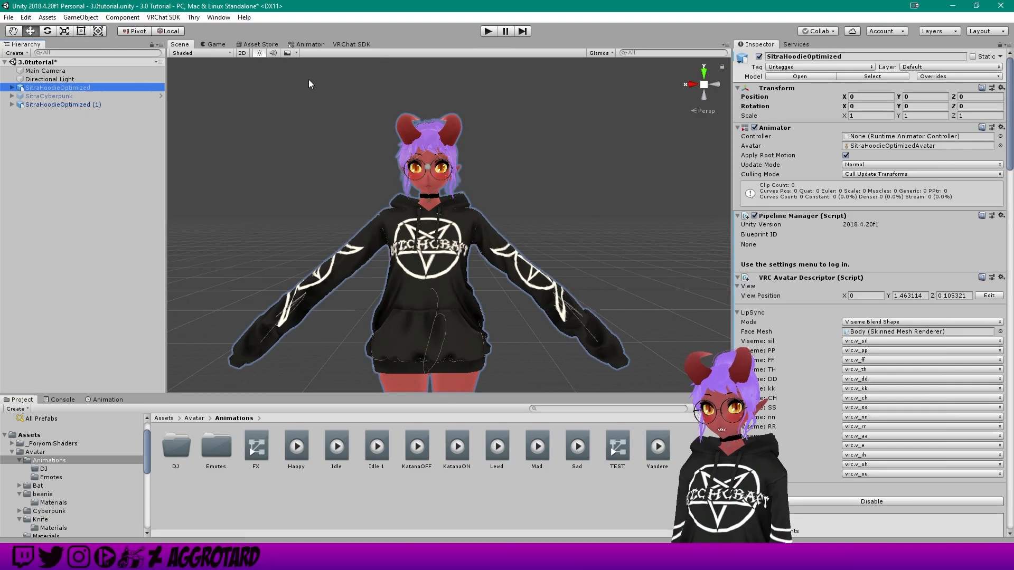
{"action": "left_click", "coordinate": [760, 56]}
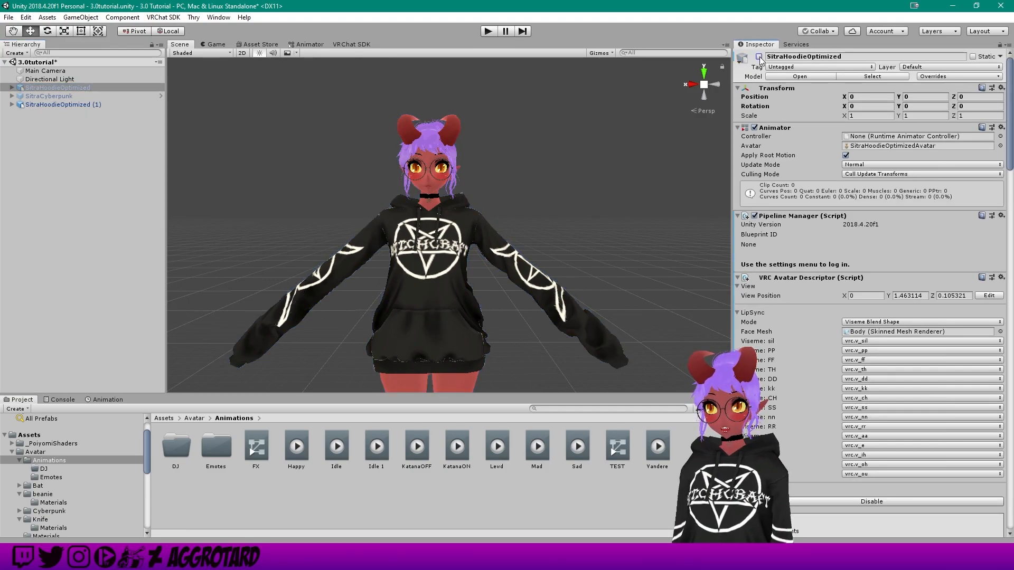
- Assign the TEST controller to the Animator component of the duplicate avatar SitraHoodieOptimized (1)
{"action": "left_click", "coordinate": [85, 106]}
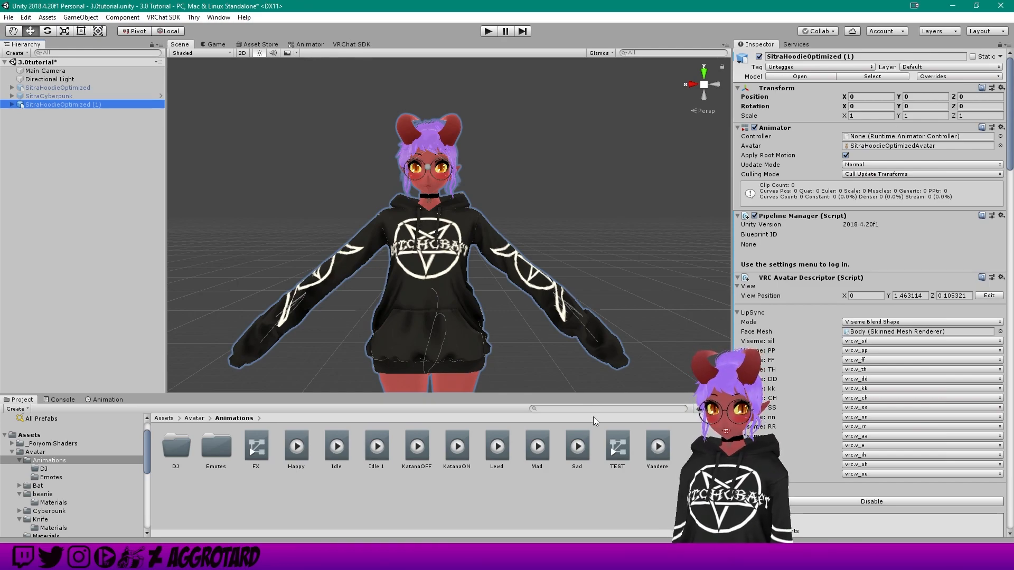
{"action": "left_click_drag", "start_coordinate": [620, 453], "coordinate": [772, 129]}
{"action": "left_click_drag", "start_coordinate": [832, 138], "coordinate": [899, 139]}
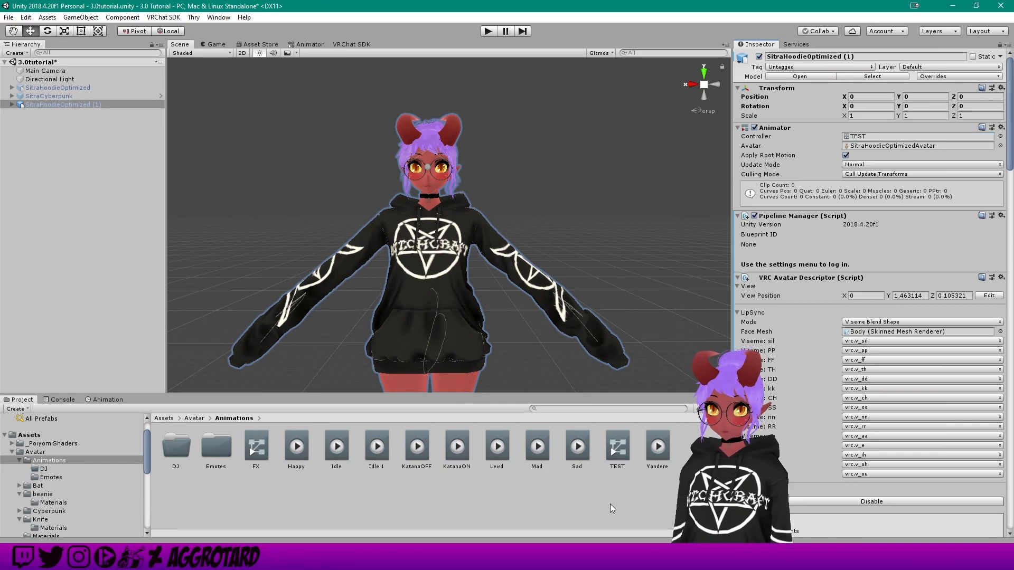
- Open the TEST controller and delete the HoodieMat3 state from its Base Layer
{"action": "double_click", "coordinate": [617, 448]}
{"action": "left_click", "coordinate": [529, 226]}
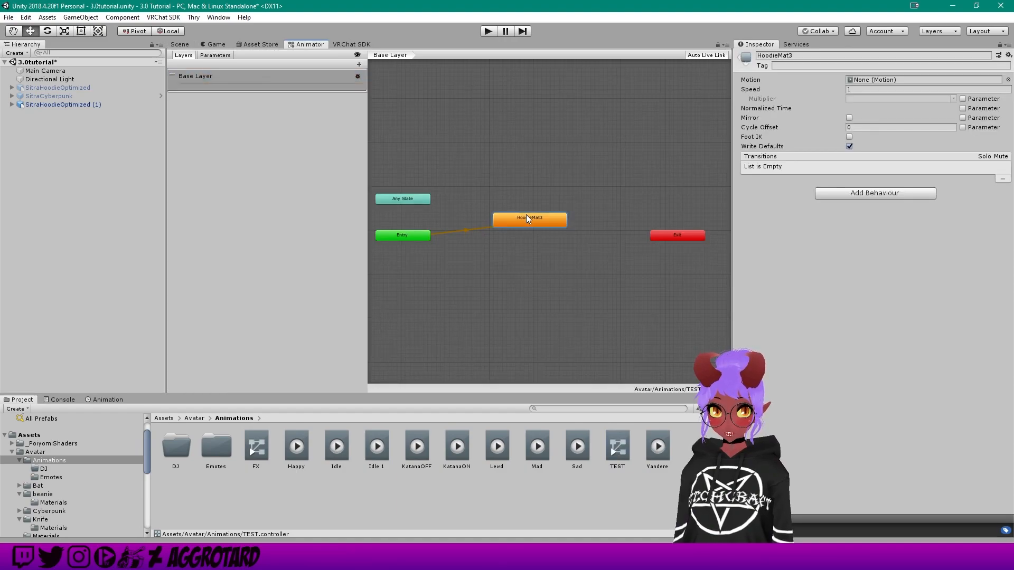
{"action": "key", "text": "Delete"}
{"action": "scroll", "coordinate": [520, 246], "scroll_direction": "up", "scroll_amount": 2}
{"action": "scroll", "coordinate": [521, 246], "scroll_direction": "down", "scroll_amount": 1}
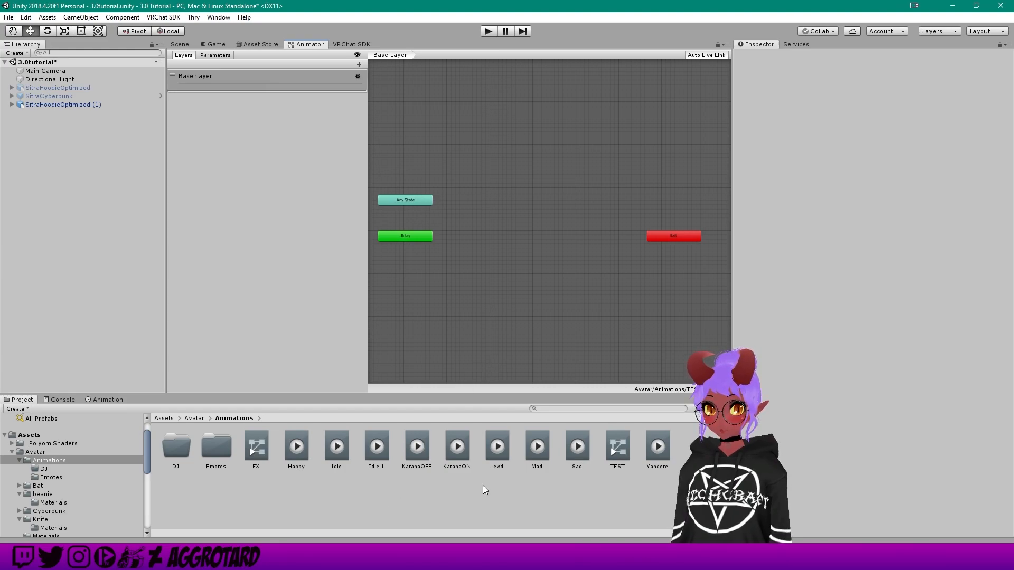
- Create a new animation clip named BeanieON in the Animations folder
{"action": "right_click", "coordinate": [413, 495]}
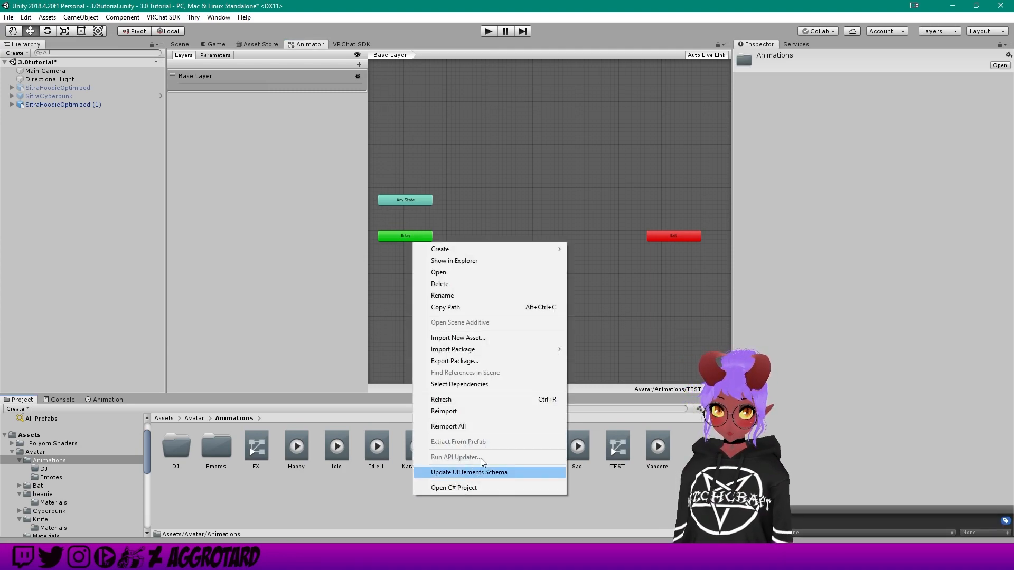
{"action": "mouse_move", "coordinate": [486, 248]}
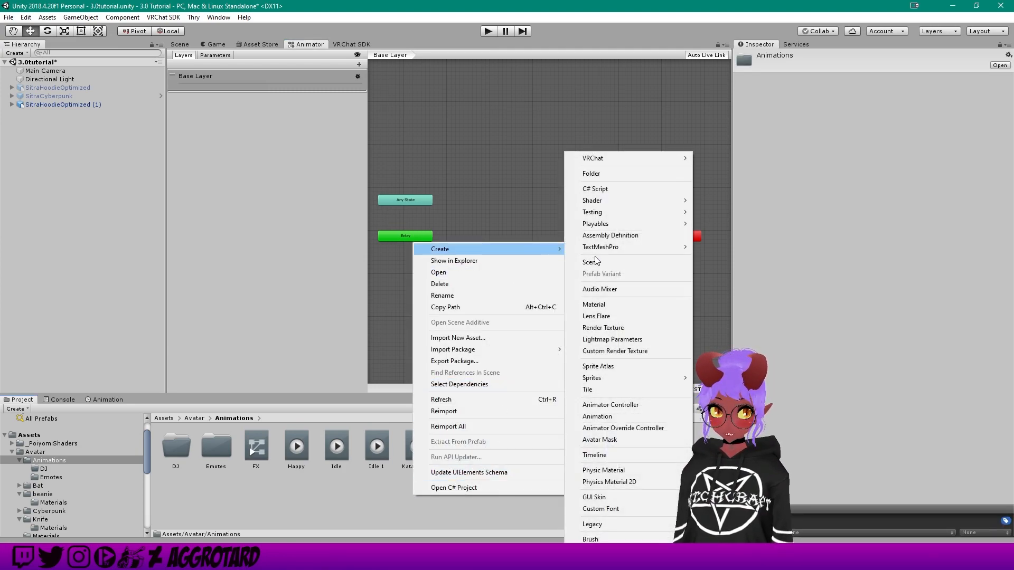
{"action": "left_click", "coordinate": [605, 418]}
{"action": "type", "text": "Beanie"}
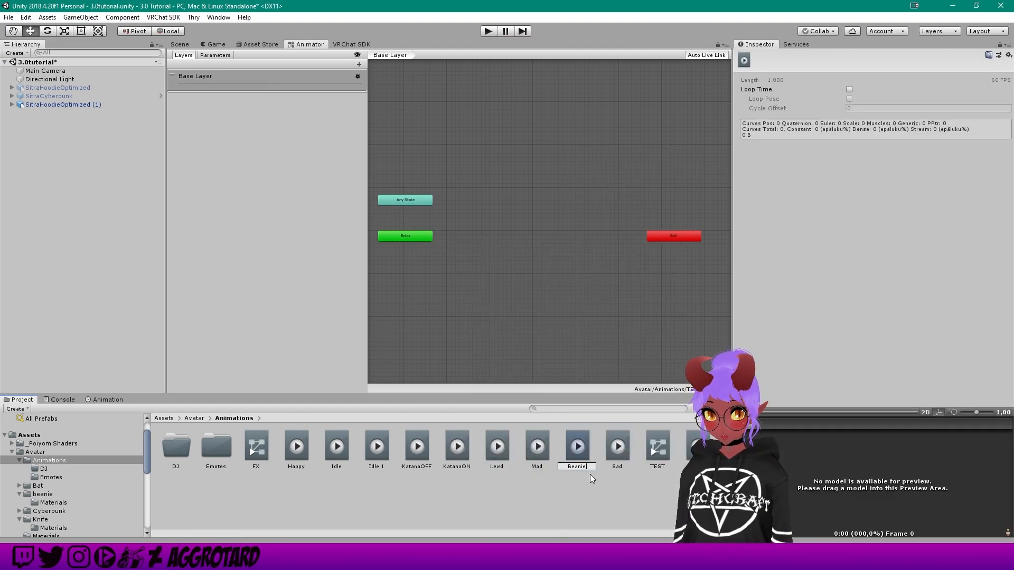
{"action": "type", "text": "ON"}
{"action": "key", "text": "Return"}
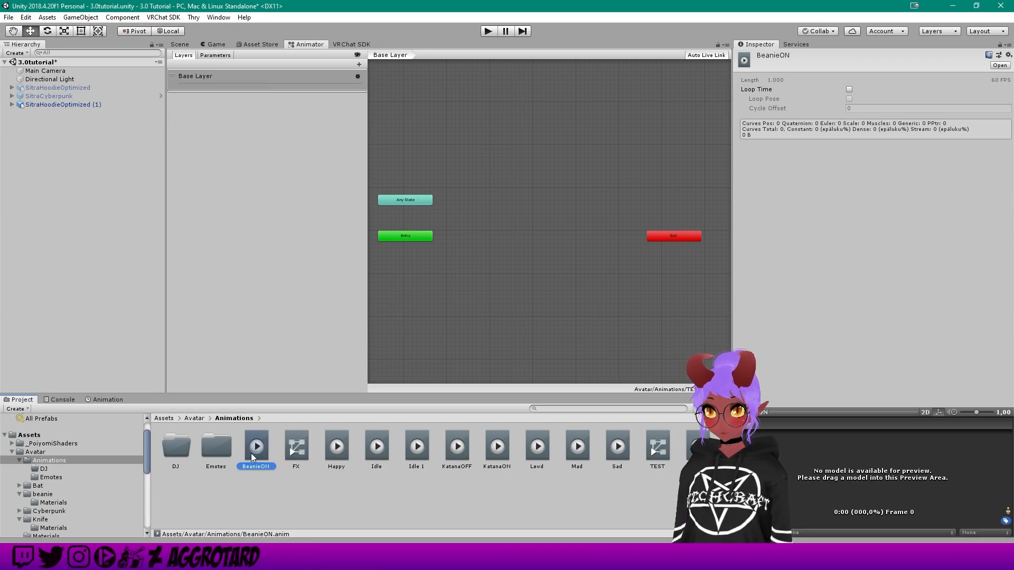
- Add the BeanieON clip as a state in the TEST controller's Base Layer and select that state
{"action": "left_click_drag", "start_coordinate": [475, 205], "coordinate": [475, 209]}
{"action": "scroll", "coordinate": [407, 239], "scroll_direction": "up", "scroll_amount": 1}
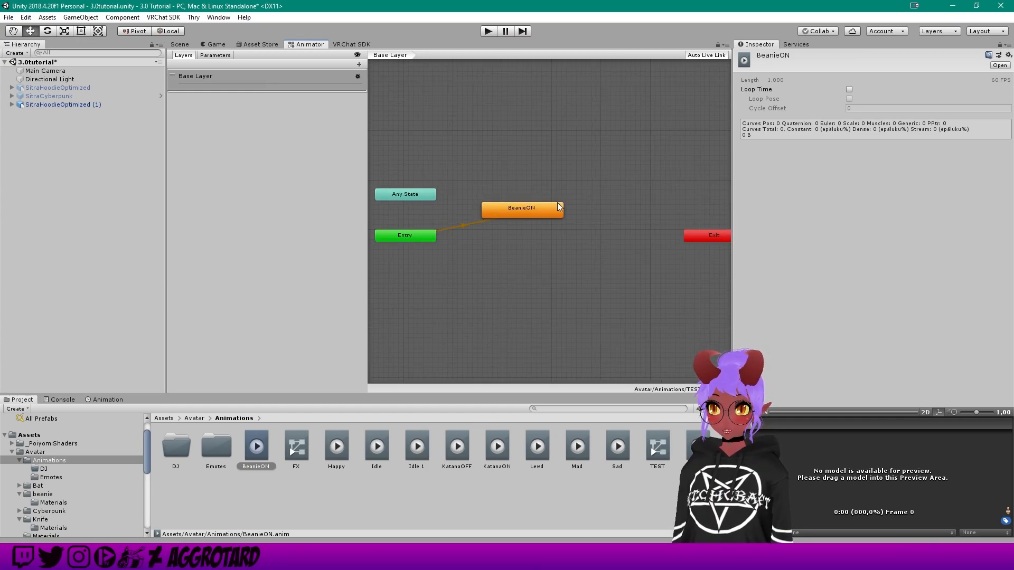
{"action": "left_click", "coordinate": [536, 211]}
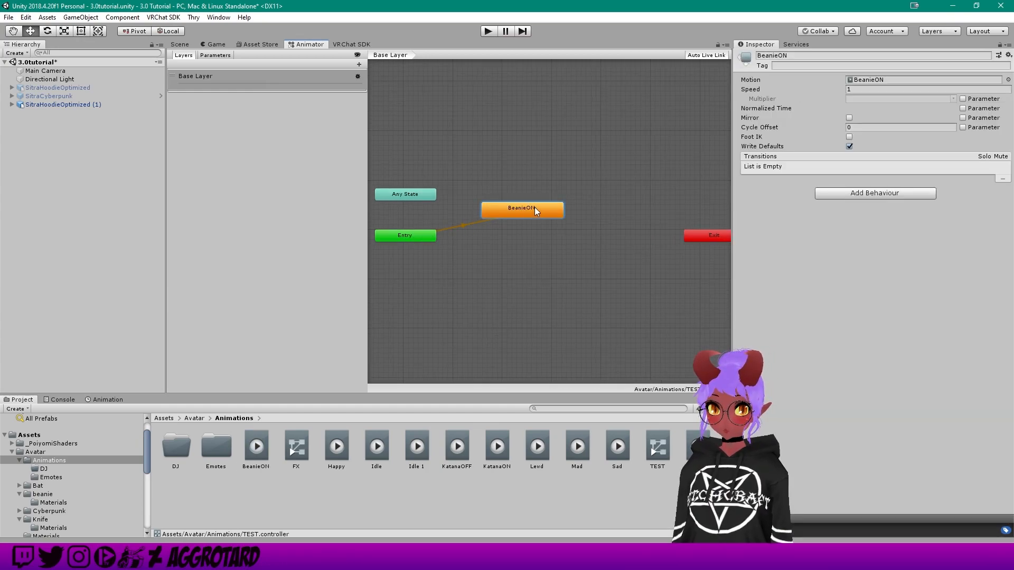
- Return to the scene, select SitraHoodieOptimized (1) and open its BeanieON clip in the Animation window
{"action": "left_click", "coordinate": [180, 44]}
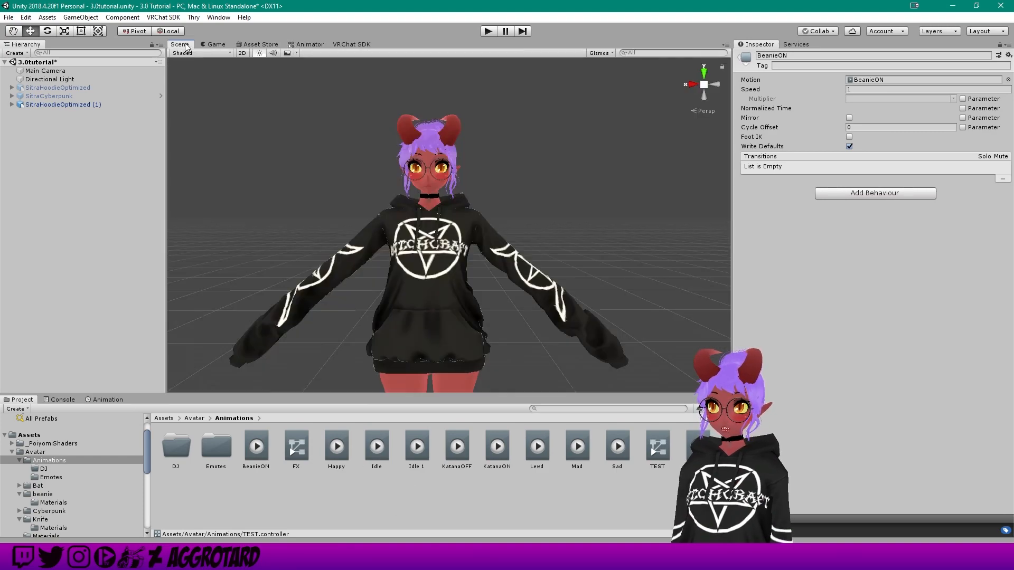
{"action": "left_click", "coordinate": [60, 105]}
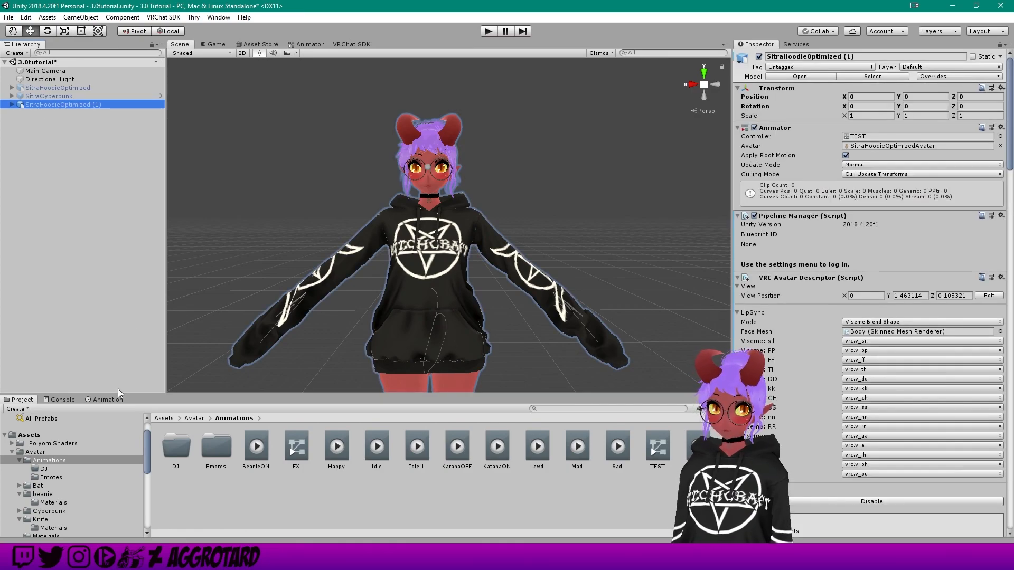
{"action": "left_click", "coordinate": [108, 399]}
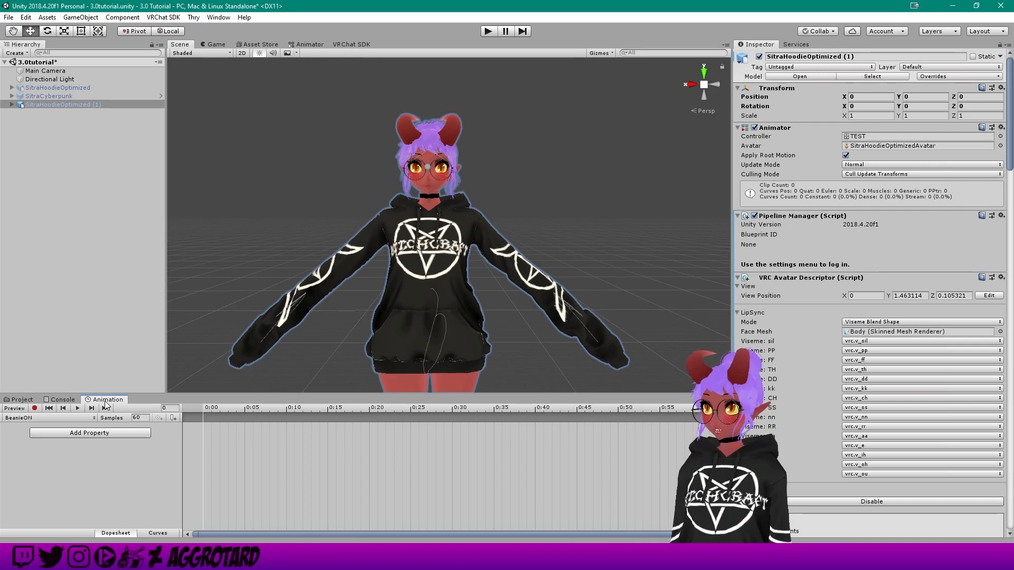
{"action": "left_click", "coordinate": [226, 20]}
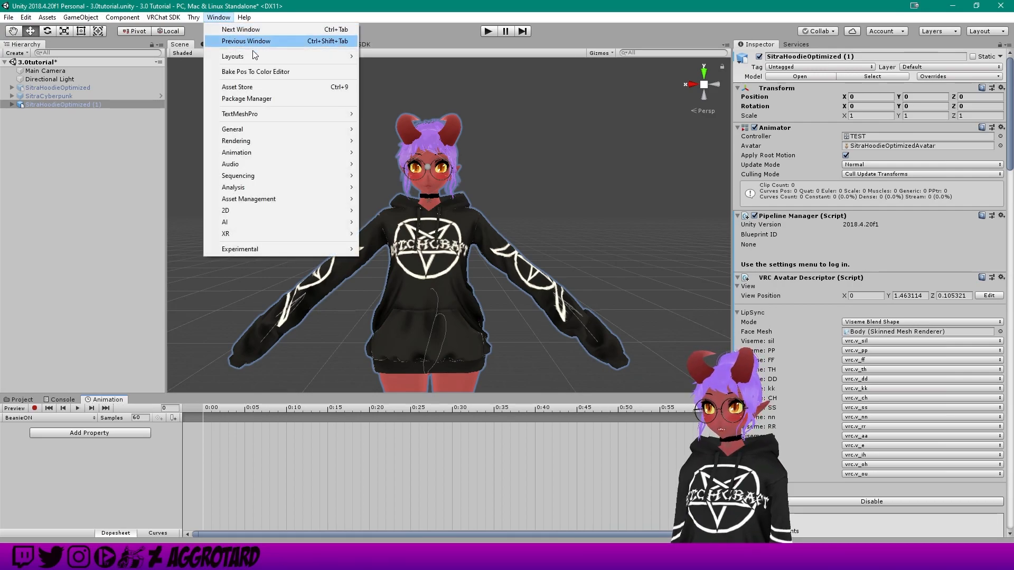
{"action": "mouse_move", "coordinate": [261, 152]}
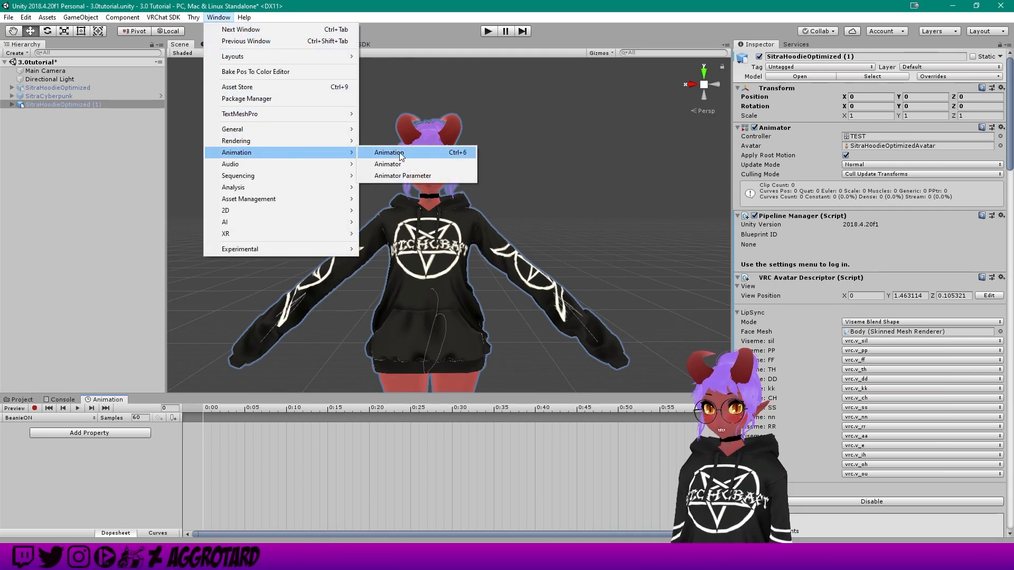
{"action": "left_click", "coordinate": [460, 154]}
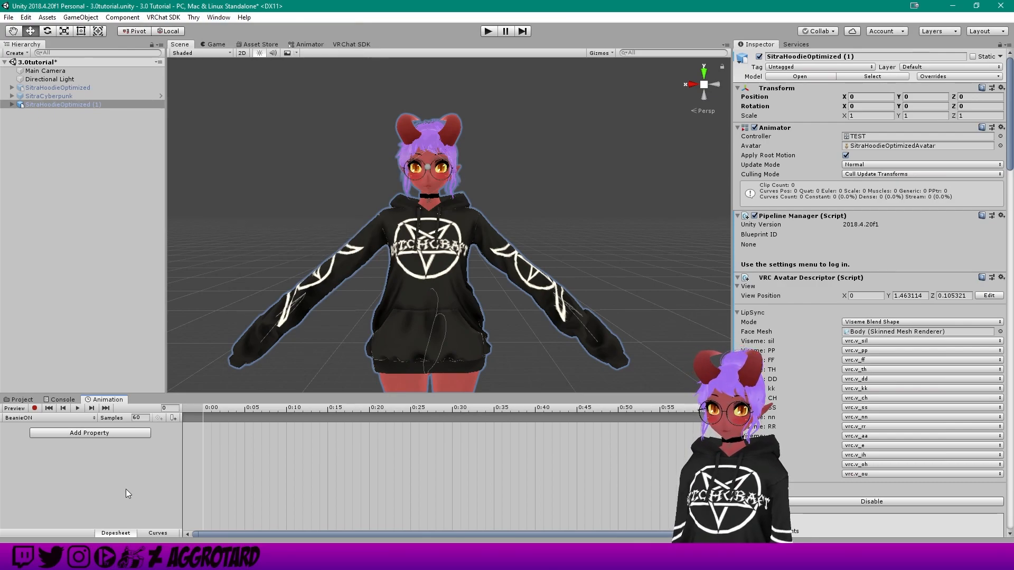
{"action": "middle_click_drag", "start_coordinate": [355, 320], "coordinate": [370, 291]}
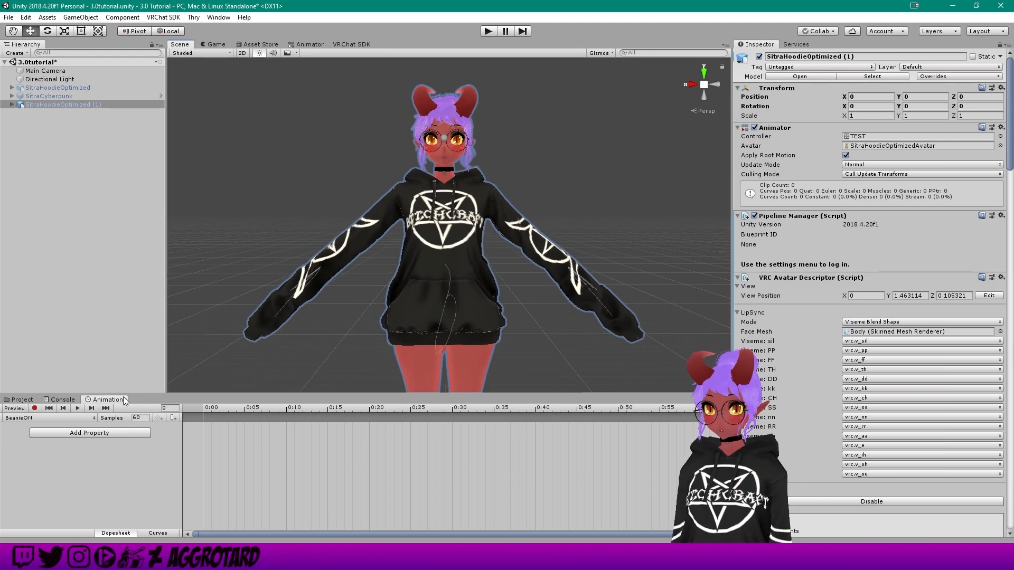
{"action": "middle_click_drag", "start_coordinate": [298, 313], "coordinate": [296, 303]}
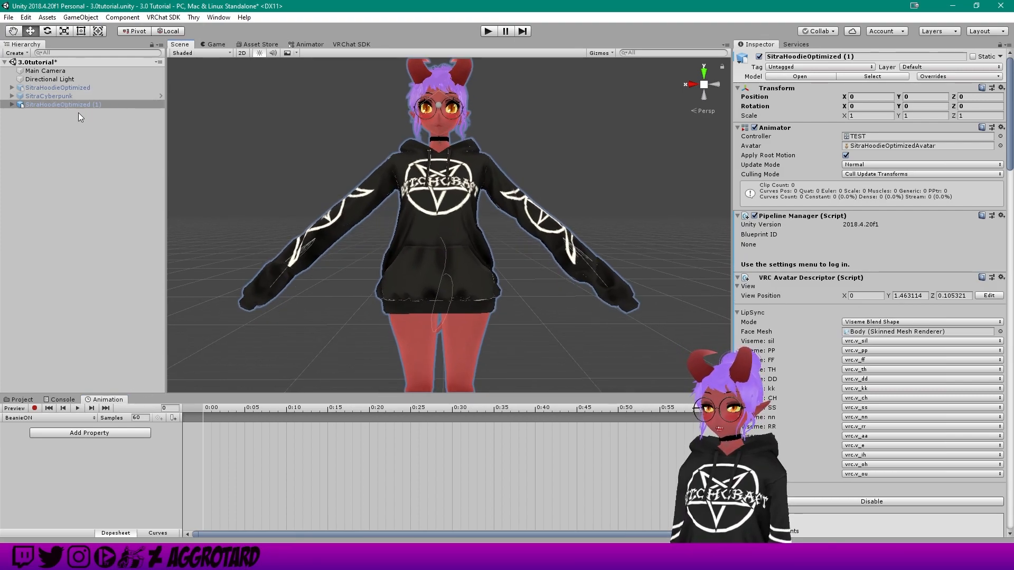
- Expand the duplicate avatar's armature through Hips, Spine, Chest, Neck and Head to locate the beanie object
{"action": "left_click", "coordinate": [12, 104]}
{"action": "left_click", "coordinate": [19, 113]}
{"action": "left_click", "coordinate": [25, 122]}
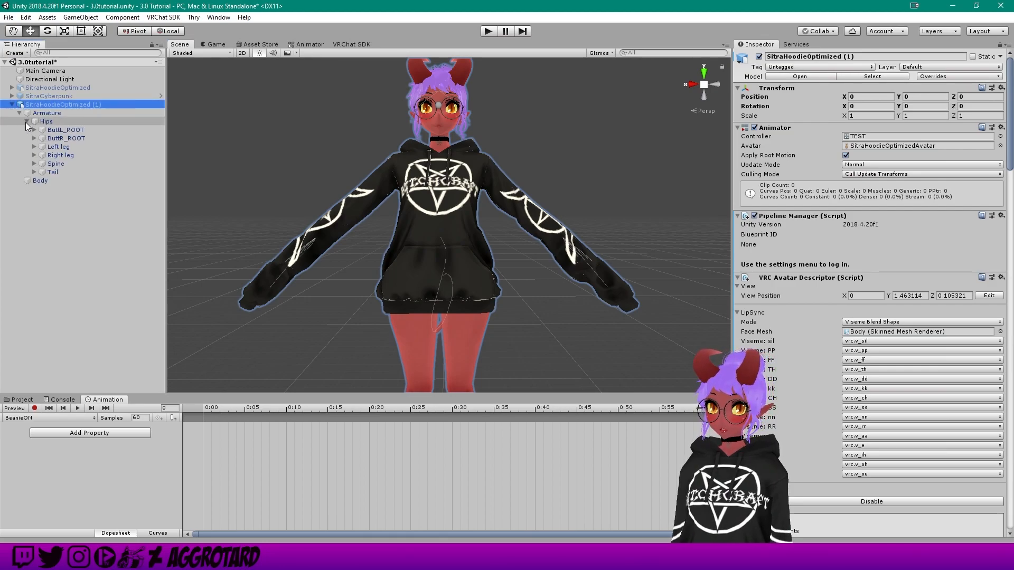
{"action": "left_click", "coordinate": [34, 164]}
{"action": "left_click", "coordinate": [42, 172]}
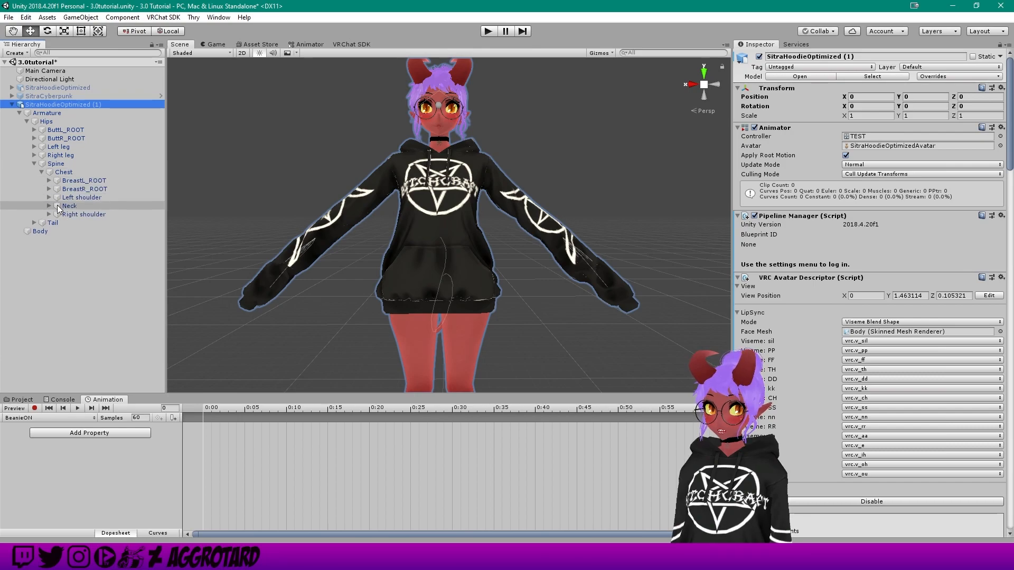
{"action": "left_click", "coordinate": [49, 206]}
{"action": "left_click", "coordinate": [57, 214]}
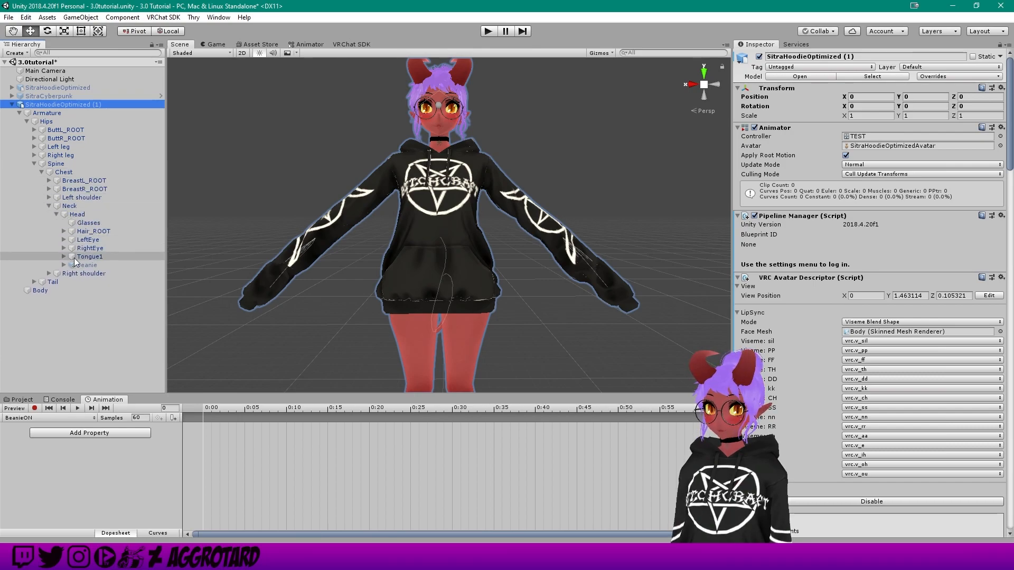
- Add the Is Active property of the beanie under Armature, Hips, Spine, Chest, Neck, Head to the BeanieON clip
{"action": "left_click", "coordinate": [113, 464]}
{"action": "left_click", "coordinate": [106, 433]}
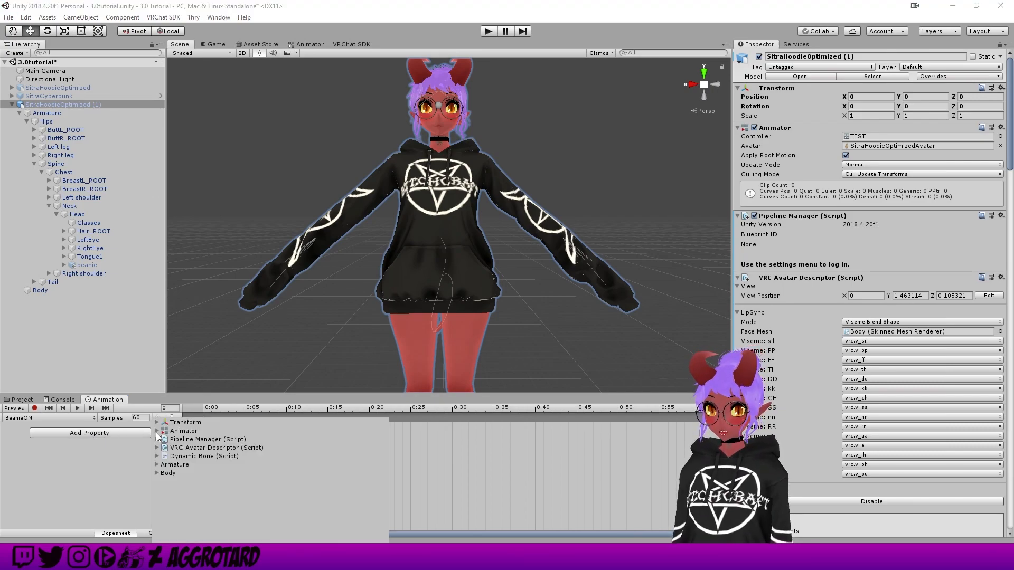
{"action": "left_click", "coordinate": [158, 466]}
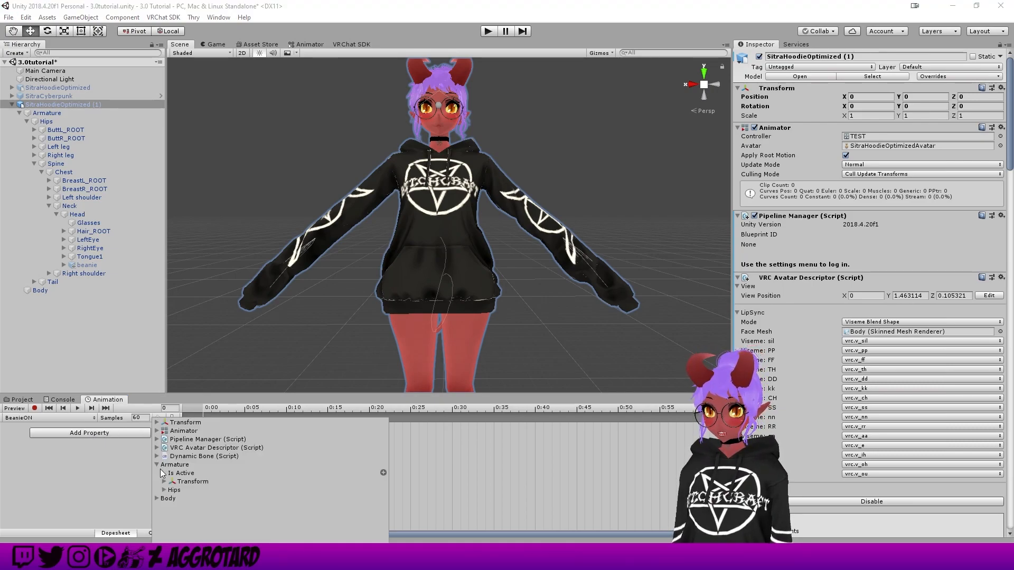
{"action": "left_click", "coordinate": [164, 490]}
{"action": "scroll", "coordinate": [187, 506], "scroll_direction": "down", "scroll_amount": 1}
{"action": "left_click", "coordinate": [171, 528]}
{"action": "scroll", "coordinate": [185, 526], "scroll_direction": "down", "scroll_amount": 1}
{"action": "left_click", "coordinate": [179, 527]}
{"action": "scroll", "coordinate": [203, 527], "scroll_direction": "down", "scroll_amount": 2}
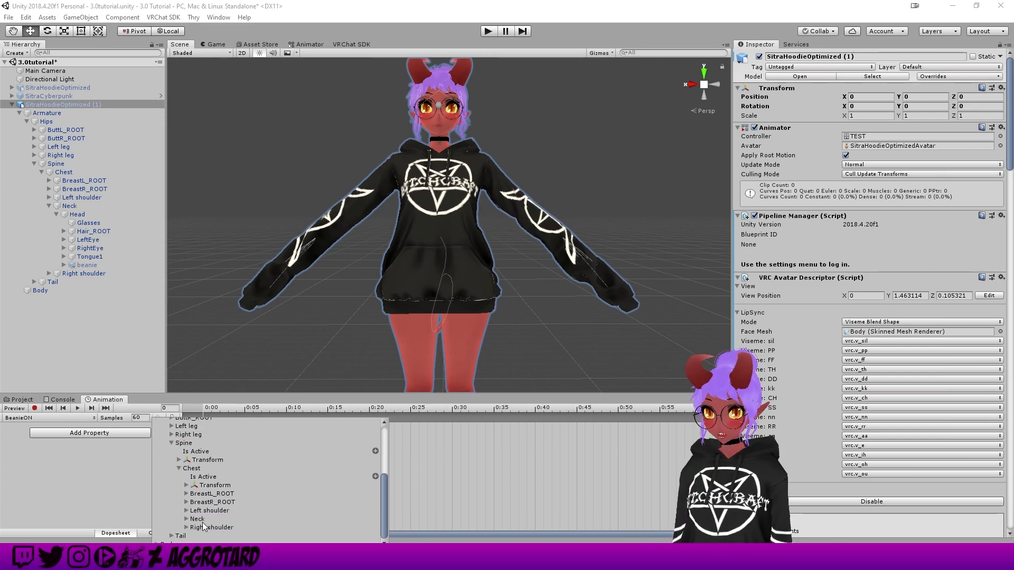
{"action": "left_click", "coordinate": [186, 519]}
{"action": "scroll", "coordinate": [200, 522], "scroll_direction": "down", "scroll_amount": 1}
{"action": "left_click", "coordinate": [194, 519]}
{"action": "scroll", "coordinate": [224, 522], "scroll_direction": "down", "scroll_amount": 2}
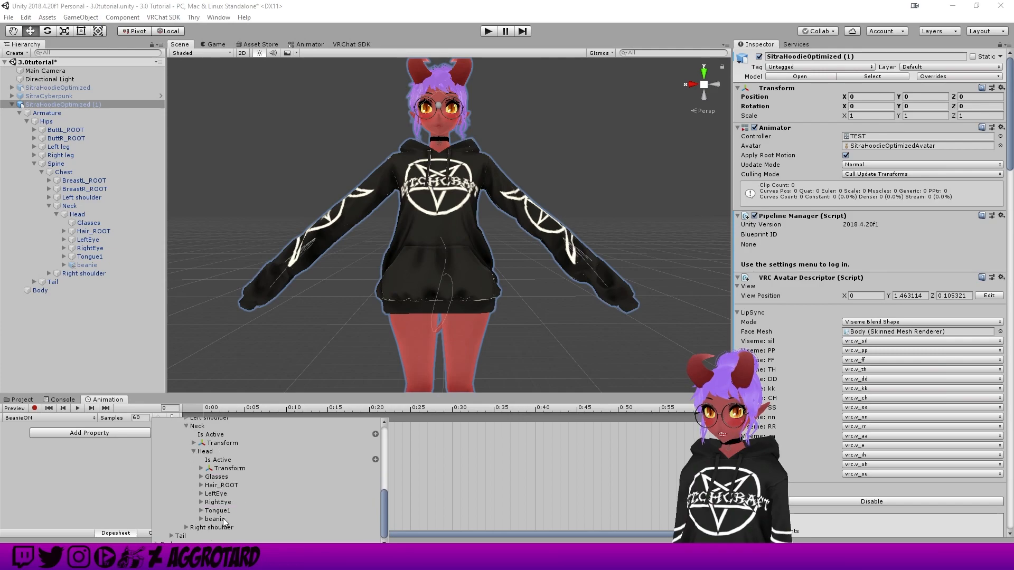
{"action": "left_click", "coordinate": [208, 520]}
{"action": "left_click", "coordinate": [201, 519]}
{"action": "scroll", "coordinate": [233, 523], "scroll_direction": "down", "scroll_amount": 1}
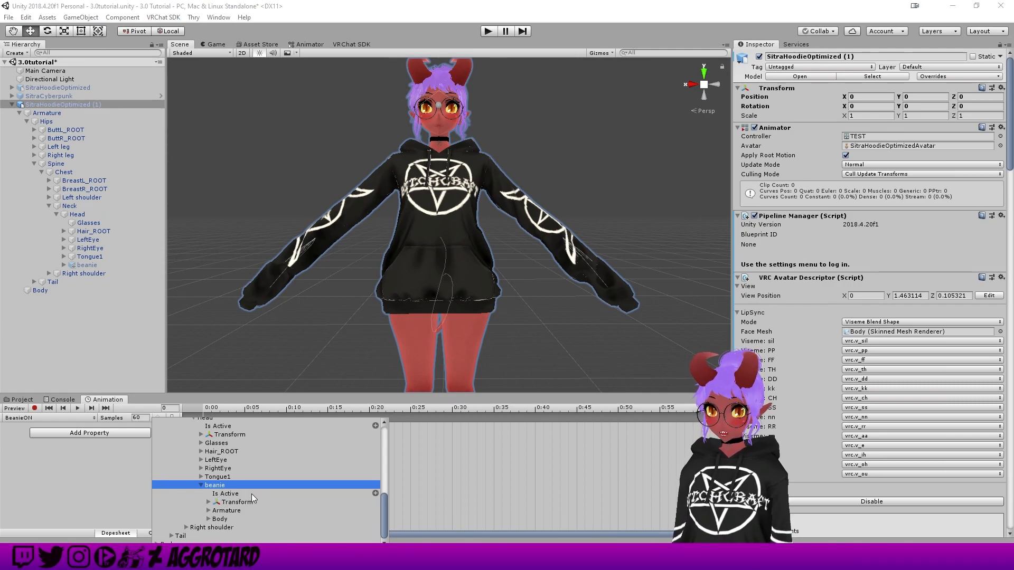
{"action": "left_click", "coordinate": [228, 495]}
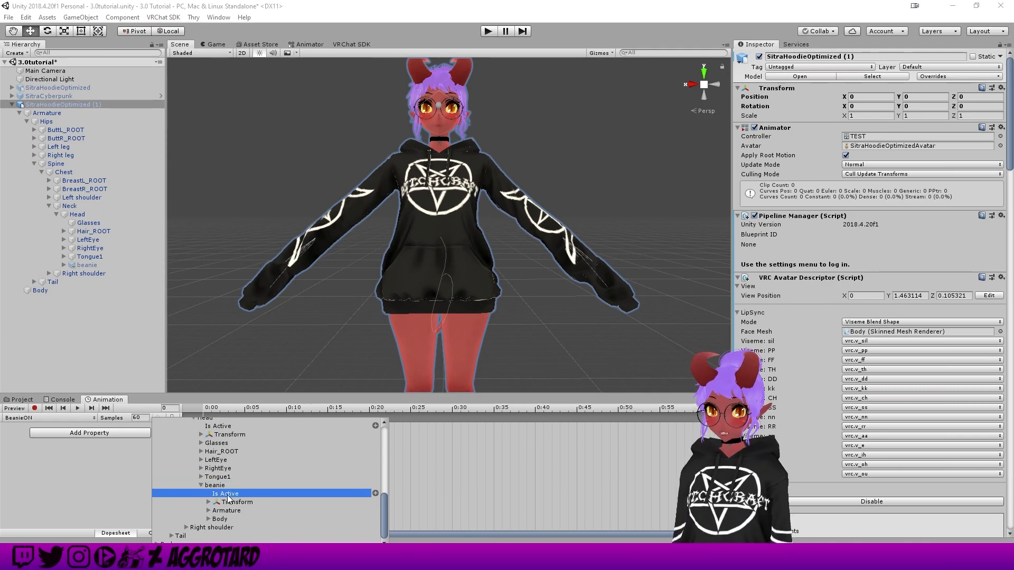
{"action": "left_click", "coordinate": [375, 493]}
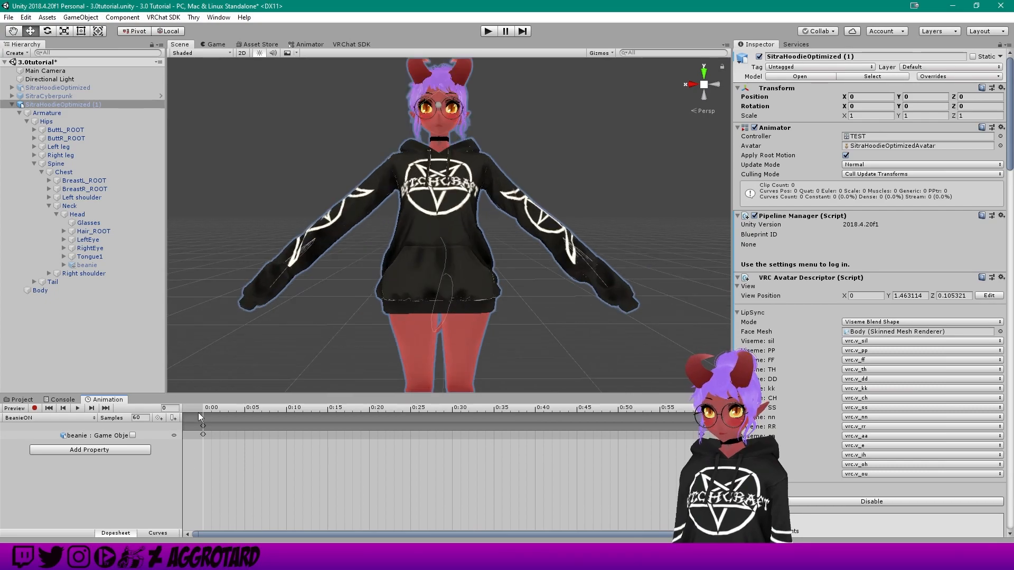
- Set the beanie to active in the BeanieON clip and preview it being toggled on the avatar
{"action": "scroll", "coordinate": [288, 343], "scroll_direction": "down", "scroll_amount": 3}
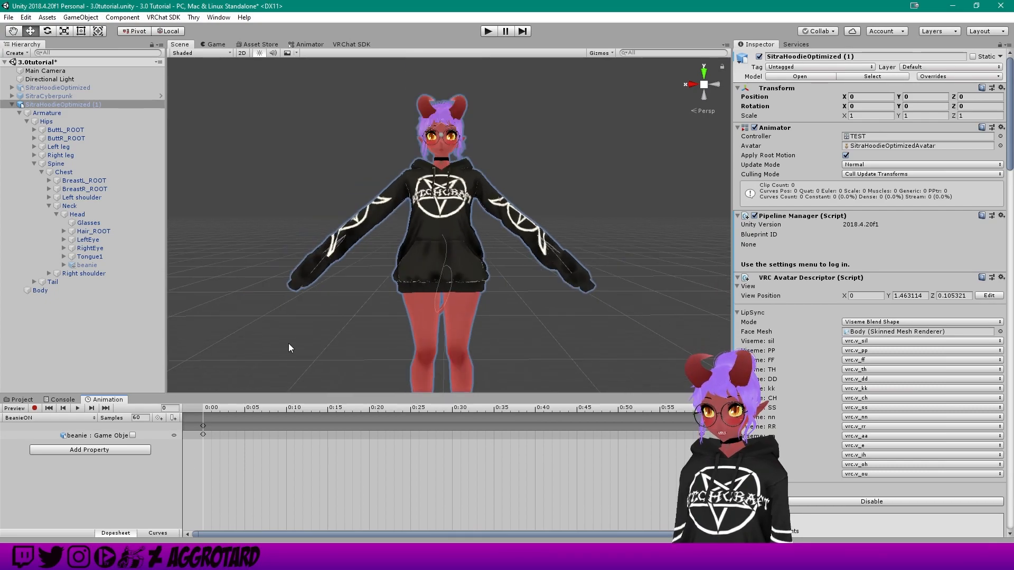
{"action": "scroll", "coordinate": [234, 375], "scroll_direction": "up", "scroll_amount": 3}
{"action": "left_click", "coordinate": [132, 435]}
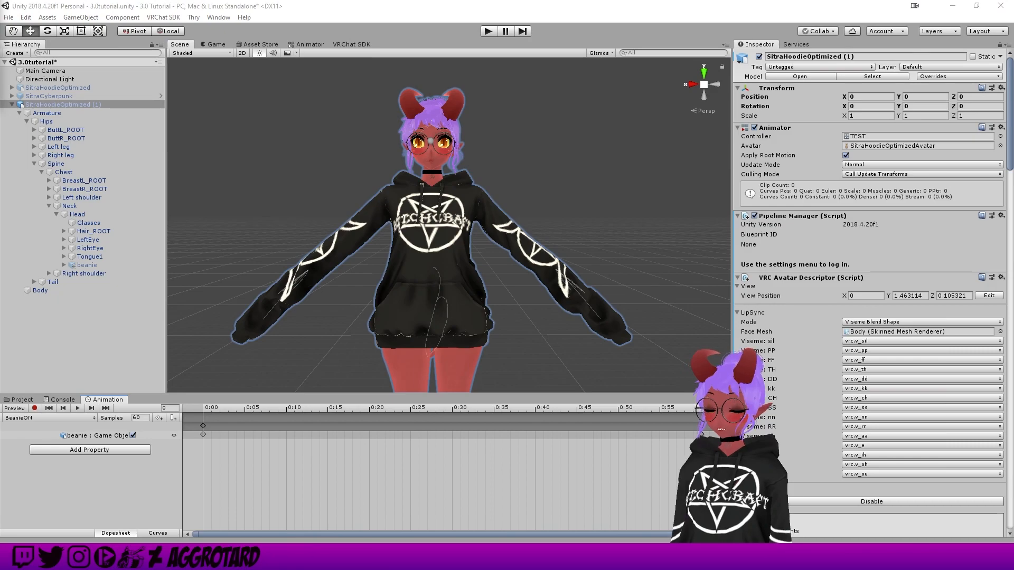
{"action": "left_click", "coordinate": [15, 408]}
{"action": "middle_click_drag", "start_coordinate": [341, 307], "coordinate": [357, 179]}
{"action": "scroll", "coordinate": [390, 177], "scroll_direction": "up", "scroll_amount": 3}
{"action": "left_click", "coordinate": [132, 435]}
{"action": "left_click", "coordinate": [133, 435]}
{"action": "left_click", "coordinate": [133, 435]}
{"action": "left_click", "coordinate": [133, 435]}
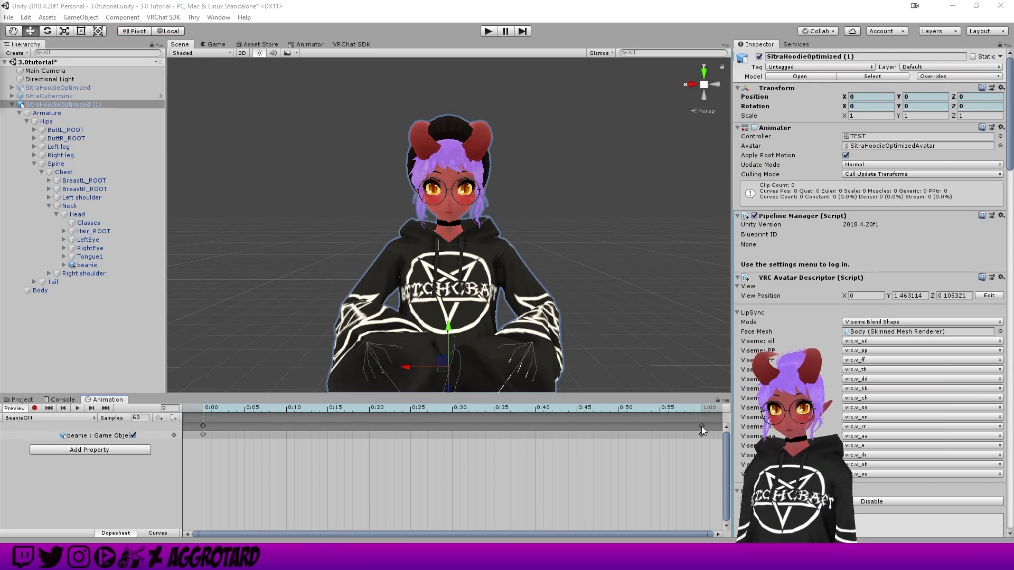
- Delete the BeanieON keyframe at 1:00 and copy the first keyframe to frame 1
{"action": "left_click", "coordinate": [701, 426]}
{"action": "key", "text": "Delete"}
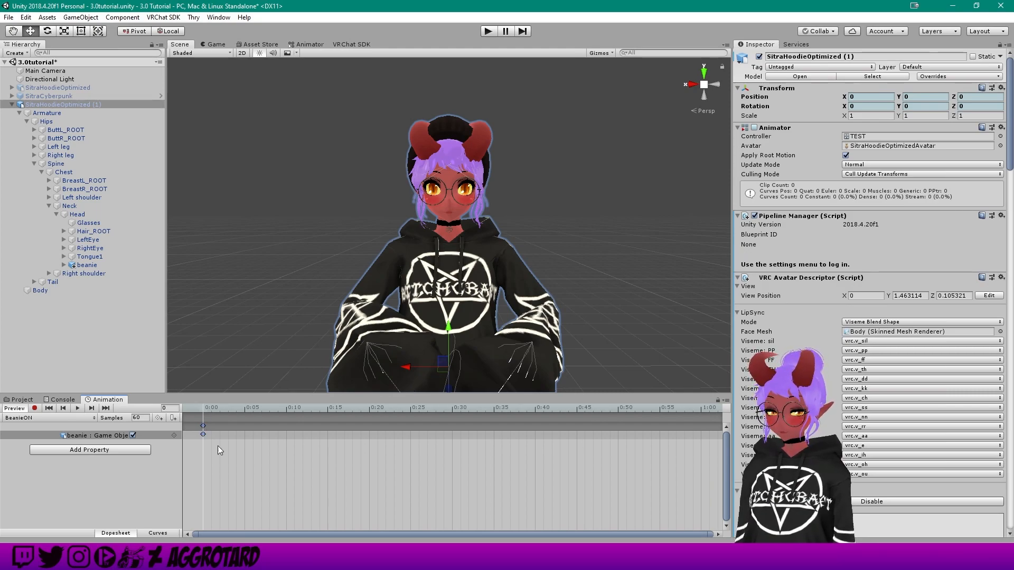
{"action": "left_click", "coordinate": [206, 407]}
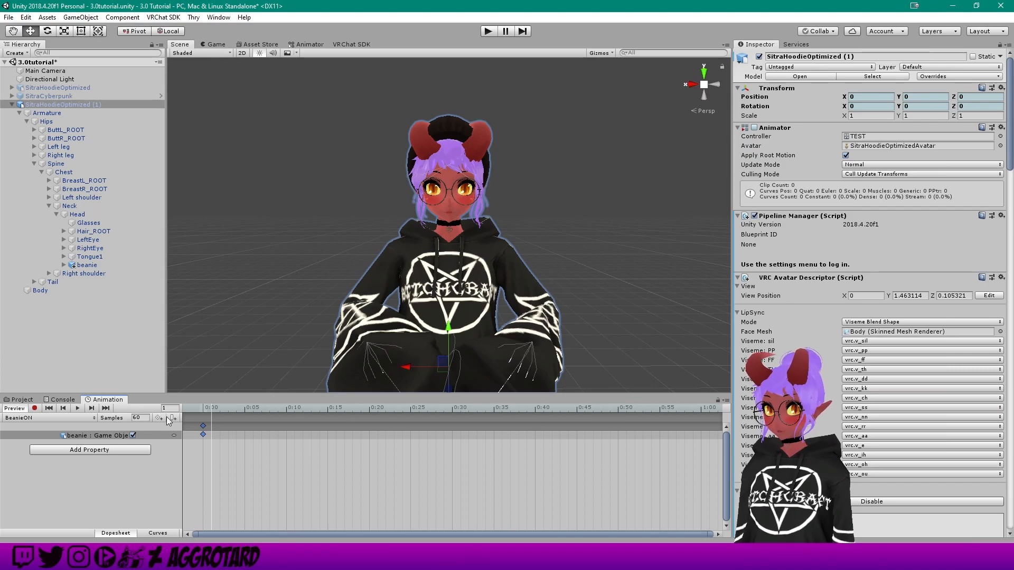
{"action": "key", "text": "ctrl+v"}
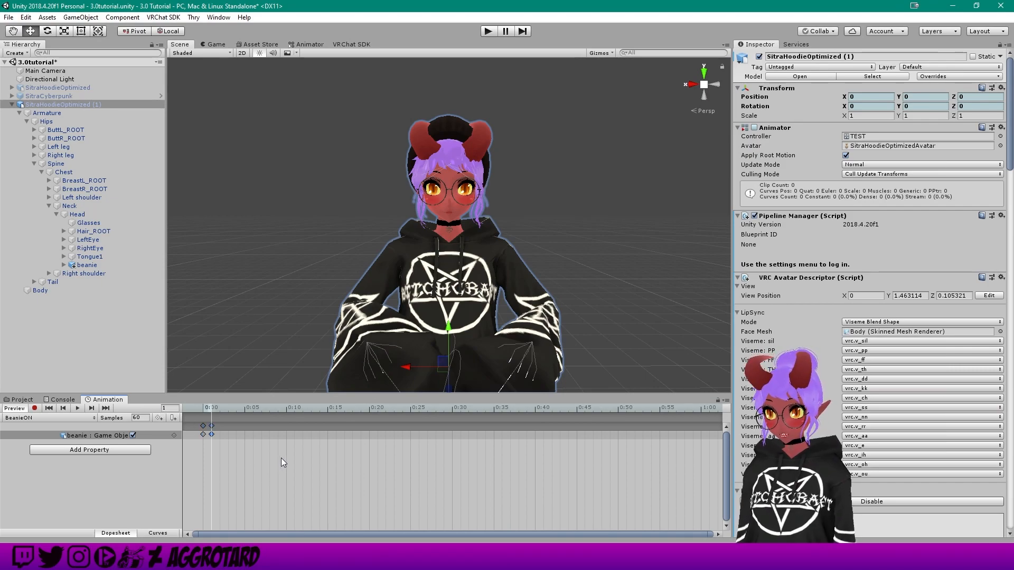
{"action": "left_click", "coordinate": [205, 408]}
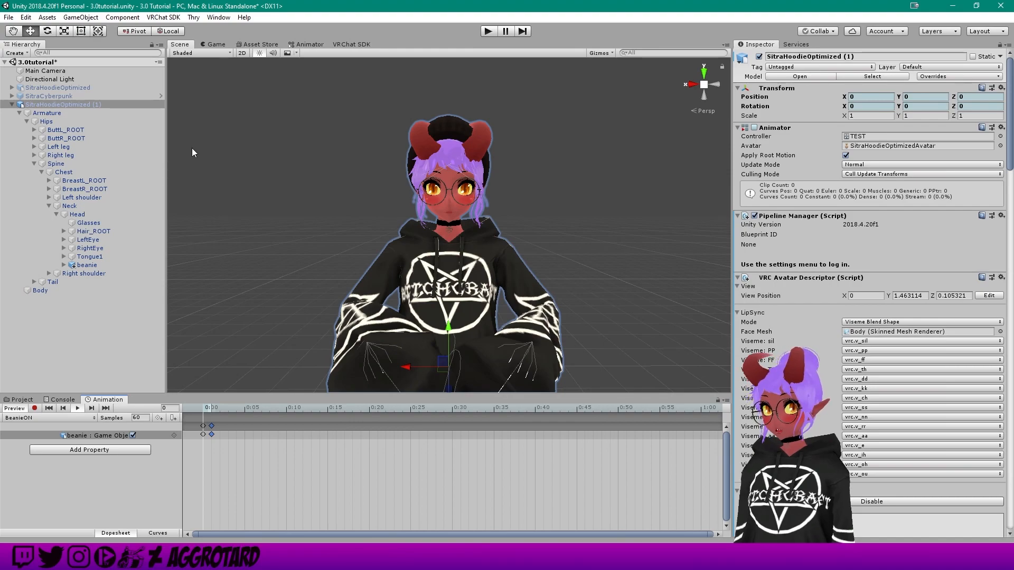
- Stop the animation preview and duplicate the BeanieON clip in the Animations folder
{"action": "left_click", "coordinate": [15, 408]}
{"action": "left_click", "coordinate": [22, 400]}
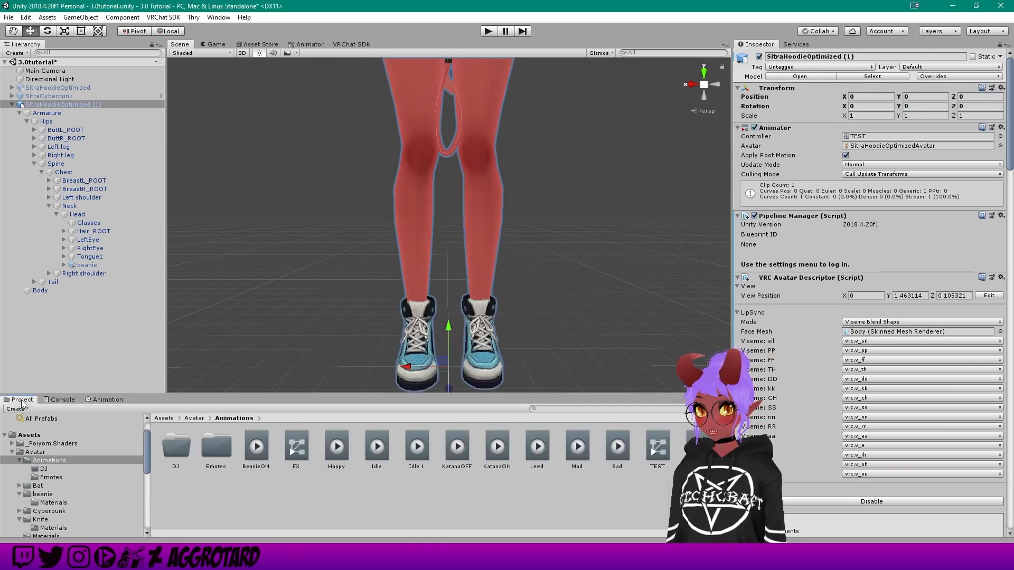
{"action": "key", "text": "f"}
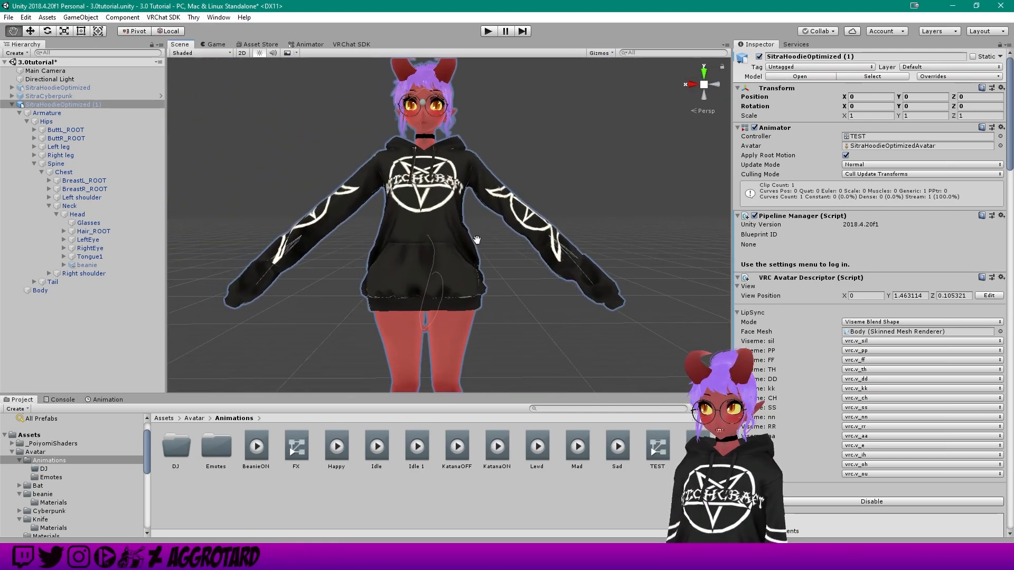
{"action": "left_click", "coordinate": [258, 448]}
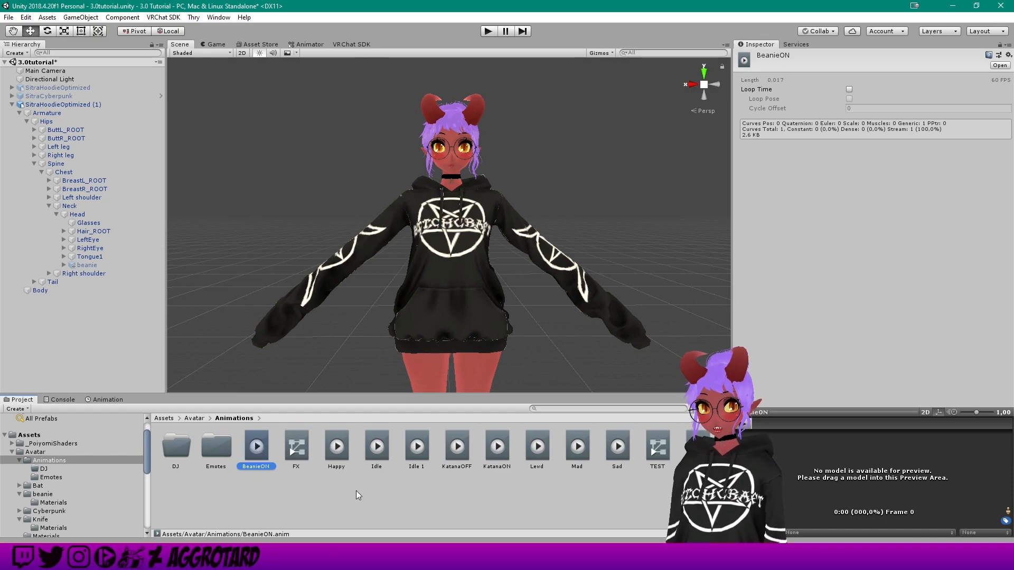
{"action": "key", "text": "ctrl+d"}
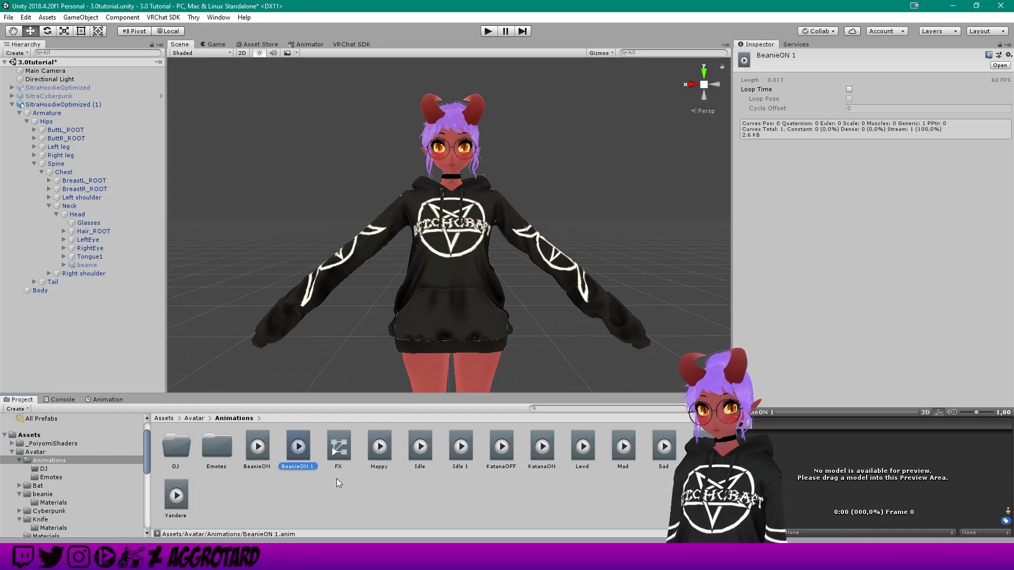
- Rename the duplicated BeanieON 1 clip to BeanieOFF
{"action": "right_click", "coordinate": [301, 467]}
{"action": "left_click", "coordinate": [341, 267]}
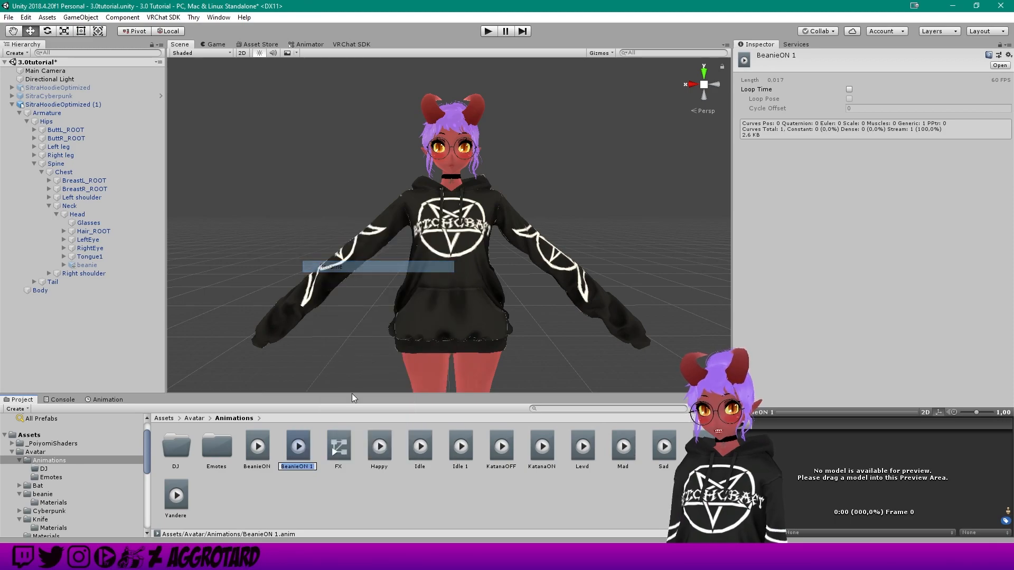
{"action": "key", "text": "BackSpace"}
{"action": "key", "text": "BackSpace"}
{"action": "key", "text": "BackSpace"}
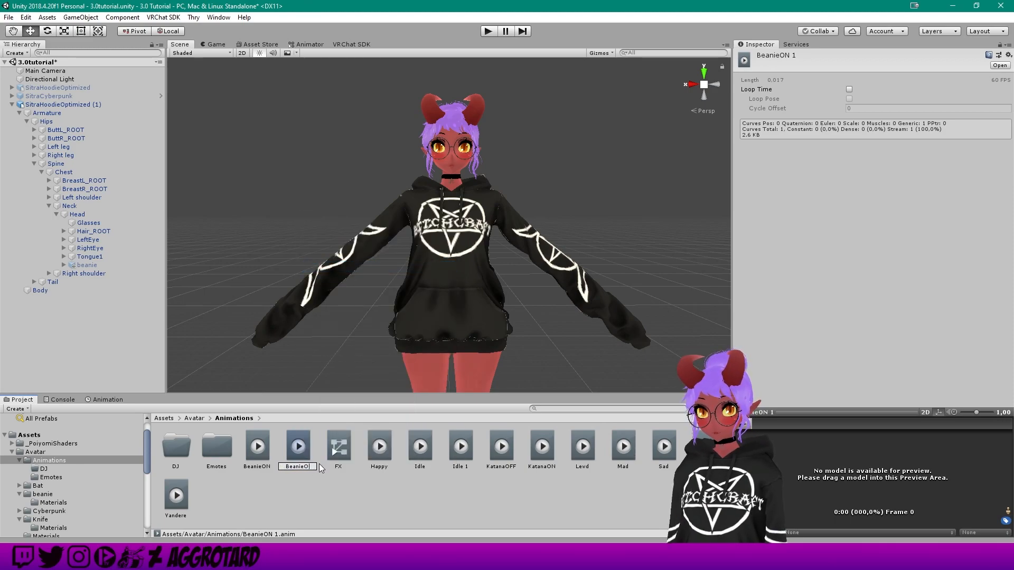
{"action": "type", "text": "FF"}
{"action": "key", "text": "Return"}
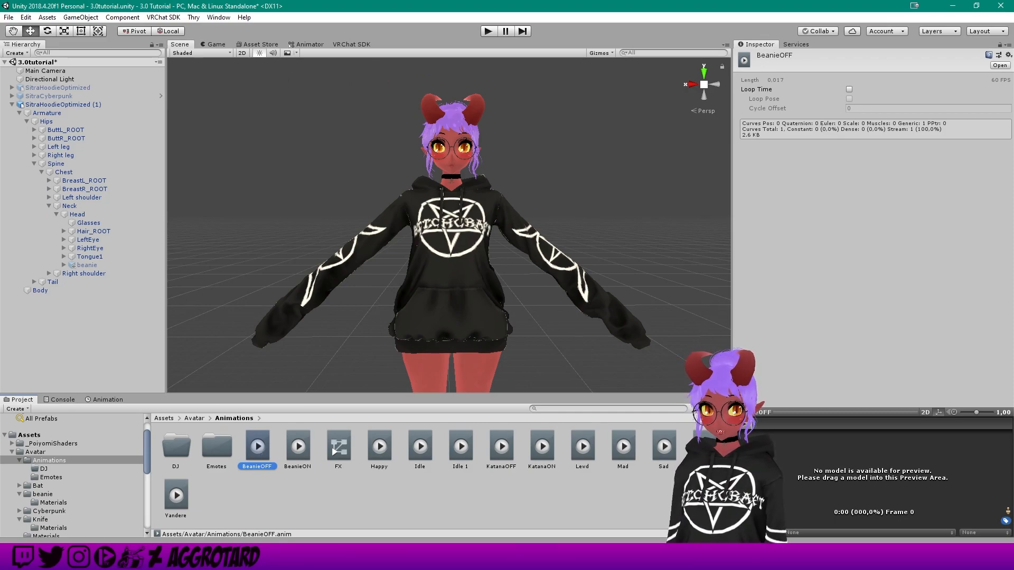
- Replace the BeanieON state in the TEST controller's Base Layer with the BeanieOFF clip
{"action": "left_click", "coordinate": [305, 45]}
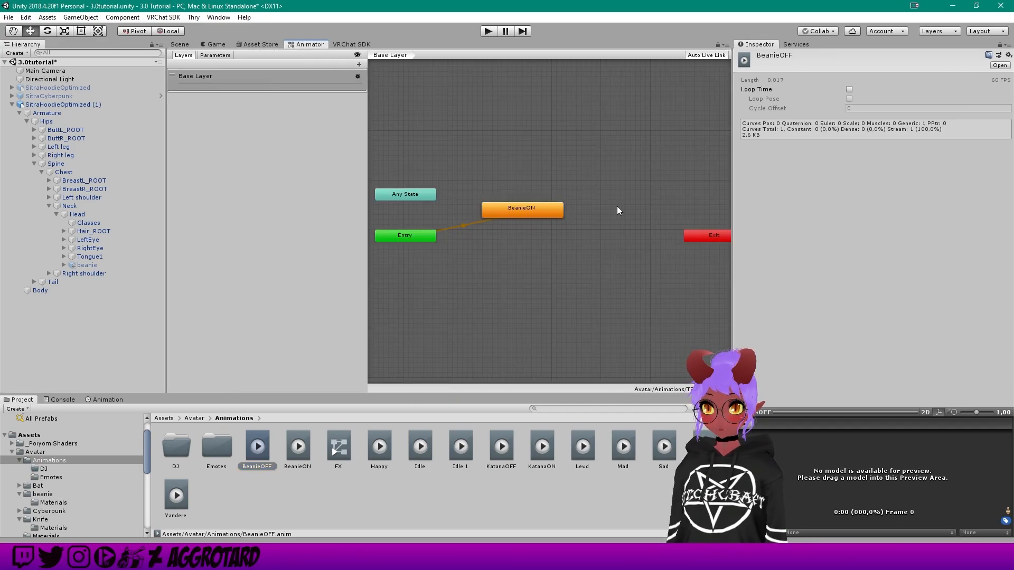
{"action": "left_click", "coordinate": [538, 208]}
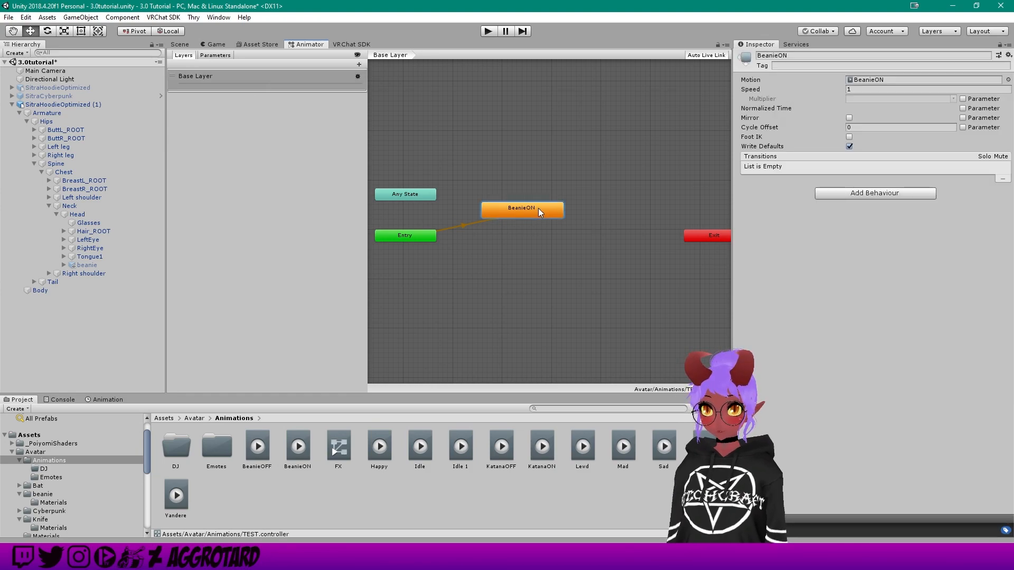
{"action": "key", "text": "Delete"}
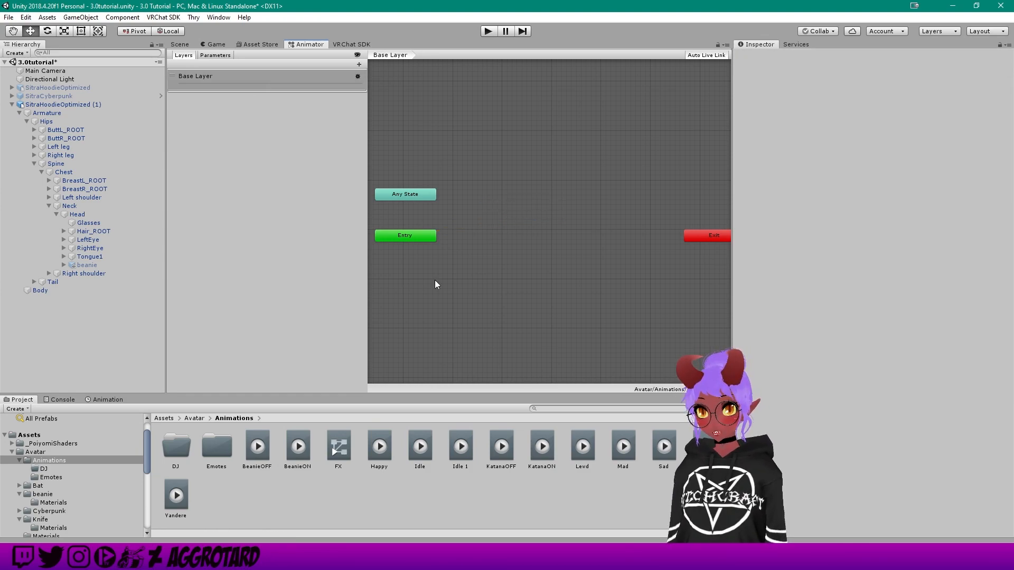
{"action": "left_click_drag", "start_coordinate": [261, 457], "coordinate": [494, 211]}
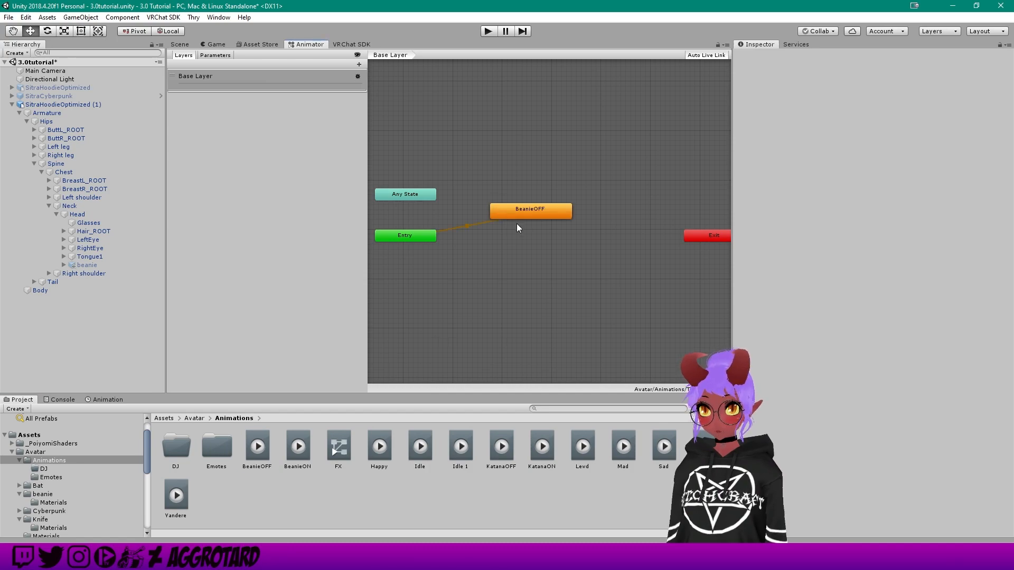
- Set the beanie to inactive at frames 0 and 1 of the BeanieOFF clip
{"action": "left_click", "coordinate": [180, 44]}
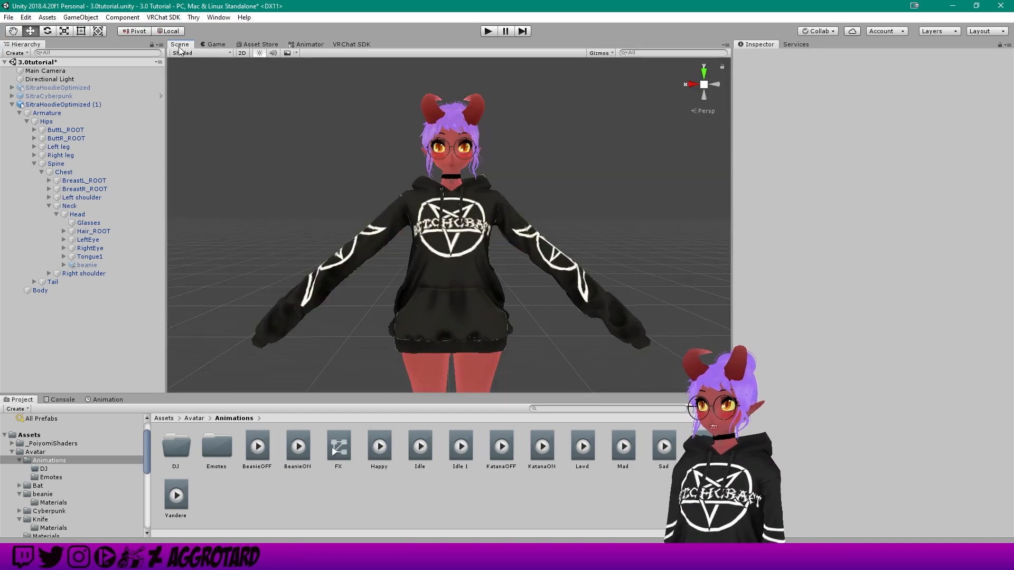
{"action": "left_click", "coordinate": [115, 400]}
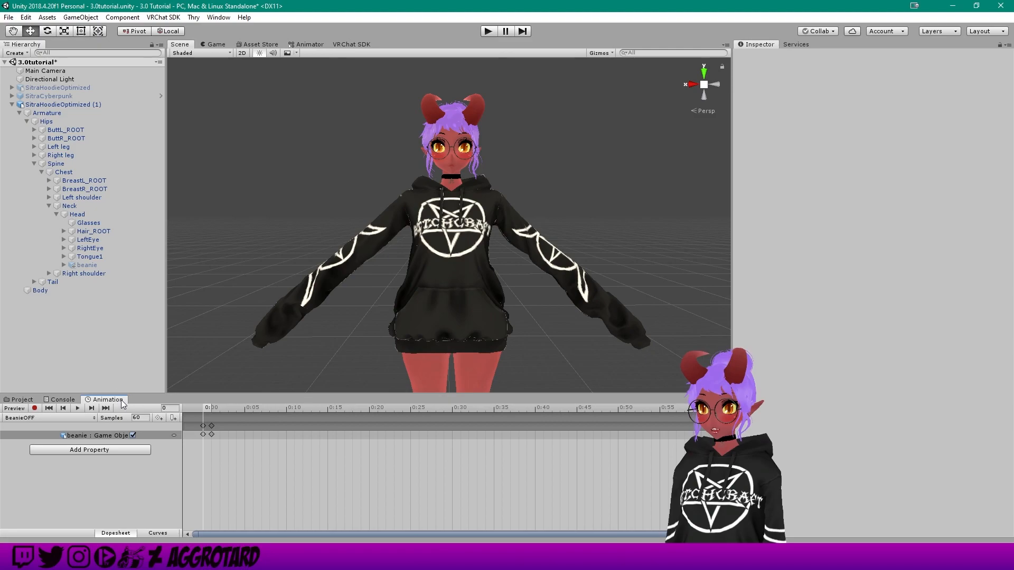
{"action": "left_click", "coordinate": [14, 409]}
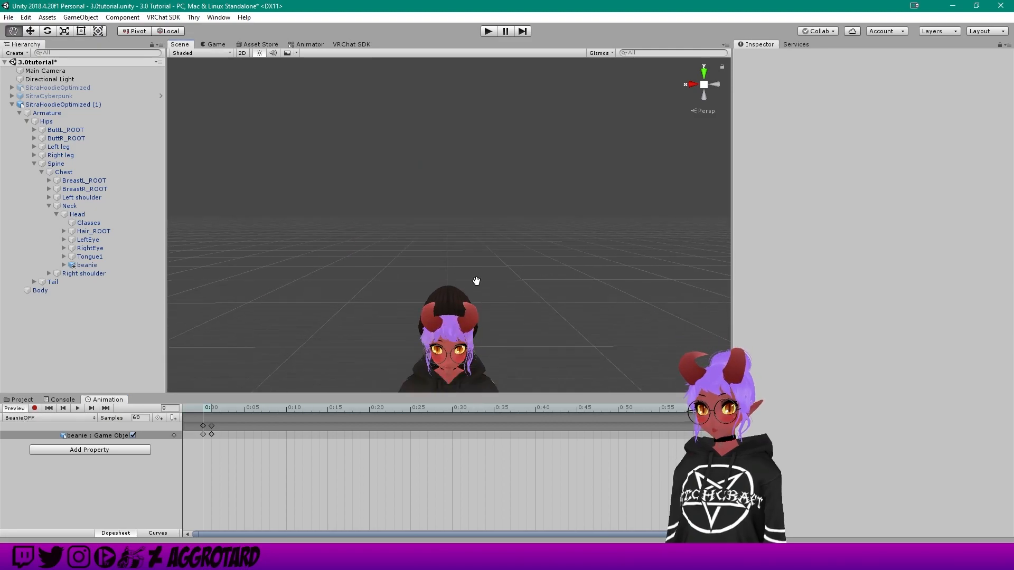
{"action": "scroll", "coordinate": [464, 199], "scroll_direction": "up", "scroll_amount": 2}
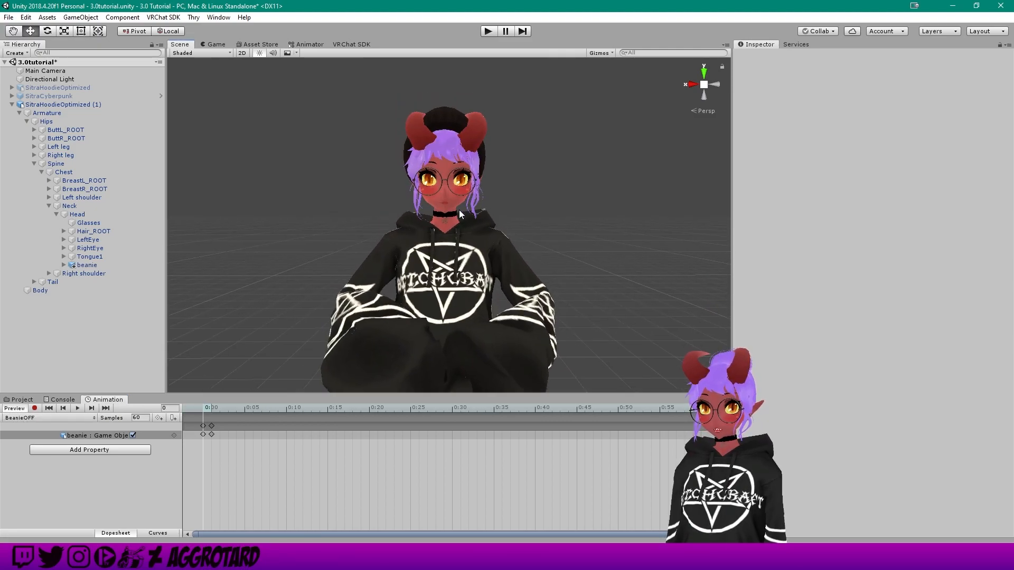
{"action": "left_click", "coordinate": [133, 435]}
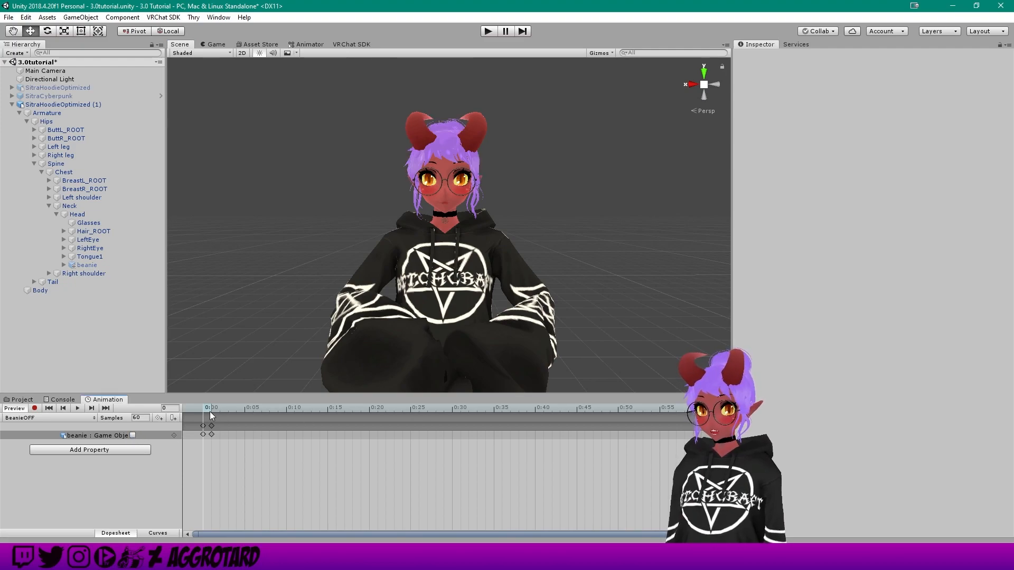
{"action": "left_click_drag", "start_coordinate": [205, 408], "coordinate": [212, 408]}
{"action": "left_click", "coordinate": [133, 435]}
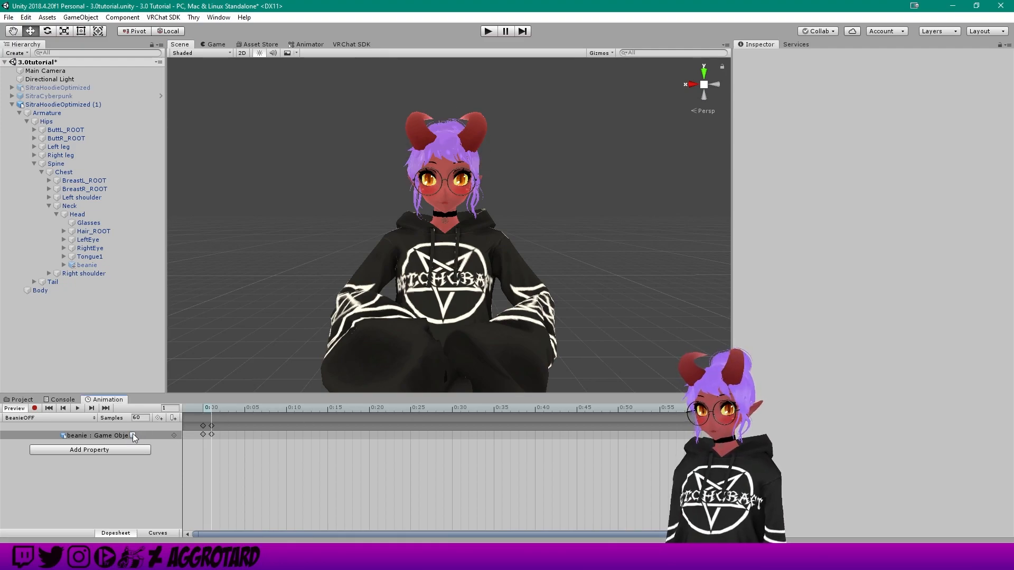
- Play back the BeanieOFF clip on the avatar, and end the animation preview
{"action": "left_click", "coordinate": [78, 408]}
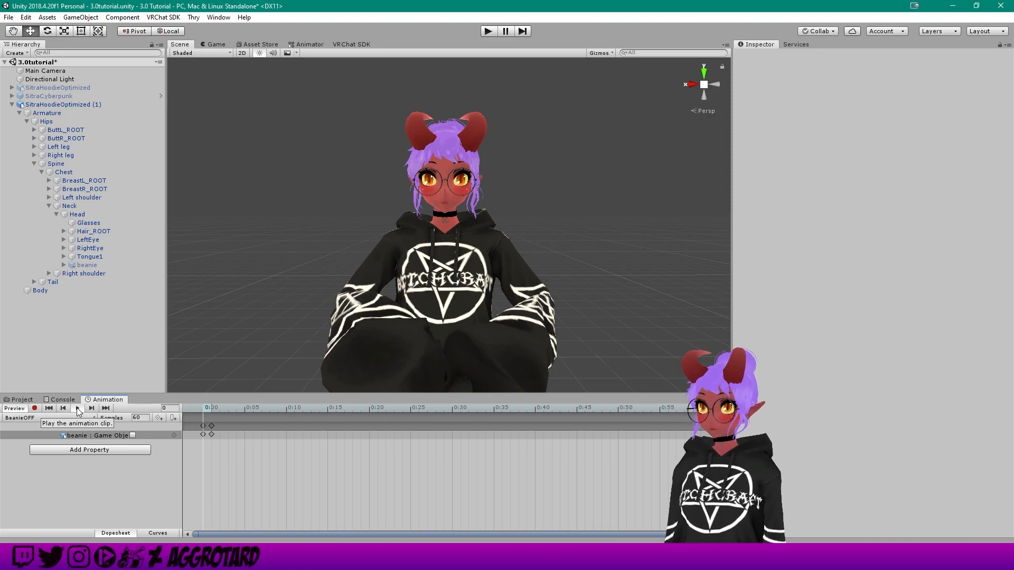
{"action": "left_click", "coordinate": [77, 408]}
{"action": "left_click", "coordinate": [16, 408]}
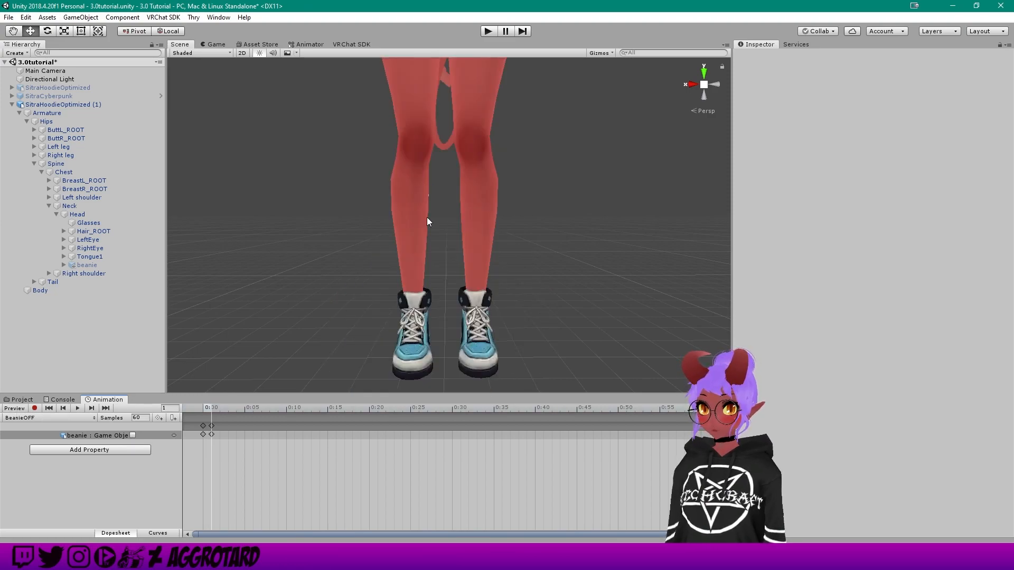
{"action": "scroll", "coordinate": [444, 221], "scroll_direction": "down", "scroll_amount": 5}
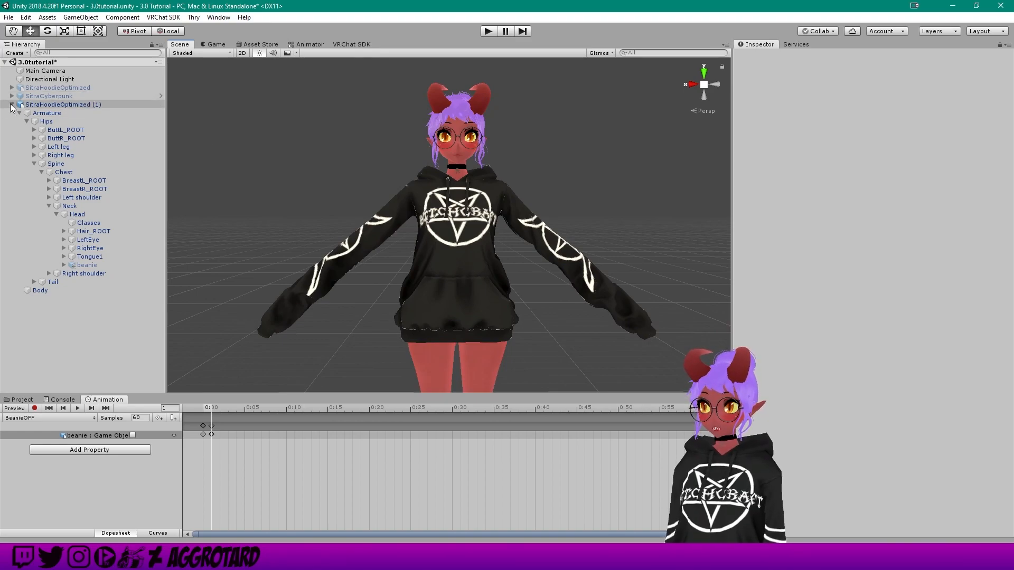
- Deactivate the SitraHoodieOptimized (1) avatar copy and activate the original SitraHoodieOptimized avatar
{"action": "left_click", "coordinate": [52, 104]}
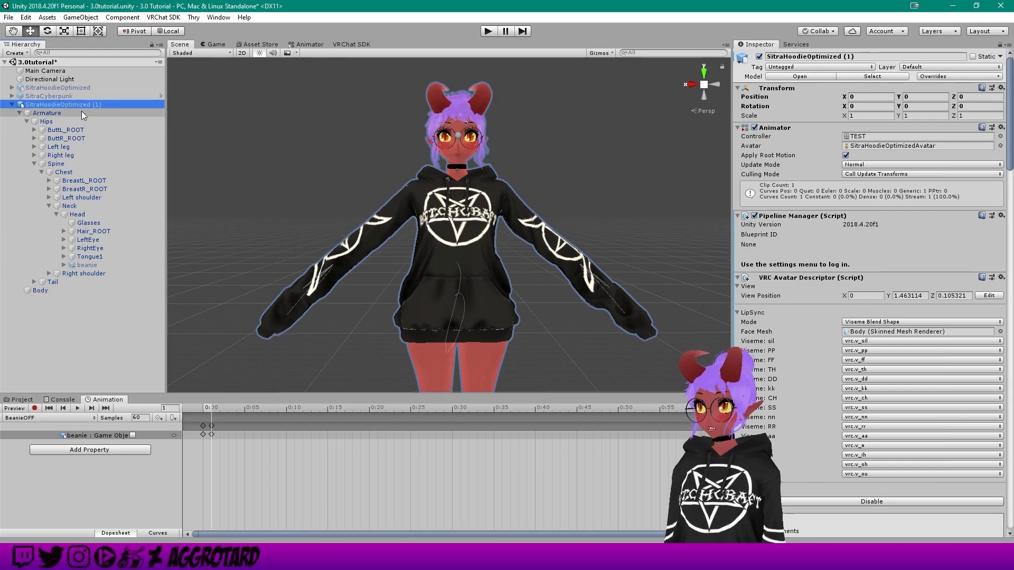
{"action": "left_click", "coordinate": [12, 105]}
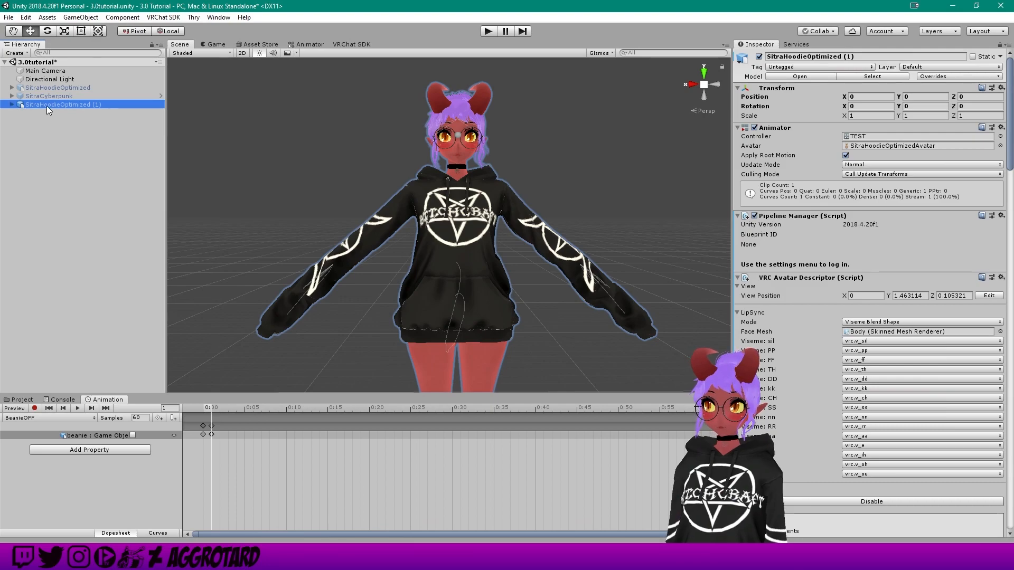
{"action": "left_click", "coordinate": [759, 56]}
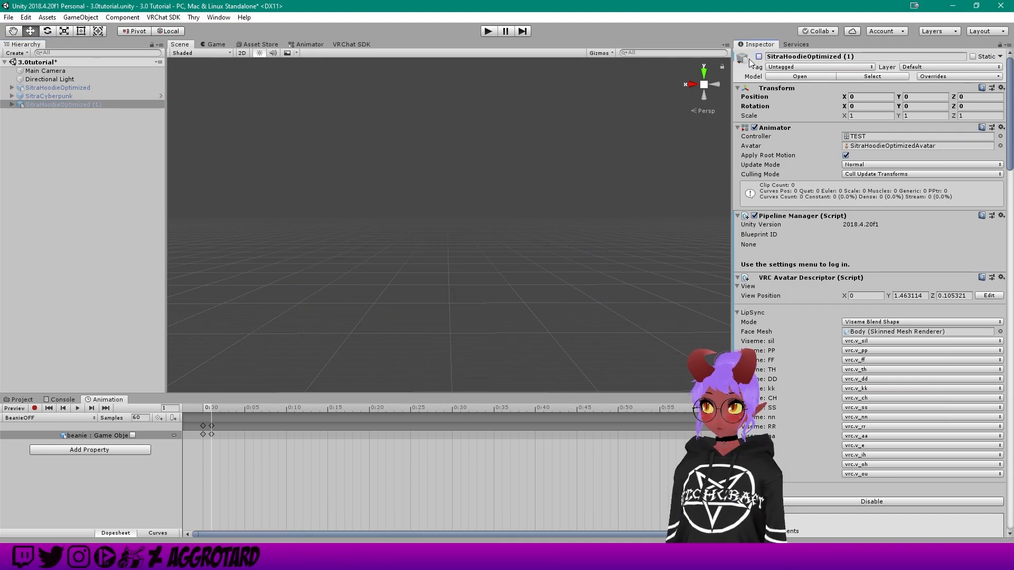
{"action": "left_click", "coordinate": [73, 89]}
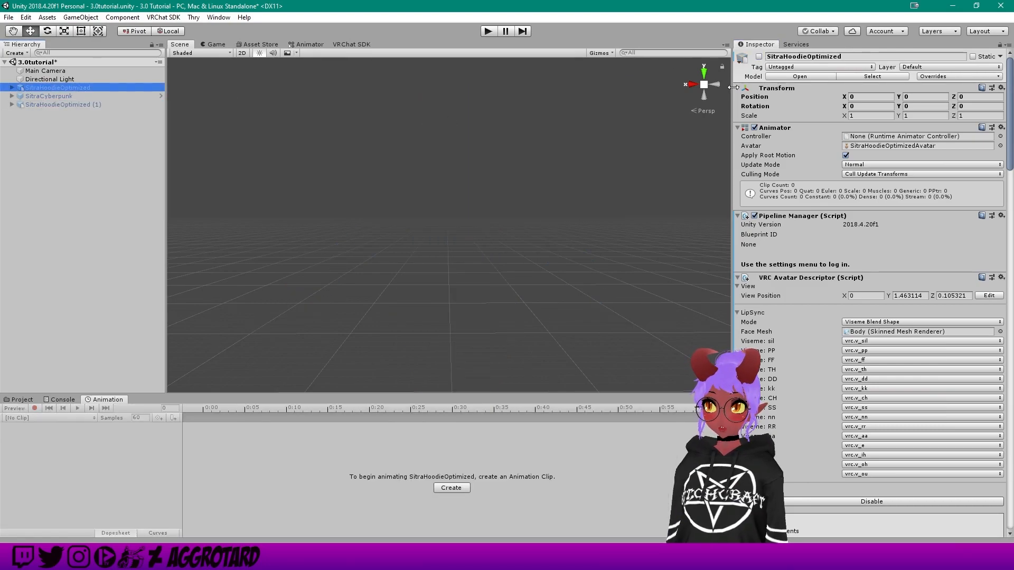
{"action": "left_click", "coordinate": [759, 56]}
{"action": "scroll", "coordinate": [521, 134], "scroll_direction": "down", "scroll_amount": 2}
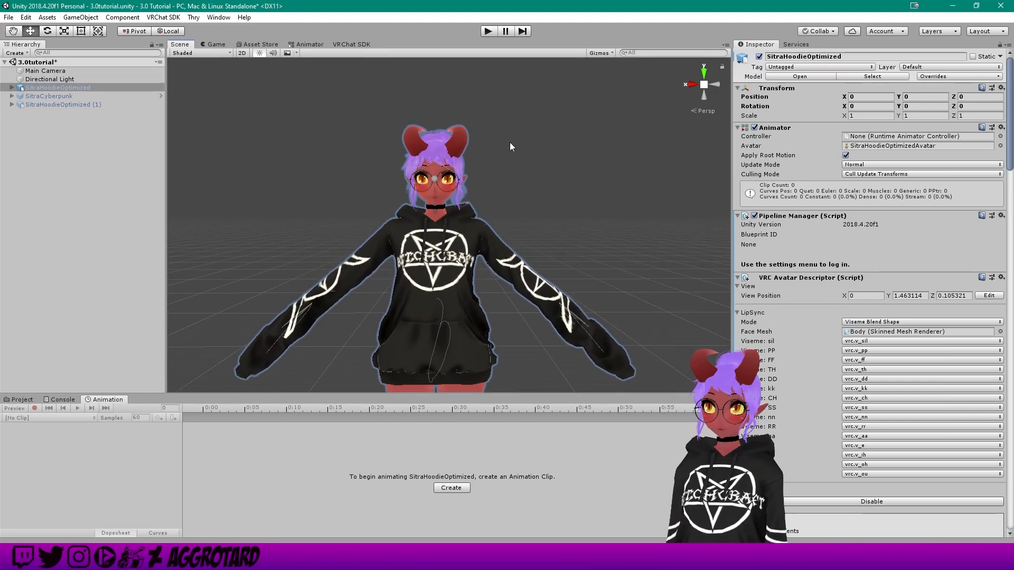
- Open the BeanieToggle layer of the FX controller in the Animator
{"action": "left_click", "coordinate": [24, 399]}
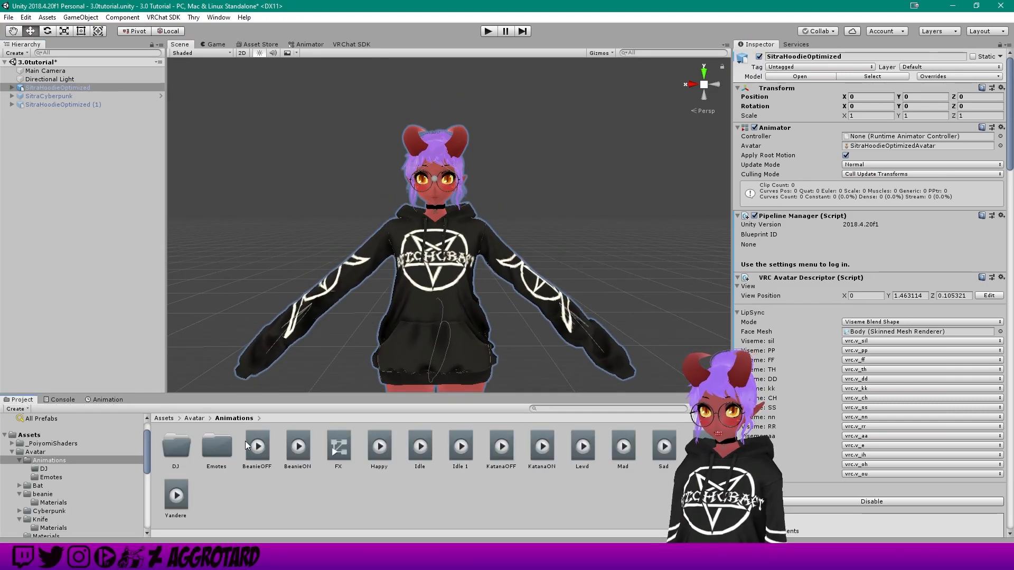
{"action": "left_click", "coordinate": [338, 449]}
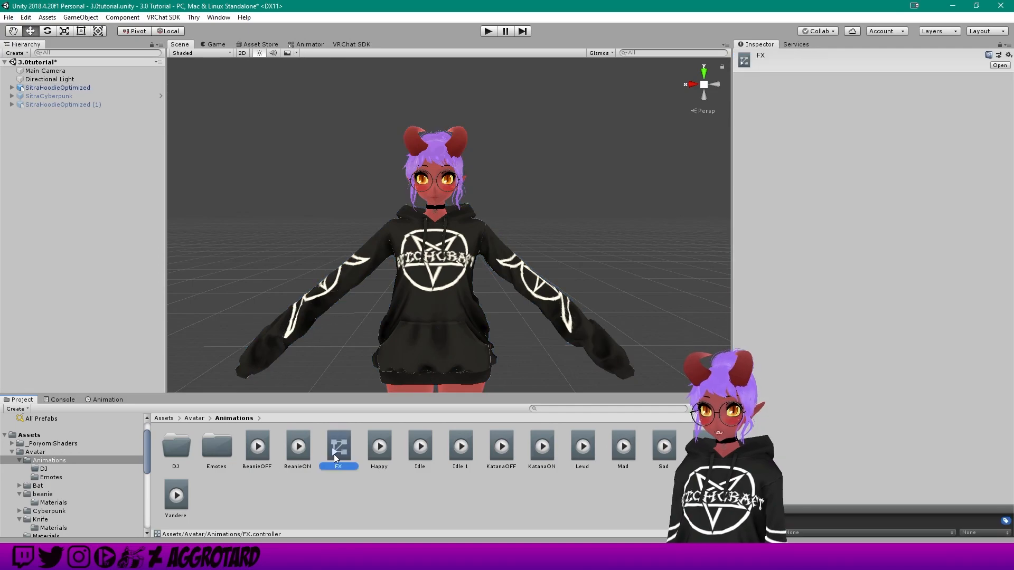
{"action": "left_click", "coordinate": [306, 43]}
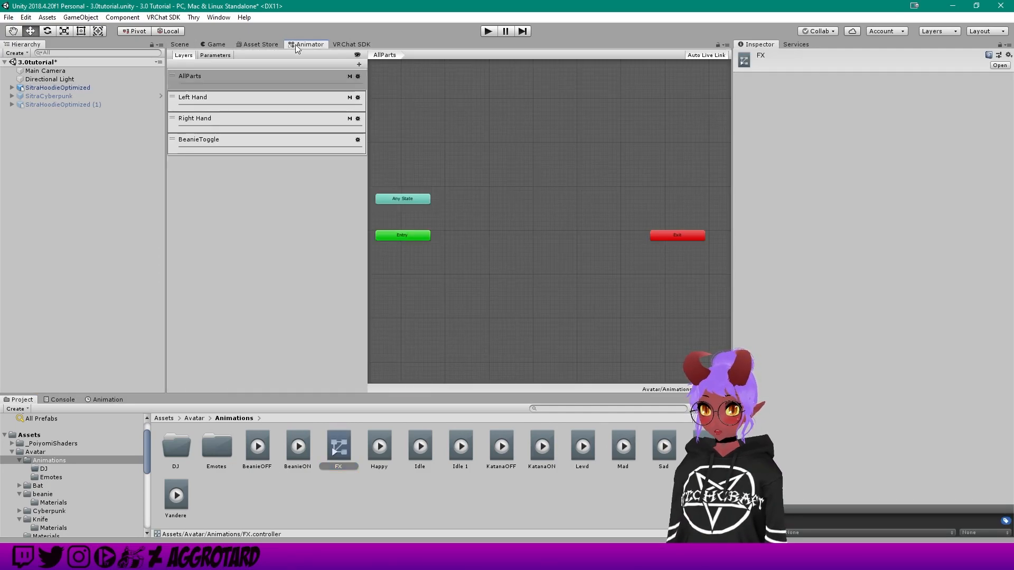
{"action": "left_click", "coordinate": [198, 142]}
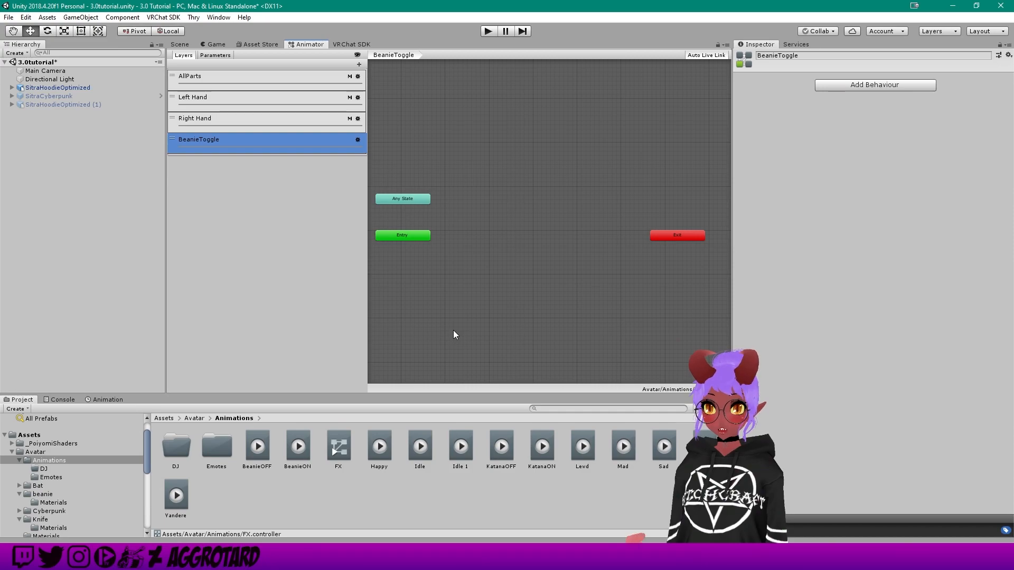
- Add the BeanieOFF and BeanieON clips as states in the BeanieToggle layer, with BeanieOFF as the default placed above BeanieON
{"action": "left_click", "coordinate": [306, 497]}
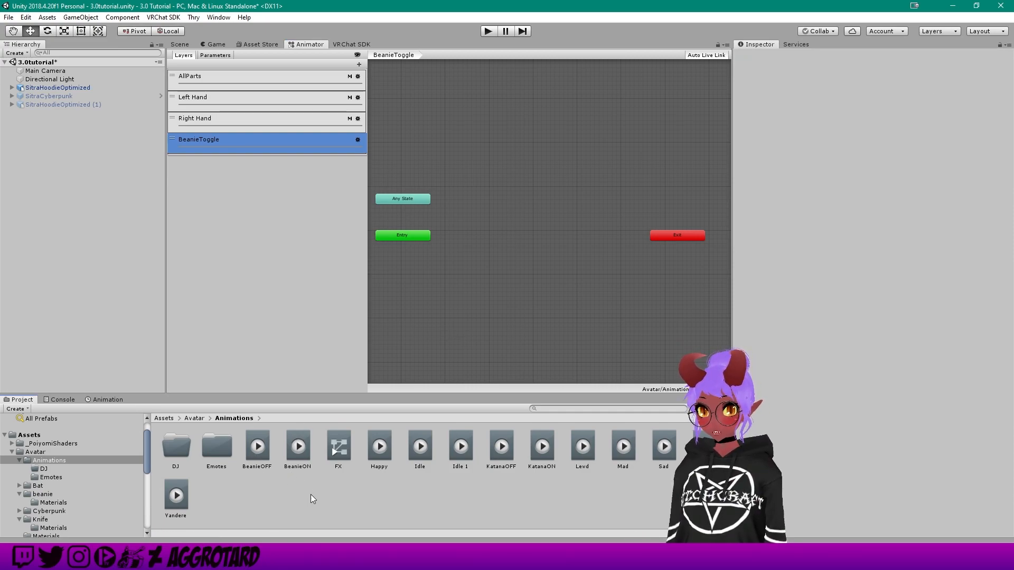
{"action": "left_click", "coordinate": [259, 445]}
{"action": "left_click", "coordinate": [299, 449], "text": "ctrl"}
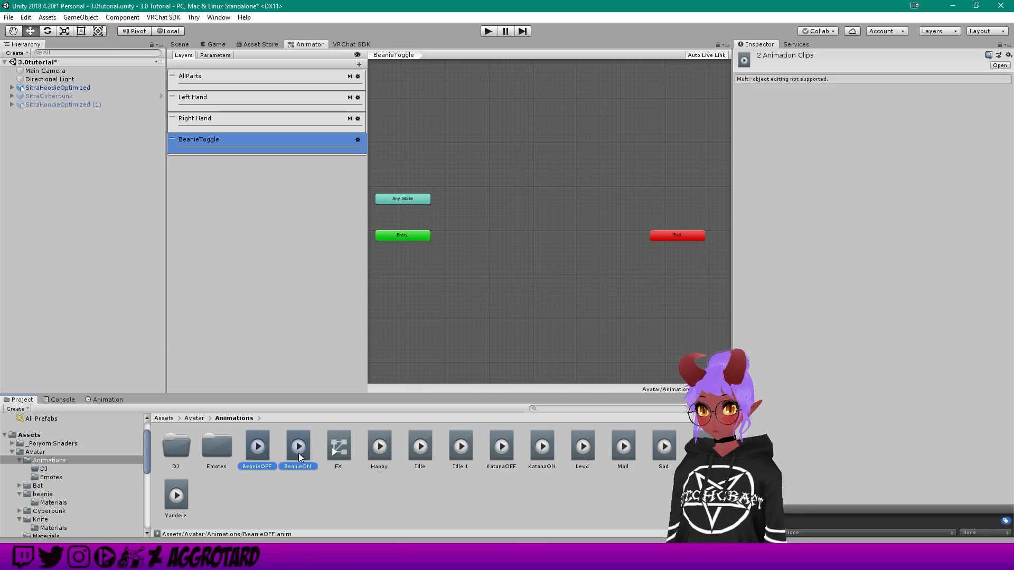
{"action": "left_click_drag", "start_coordinate": [372, 389], "coordinate": [494, 201]}
{"action": "left_click_drag", "start_coordinate": [537, 231], "coordinate": [512, 255]}
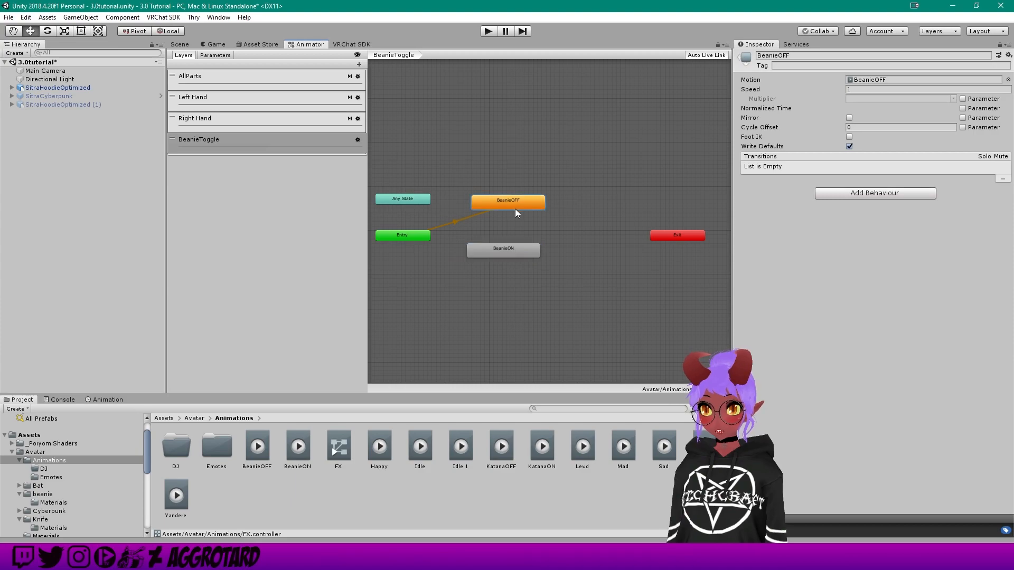
{"action": "left_click_drag", "start_coordinate": [516, 207], "coordinate": [511, 226]}
{"action": "scroll", "coordinate": [511, 216], "scroll_direction": "up", "scroll_amount": 3}
{"action": "left_click", "coordinate": [489, 274]}
{"action": "middle_click_drag", "start_coordinate": [440, 266], "coordinate": [493, 255]}
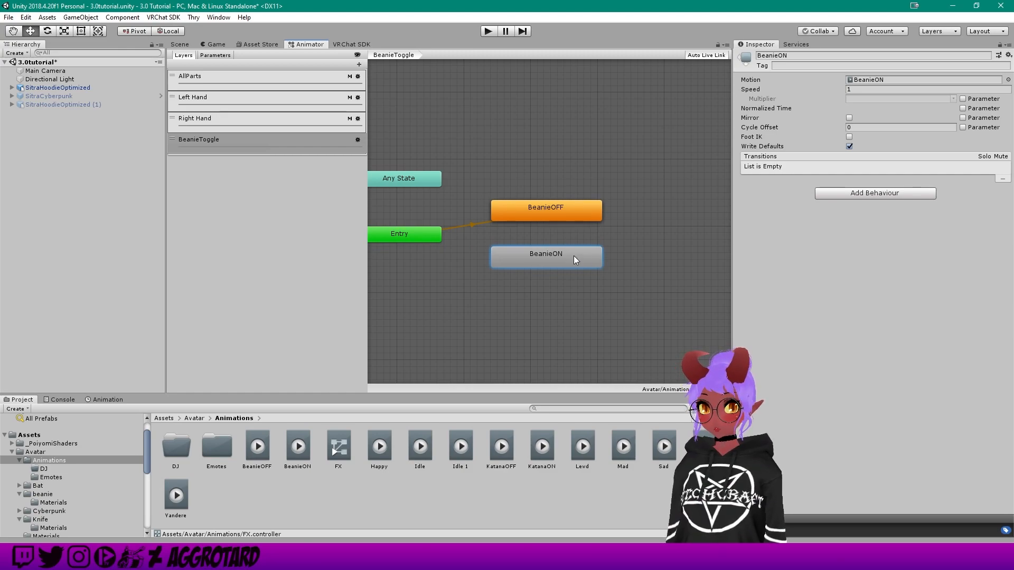
- Delete and re-add the BeanieOFF and BeanieON states one after the other, making BeanieOFF the layer's default state again
{"action": "left_click", "coordinate": [547, 219]}
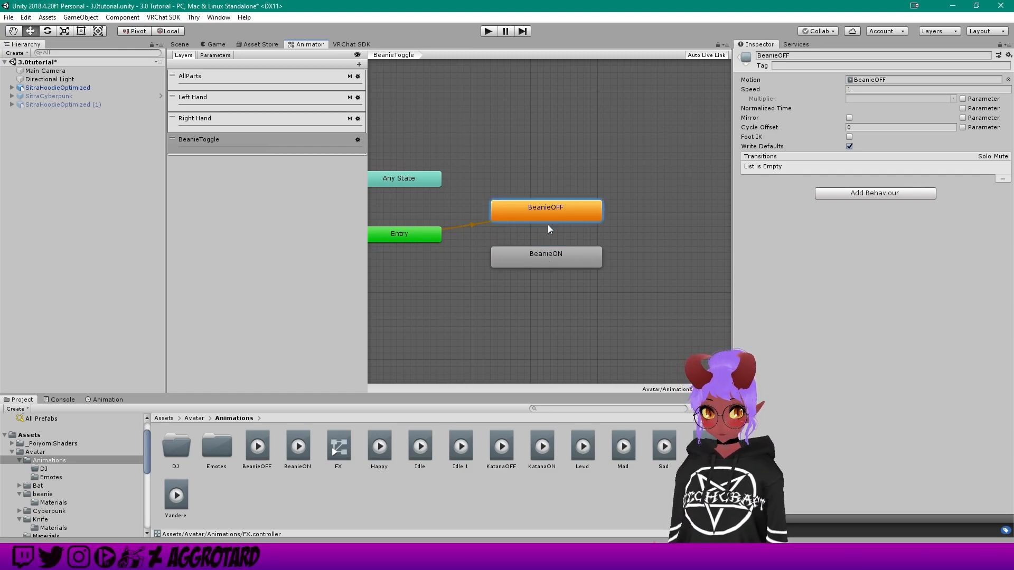
{"action": "key", "text": "Delete"}
{"action": "left_click_drag", "start_coordinate": [552, 259], "coordinate": [544, 227]}
{"action": "left_click_drag", "start_coordinate": [257, 448], "coordinate": [531, 225]}
{"action": "left_click", "coordinate": [540, 227]}
{"action": "key", "text": "Delete"}
{"action": "left_click_drag", "start_coordinate": [298, 448], "coordinate": [523, 263]}
{"action": "left_click_drag", "start_coordinate": [543, 221], "coordinate": [537, 221]}
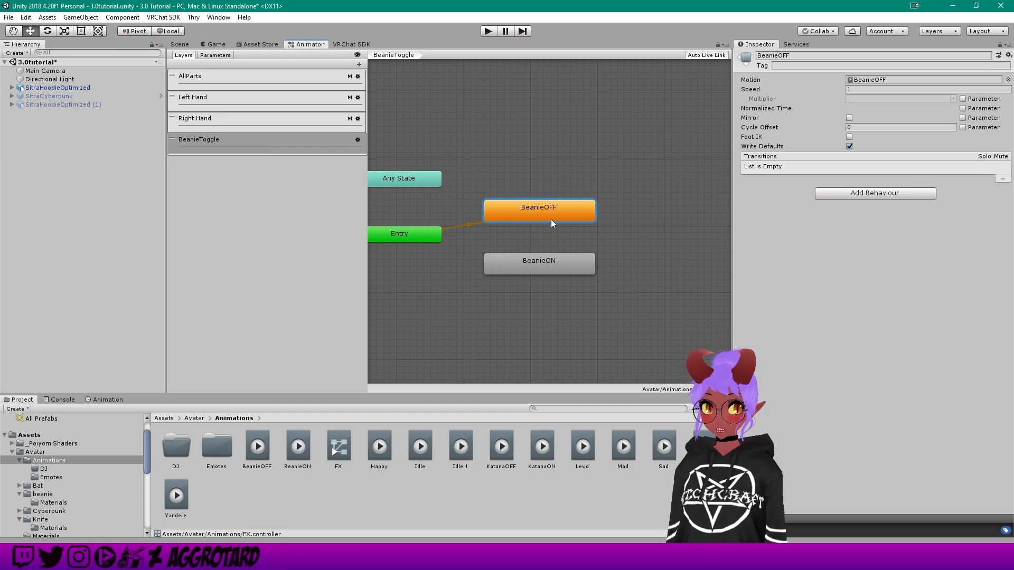
- Create a transition from BeanieOFF to BeanieON and open its settings
{"action": "right_click", "coordinate": [511, 212]}
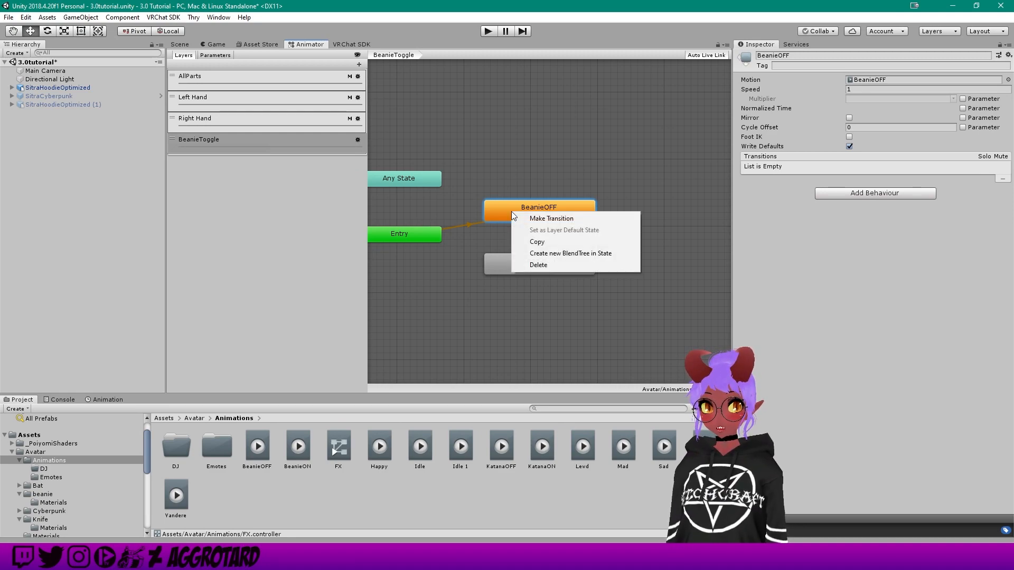
{"action": "left_click", "coordinate": [548, 219]}
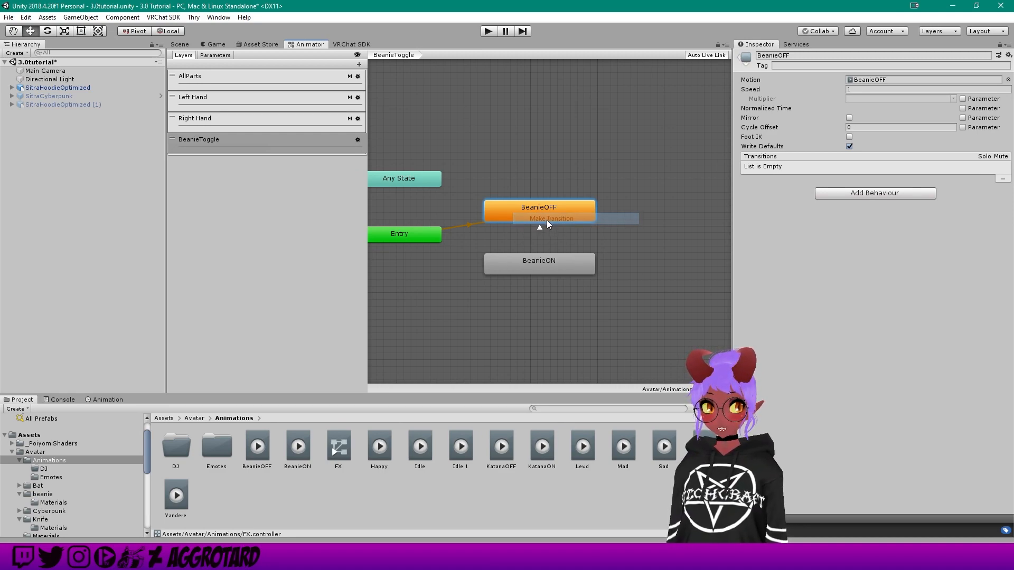
{"action": "left_click", "coordinate": [537, 264]}
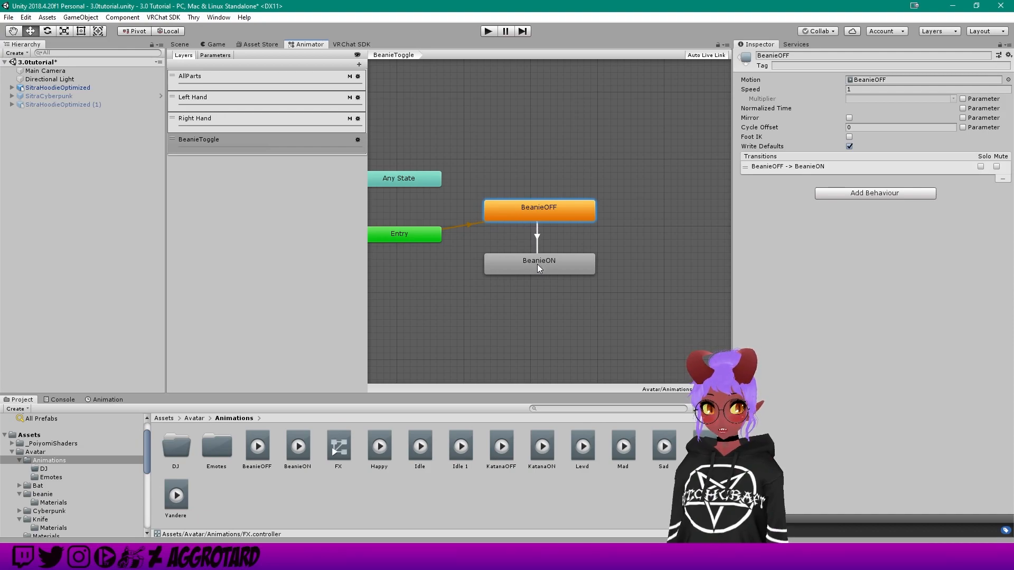
{"action": "left_click", "coordinate": [537, 237]}
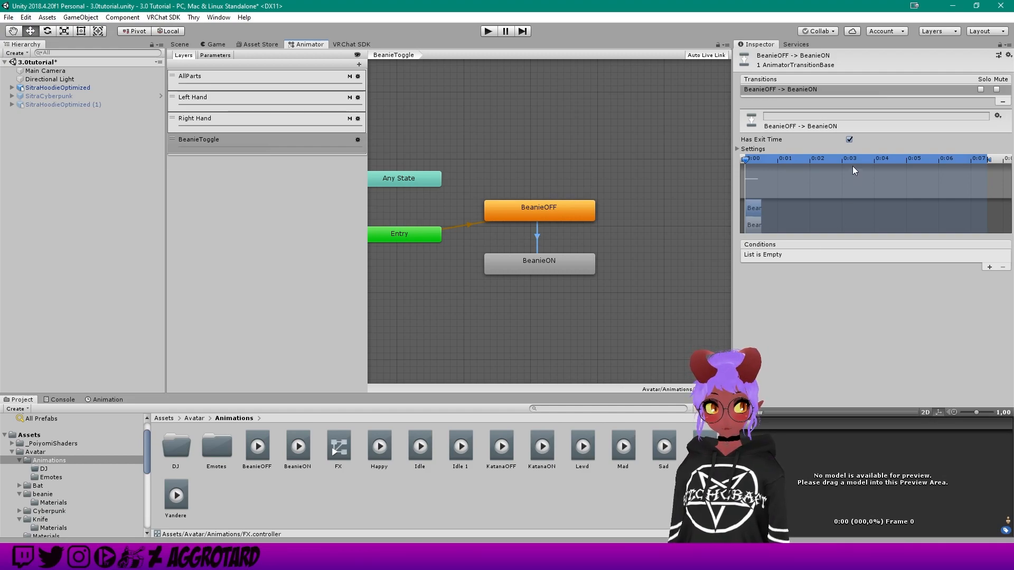
- Turn off exit time on the BeanieOFF to BeanieON transition and add a condition that uses the BeanieToggle parameter
{"action": "left_click", "coordinate": [850, 139]}
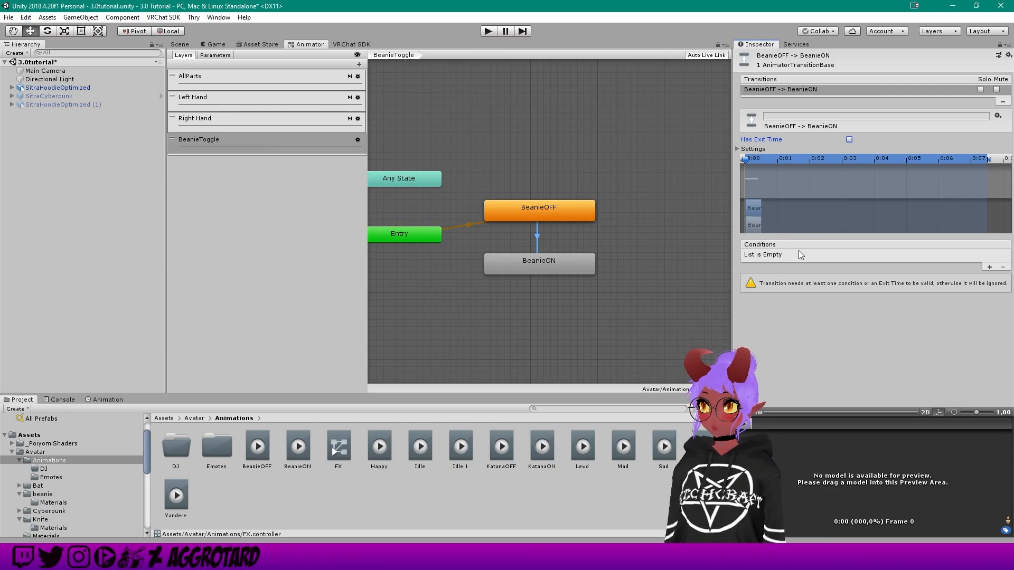
{"action": "left_click", "coordinate": [990, 268]}
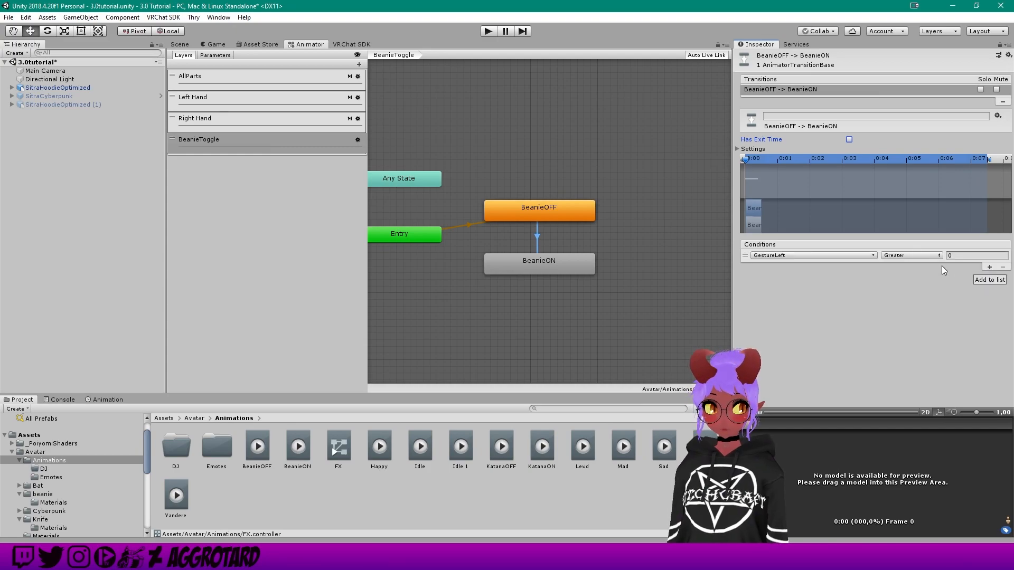
{"action": "left_click", "coordinate": [814, 254]}
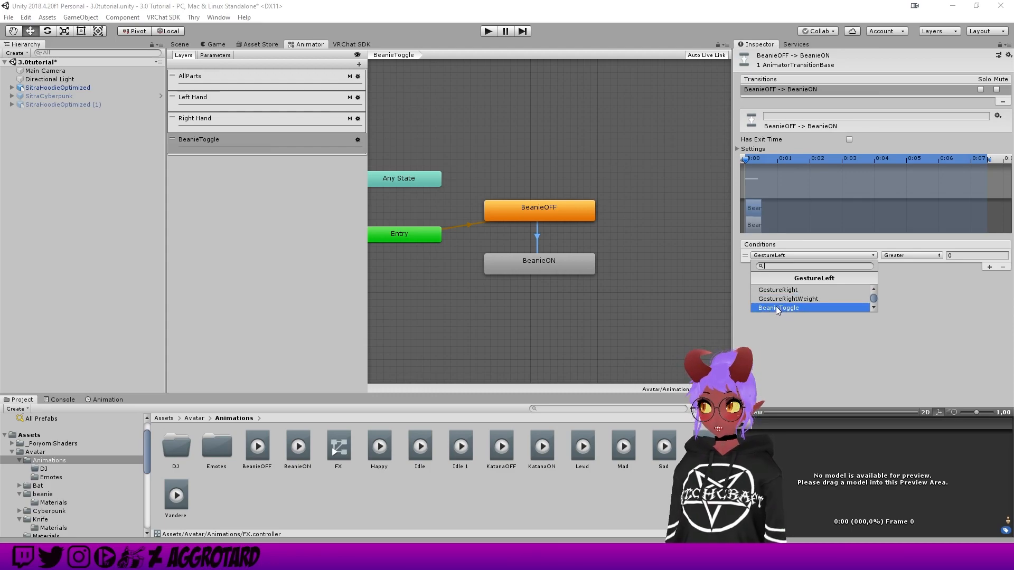
{"action": "left_click", "coordinate": [792, 308]}
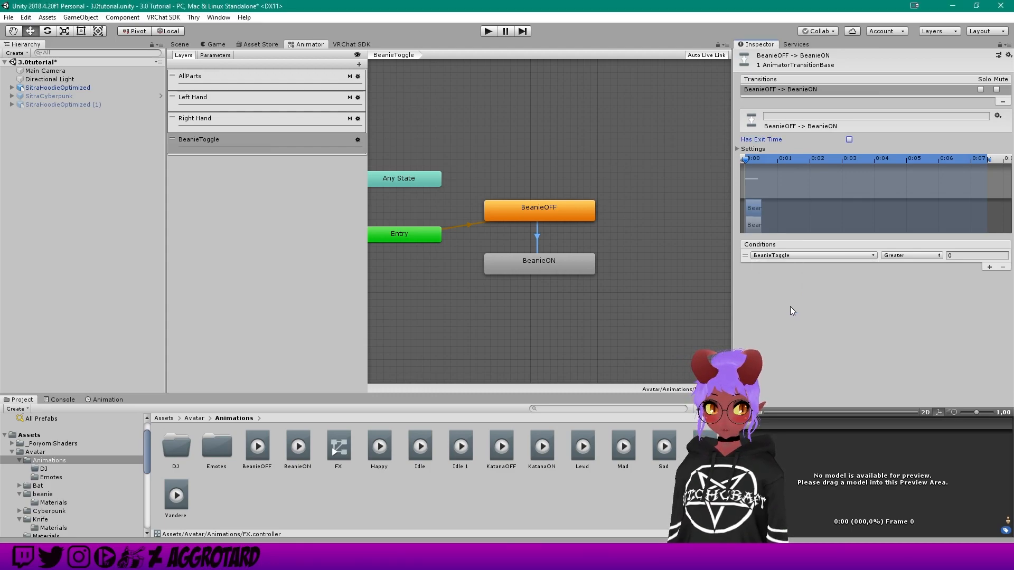
{"action": "left_click", "coordinate": [215, 55]}
{"action": "left_click", "coordinate": [184, 56]}
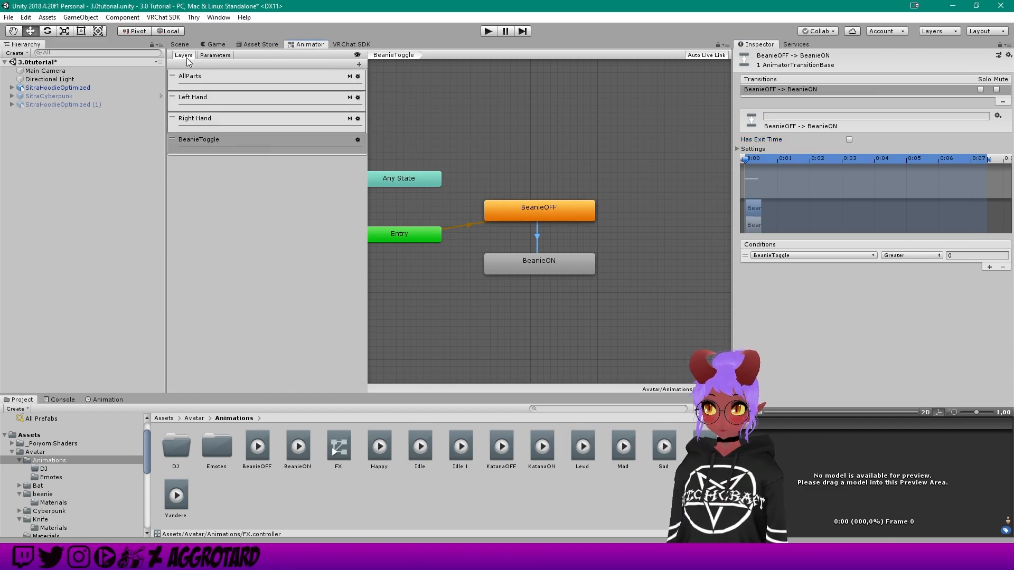
- Set the BeanieToggle condition of the BeanieOFF to BeanieON transition to Equals 1
{"action": "left_click", "coordinate": [914, 256]}
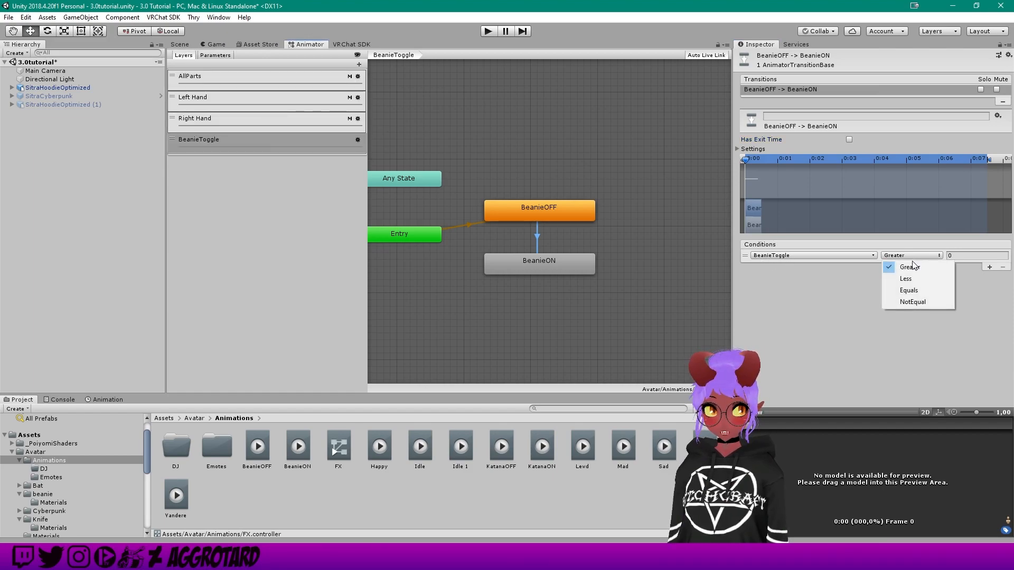
{"action": "left_click", "coordinate": [905, 290]}
{"action": "left_click", "coordinate": [958, 256]}
{"action": "type", "text": "1"}
{"action": "left_click", "coordinate": [935, 293]}
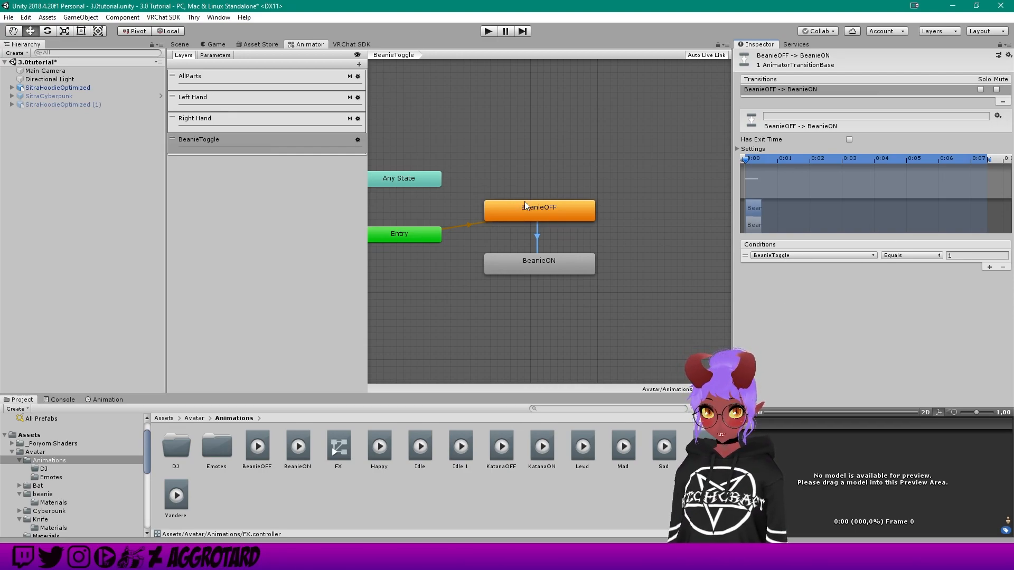
- Create a return transition from BeanieON to BeanieOFF and open its settings
{"action": "right_click", "coordinate": [559, 263]}
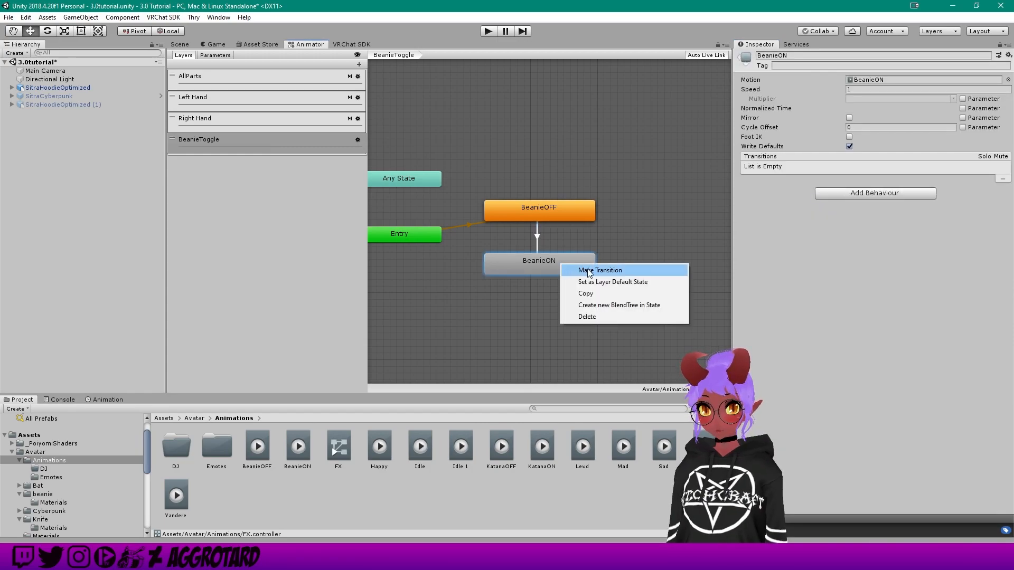
{"action": "left_click", "coordinate": [588, 271]}
{"action": "left_click", "coordinate": [557, 210]}
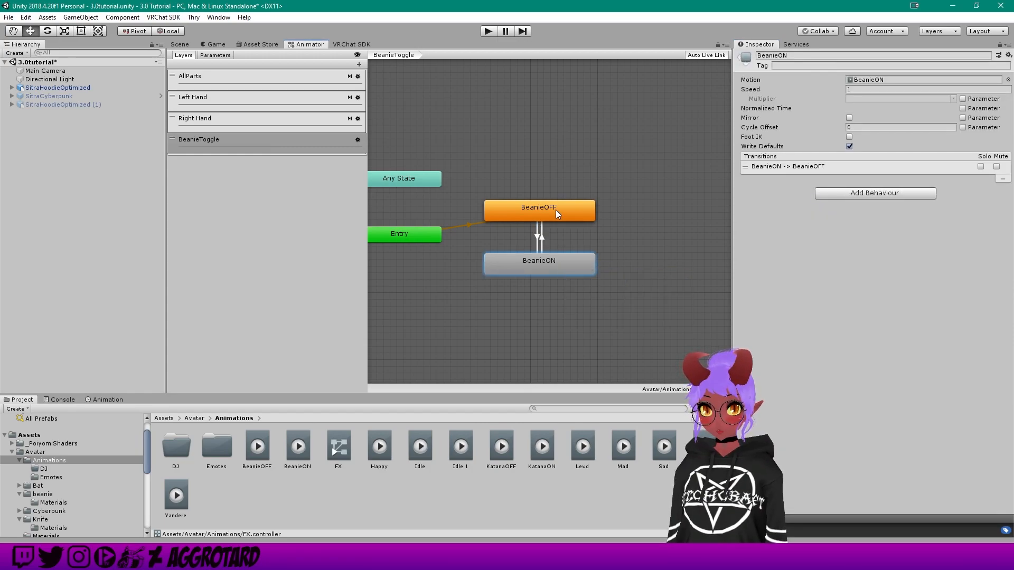
{"action": "left_click", "coordinate": [542, 239]}
- Turn off exit time on the BeanieON to BeanieOFF transition and add a condition on the BeanieToggle parameter
{"action": "left_click", "coordinate": [849, 139]}
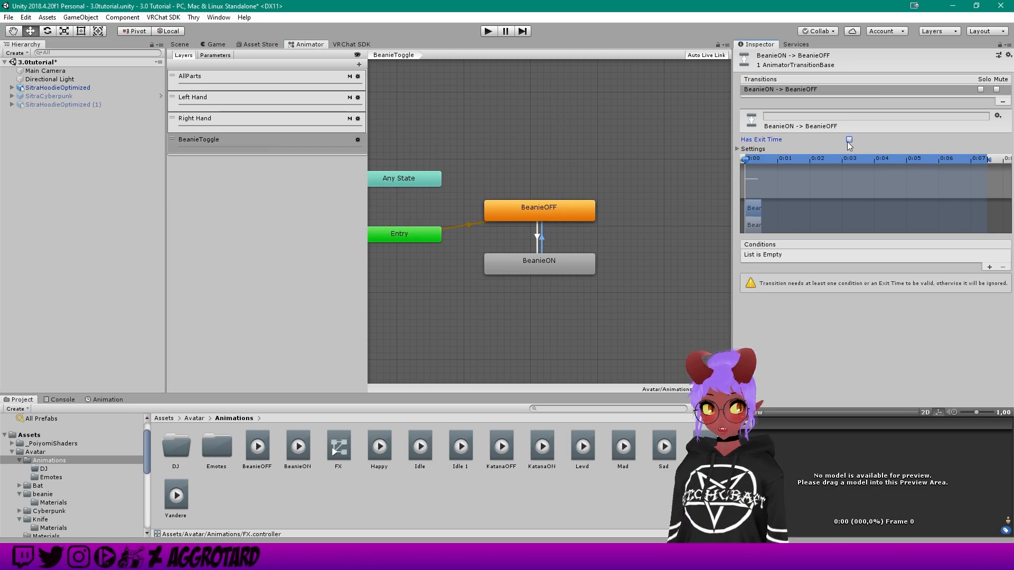
{"action": "left_click", "coordinate": [988, 267]}
{"action": "left_click", "coordinate": [853, 256]}
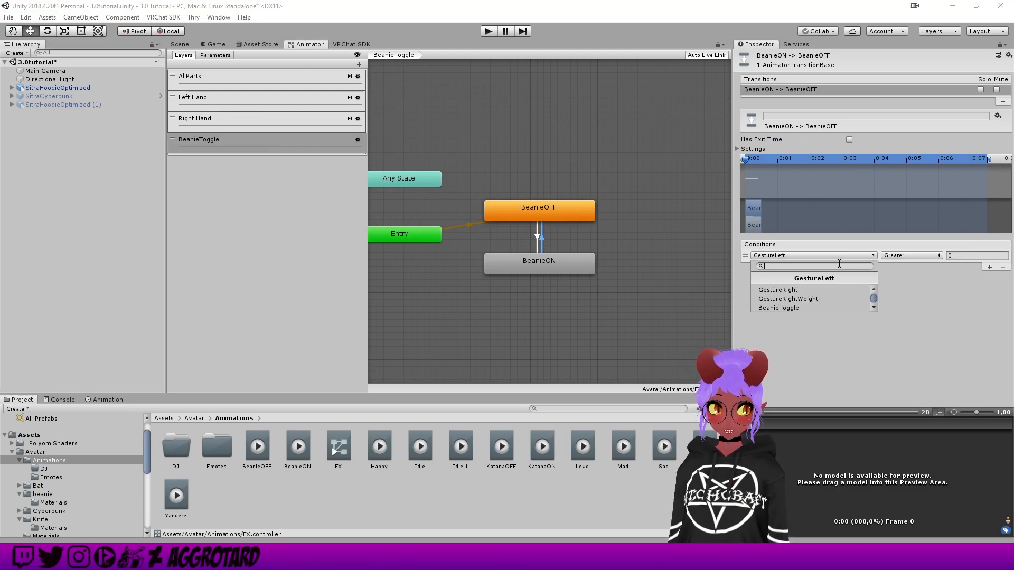
{"action": "left_click", "coordinate": [787, 305]}
- Set the BeanieToggle condition of the BeanieON to BeanieOFF transition to NotEqual 1
{"action": "left_click", "coordinate": [901, 255]}
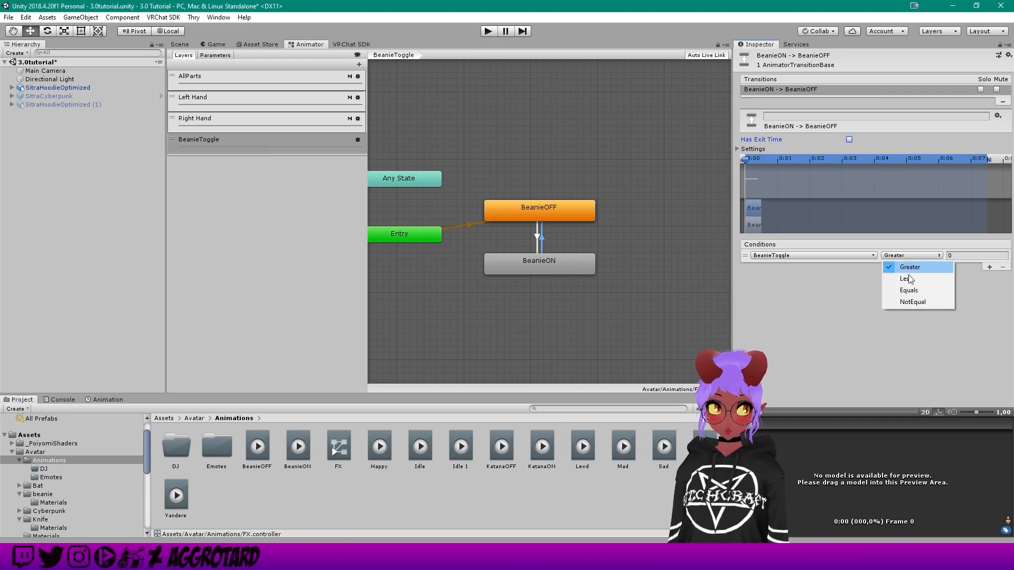
{"action": "left_click", "coordinate": [908, 302]}
{"action": "left_click", "coordinate": [964, 255]}
{"action": "type", "text": "1"}
{"action": "left_click", "coordinate": [938, 296]}
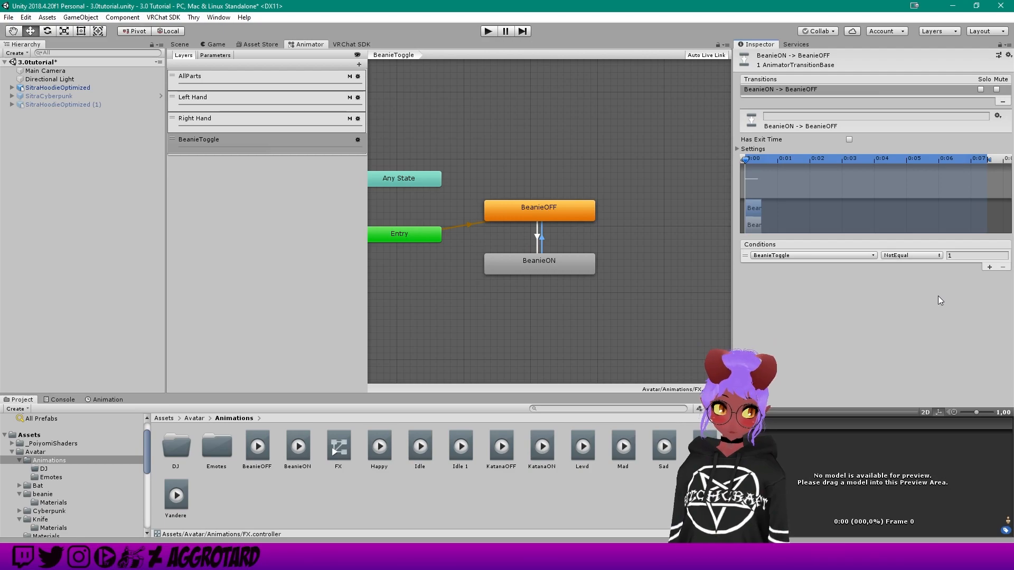
{"action": "left_click", "coordinate": [620, 308]}
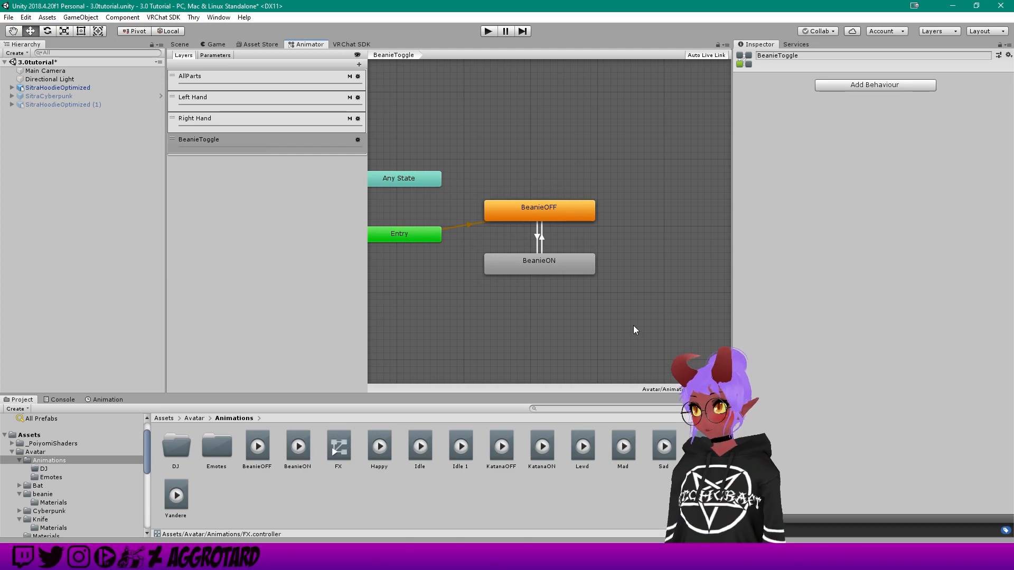
- View the SitraHoodieOptimized avatar in the scene, framed on its hoodie print
{"action": "left_click", "coordinate": [179, 44]}
{"action": "left_click", "coordinate": [78, 87]}
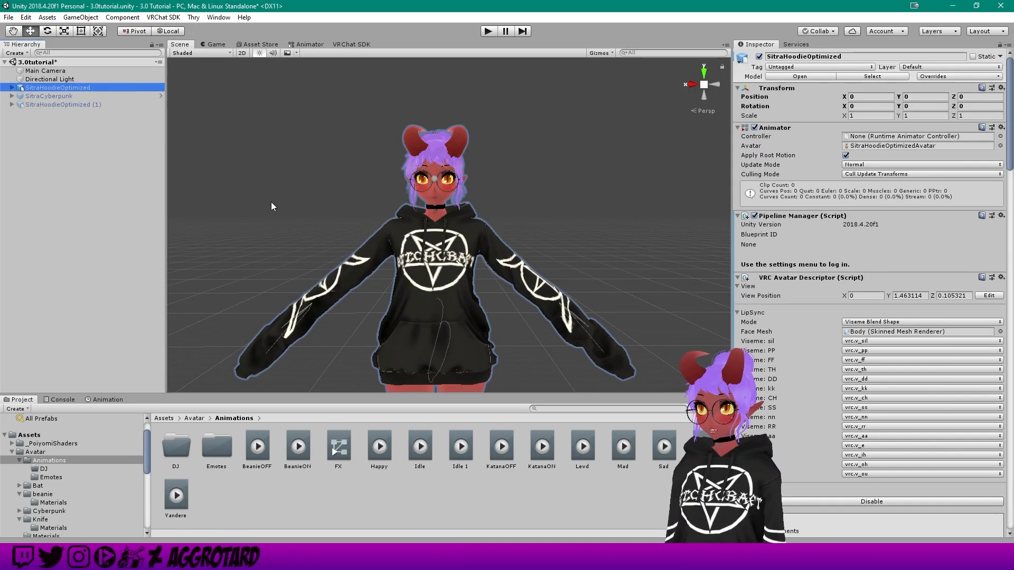
{"action": "key", "text": "f"}
{"action": "middle_click_drag", "start_coordinate": [469, 255], "coordinate": [457, 238]}
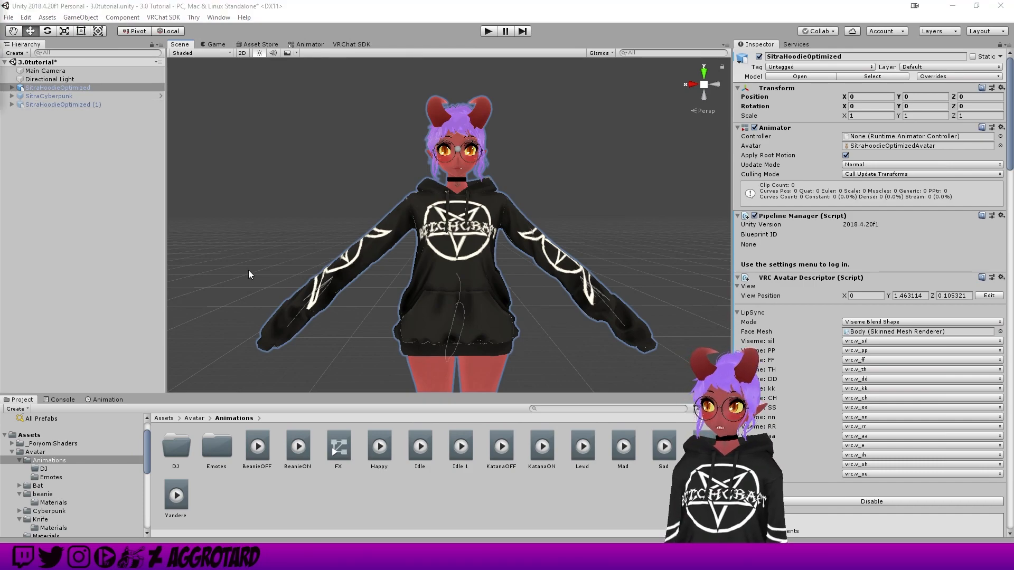
{"action": "left_click", "coordinate": [424, 497]}
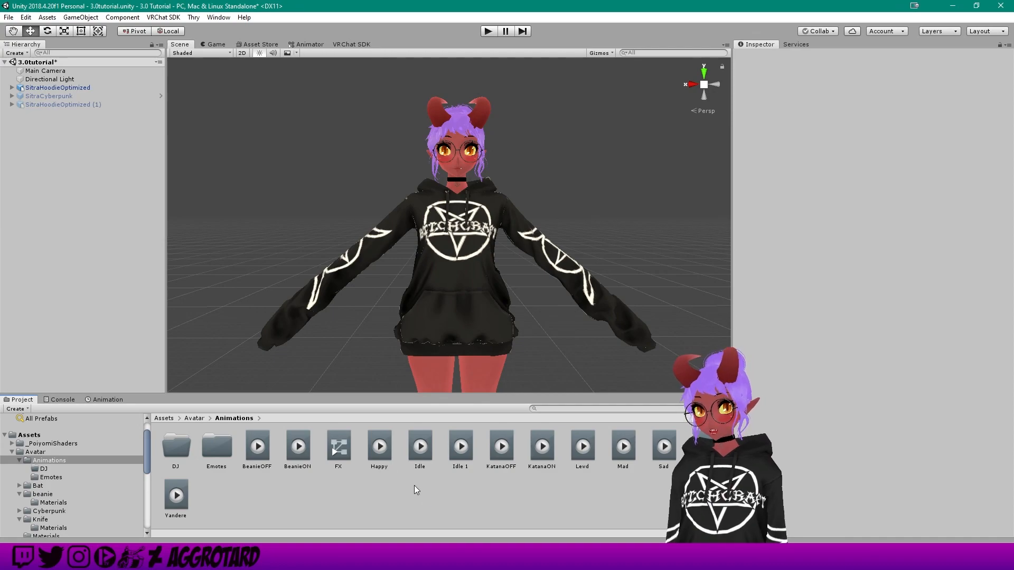
- Select the FX controller and show its parameter list in the Animator
{"action": "left_click", "coordinate": [338, 448]}
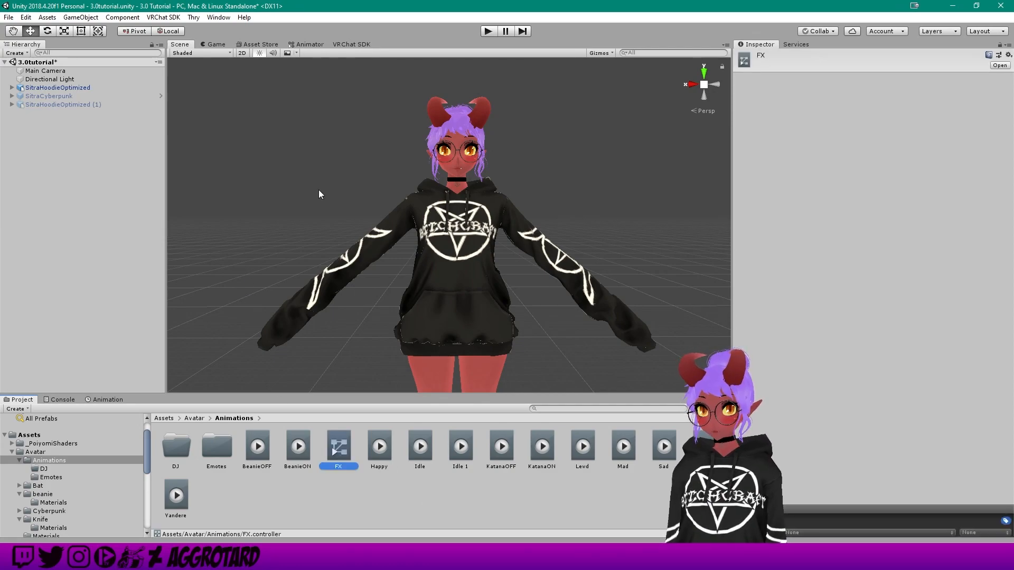
{"action": "left_click", "coordinate": [309, 45]}
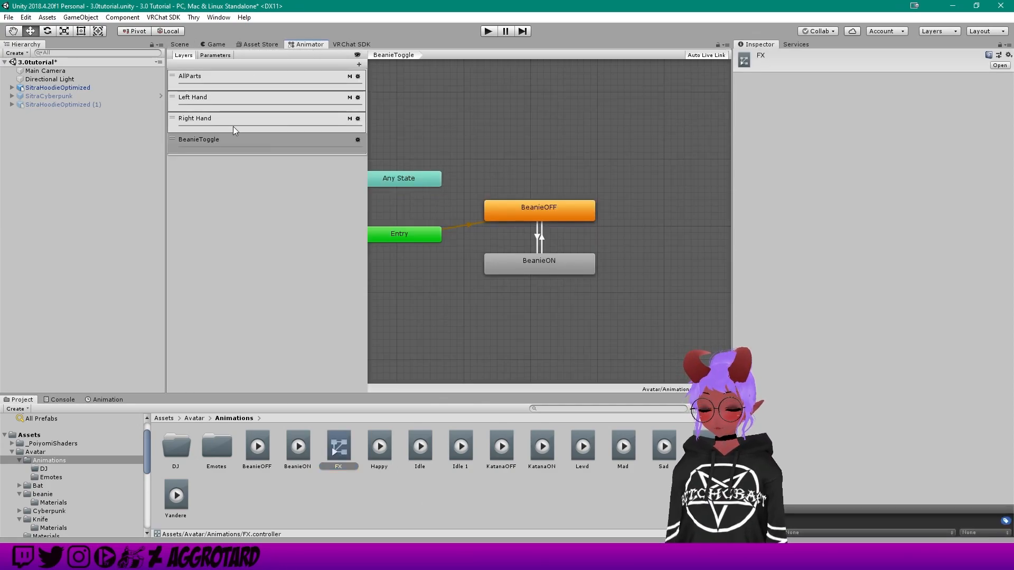
{"action": "left_click", "coordinate": [215, 56]}
{"action": "left_click", "coordinate": [184, 55]}
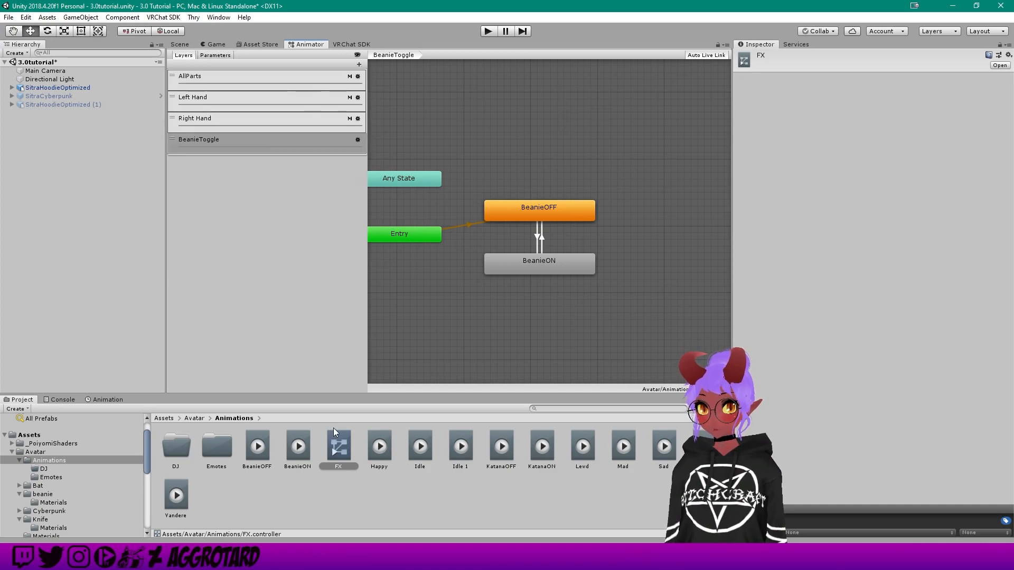
{"action": "left_click", "coordinate": [224, 57]}
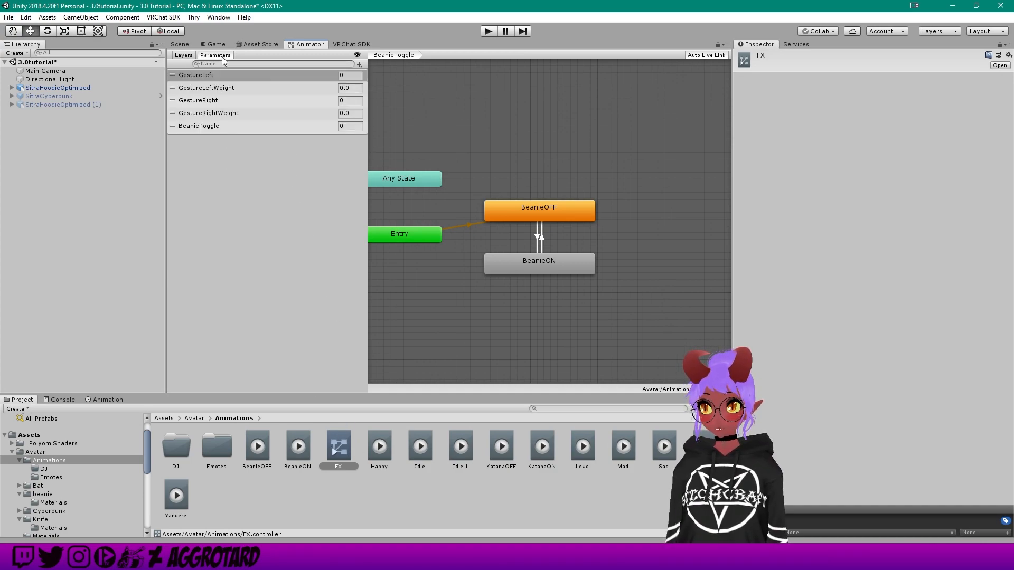
- Add an Int parameter named HoodieToggle to the FX controller and copy its name
{"action": "left_click", "coordinate": [359, 64]}
{"action": "left_click", "coordinate": [381, 87]}
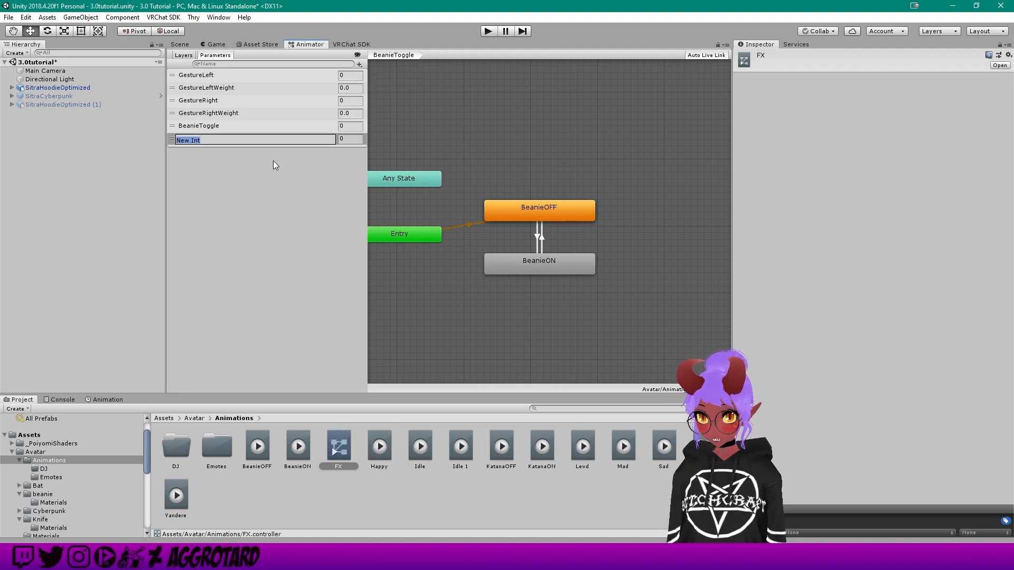
{"action": "type", "text": "HoodieChange"}
{"action": "left_click_drag", "start_coordinate": [221, 140], "coordinate": [203, 143]}
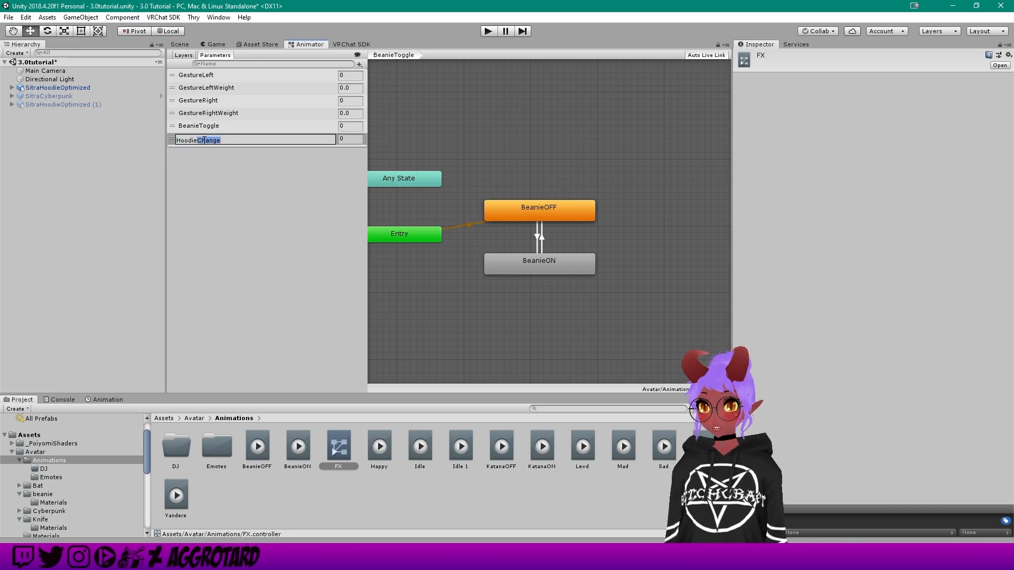
{"action": "left_click", "coordinate": [246, 159]}
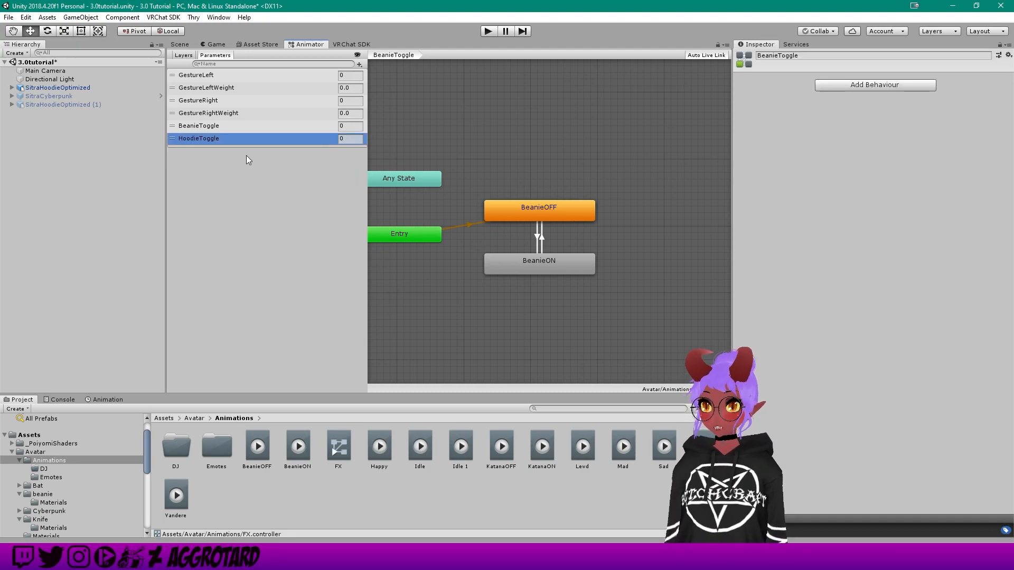
{"action": "double_click", "coordinate": [210, 140]}
{"action": "key", "text": "ctrl+c"}
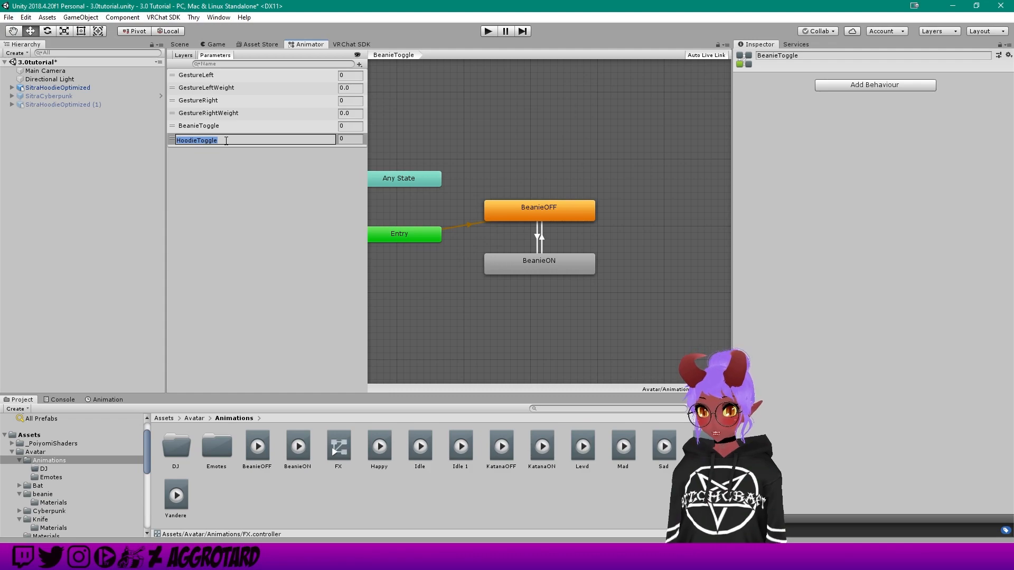
{"action": "left_click", "coordinate": [252, 172]}
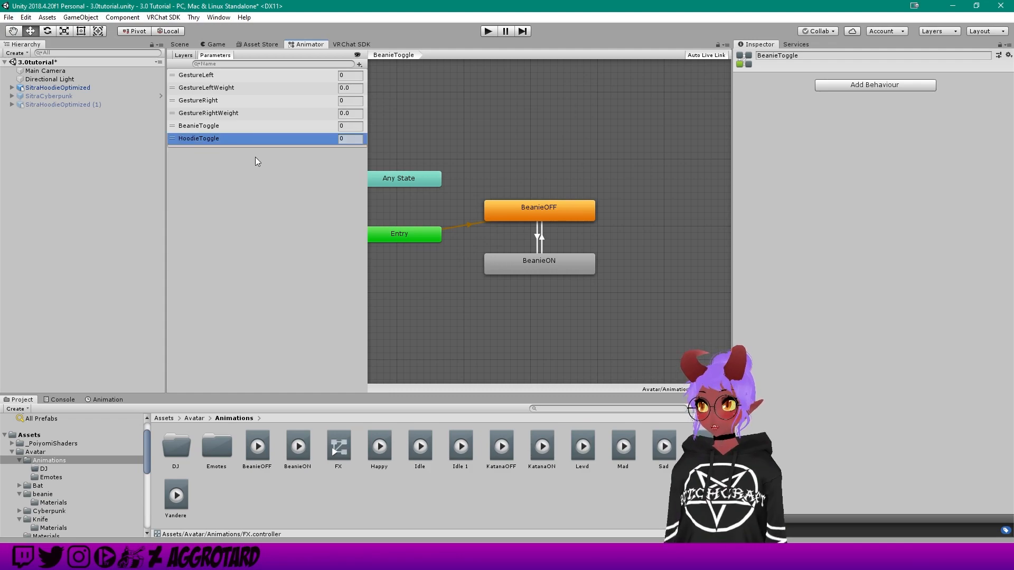
- Add a new layer named Hoodie Print Toggle to the FX controller
{"action": "left_click", "coordinate": [185, 58]}
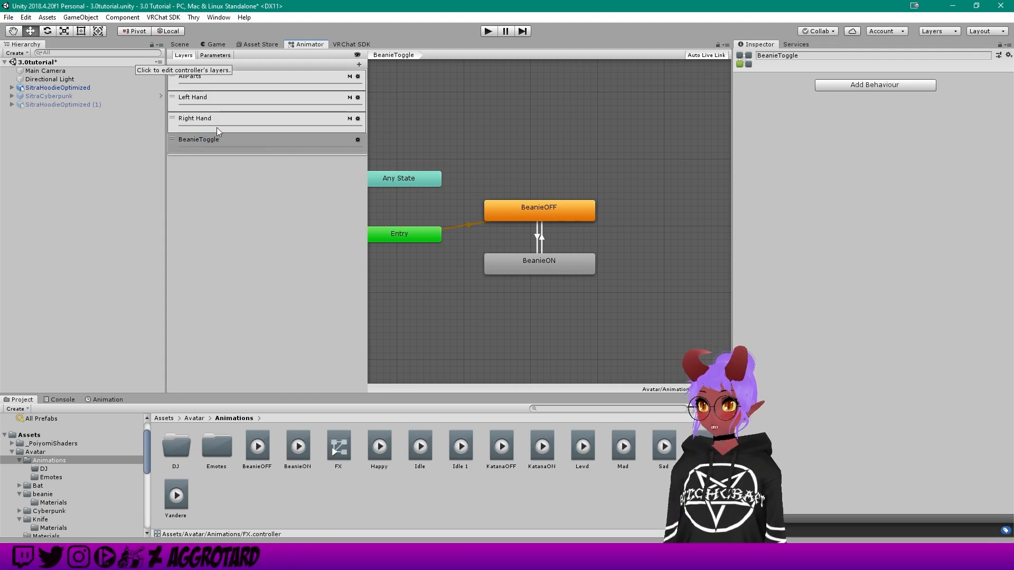
{"action": "left_click", "coordinate": [358, 64]}
{"action": "type", "text": "Hoodie Print Toggle"}
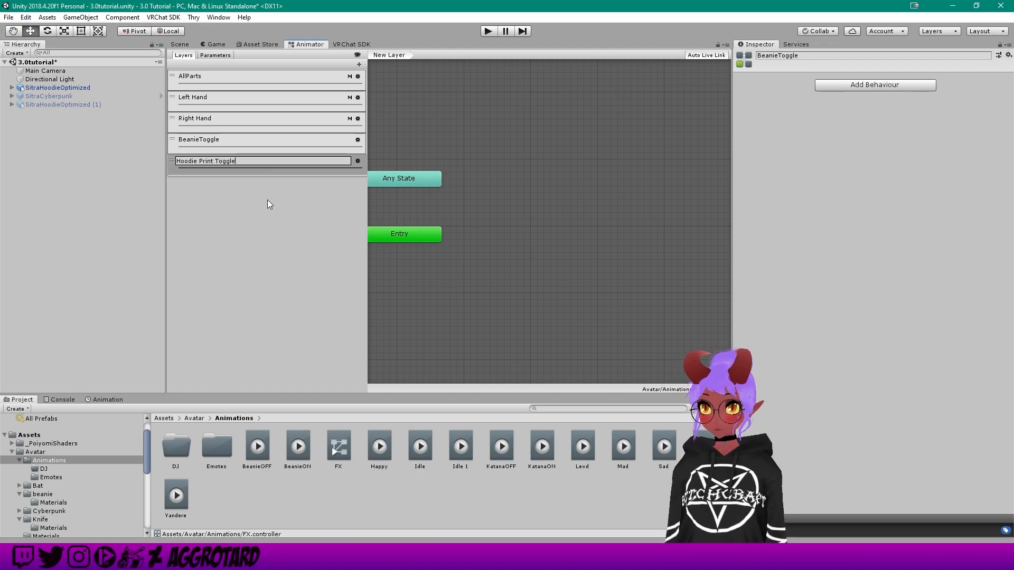
{"action": "left_click", "coordinate": [323, 170]}
- Set the weight of the Hoodie Print Toggle layer to 1
{"action": "left_click", "coordinate": [358, 161]}
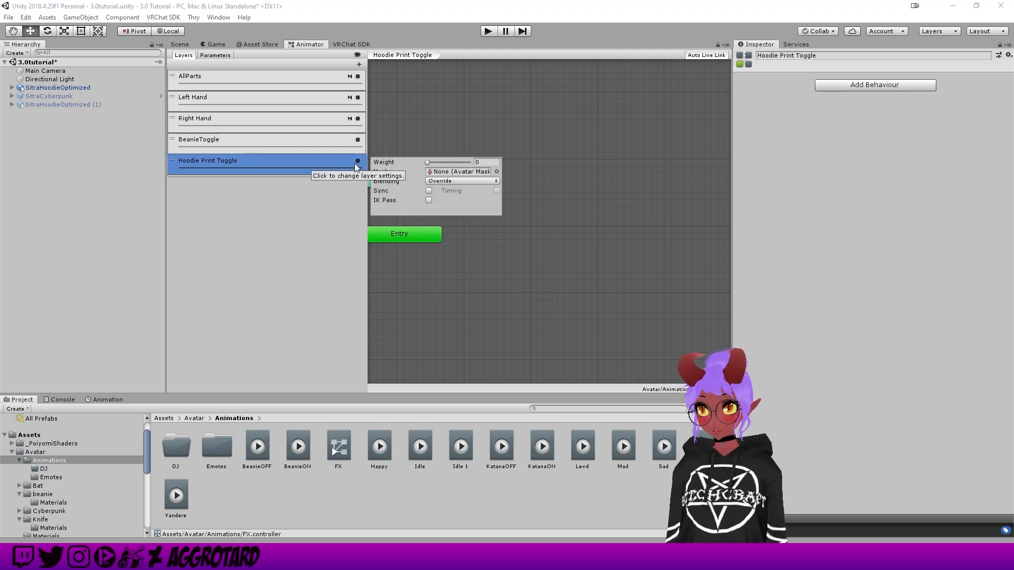
{"action": "left_click", "coordinate": [488, 163]}
{"action": "type", "text": "1"}
{"action": "left_click", "coordinate": [290, 221]}
{"action": "scroll", "coordinate": [443, 223], "scroll_direction": "down", "scroll_amount": 2}
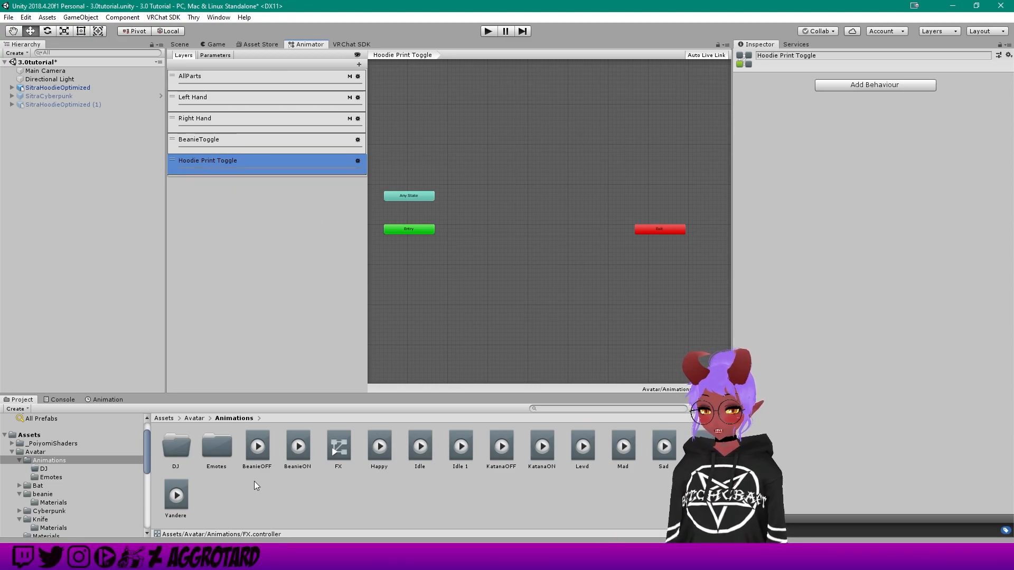
- Add a control named Hoodie Change to the Toggles menu asset in the Emotes folder
{"action": "double_click", "coordinate": [214, 453]}
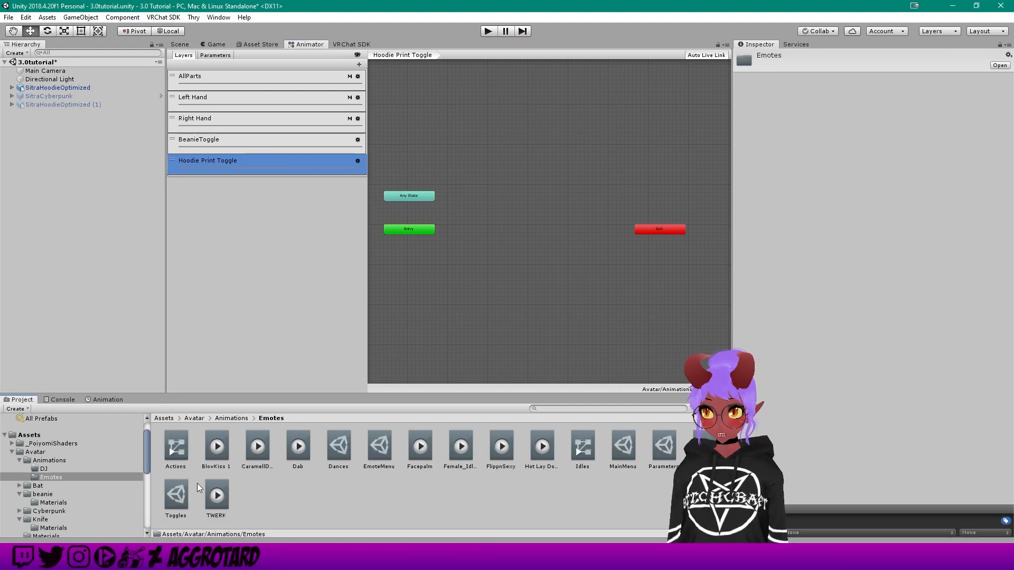
{"action": "left_click", "coordinate": [174, 496]}
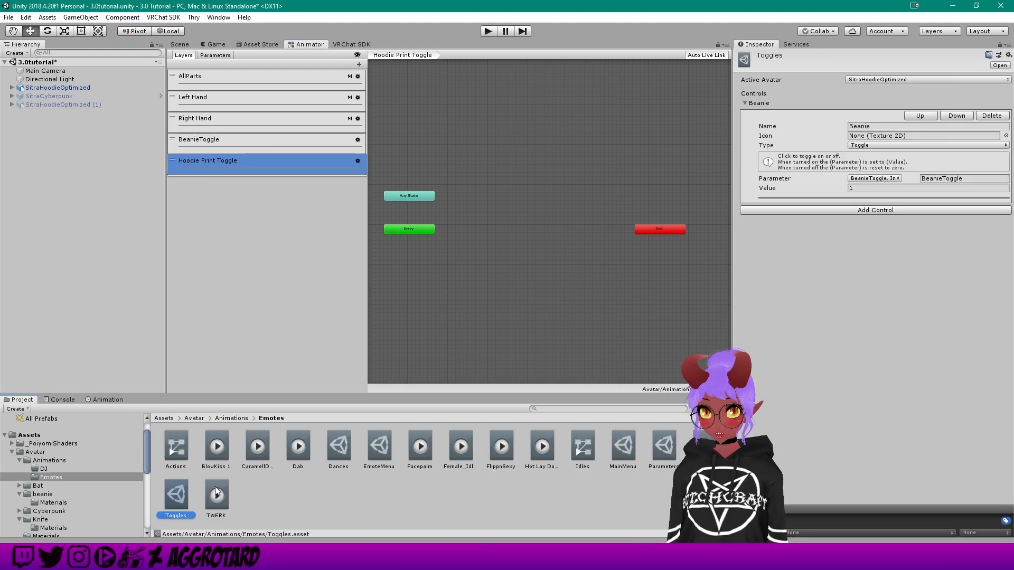
{"action": "left_click", "coordinate": [851, 209]}
{"action": "left_click", "coordinate": [828, 231]}
{"action": "type", "text": "Hoodie"}
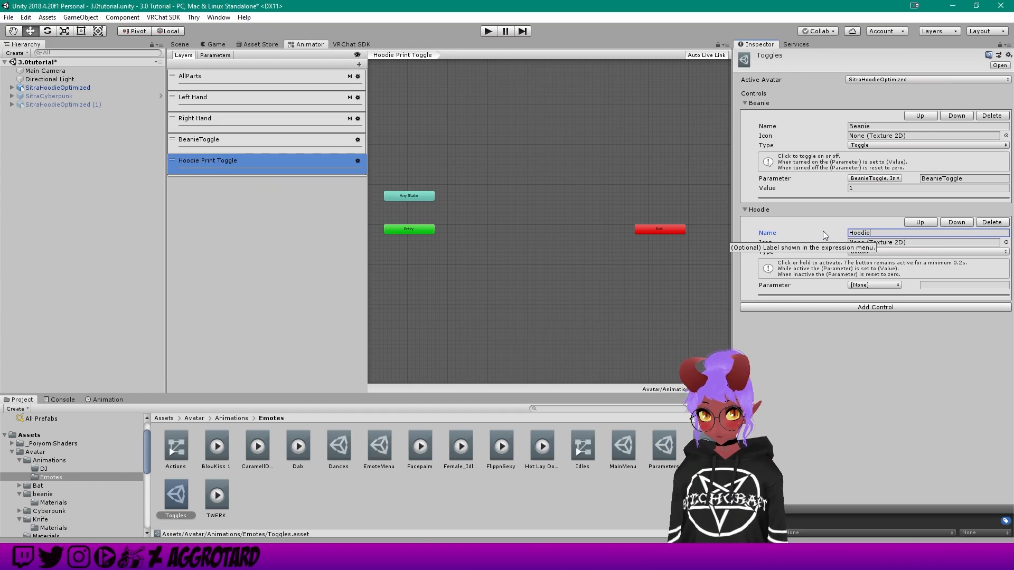
{"action": "type", "text": " T"}
{"action": "key", "text": "BackSpace"}
{"action": "type", "text": "Change"}
{"action": "left_click", "coordinate": [903, 353]}
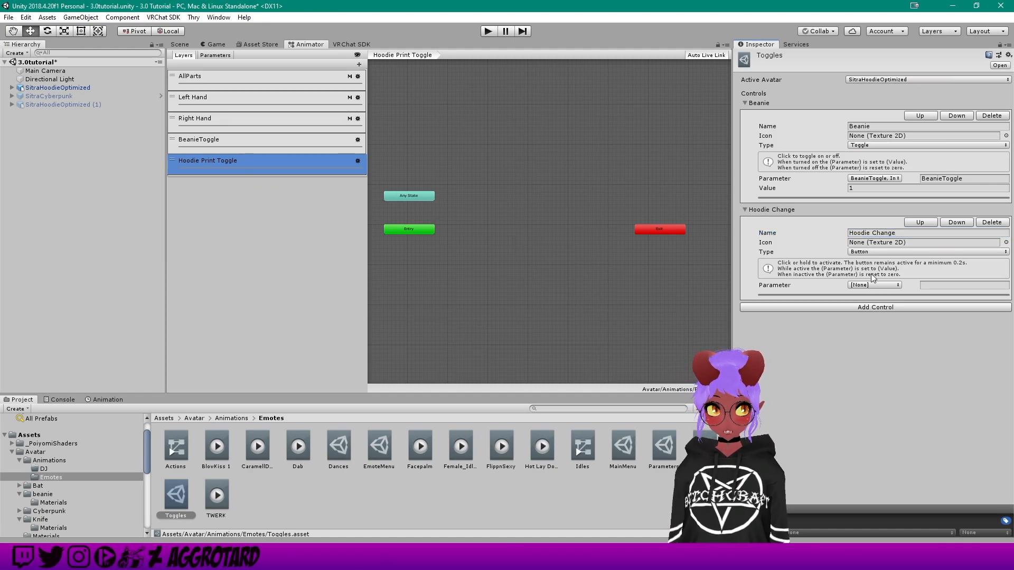
- Change the type of the Hoodie Change menu control to Toggle
{"action": "left_click", "coordinate": [870, 254]}
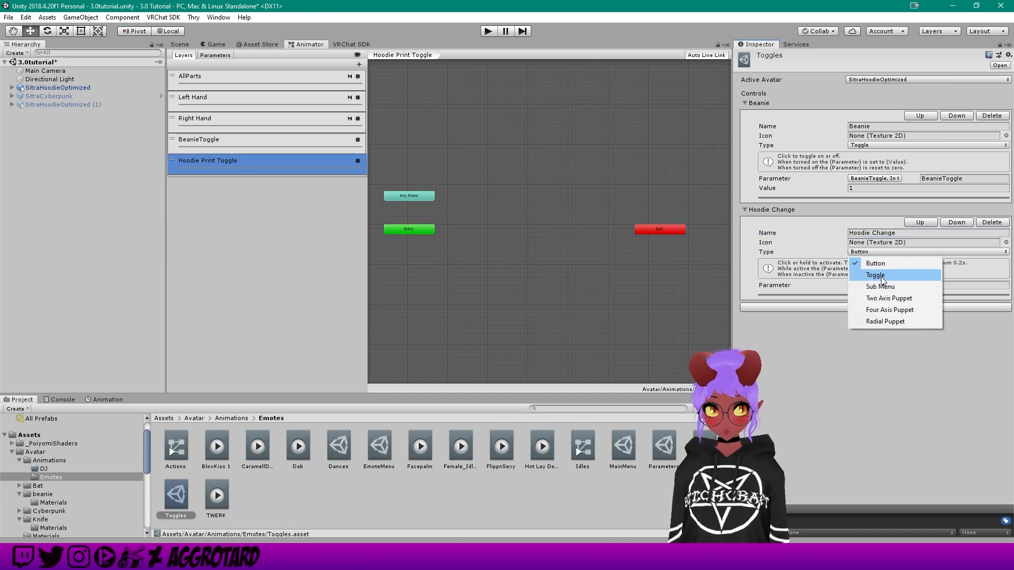
{"action": "left_click", "coordinate": [872, 276]}
{"action": "left_click", "coordinate": [874, 284]}
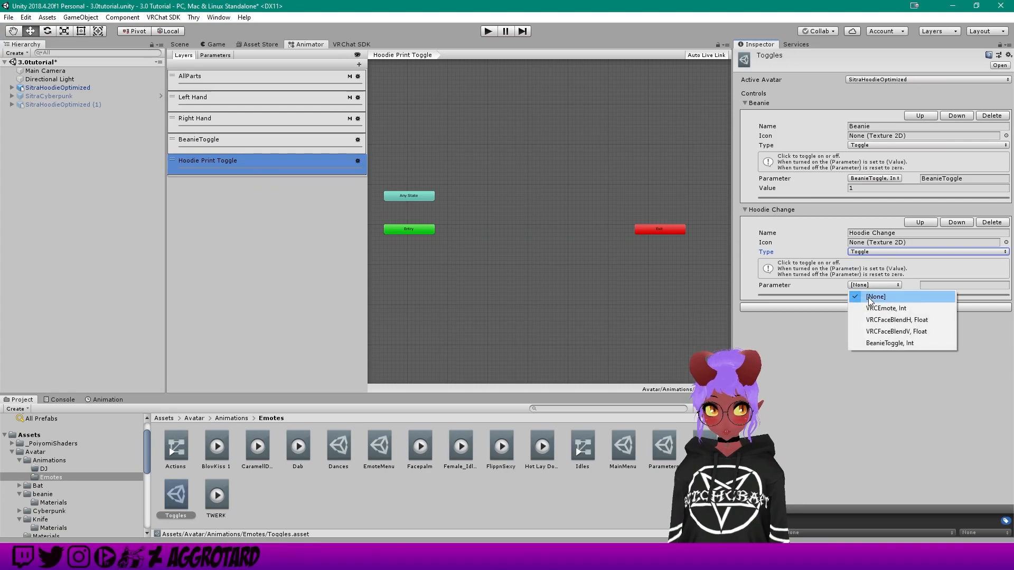
{"action": "left_click", "coordinate": [803, 378]}
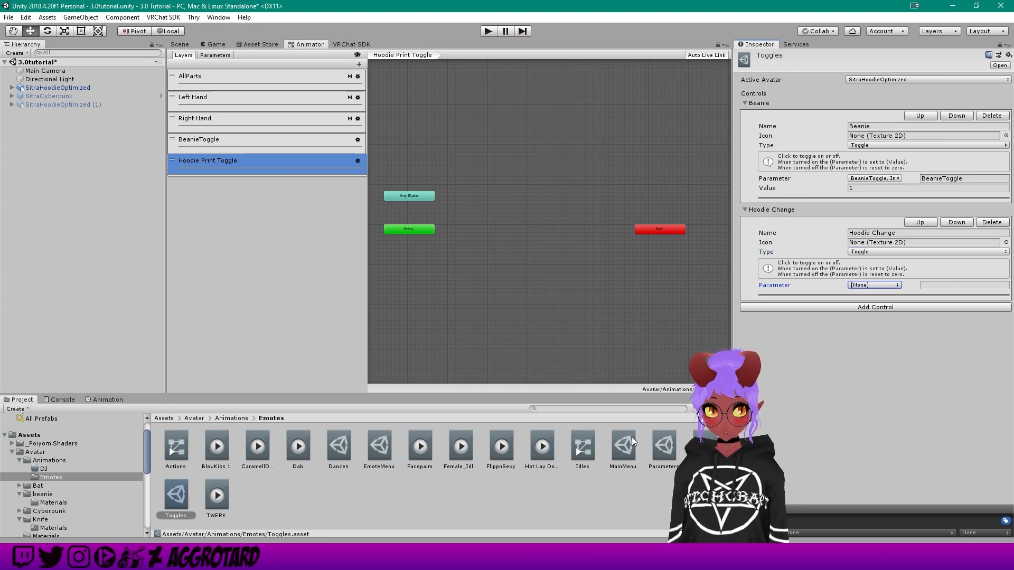
- Enter HoodieToggle as Parameter 5 in the Parameters asset of the Emotes folder
{"action": "left_click", "coordinate": [663, 455]}
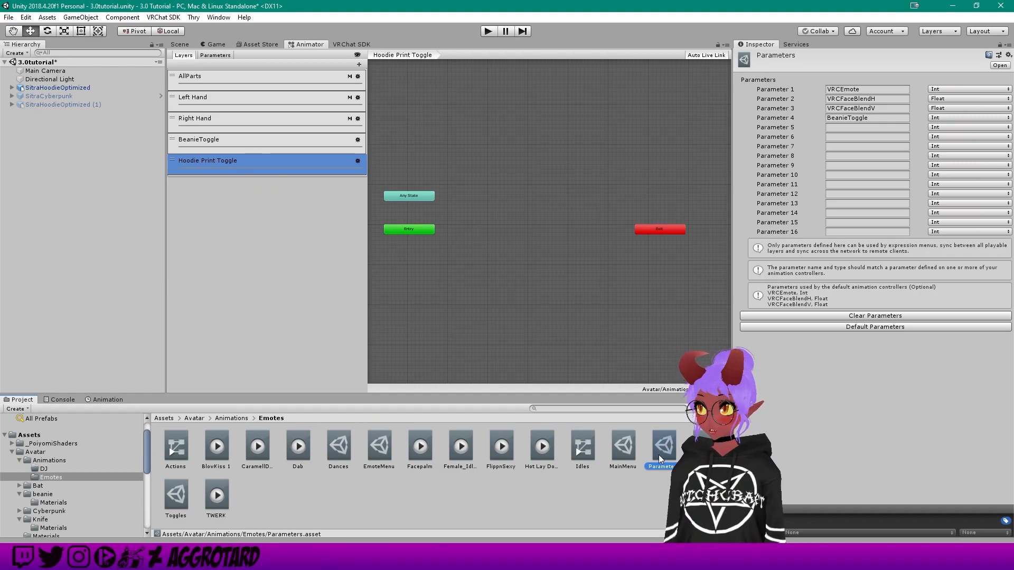
{"action": "left_click", "coordinate": [848, 129]}
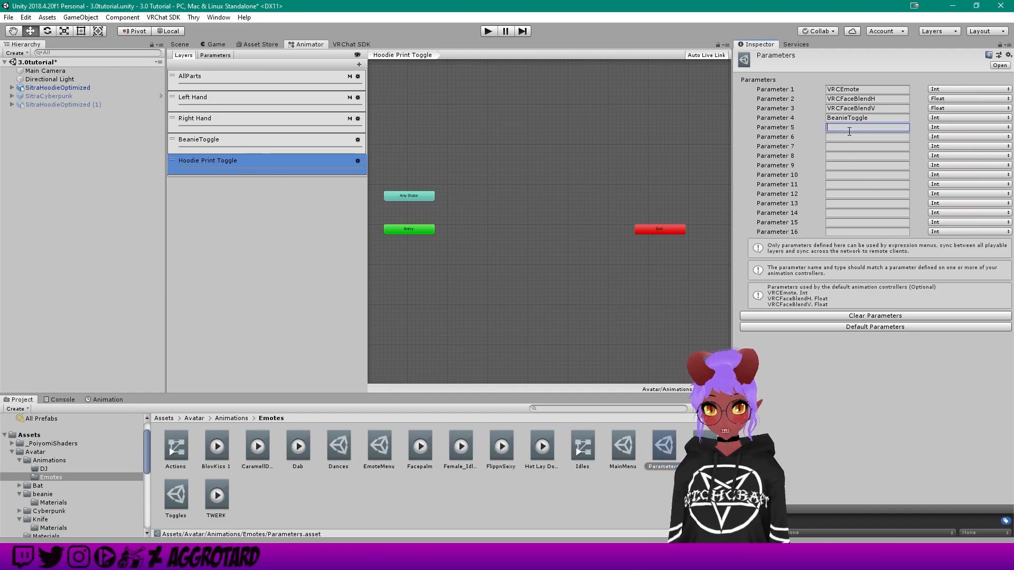
{"action": "left_click", "coordinate": [218, 56]}
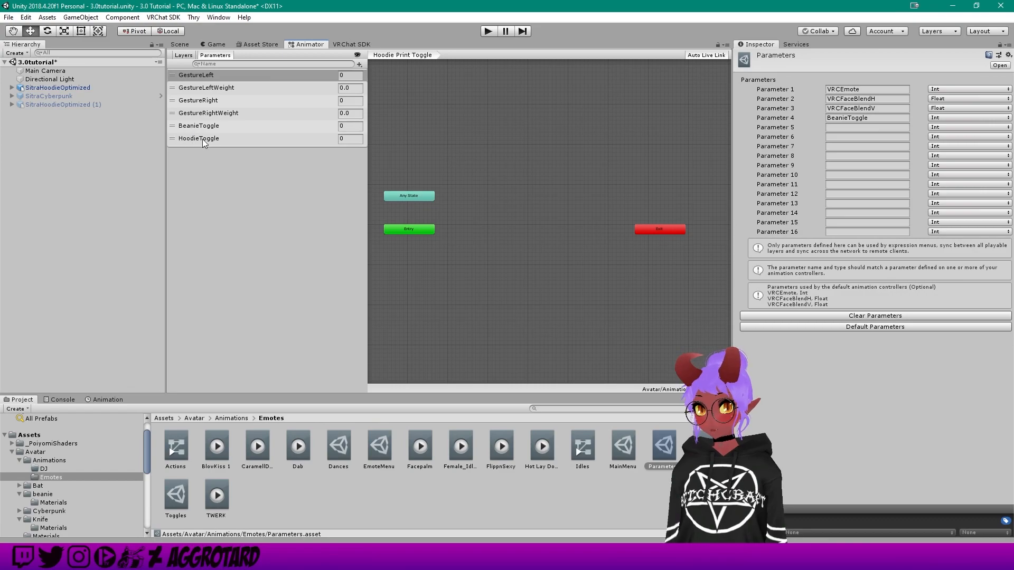
{"action": "left_click", "coordinate": [846, 127]}
{"action": "key", "text": "ctrl+v"}
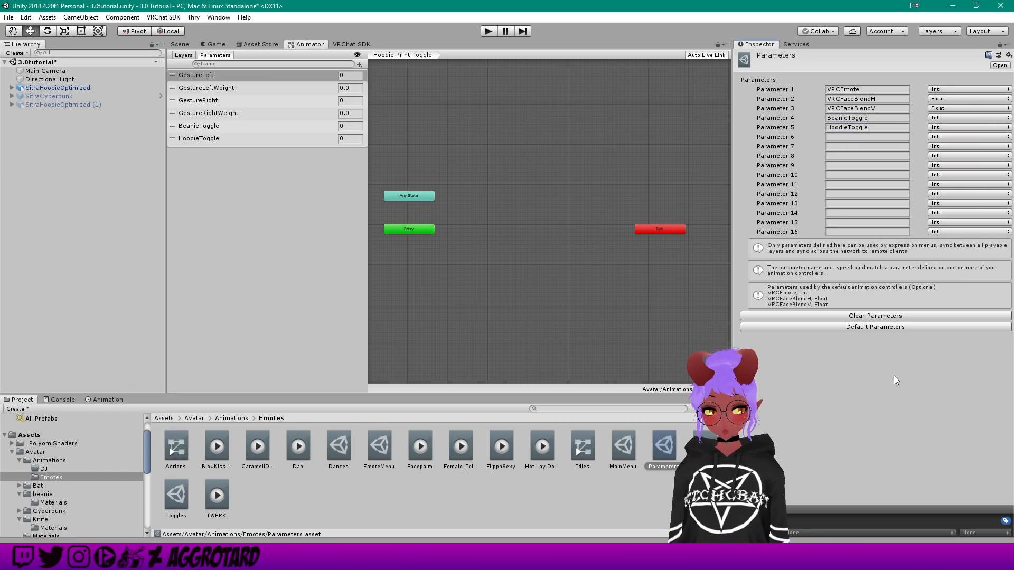
- Assign the HoodieToggle, Int parameter to the Hoodie Change control in the Toggles menu asset
{"action": "left_click", "coordinate": [176, 495]}
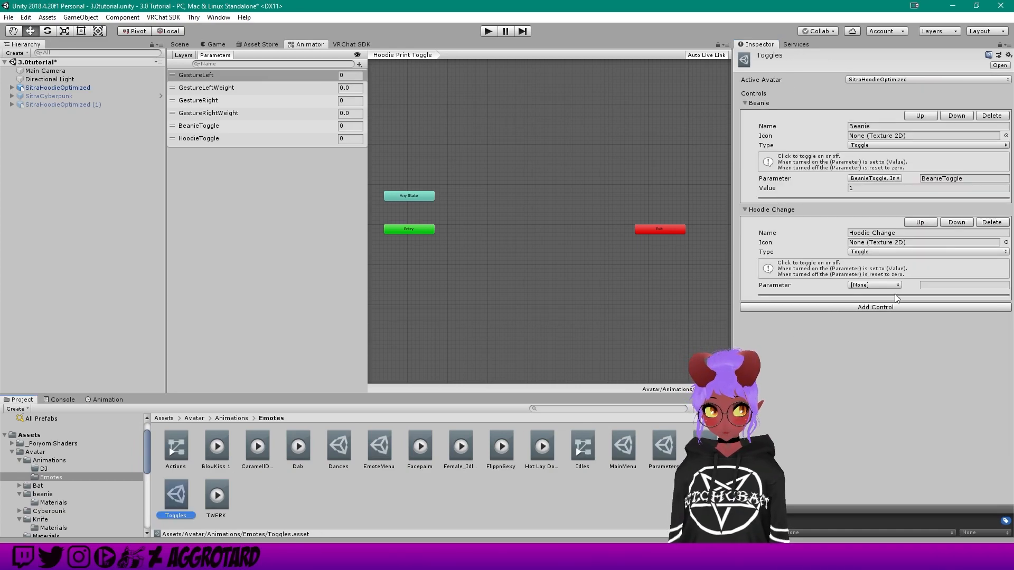
{"action": "left_click", "coordinate": [885, 285]}
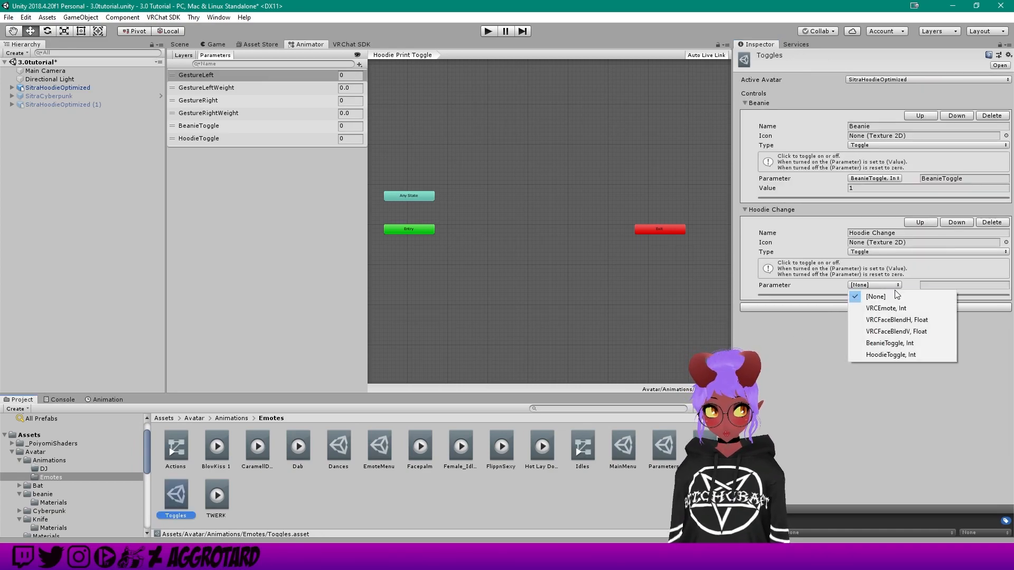
{"action": "left_click", "coordinate": [882, 355]}
{"action": "left_click", "coordinate": [848, 388]}
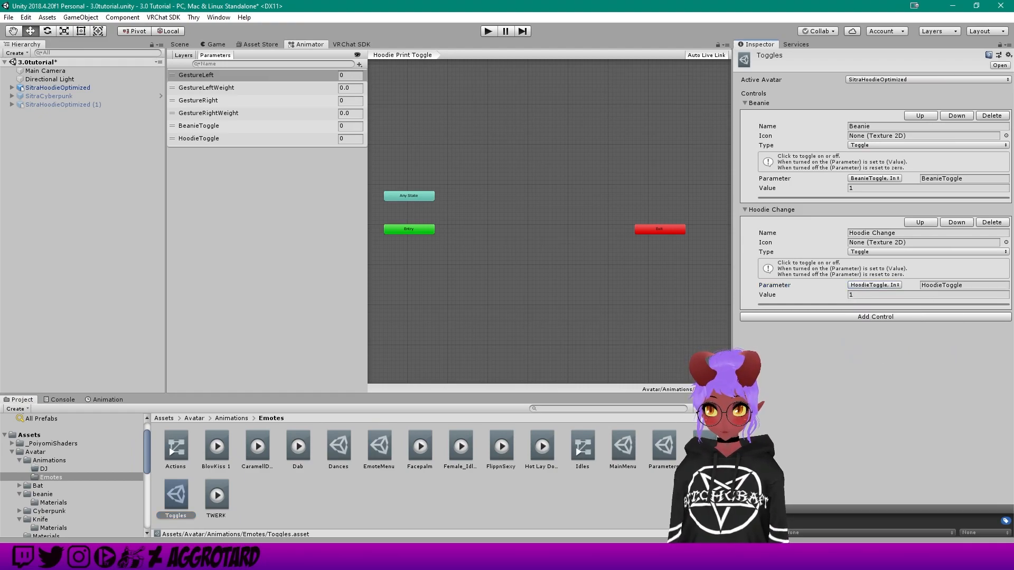
{"action": "left_click", "coordinate": [625, 448]}
{"action": "left_click", "coordinate": [663, 446]}
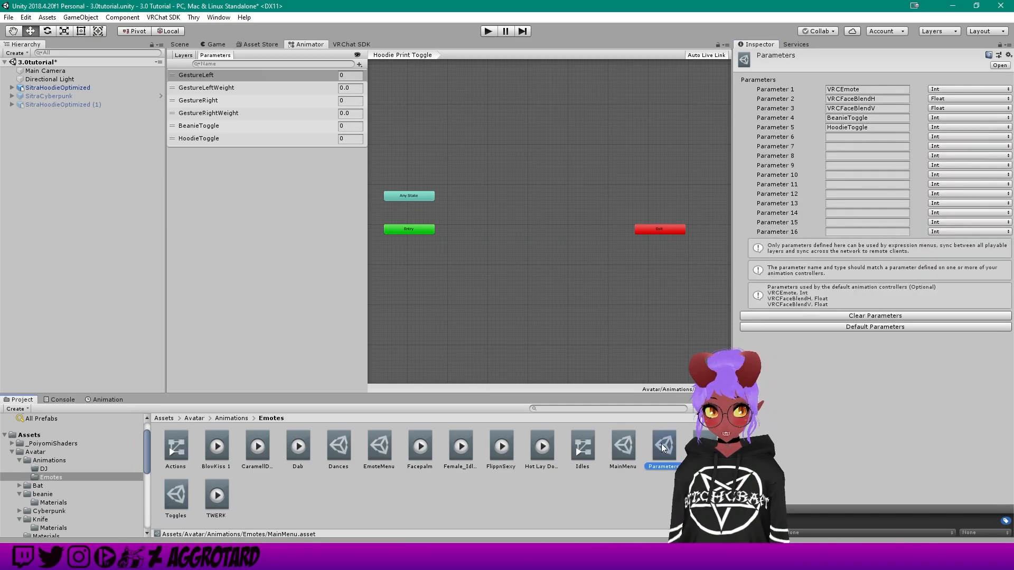
{"action": "left_click", "coordinate": [372, 490]}
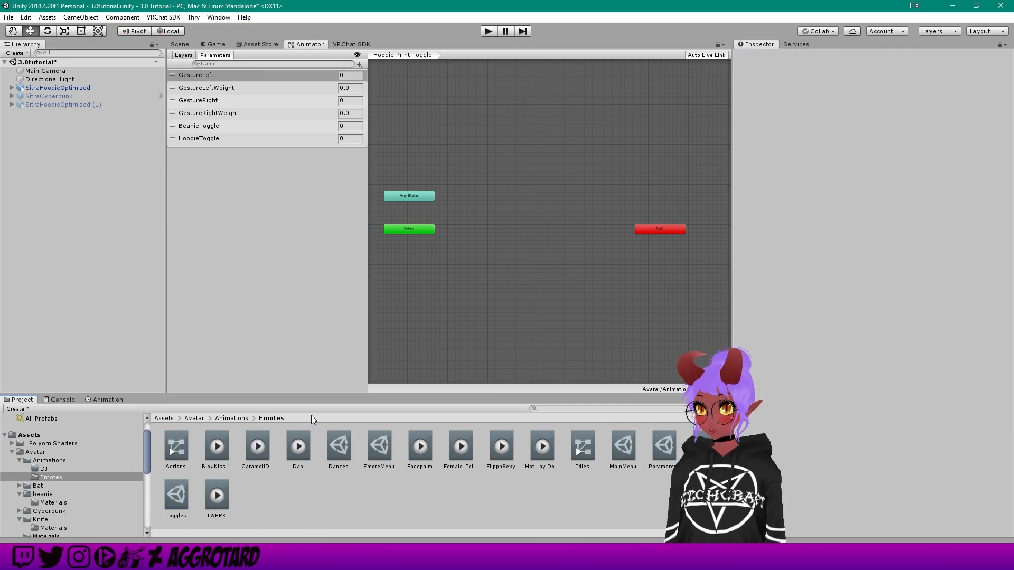
- Show the avatar in the scene and create an animation clip named Hoodie1 in the Animations folder
{"action": "left_click", "coordinate": [180, 43]}
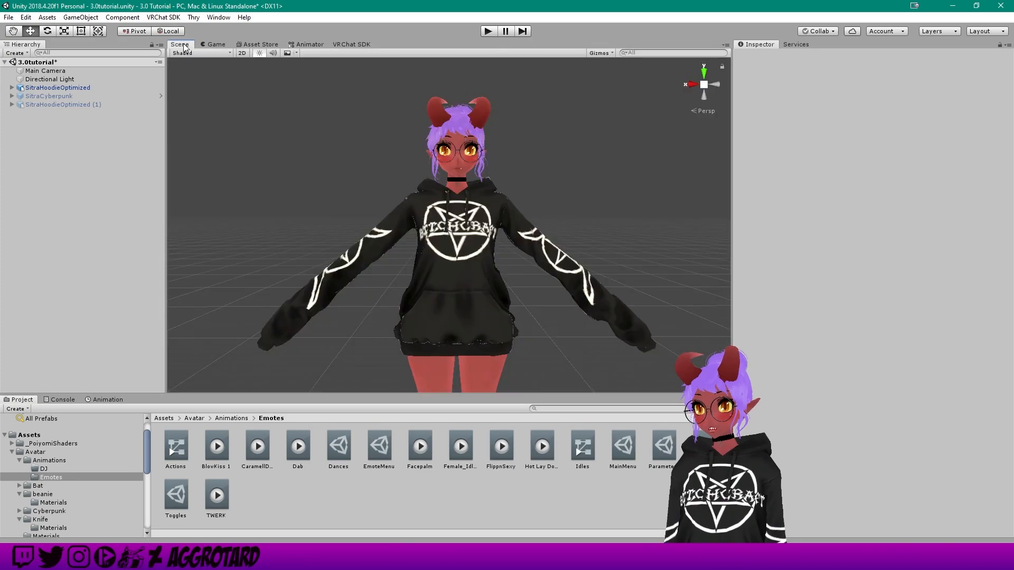
{"action": "left_click", "coordinate": [232, 418]}
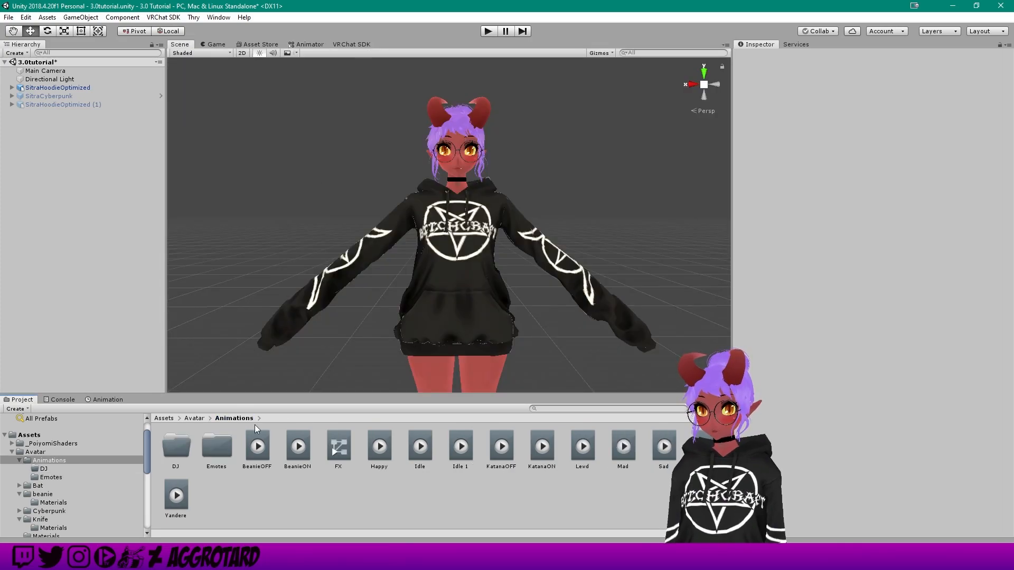
{"action": "right_click", "coordinate": [248, 502]}
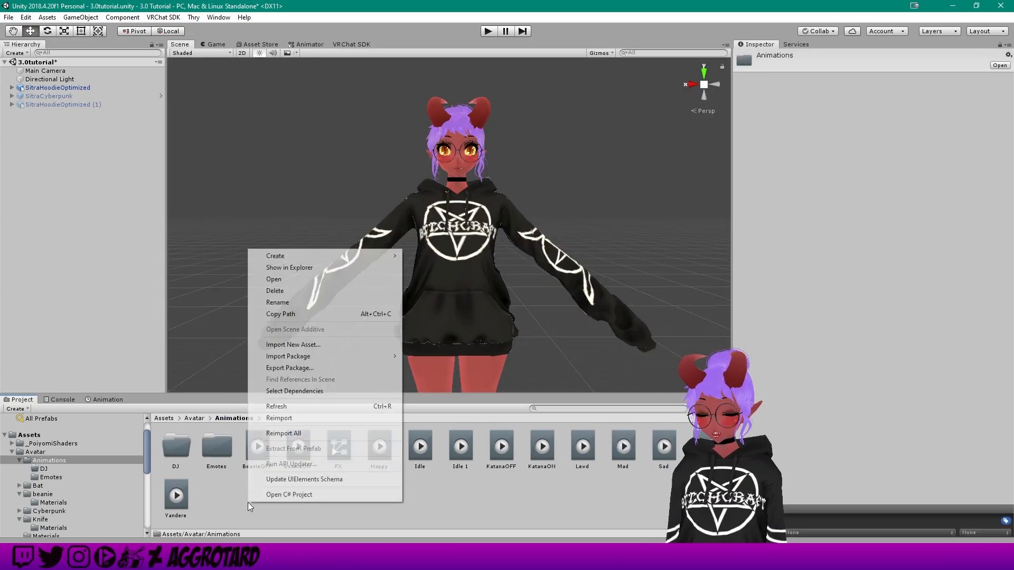
{"action": "mouse_move", "coordinate": [366, 258]}
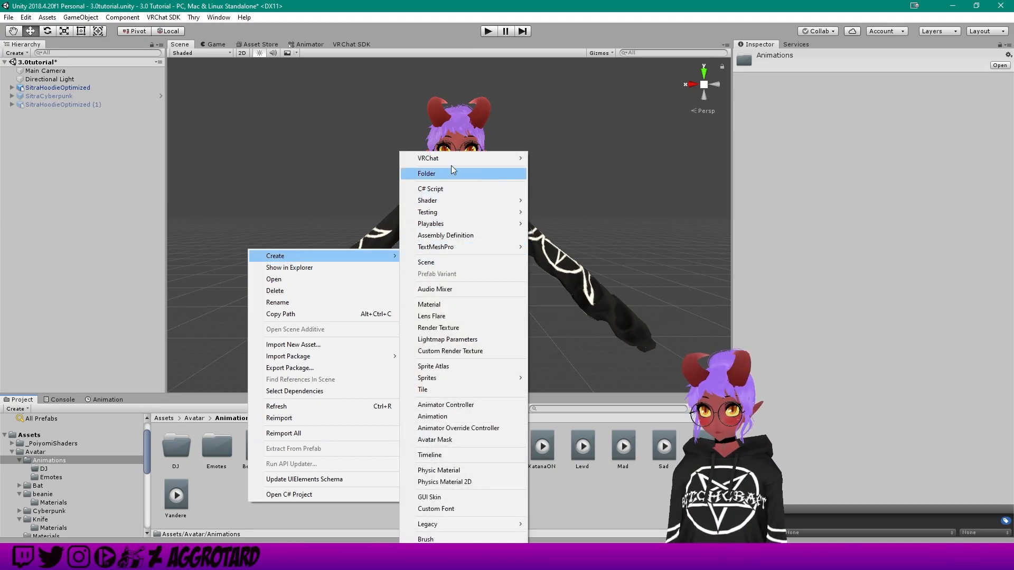
{"action": "left_click", "coordinate": [456, 416]}
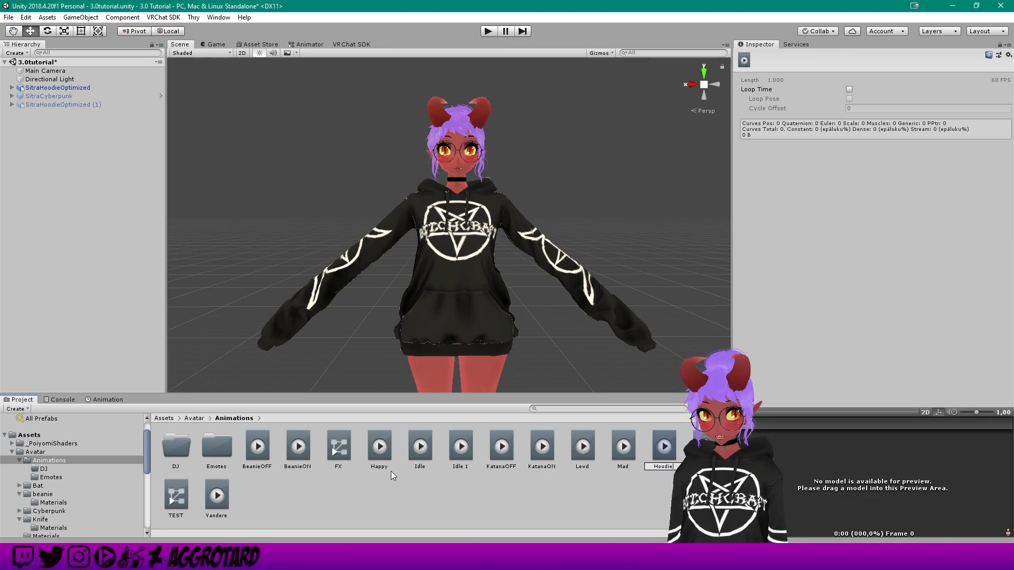
{"action": "type", "text": "Hoodie"}
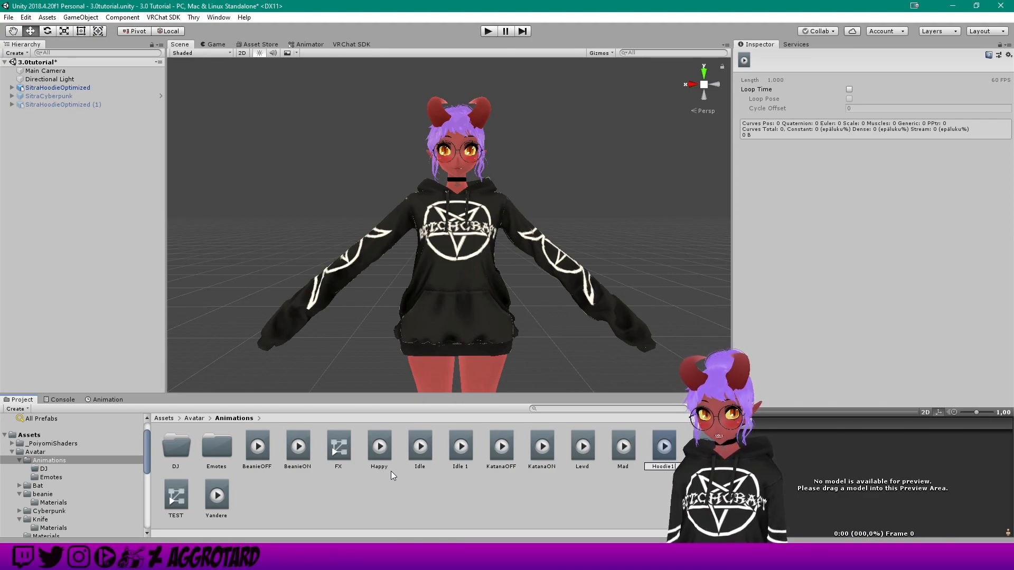
{"action": "type", "text": "1"}
{"action": "key", "text": "Return"}
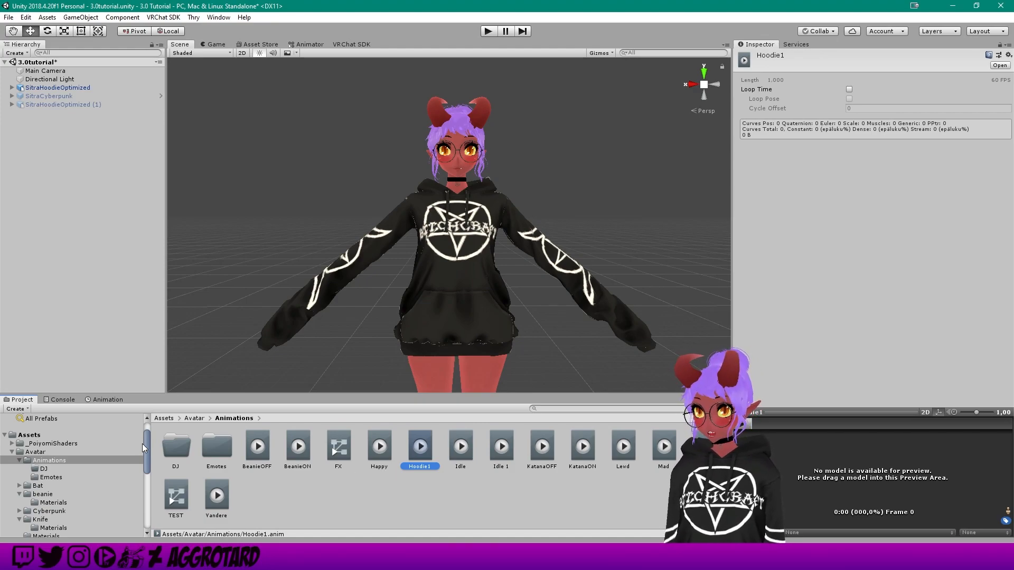
- Duplicate the purple hair material and the Oversized Hoodie material in the avatar's Materials folder
{"action": "scroll", "coordinate": [140, 442], "scroll_direction": "down", "scroll_amount": 1}
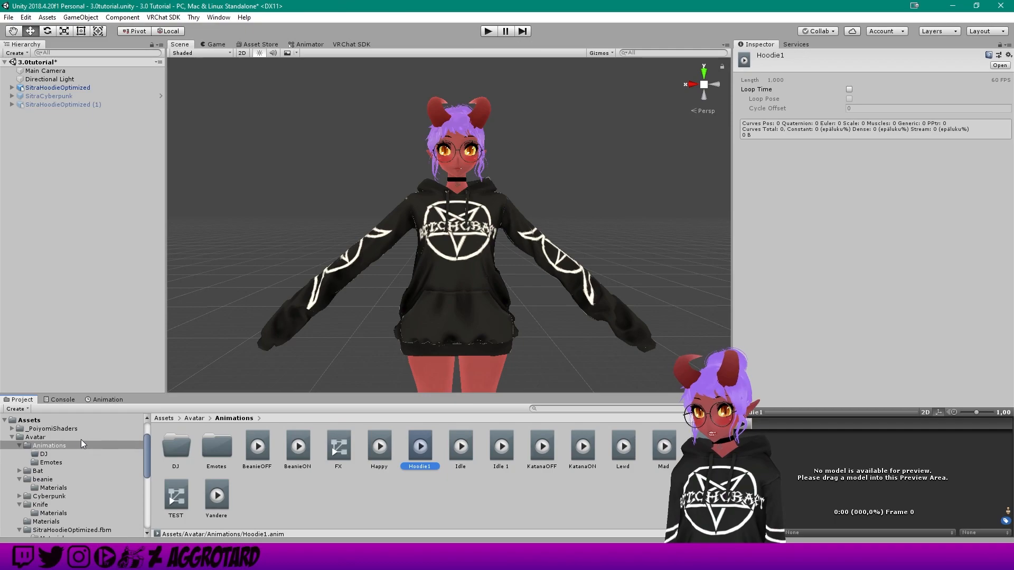
{"action": "left_click", "coordinate": [79, 437]}
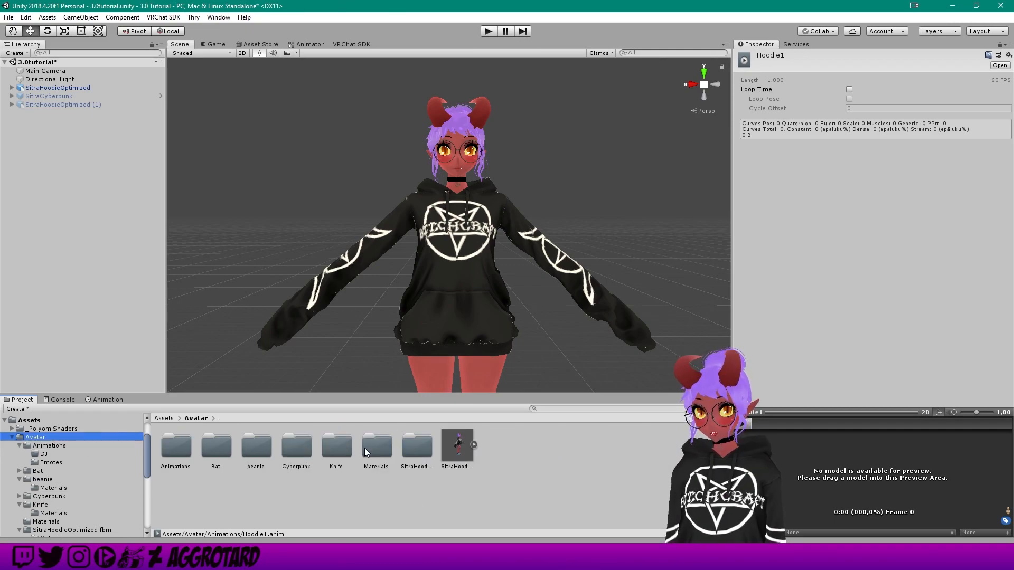
{"action": "double_click", "coordinate": [378, 448]}
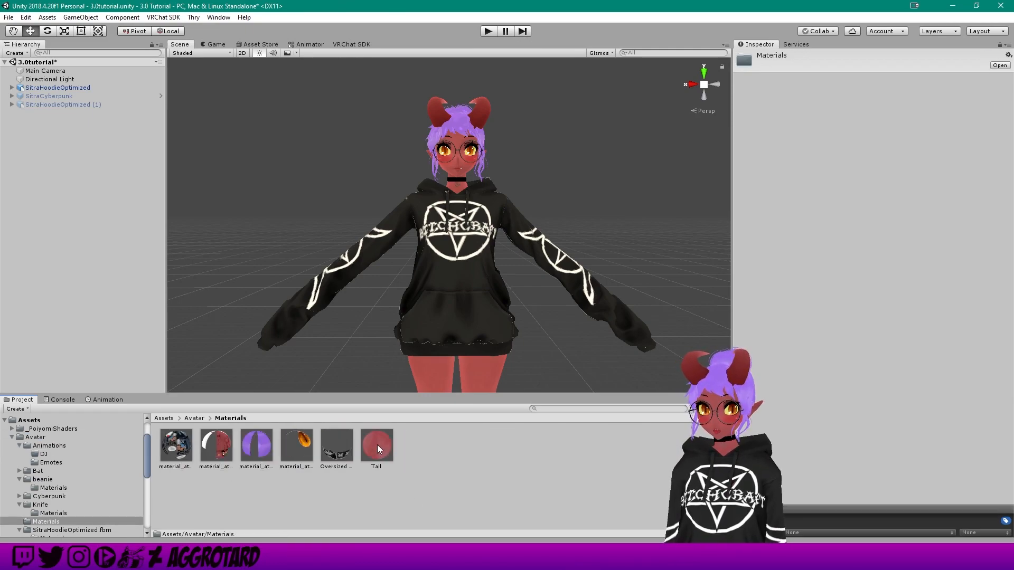
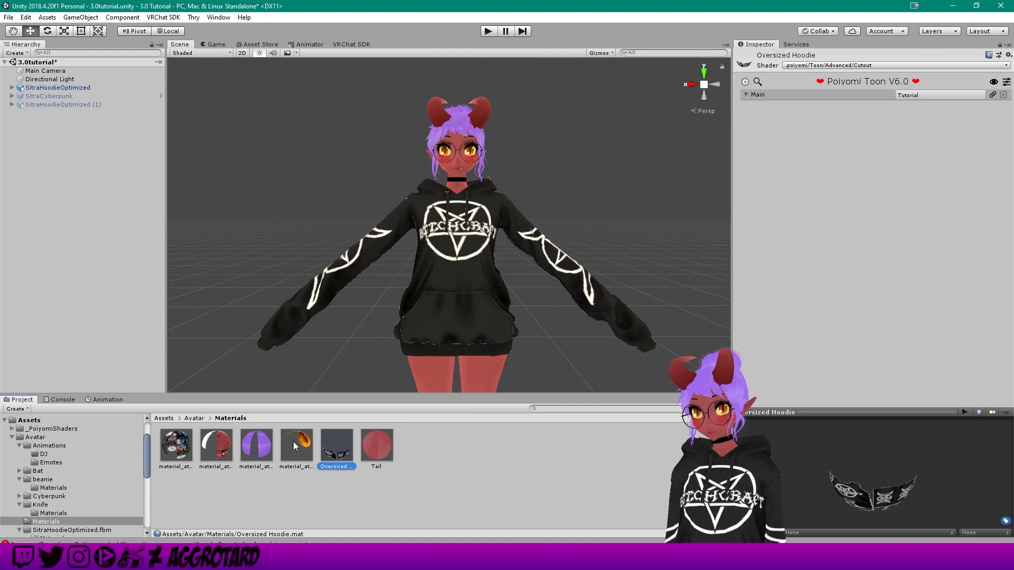
{"action": "left_click", "coordinate": [256, 445]}
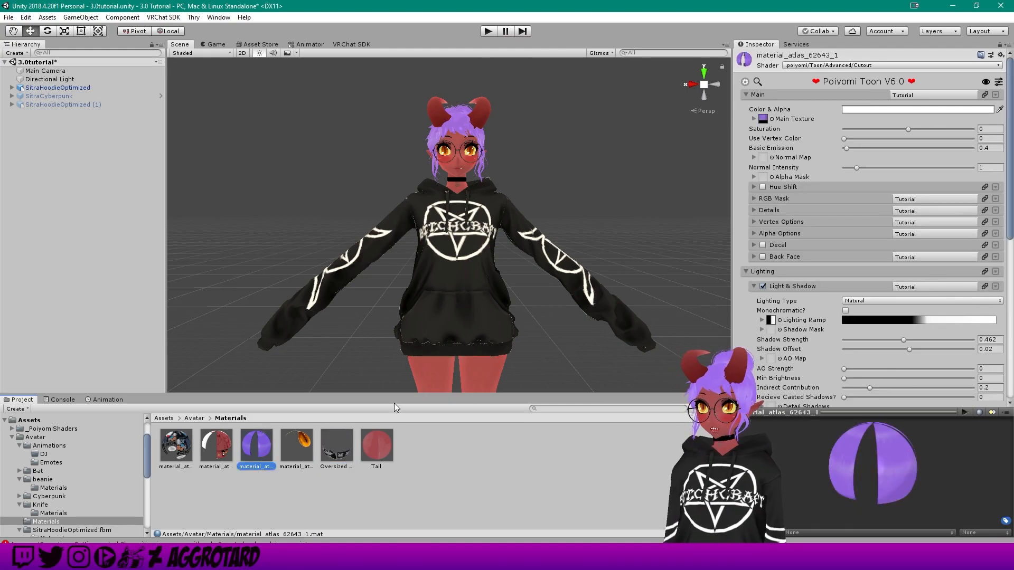
{"action": "left_click", "coordinate": [342, 445]}
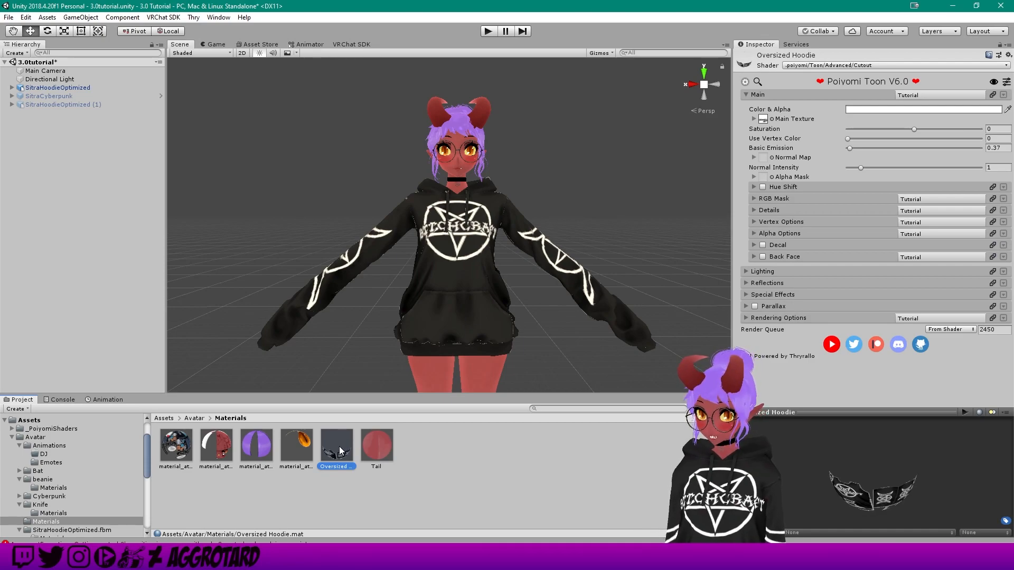
{"action": "left_click", "coordinate": [250, 453], "text": "ctrl"}
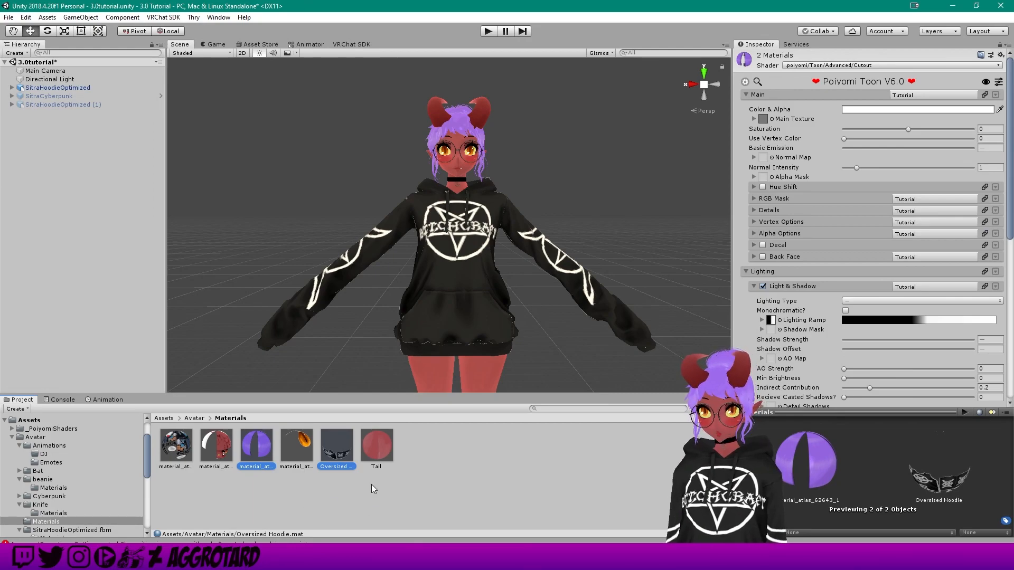
{"action": "key", "text": "ctrl+d"}
{"action": "left_click", "coordinate": [346, 501]}
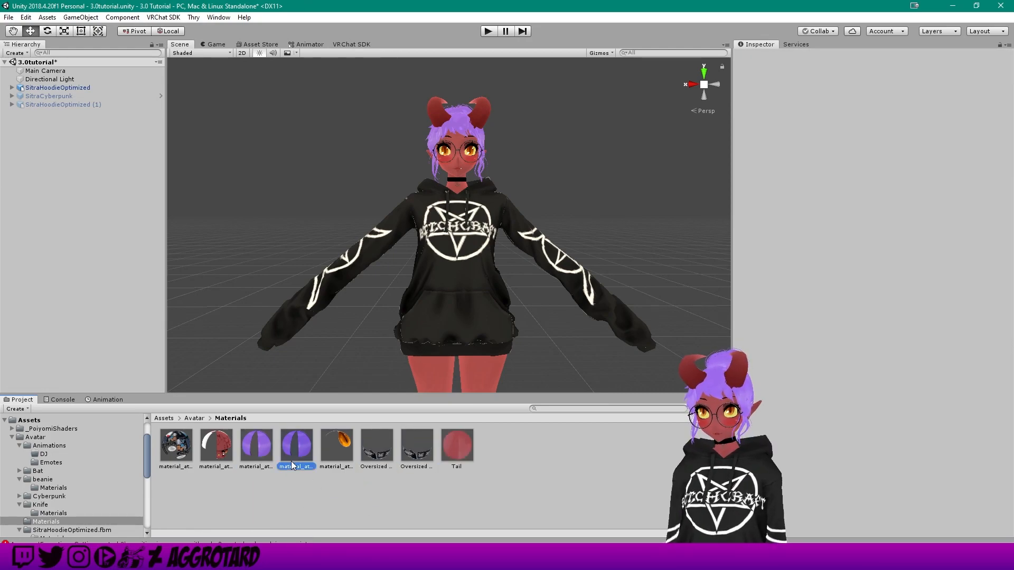
- Rename the duplicated hair material as Hair2 and the duplicated hoodie material as Hoodie2
{"action": "right_click", "coordinate": [292, 463]}
{"action": "left_click", "coordinate": [359, 262]}
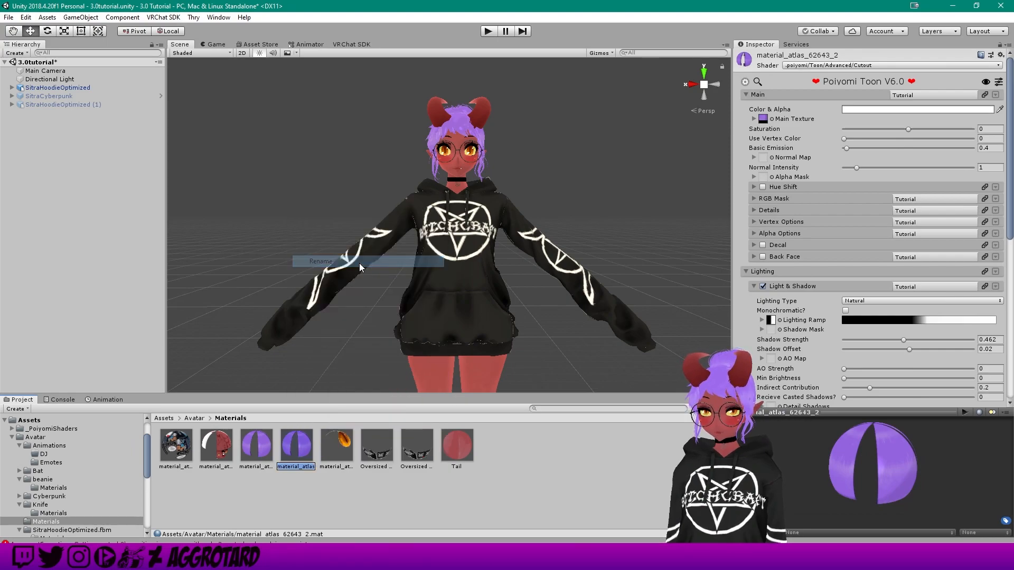
{"action": "type", "text": "Hair2"}
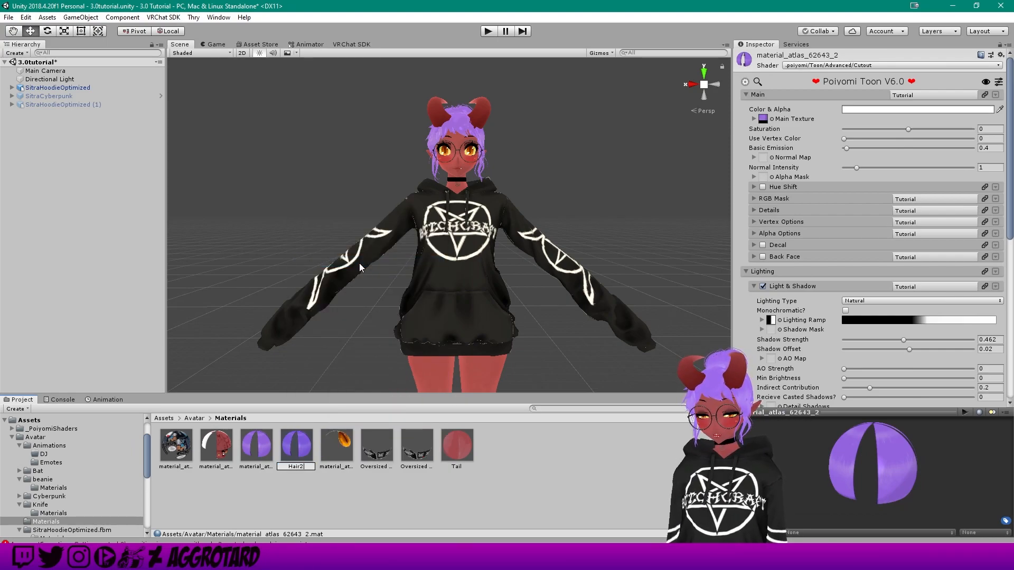
{"action": "key", "text": "Return"}
{"action": "right_click", "coordinate": [416, 454]}
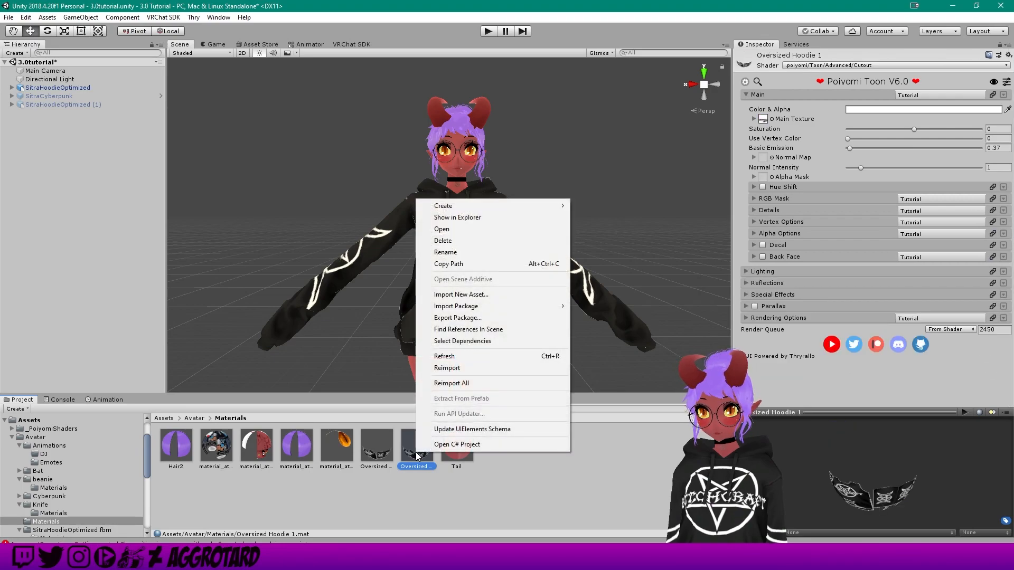
{"action": "left_click", "coordinate": [462, 253]}
{"action": "type", "text": "Hoodie2"}
{"action": "key", "text": "Return"}
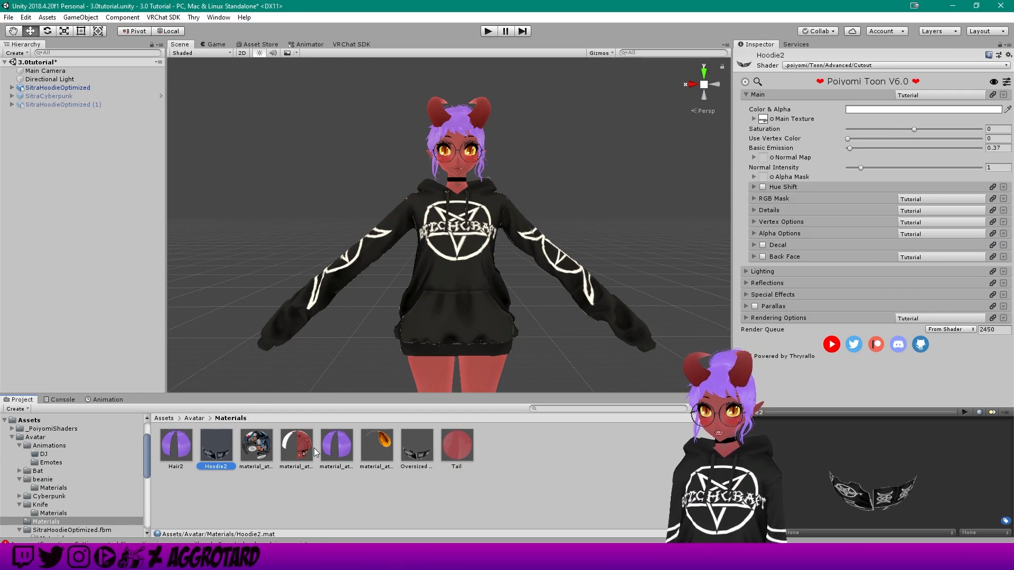
- Examine the Hoodie2 material's main settings and the hoodie print textures in the SitraHoodieOptimized.fbm folder
{"action": "left_click", "coordinate": [165, 449]}
{"action": "left_click", "coordinate": [216, 446]}
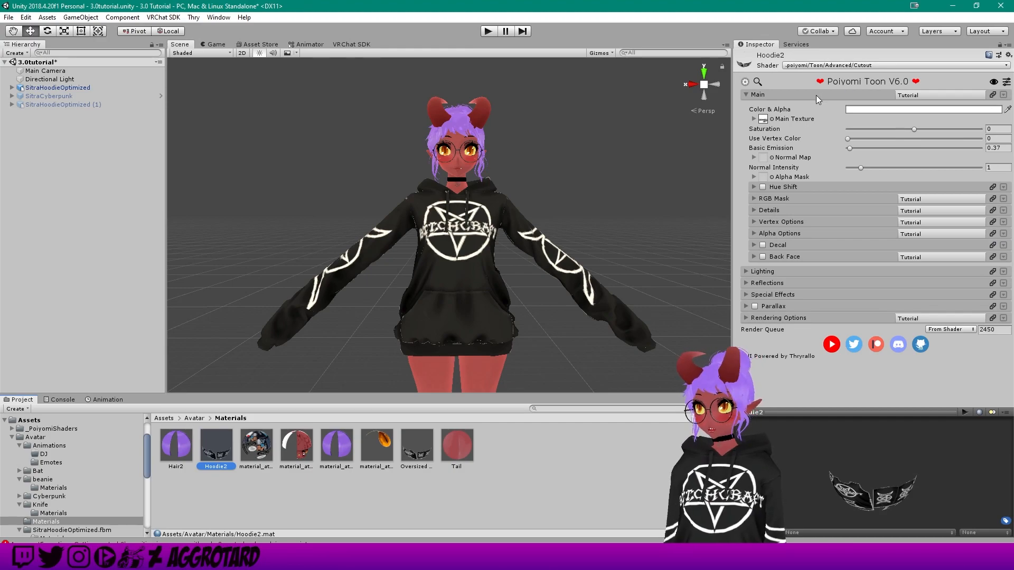
{"action": "left_click", "coordinate": [747, 96]}
{"action": "left_click", "coordinate": [746, 96]}
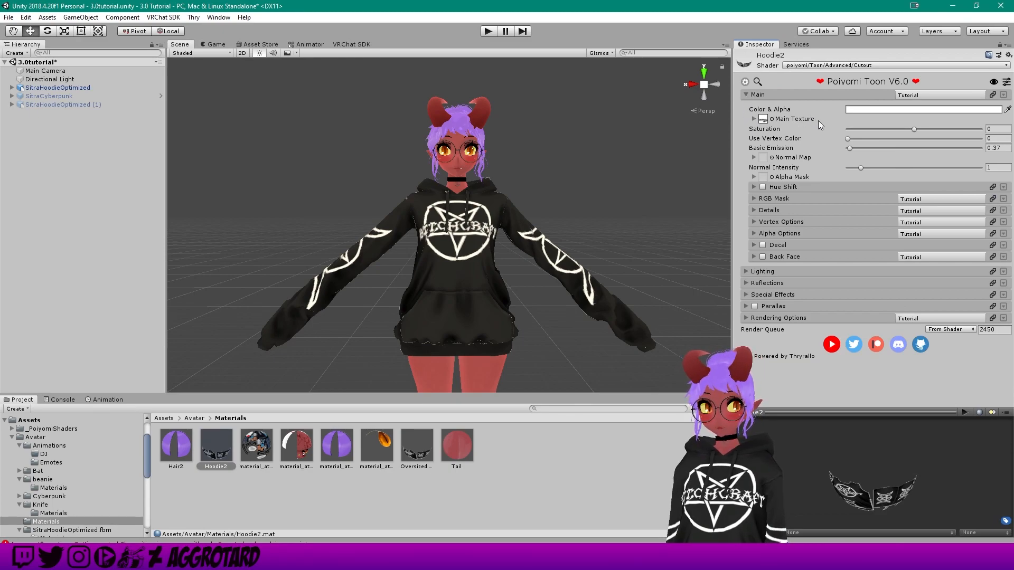
{"action": "left_click", "coordinate": [195, 419]}
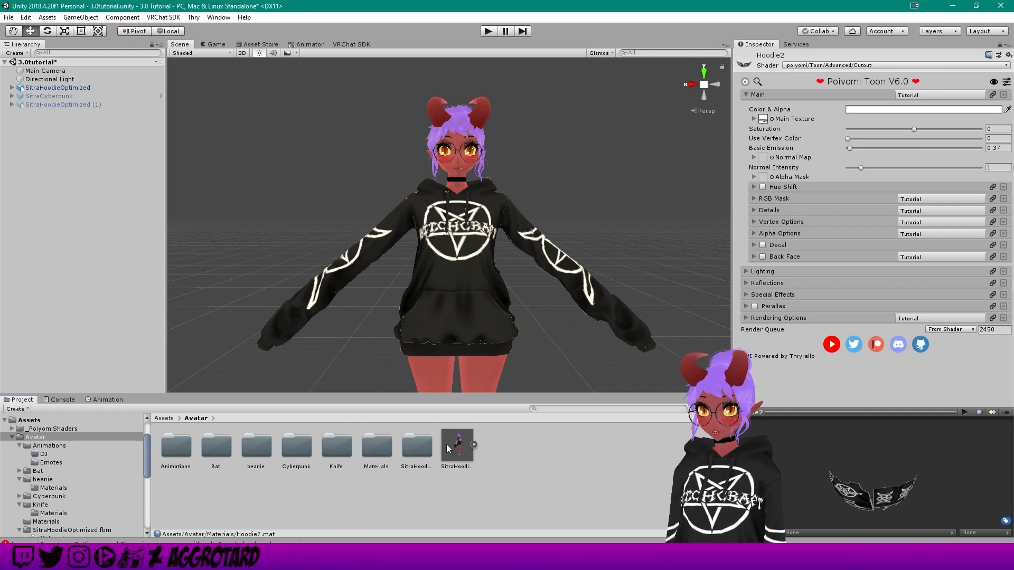
{"action": "left_click", "coordinate": [413, 449]}
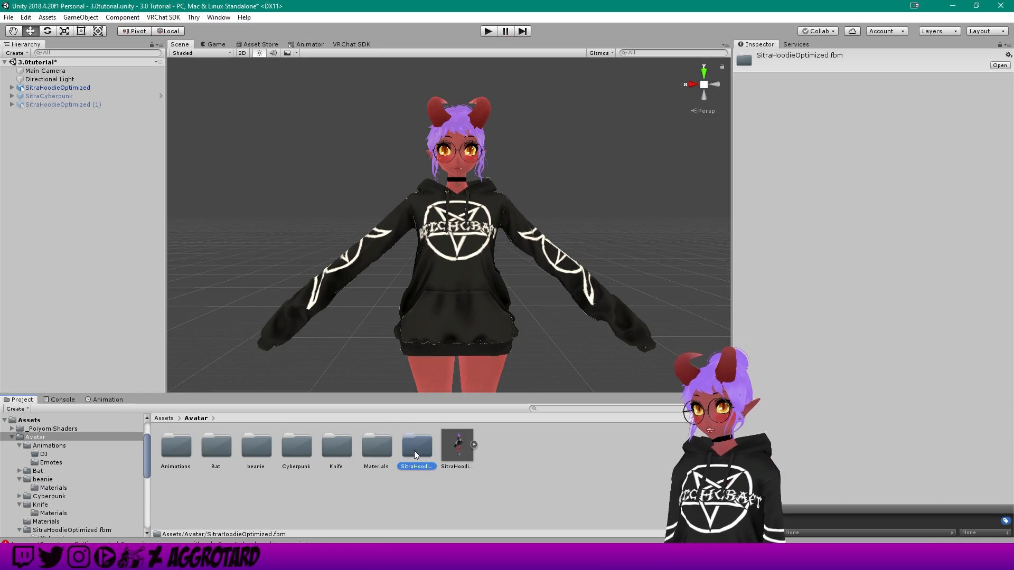
{"action": "double_click", "coordinate": [414, 451]}
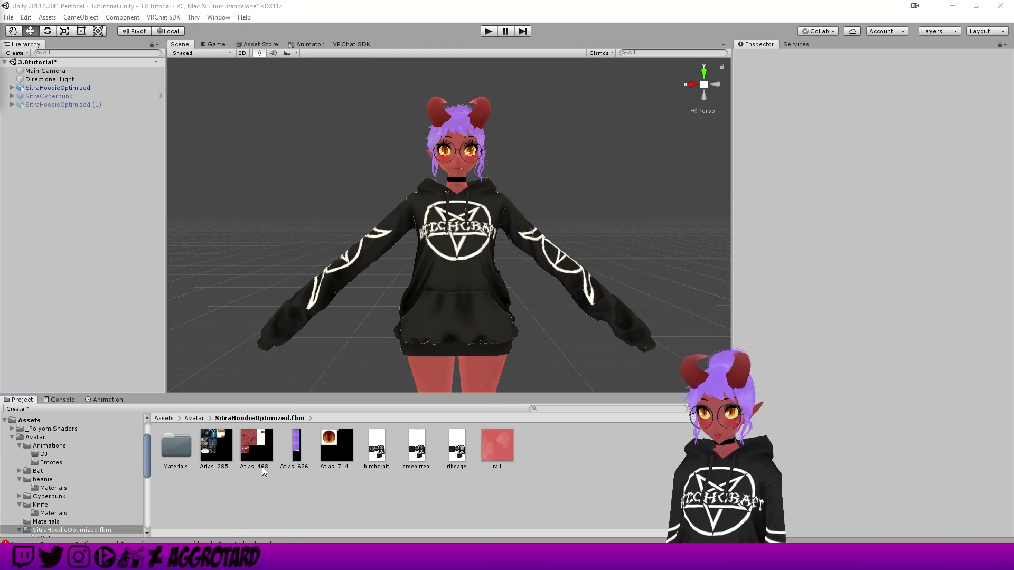
{"action": "left_click", "coordinate": [194, 418]}
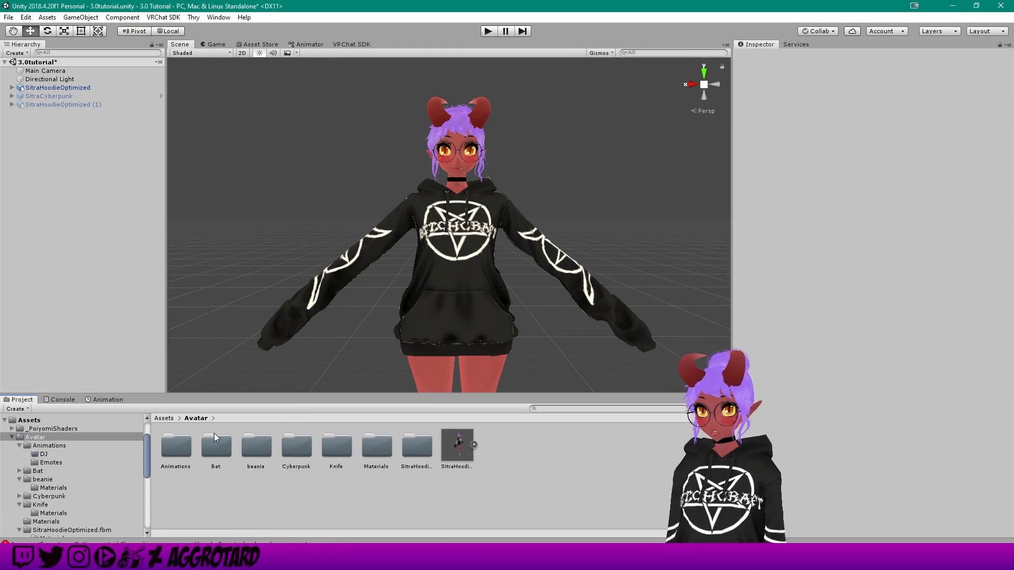
{"action": "double_click", "coordinate": [372, 448]}
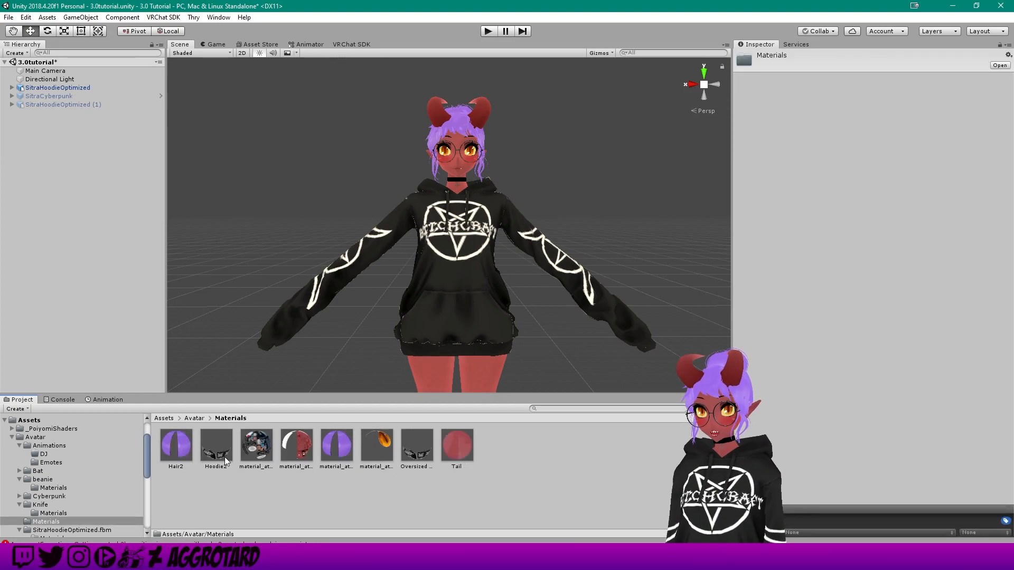
- Lock the inspector on the Hoodie2 material and assign the ribcage texture from SitraHoodieOptimized.fbm as its main texture
{"action": "left_click", "coordinate": [227, 442]}
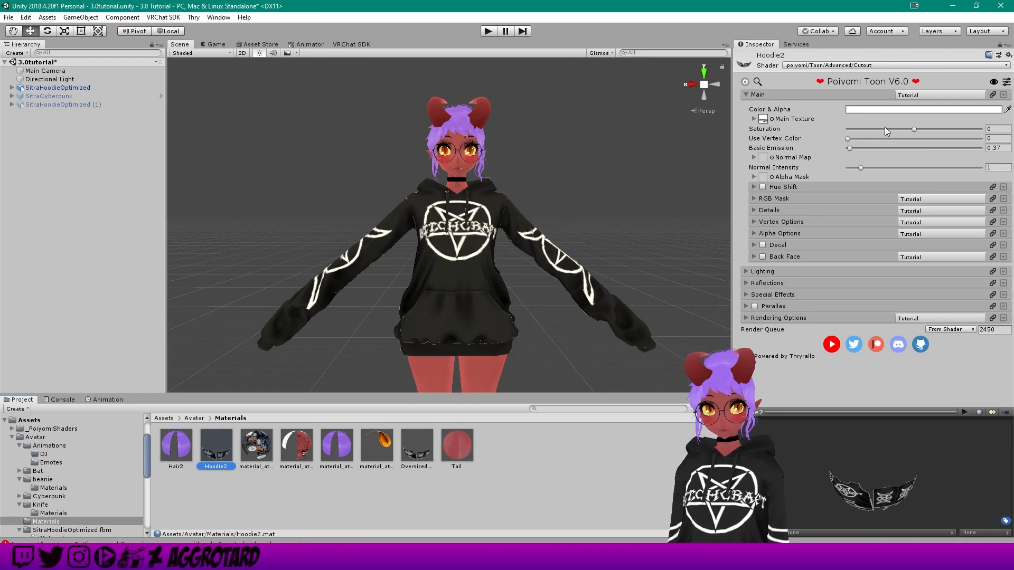
{"action": "left_click", "coordinate": [999, 48]}
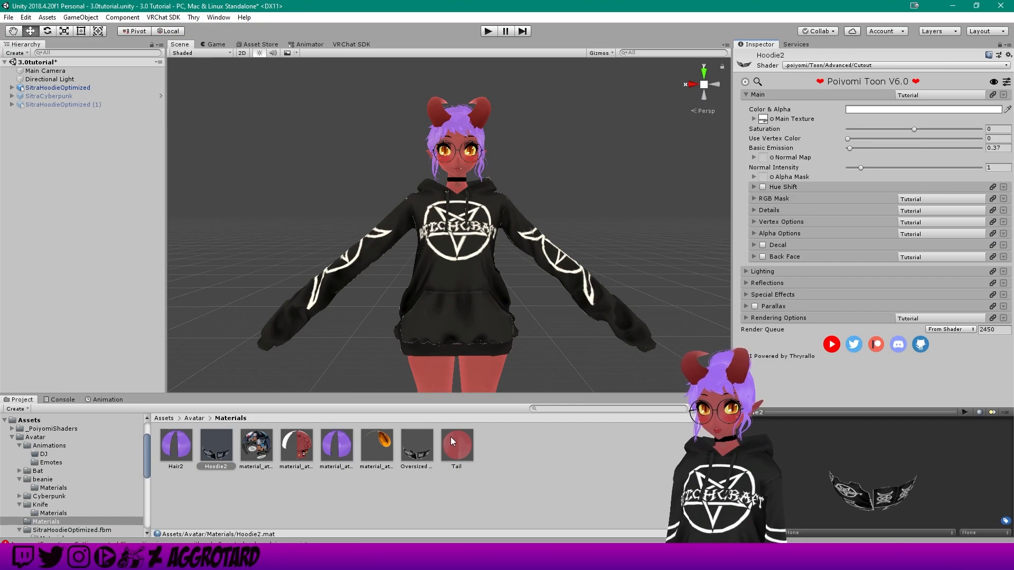
{"action": "left_click", "coordinate": [194, 418]}
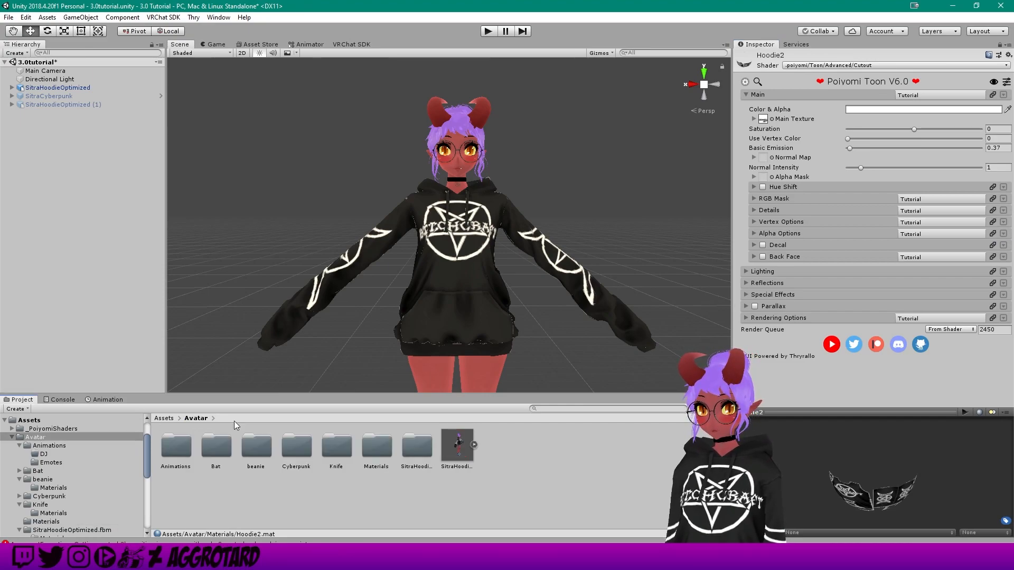
{"action": "double_click", "coordinate": [414, 450]}
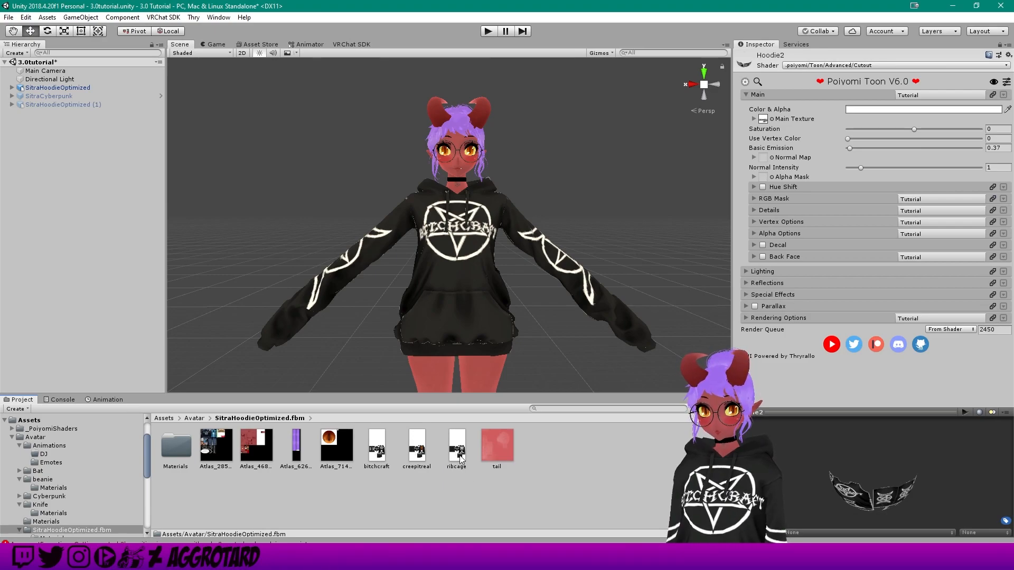
{"action": "left_click_drag", "start_coordinate": [457, 451], "coordinate": [765, 119]}
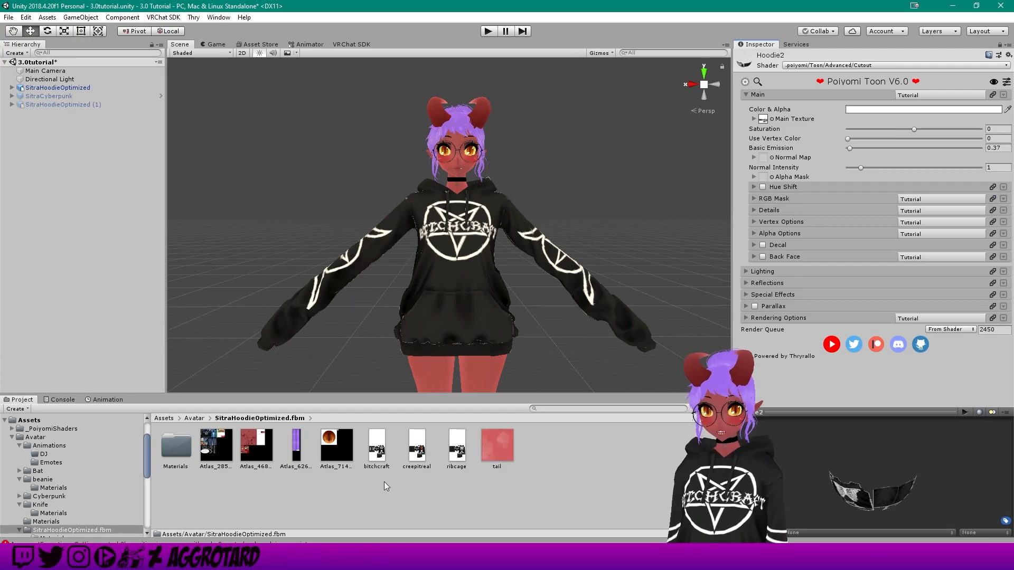
- Unlock the inspector and apply the Hair2 material from the avatar's Materials folder to the avatar's hair in the scene
{"action": "left_click", "coordinate": [194, 418]}
{"action": "double_click", "coordinate": [375, 450]}
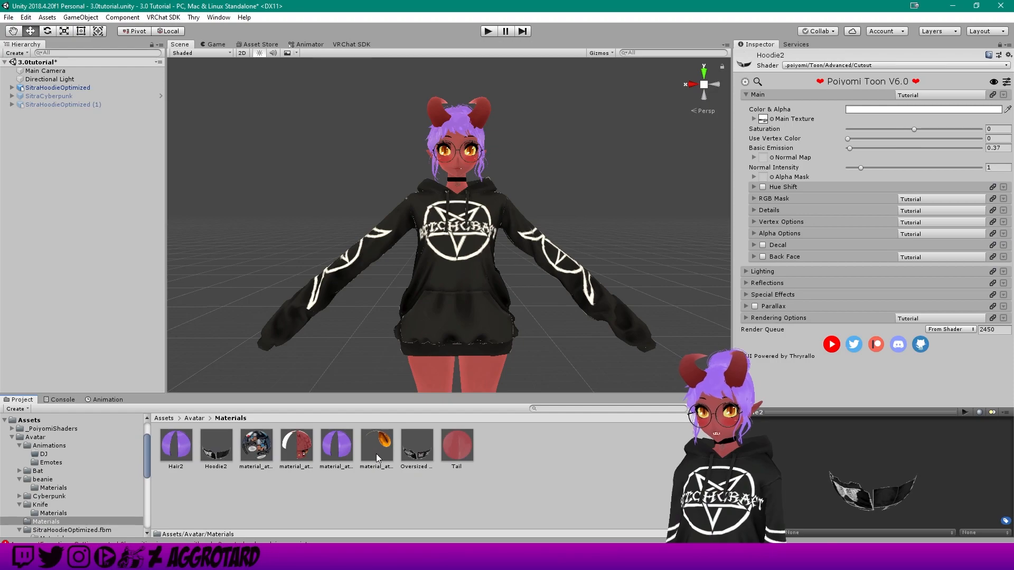
{"action": "left_click", "coordinate": [186, 454]}
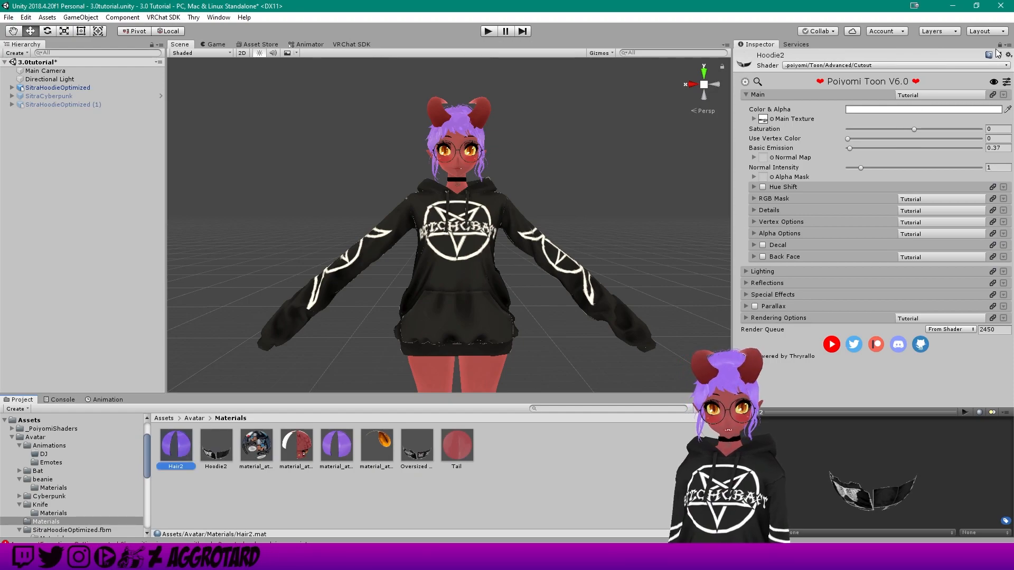
{"action": "left_click", "coordinate": [214, 455]}
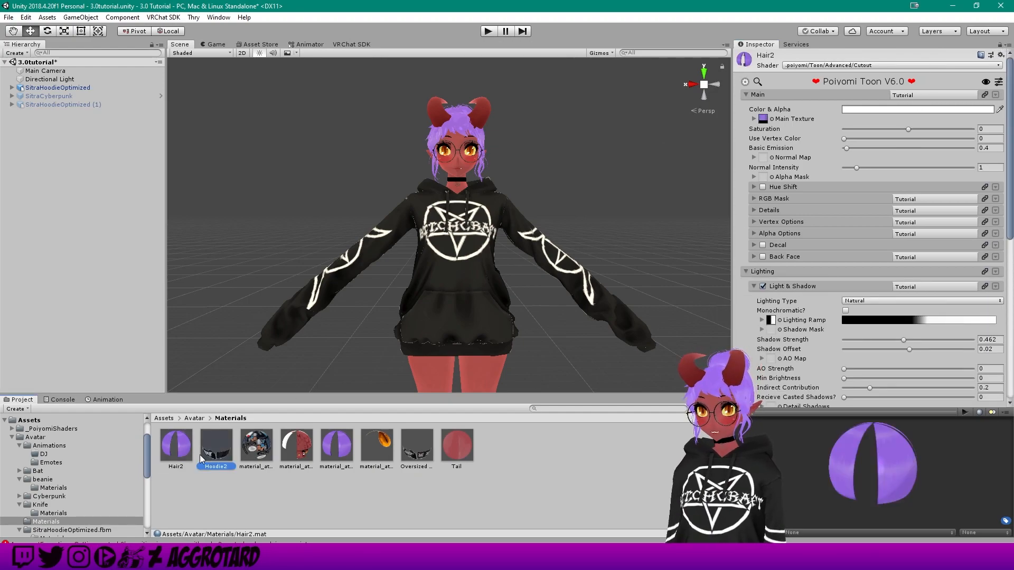
{"action": "left_click", "coordinate": [177, 452]}
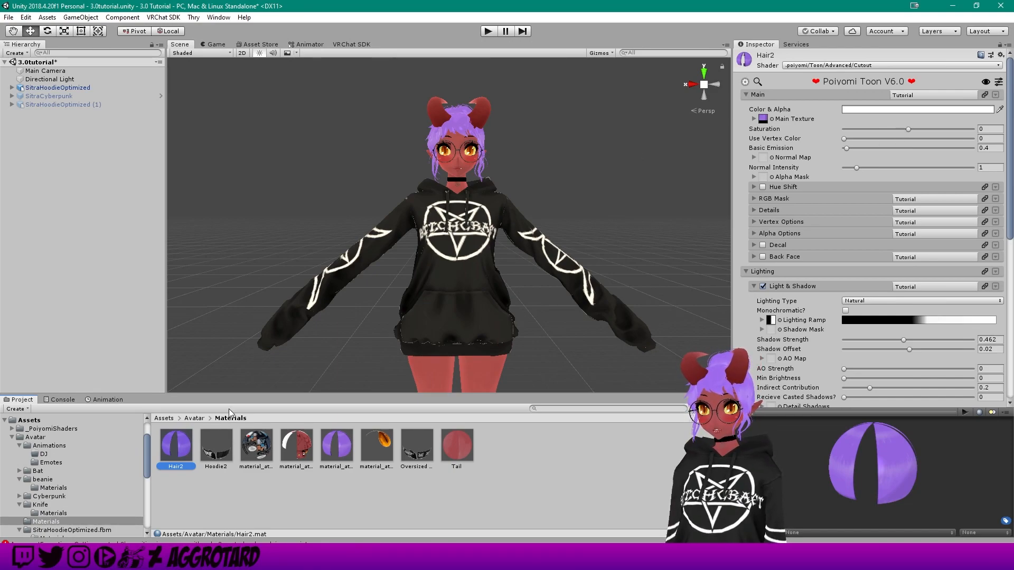
{"action": "left_click_drag", "start_coordinate": [182, 452], "coordinate": [257, 361]}
{"action": "left_click_drag", "start_coordinate": [405, 192], "coordinate": [459, 126]}
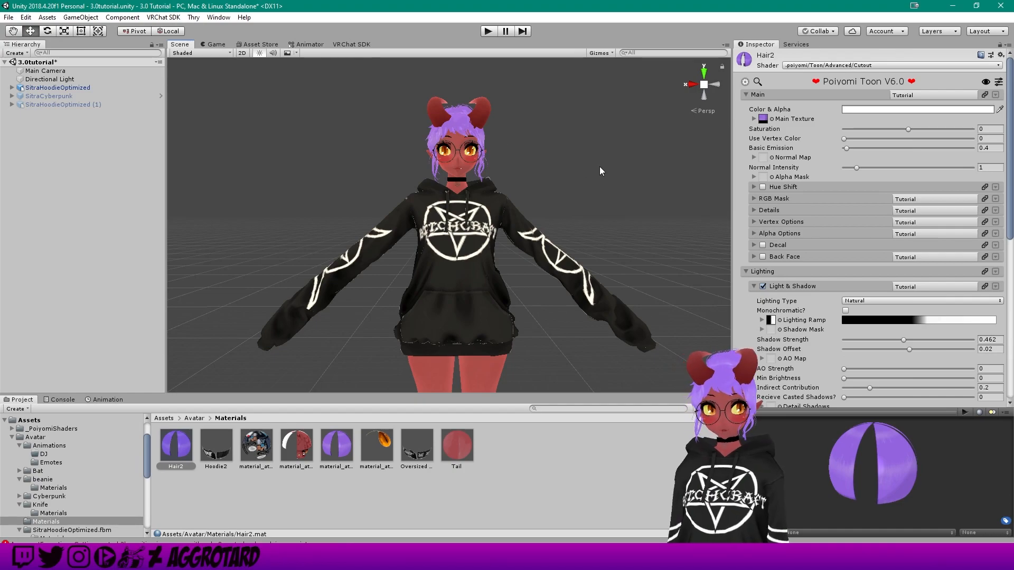
- Set the Hair2 material's color to red FF0000 and its saturation to -0.615
{"action": "left_click", "coordinate": [872, 110]}
{"action": "left_click", "coordinate": [622, 285]}
{"action": "mouse_move", "coordinate": [624, 287]}
{"action": "left_mouse_down"}
{"action": "mouse_move", "coordinate": [636, 290]}
{"action": "mouse_move", "coordinate": [635, 277]}
{"action": "left_mouse_up"}
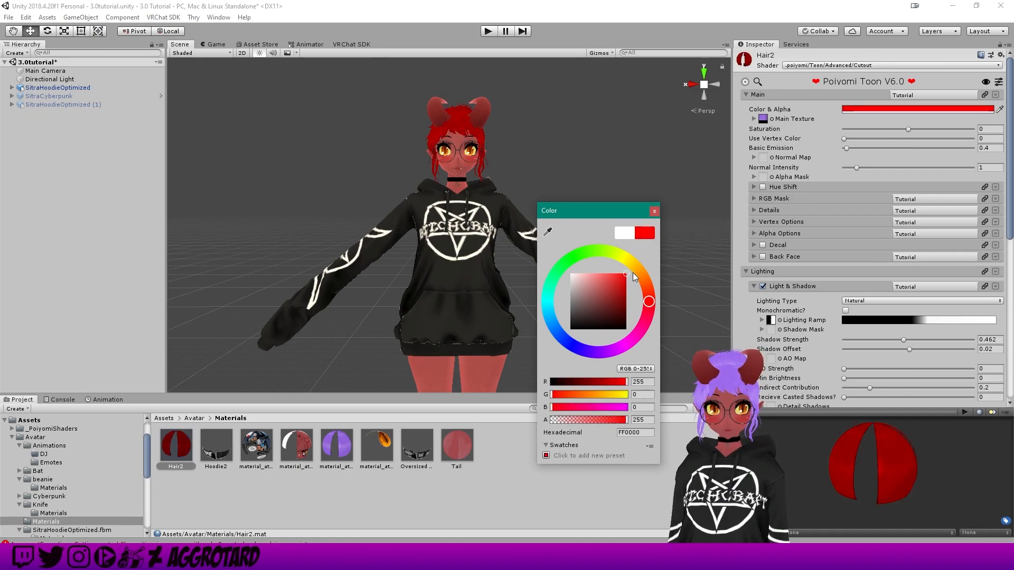
{"action": "left_click", "coordinate": [654, 211]}
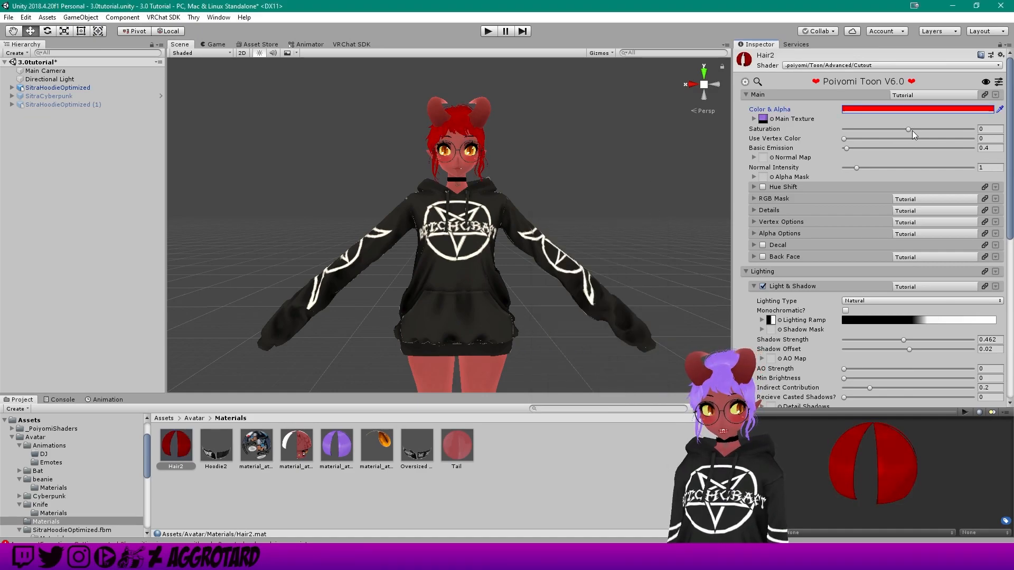
{"action": "left_click_drag", "start_coordinate": [908, 129], "coordinate": [869, 125]}
{"action": "middle_click_drag", "start_coordinate": [502, 79], "coordinate": [538, 175]}
{"action": "scroll", "coordinate": [539, 174], "scroll_direction": "up", "scroll_amount": 3}
{"action": "left_click_drag", "start_coordinate": [577, 237], "coordinate": [564, 214], "text": "alt"}
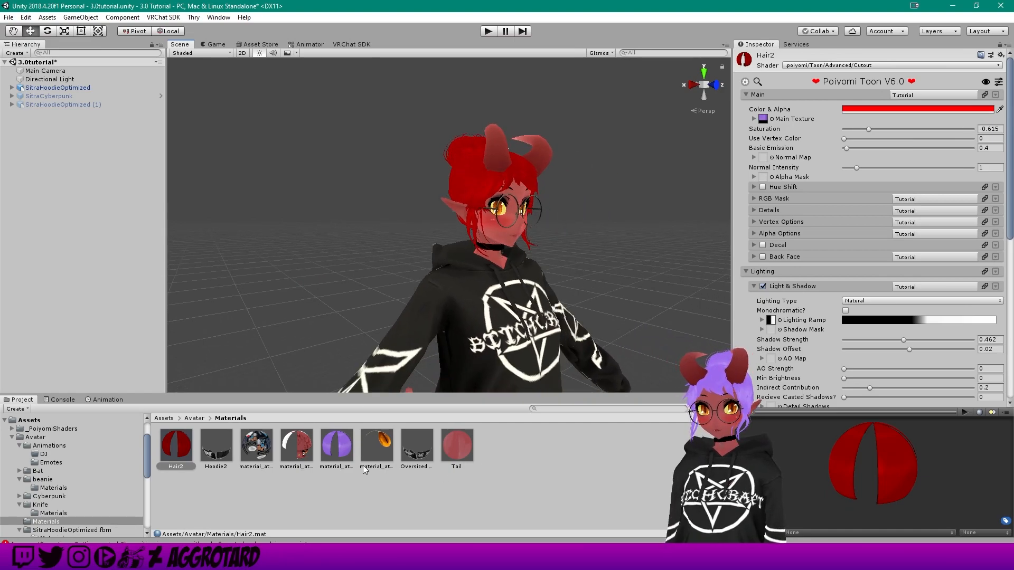
- Reapply the original purple hair material to the avatar's hair in the scene
{"action": "scroll", "coordinate": [518, 322], "scroll_direction": "down", "scroll_amount": 2}
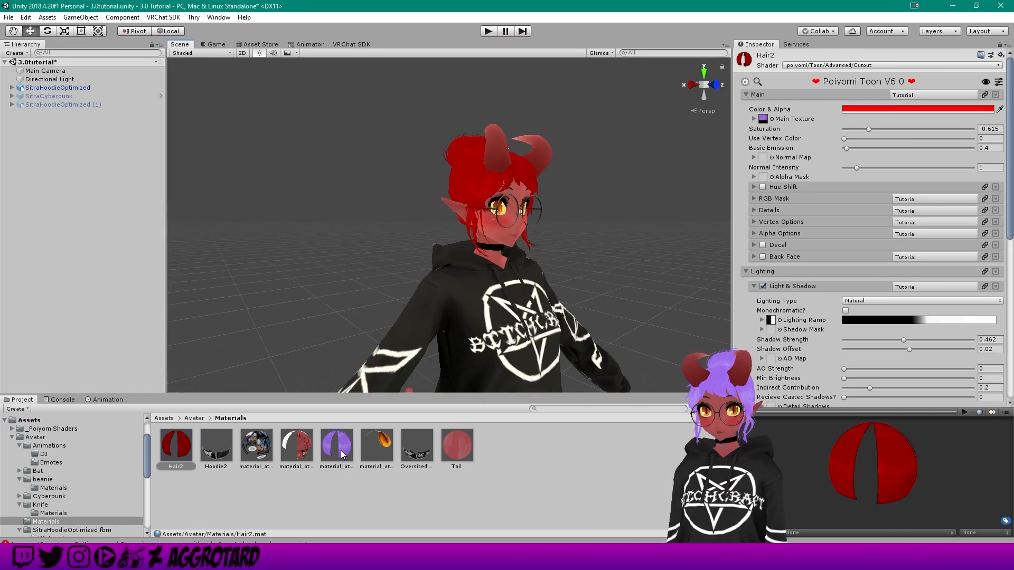
{"action": "left_click_drag", "start_coordinate": [336, 445], "coordinate": [474, 164]}
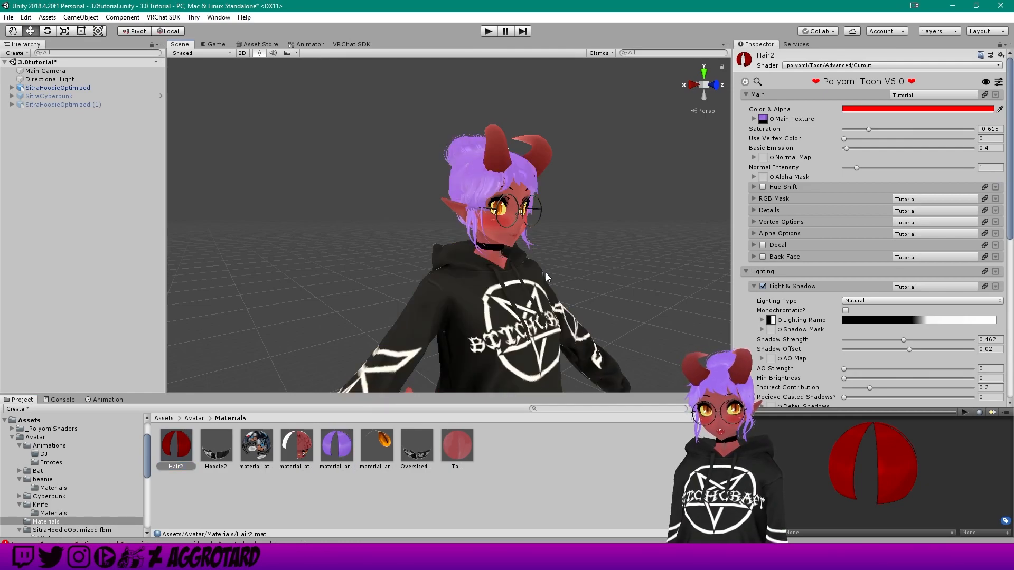
{"action": "scroll", "coordinate": [533, 250], "scroll_direction": "down", "scroll_amount": 5}
{"action": "right_click_drag", "start_coordinate": [555, 218], "coordinate": [425, 227]}
{"action": "middle_click_drag", "start_coordinate": [541, 237], "coordinate": [359, 253]}
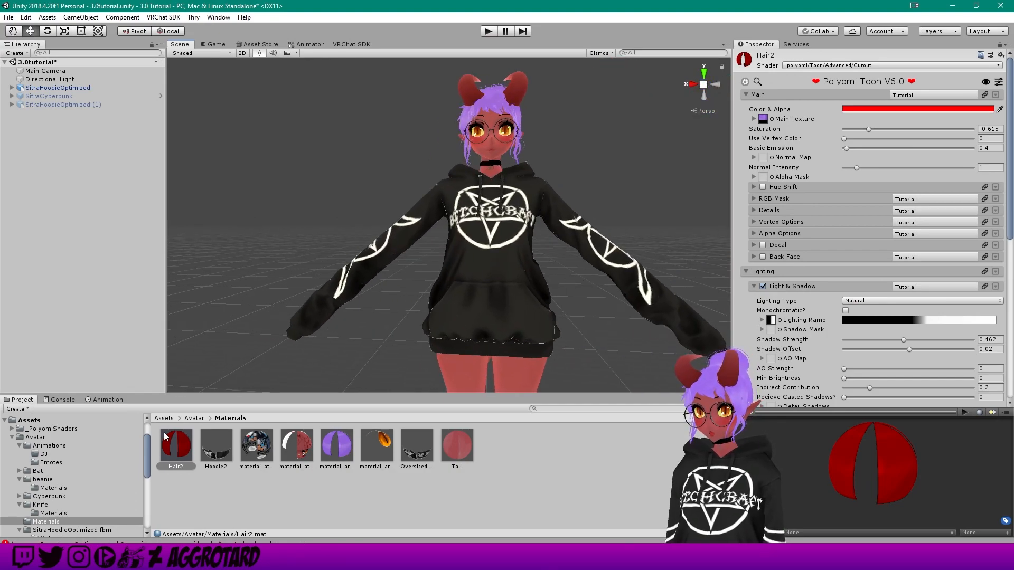
{"action": "left_click", "coordinate": [217, 449]}
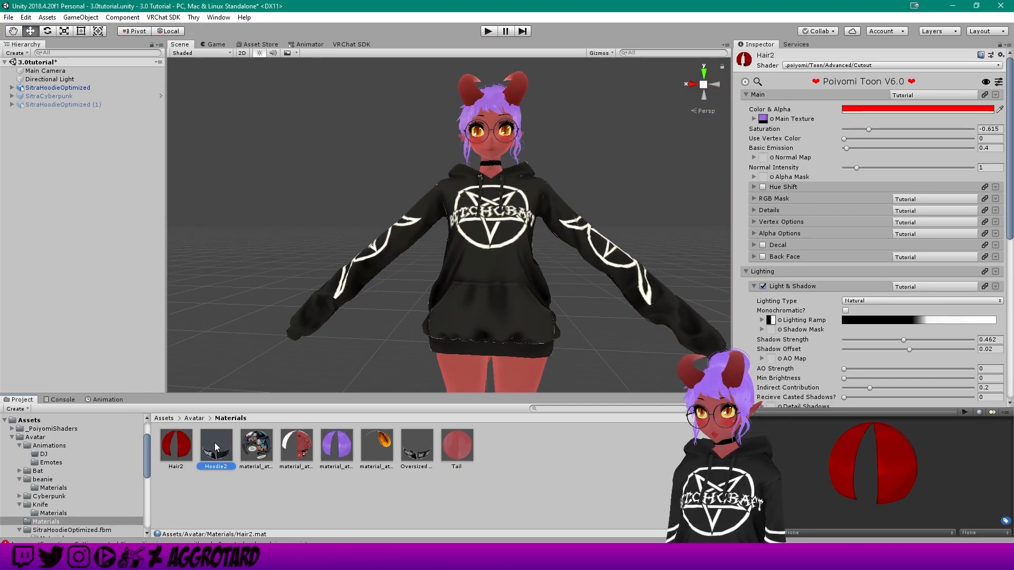
{"action": "left_click", "coordinate": [245, 492]}
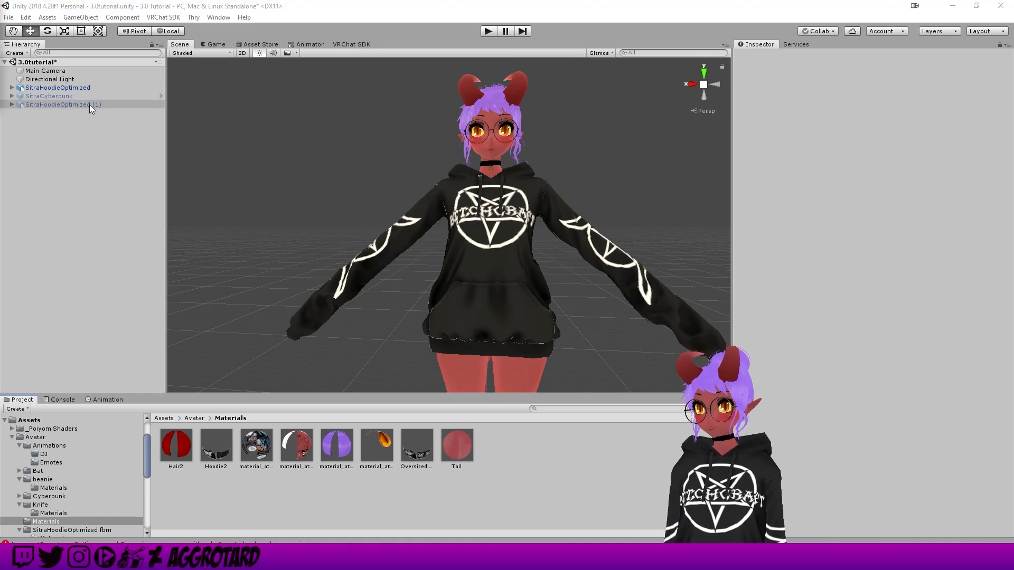
- Deactivate the SitraHoodieOptimized avatar and activate its copy SitraHoodieOptimized (1) in the scene
{"action": "left_click", "coordinate": [46, 87]}
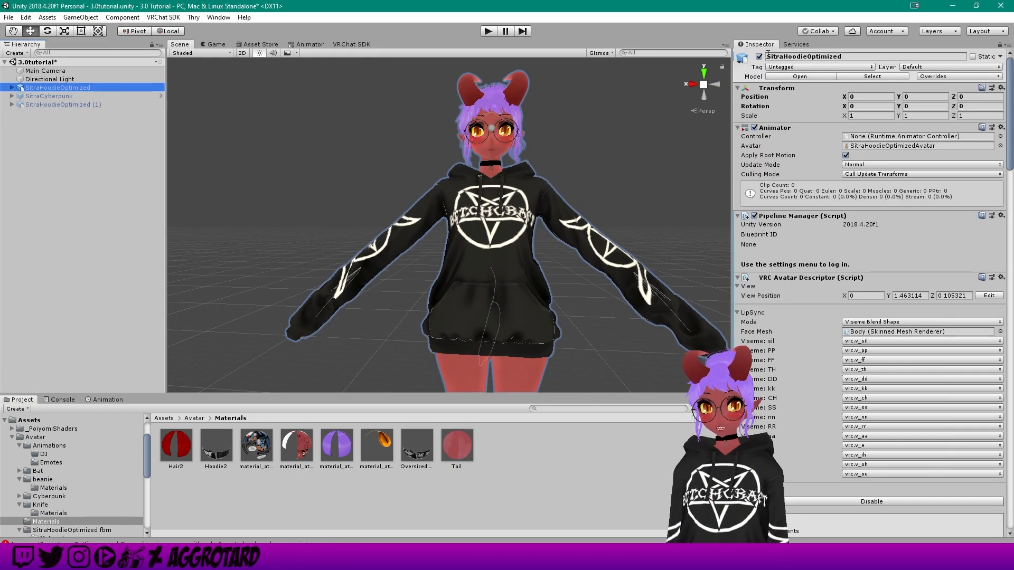
{"action": "left_click", "coordinate": [758, 57]}
{"action": "left_click", "coordinate": [70, 104]}
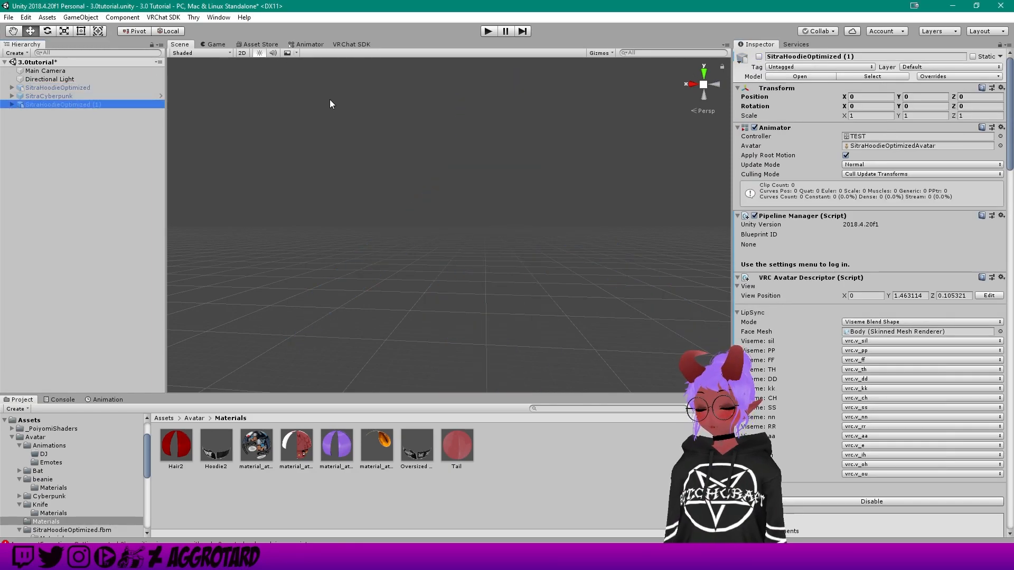
{"action": "left_click", "coordinate": [759, 57]}
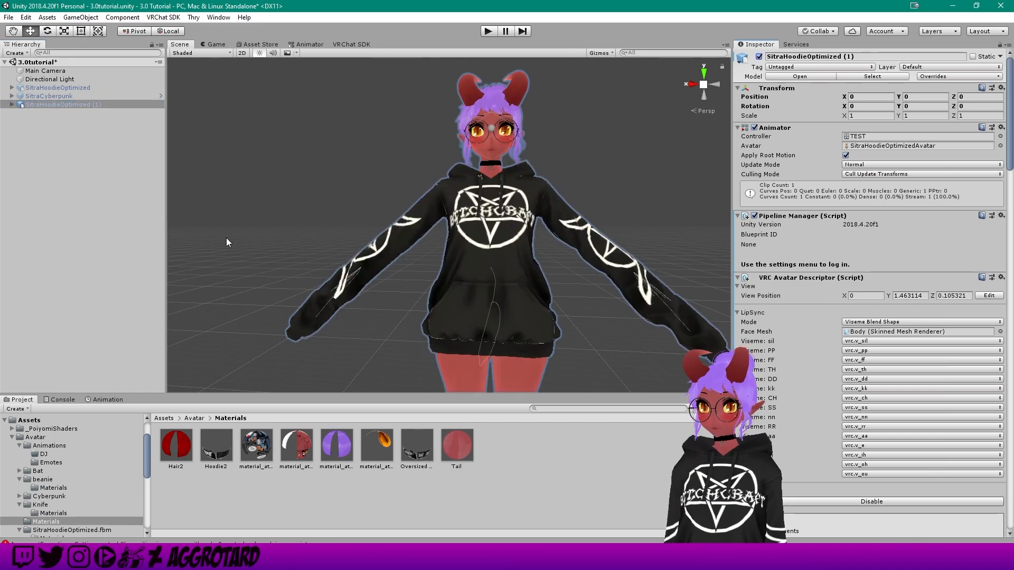
- Delete the BeanieOFF state from the TEST animator controller's base layer and add the Hoodie1 clip as its state
{"action": "left_click", "coordinate": [47, 462]}
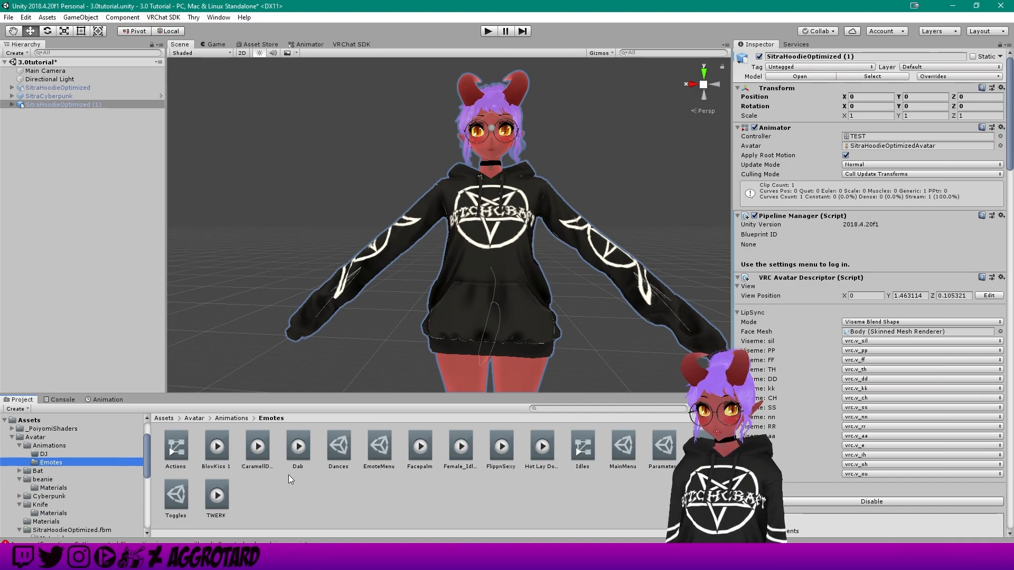
{"action": "left_click", "coordinate": [52, 446]}
{"action": "left_click", "coordinate": [340, 502]}
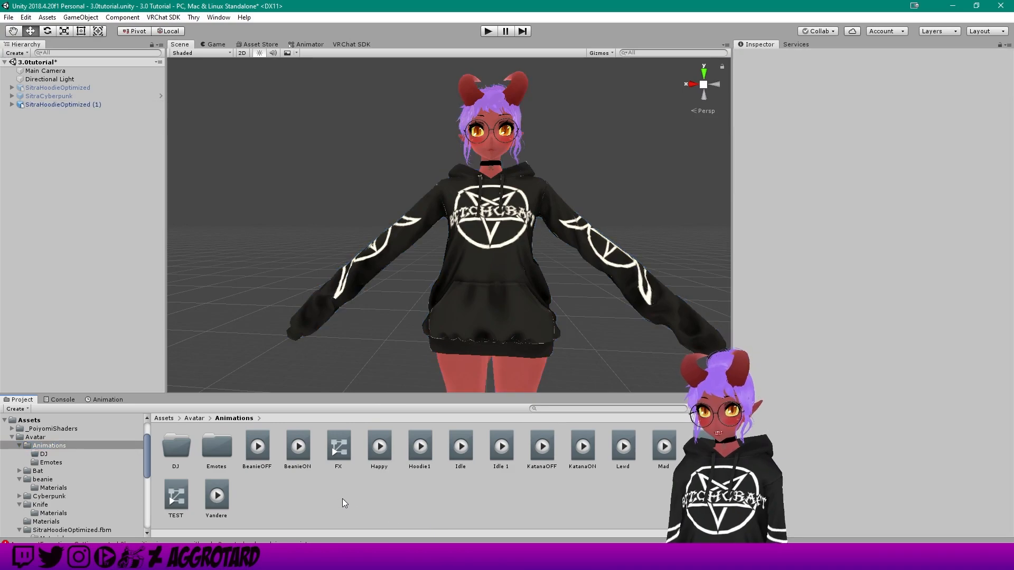
{"action": "left_click", "coordinate": [420, 449]}
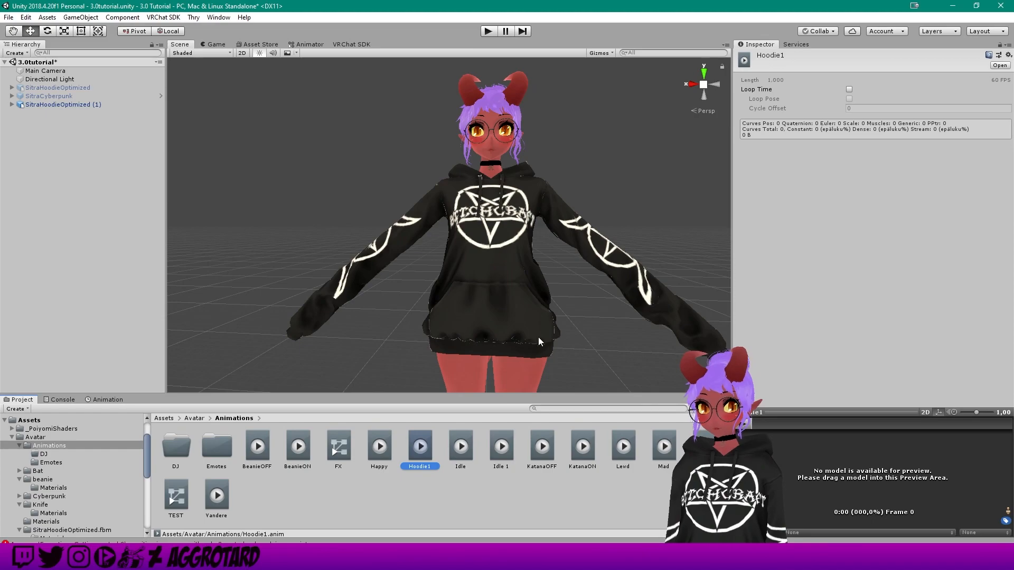
{"action": "left_click", "coordinate": [182, 495]}
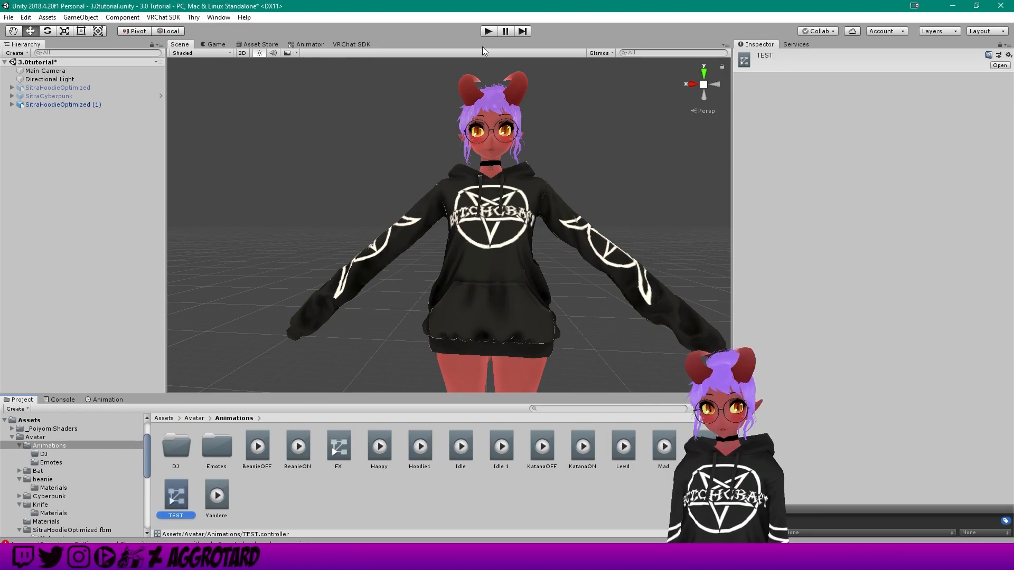
{"action": "left_click", "coordinate": [306, 44]}
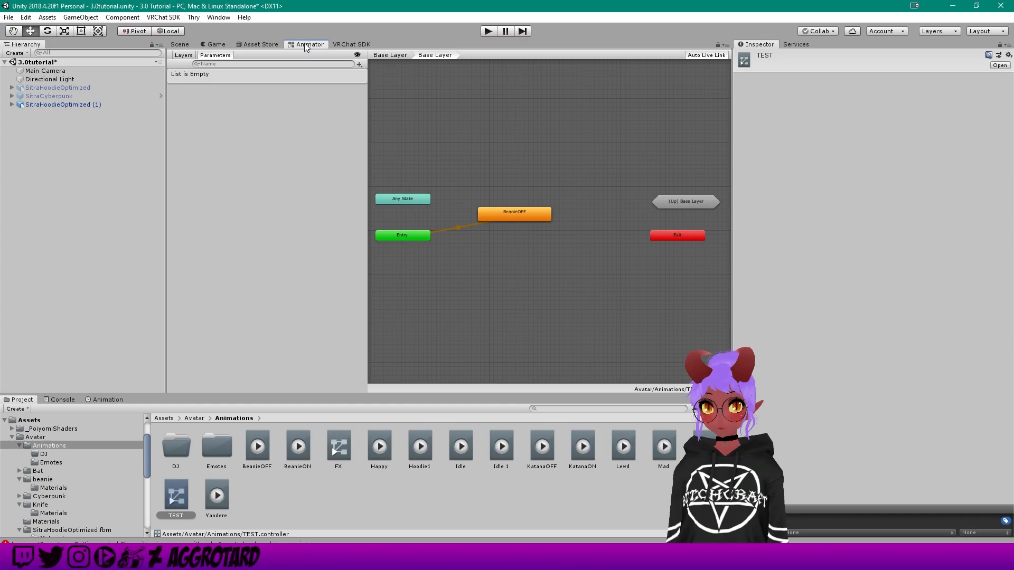
{"action": "left_click", "coordinate": [531, 217]}
{"action": "key", "text": "Delete"}
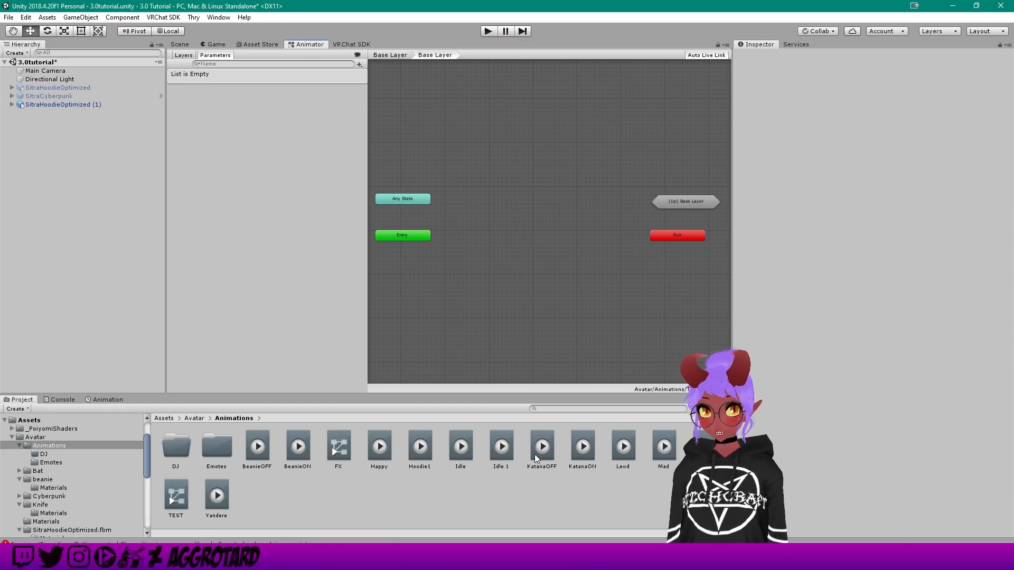
{"action": "left_click_drag", "start_coordinate": [423, 453], "coordinate": [478, 274]}
{"action": "left_click_drag", "start_coordinate": [463, 211], "coordinate": [477, 214]}
{"action": "scroll", "coordinate": [489, 217], "scroll_direction": "up", "scroll_amount": 3}
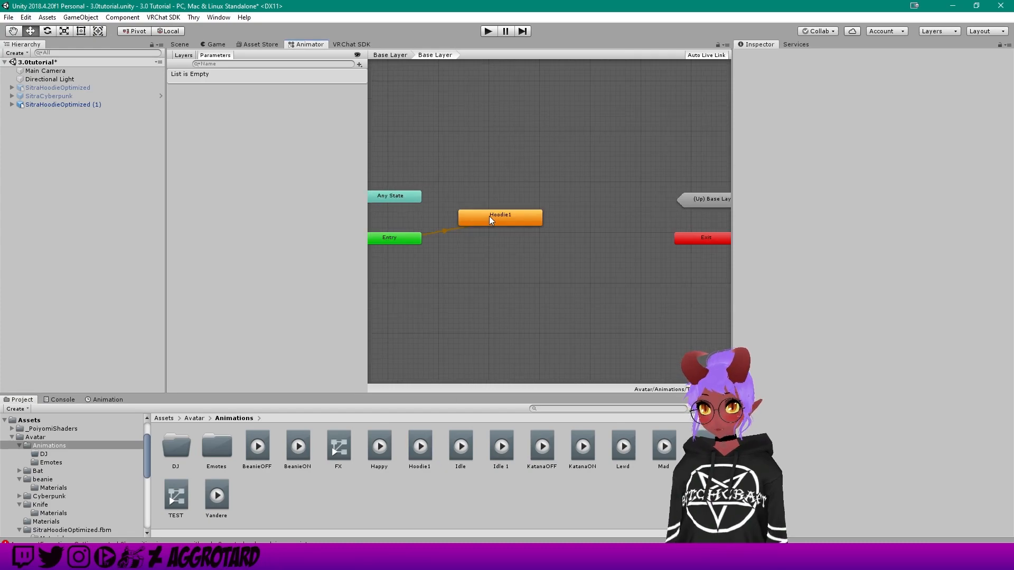
- Start keyframe recording in the Hoodie1 animation clip on the SitraHoodieOptimized (1) avatar
{"action": "scroll", "coordinate": [489, 217], "scroll_direction": "down", "scroll_amount": 2}
{"action": "scroll", "coordinate": [489, 217], "scroll_direction": "down", "scroll_amount": 1}
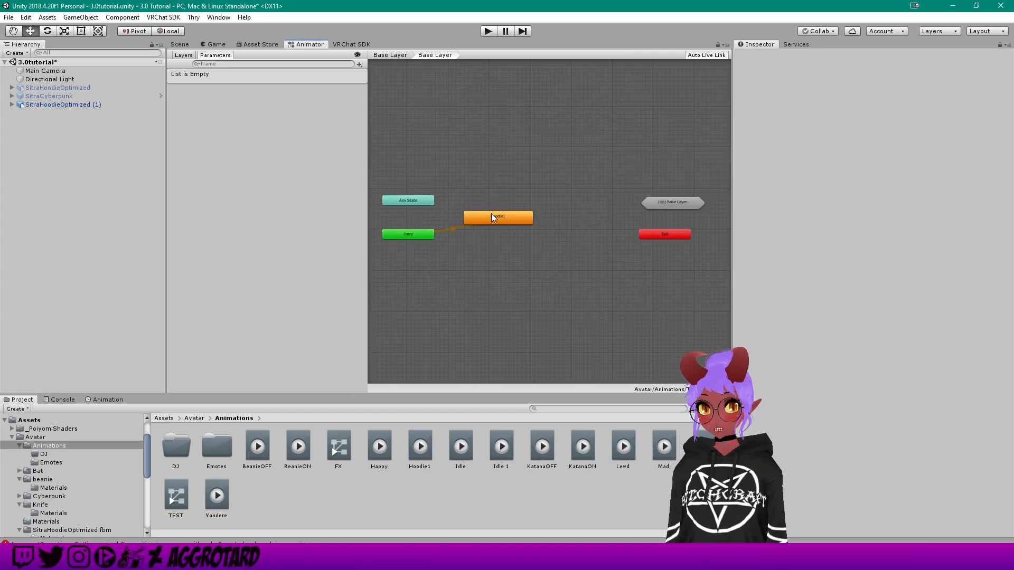
{"action": "left_click", "coordinate": [180, 44]}
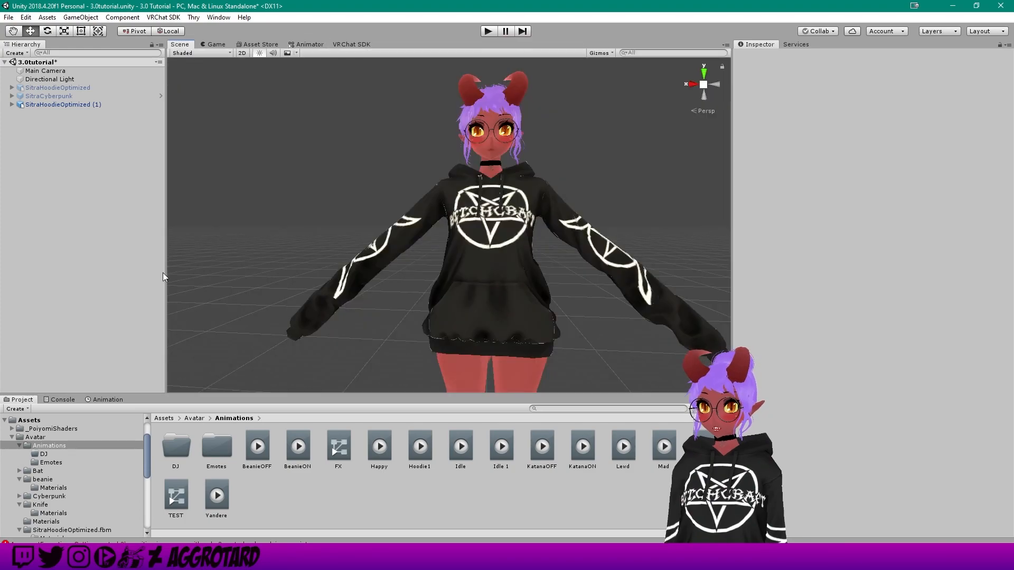
{"action": "left_click", "coordinate": [108, 399]}
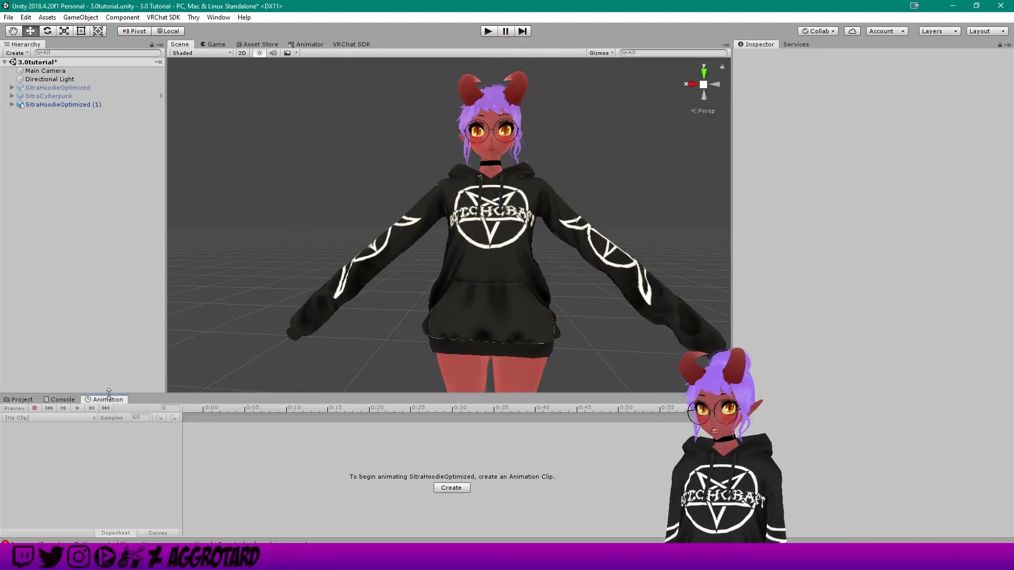
{"action": "left_click", "coordinate": [47, 105]}
{"action": "middle_click_drag", "start_coordinate": [527, 264], "coordinate": [446, 274]}
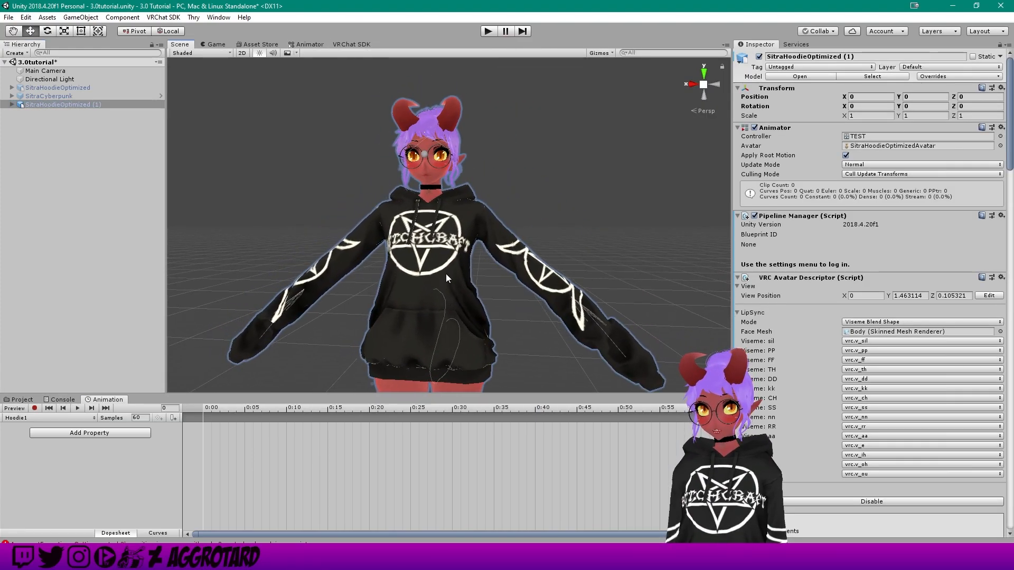
{"action": "scroll", "coordinate": [436, 266], "scroll_direction": "up", "scroll_amount": 3}
{"action": "scroll", "coordinate": [436, 266], "scroll_direction": "down", "scroll_amount": 3}
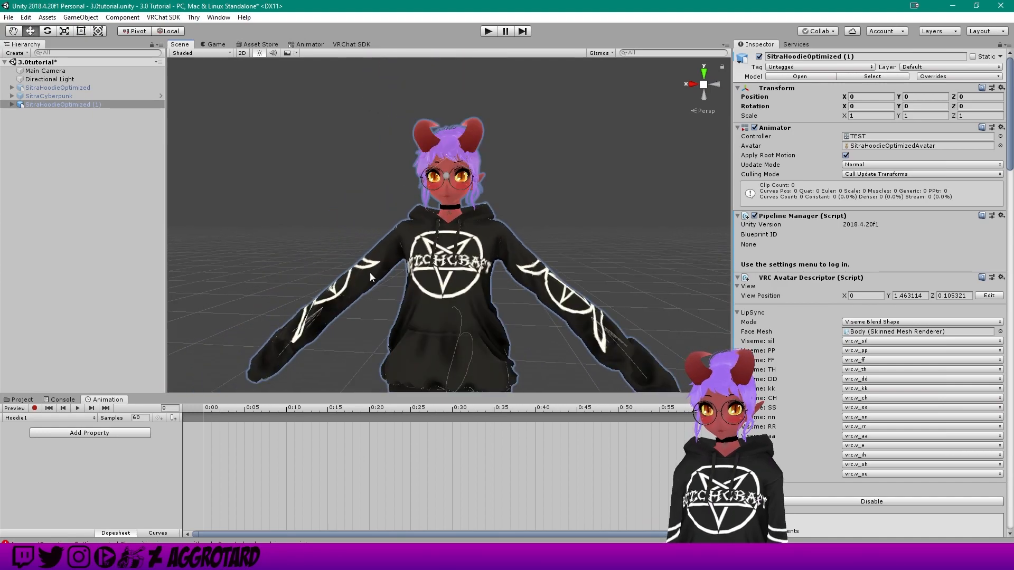
{"action": "middle_click_drag", "start_coordinate": [341, 357], "coordinate": [341, 275]}
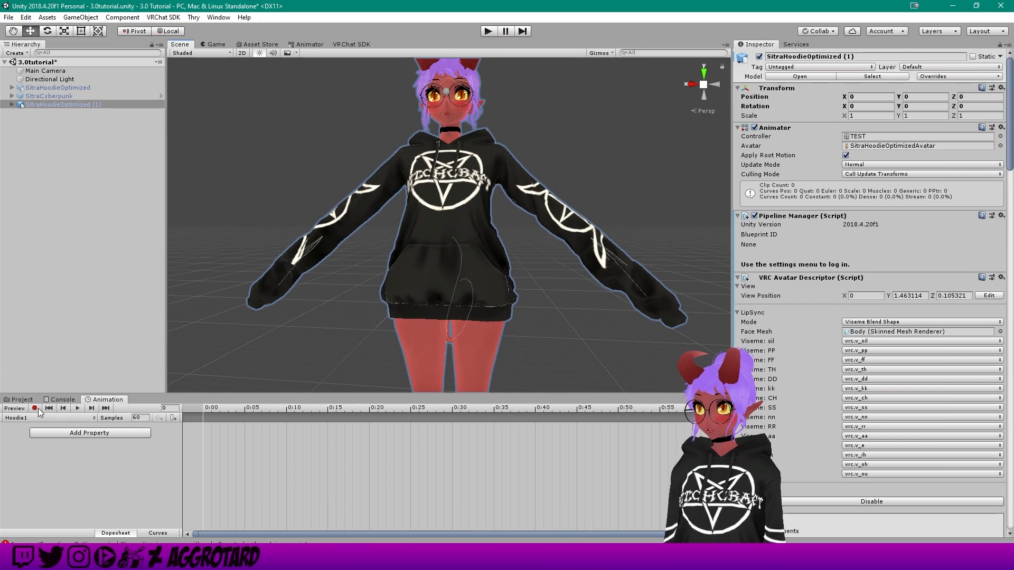
{"action": "left_click", "coordinate": [34, 408]}
{"action": "middle_click_drag", "start_coordinate": [416, 331], "coordinate": [402, 159]}
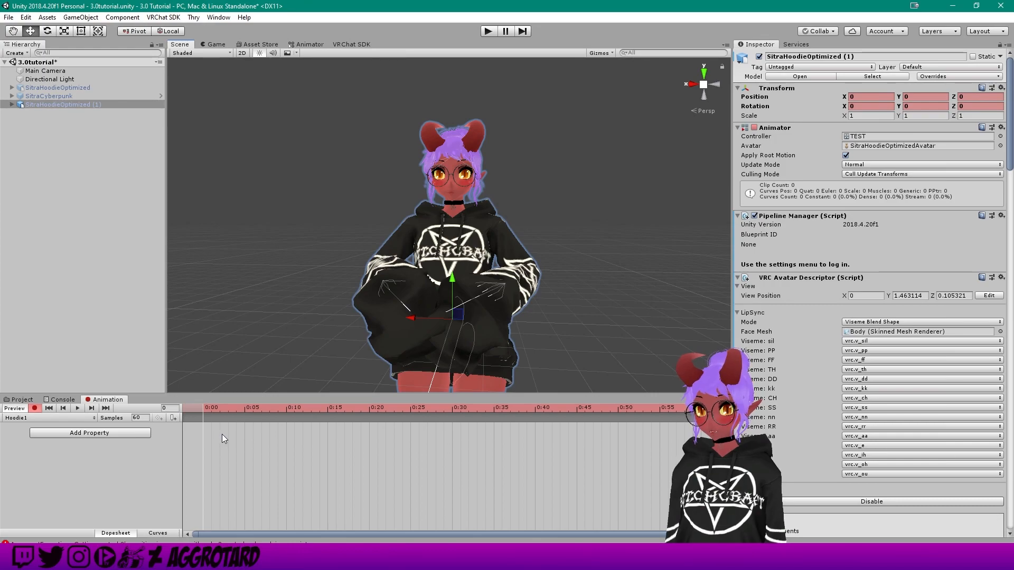
- Record the Hoodie2 material on the avatar's hoodie and the Hair2 material on its hair from the Avatar Materials folder
{"action": "left_click", "coordinate": [23, 401]}
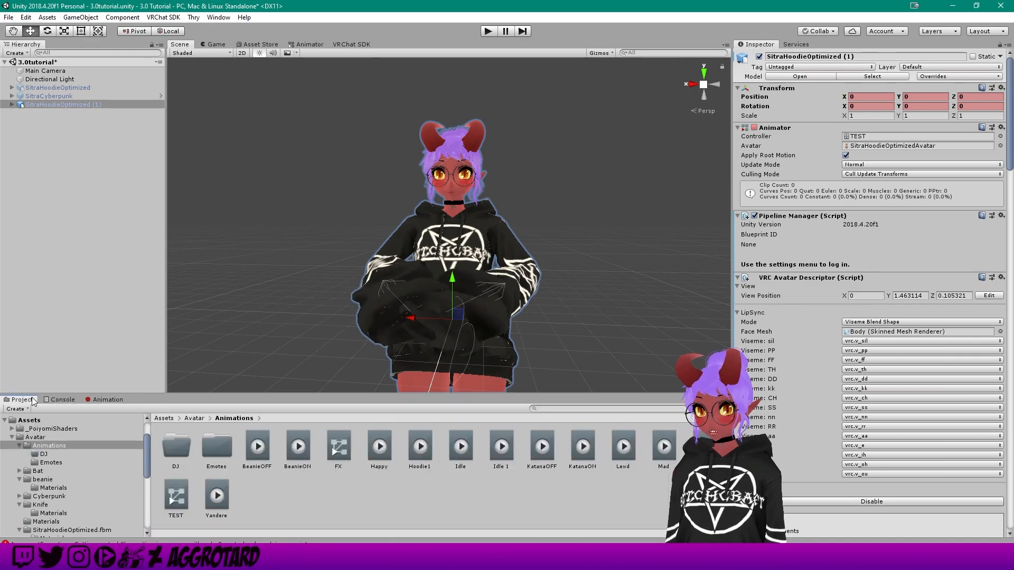
{"action": "left_click", "coordinate": [43, 438]}
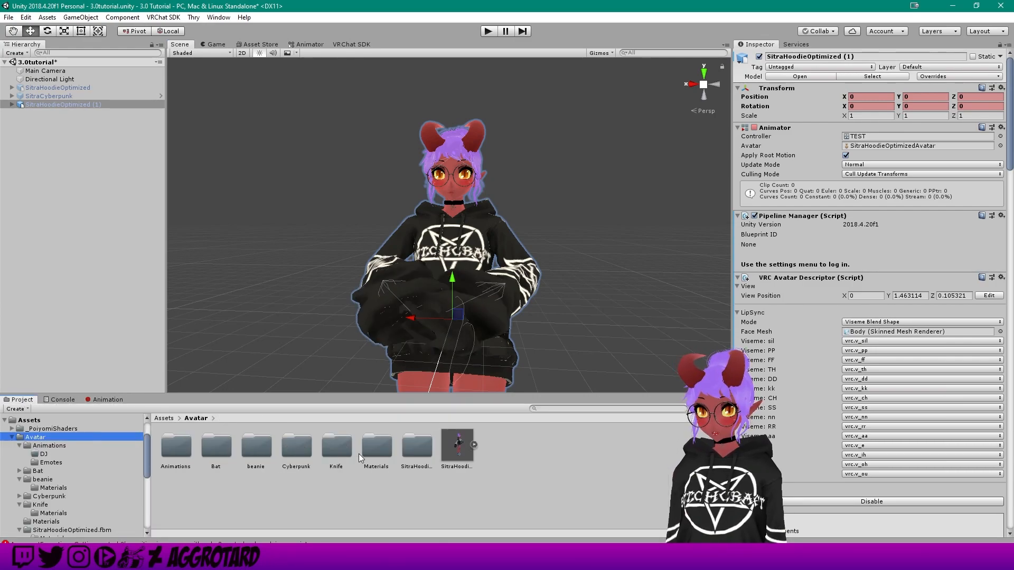
{"action": "double_click", "coordinate": [385, 453]}
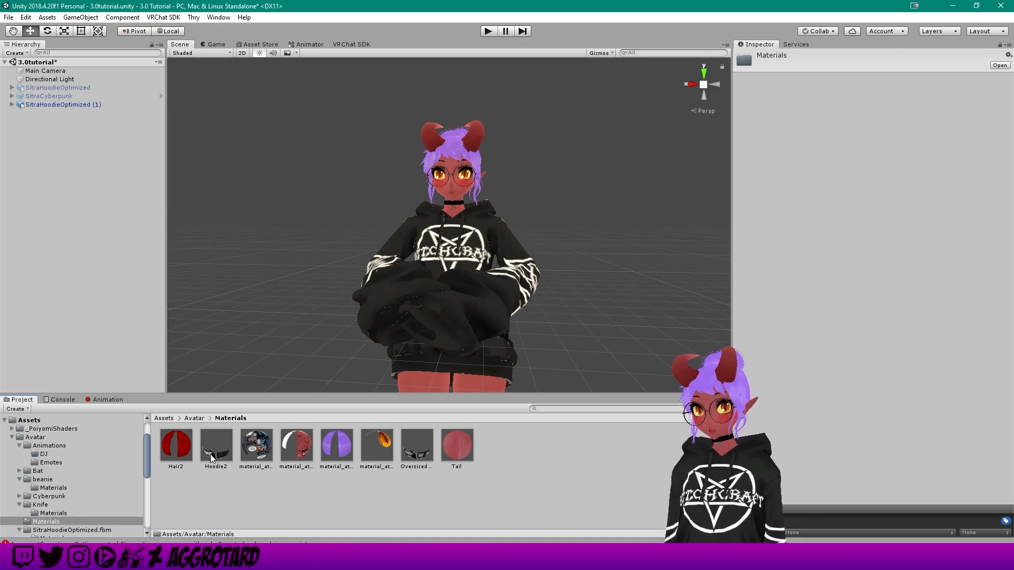
{"action": "left_click_drag", "start_coordinate": [210, 454], "coordinate": [451, 246]}
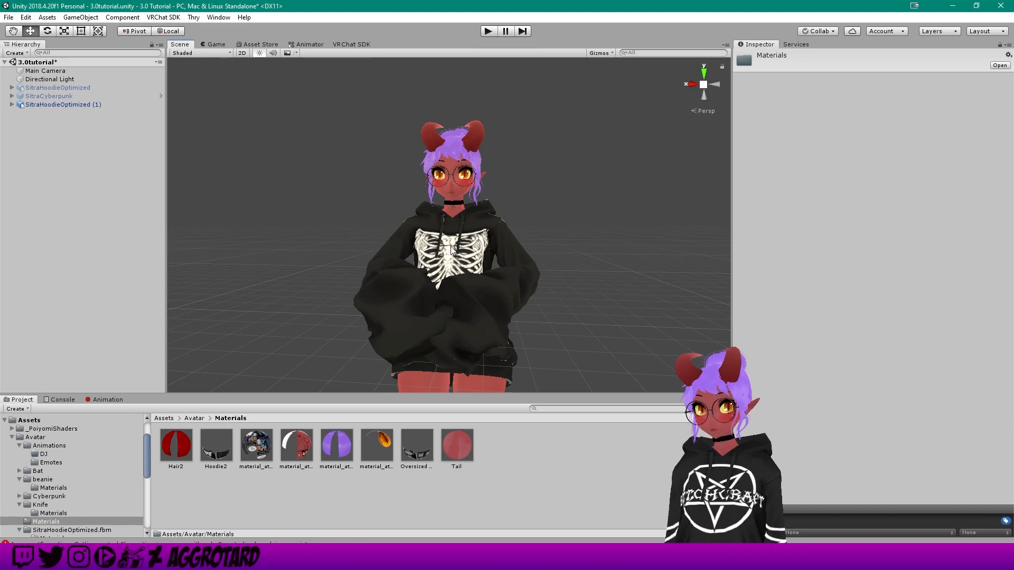
{"action": "left_click_drag", "start_coordinate": [189, 442], "coordinate": [441, 157]}
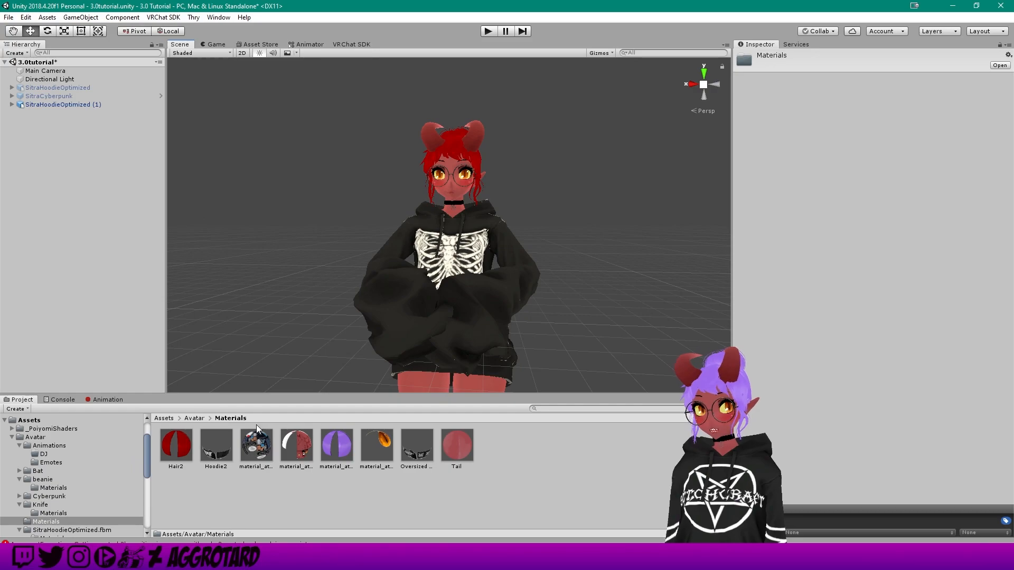
- Add keyframes for both recorded material swaps at frame 1 of the Hoodie1 clip and stop recording
{"action": "left_click", "coordinate": [105, 399]}
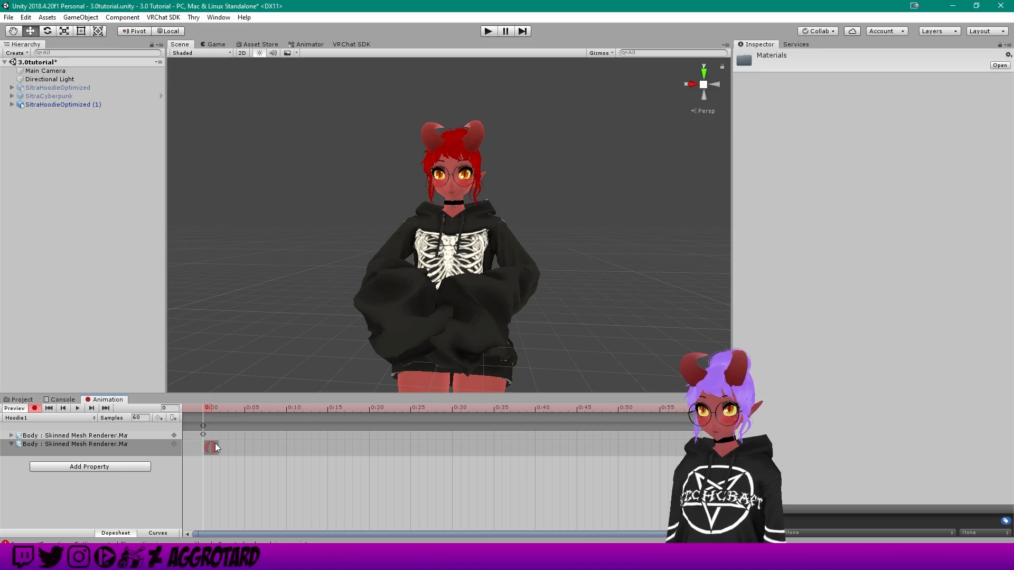
{"action": "scroll", "coordinate": [391, 475], "scroll_direction": "down", "scroll_amount": 5}
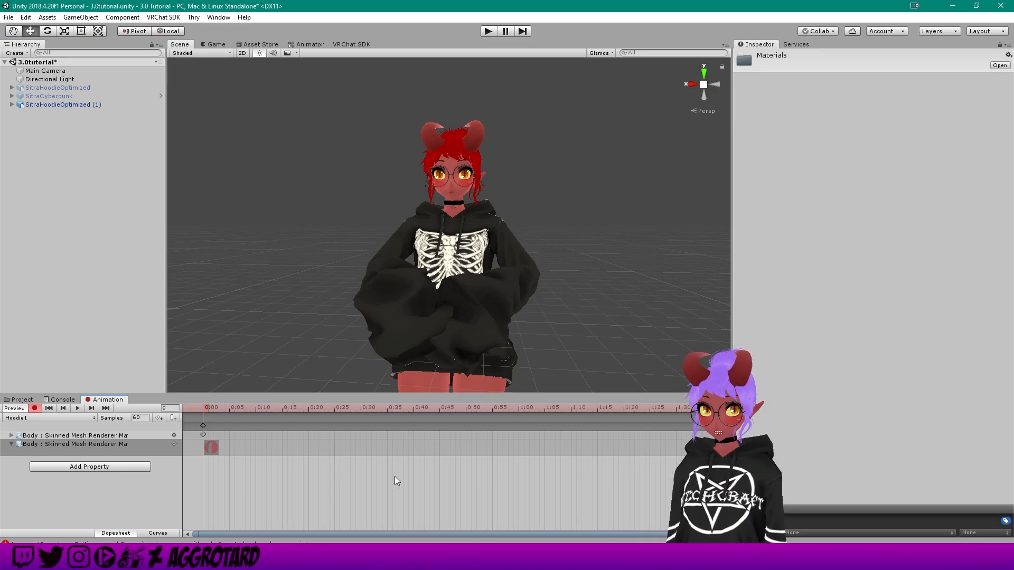
{"action": "scroll", "coordinate": [396, 476], "scroll_direction": "up", "scroll_amount": 2}
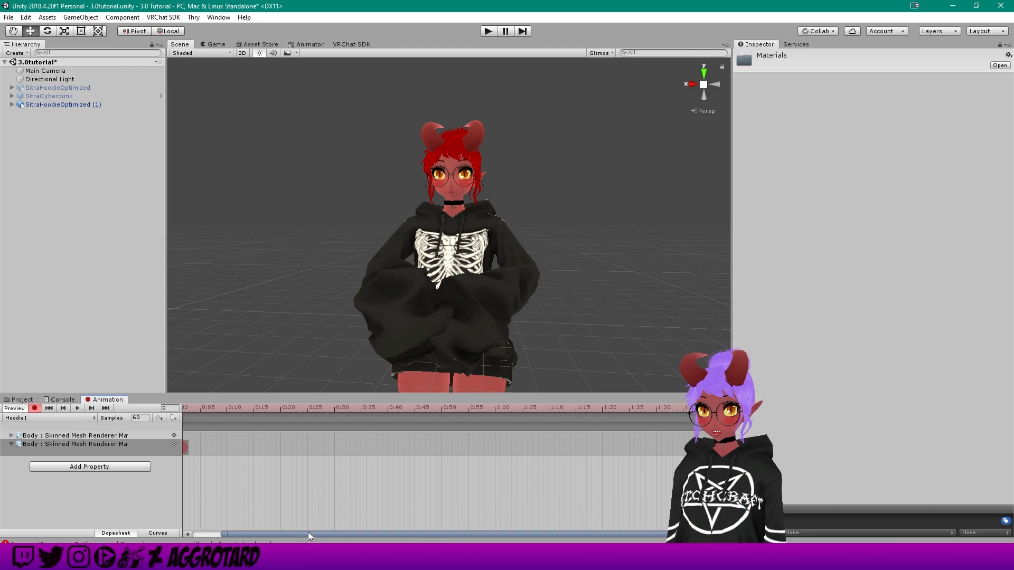
{"action": "left_click_drag", "start_coordinate": [309, 534], "coordinate": [273, 533]}
{"action": "scroll", "coordinate": [201, 439], "scroll_direction": "up", "scroll_amount": 2}
{"action": "left_click", "coordinate": [203, 434]}
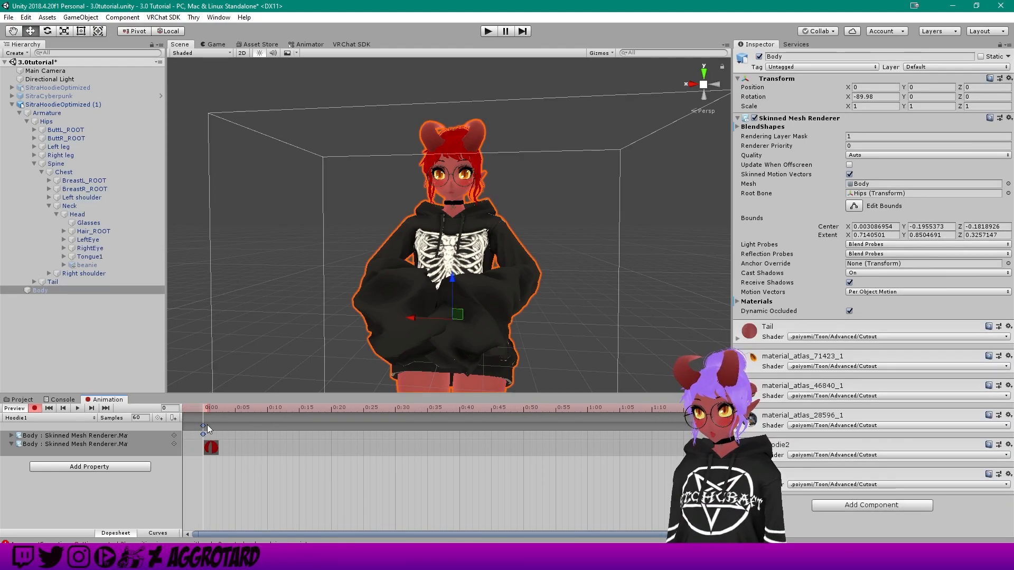
{"action": "scroll", "coordinate": [211, 448], "scroll_direction": "up", "scroll_amount": 1}
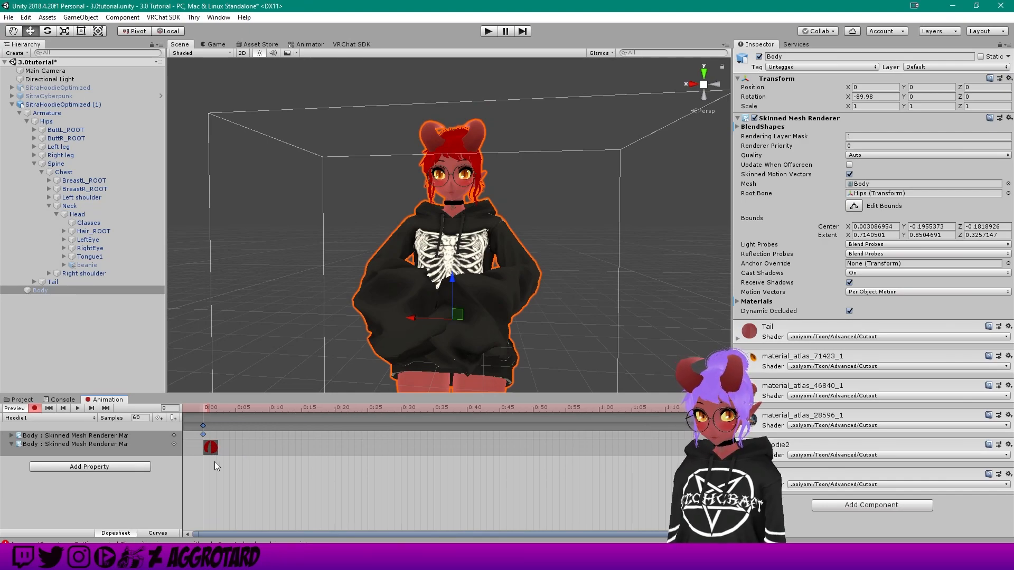
{"action": "left_click", "coordinate": [209, 407]}
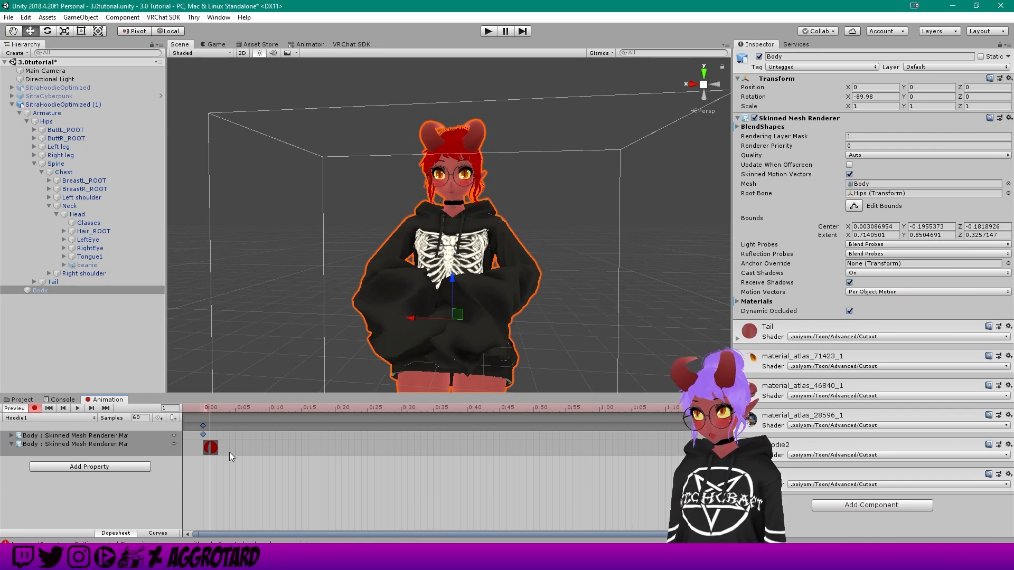
{"action": "key", "text": "k"}
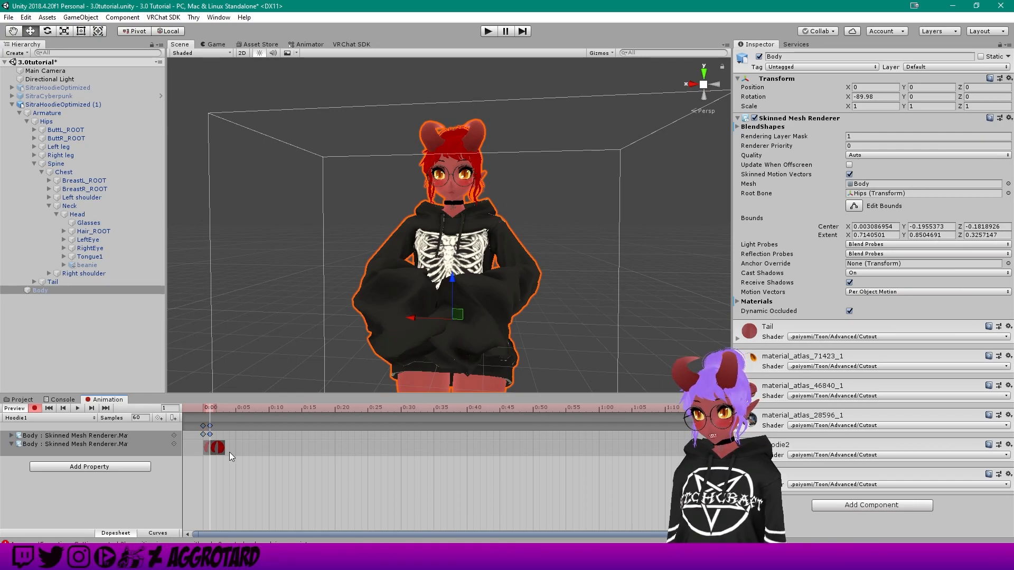
{"action": "left_click", "coordinate": [36, 409]}
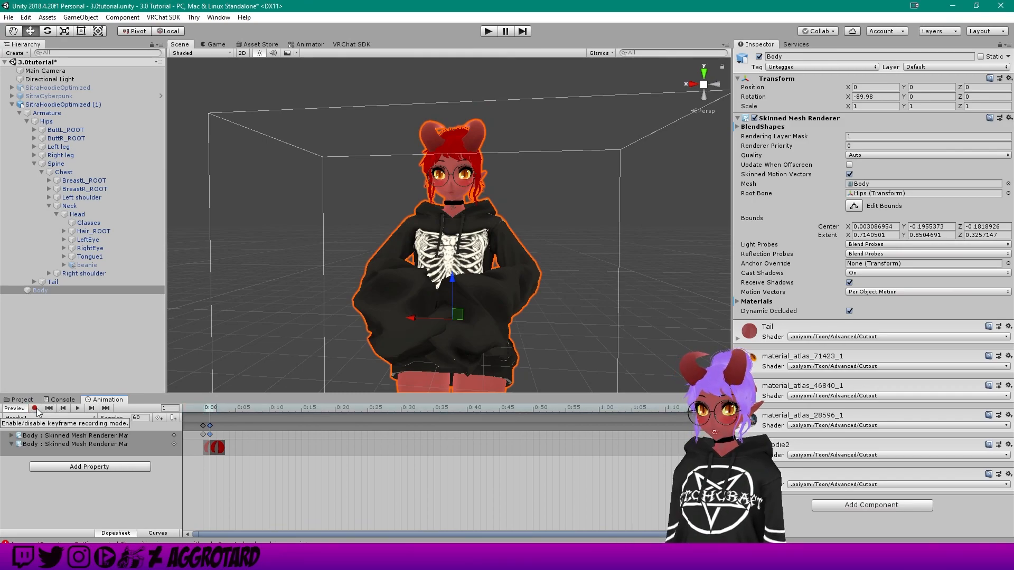
{"action": "left_click_drag", "start_coordinate": [210, 409], "coordinate": [194, 410]}
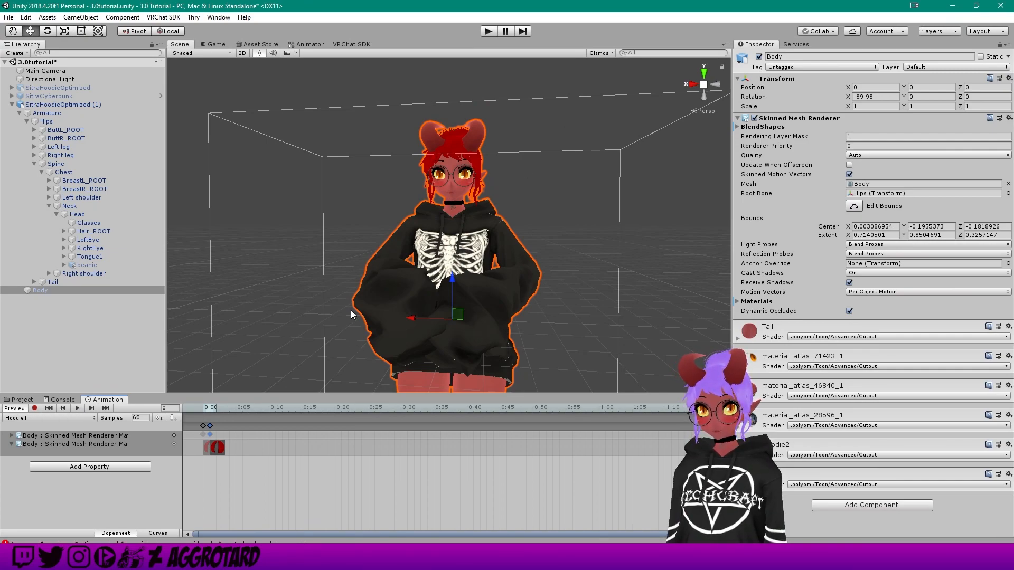
{"action": "left_click", "coordinate": [343, 267]}
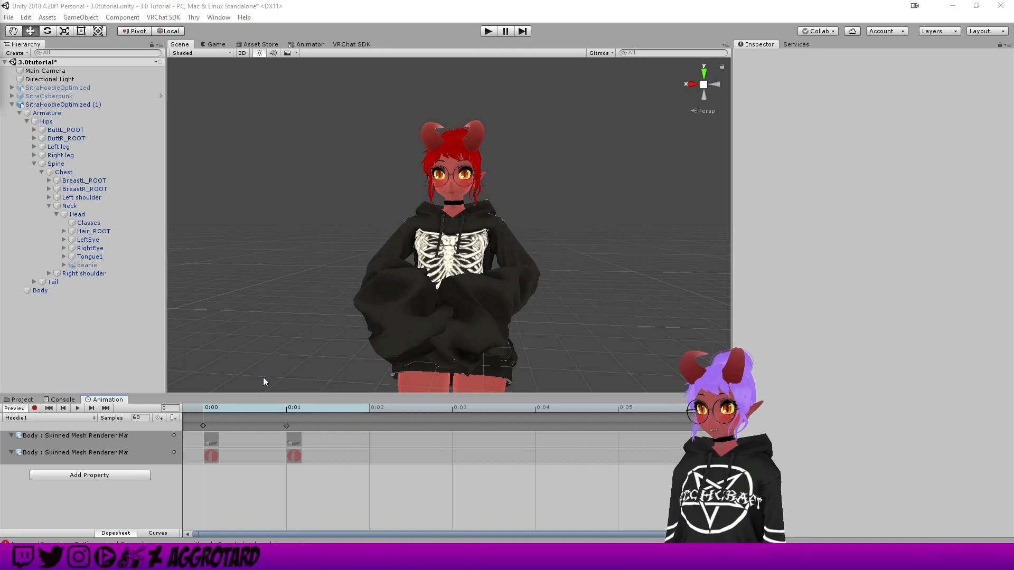
- Duplicate the Hoodie1 animation clip in the Avatar Animations folder
{"action": "left_click", "coordinate": [23, 400]}
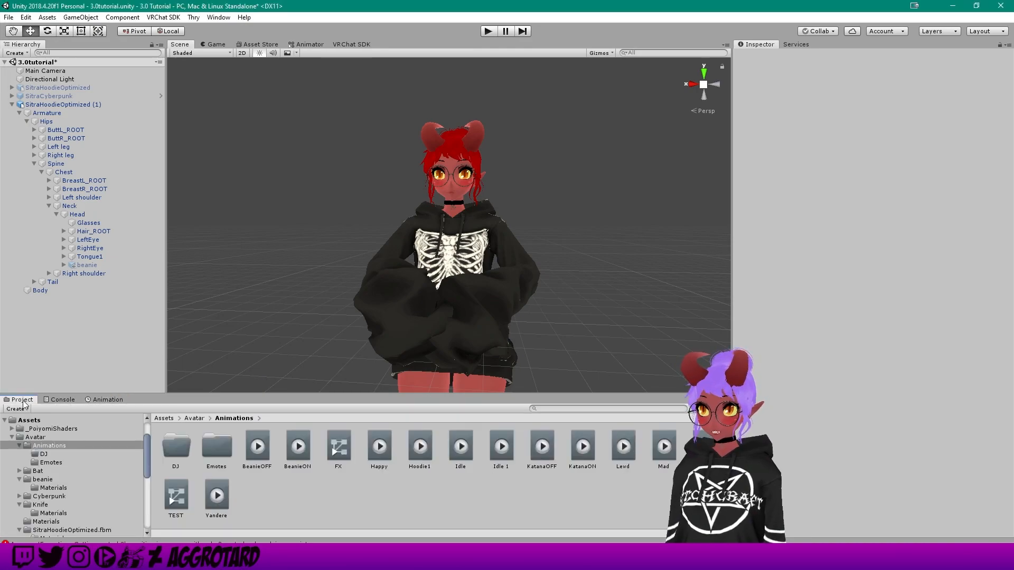
{"action": "left_click", "coordinate": [421, 448]}
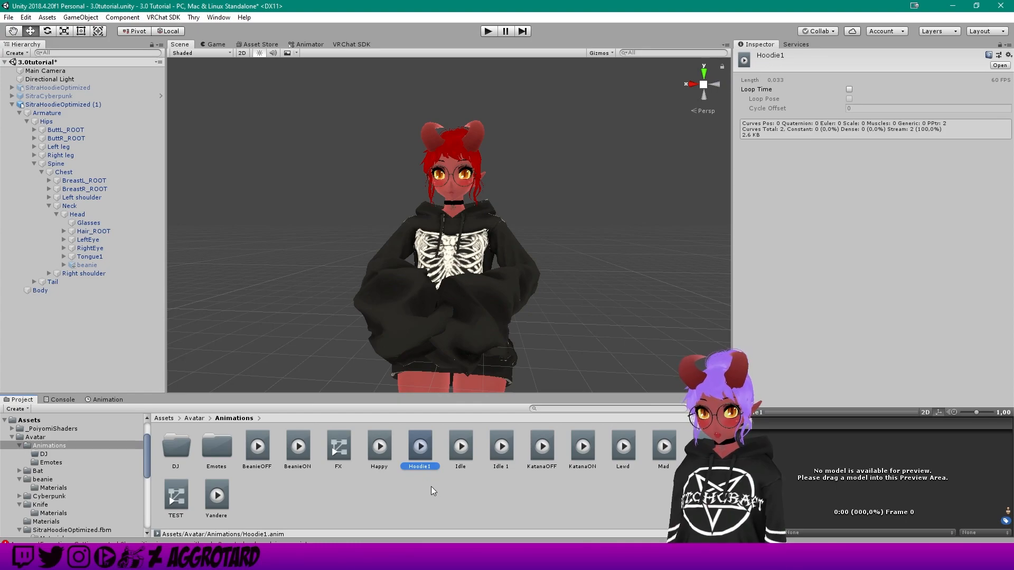
{"action": "key", "text": "ctrl+d"}
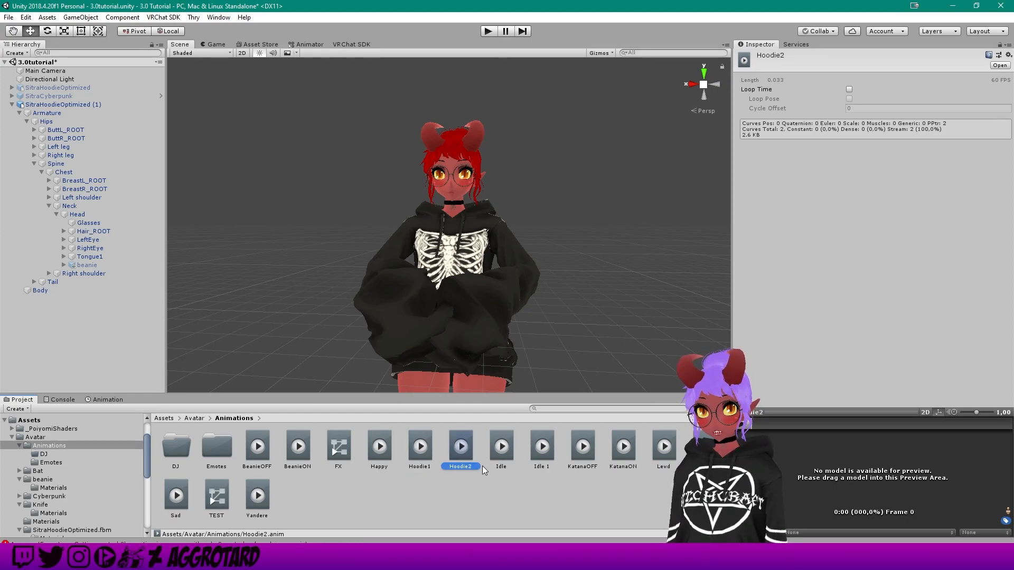
- Replace the Hoodie1 state in the TEST controller's base layer with the Hoodie2 clip
{"action": "left_click", "coordinate": [309, 44]}
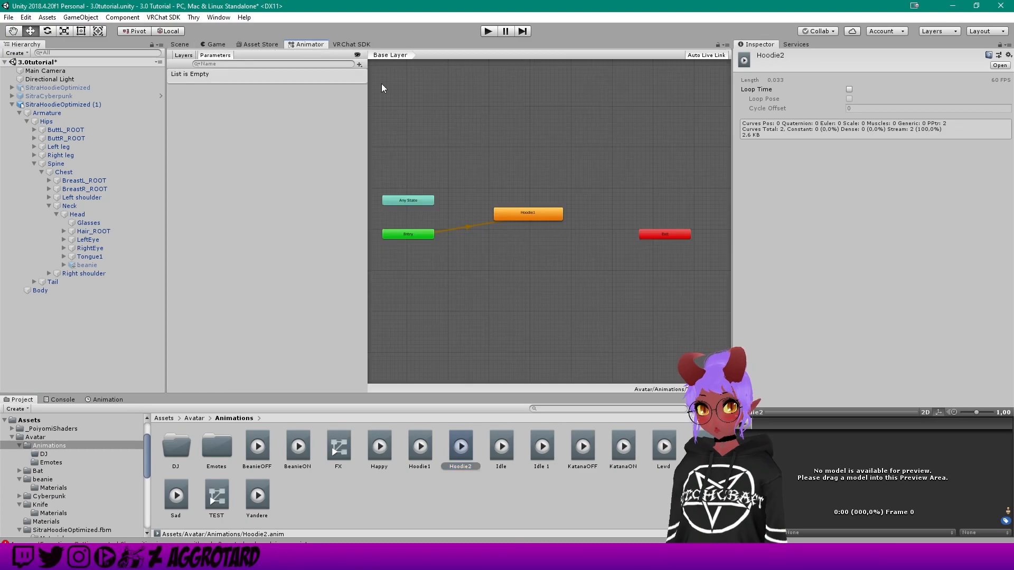
{"action": "left_click", "coordinate": [521, 214]}
{"action": "key", "text": "Delete"}
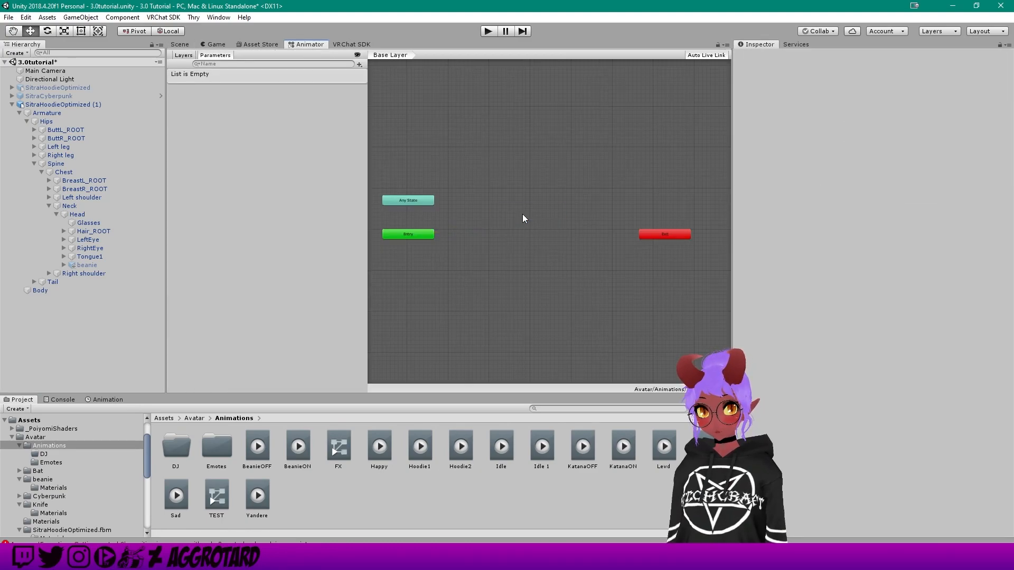
{"action": "left_click_drag", "start_coordinate": [412, 447], "coordinate": [466, 267]}
{"action": "left_click_drag", "start_coordinate": [472, 210], "coordinate": [472, 211]}
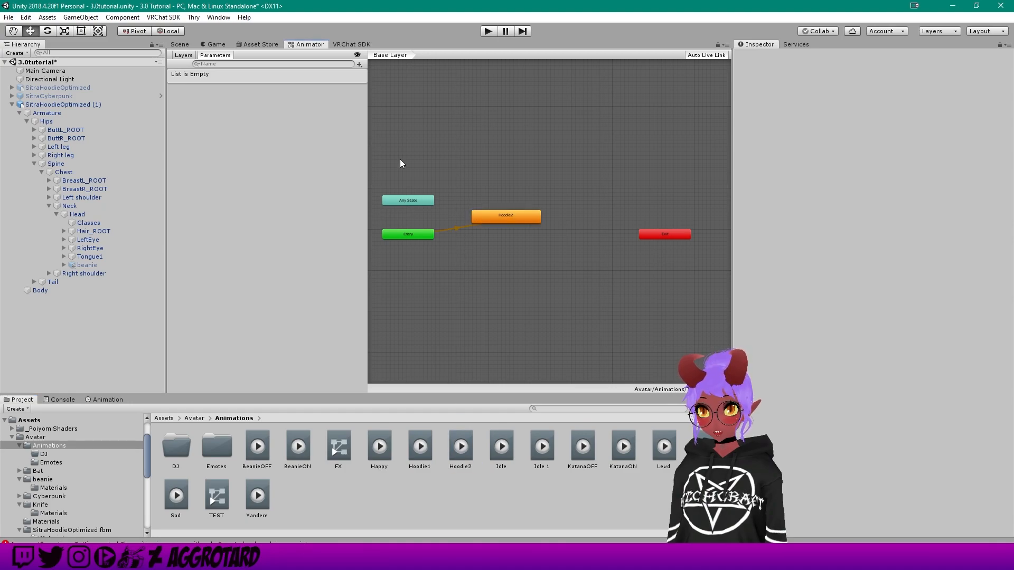
- Start recording the Hoodie2 clip and apply the original purple hair material to the avatar's hair at the first frame
{"action": "left_click", "coordinate": [180, 45]}
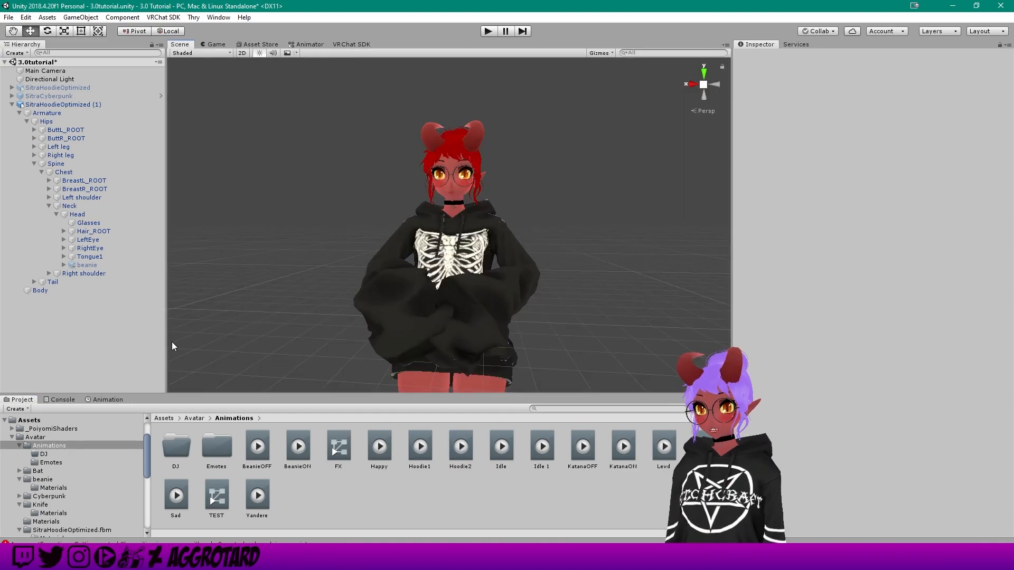
{"action": "left_click", "coordinate": [105, 400]}
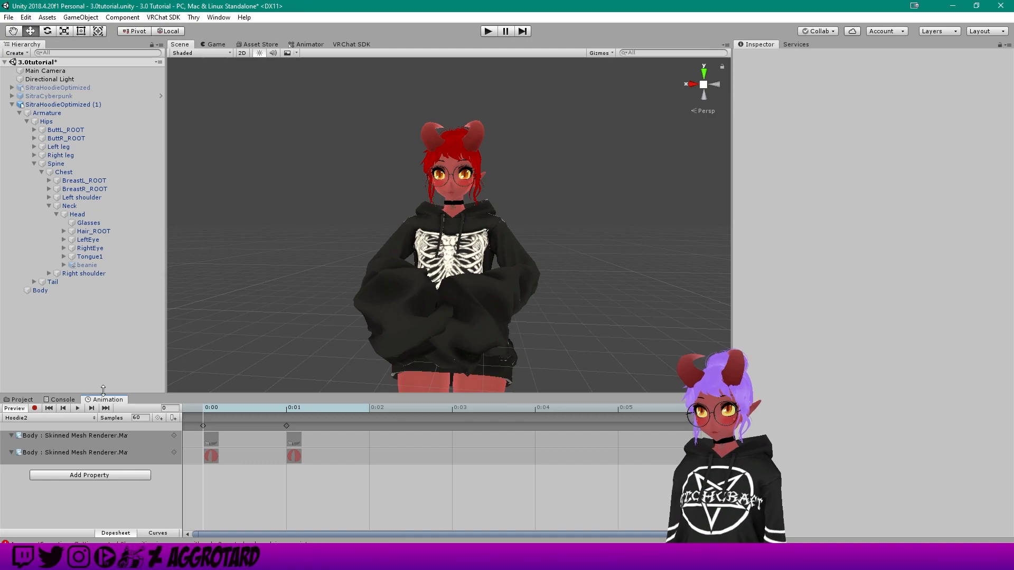
{"action": "left_click", "coordinate": [34, 408]}
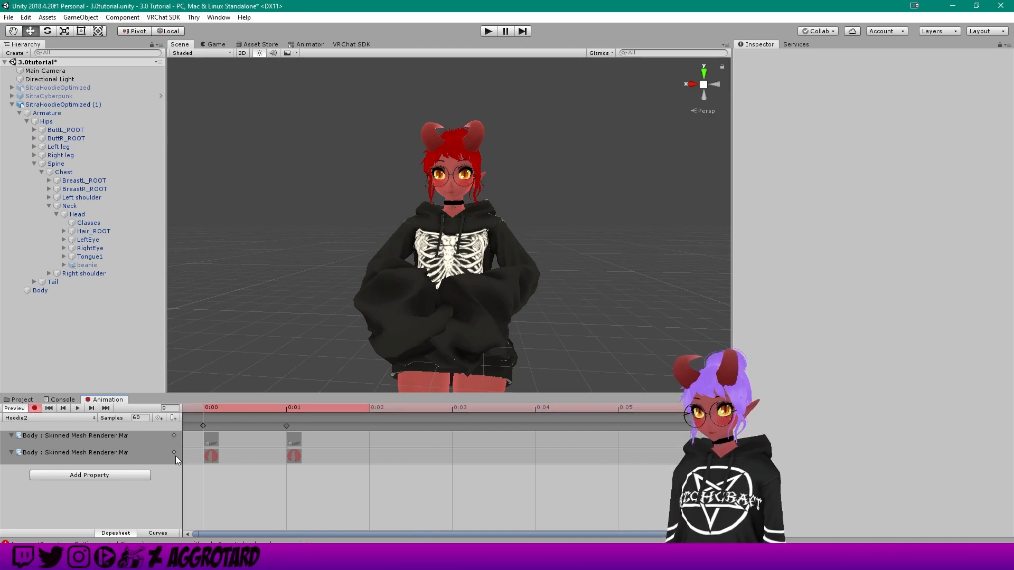
{"action": "left_click", "coordinate": [19, 401]}
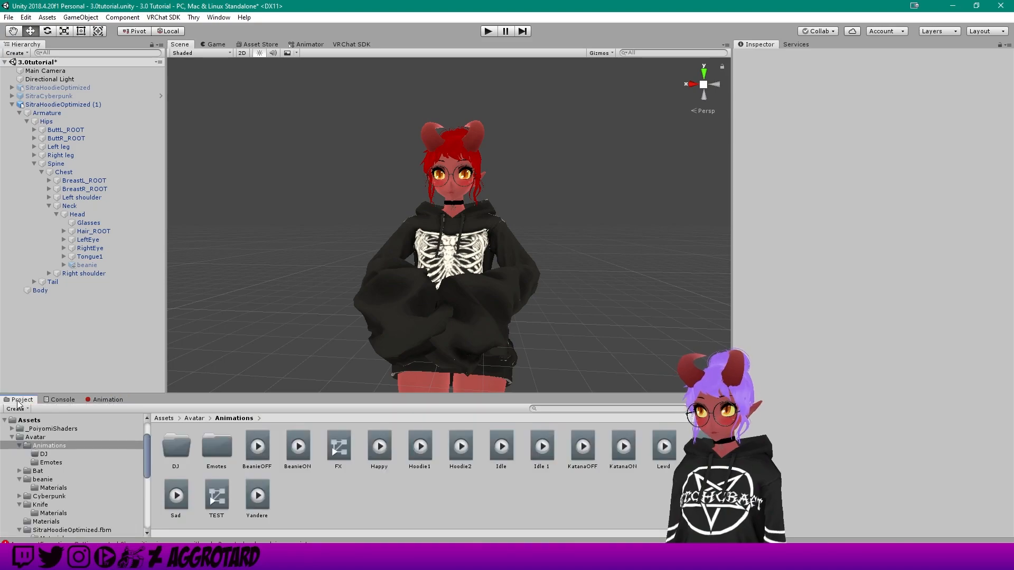
{"action": "left_click", "coordinate": [55, 488]}
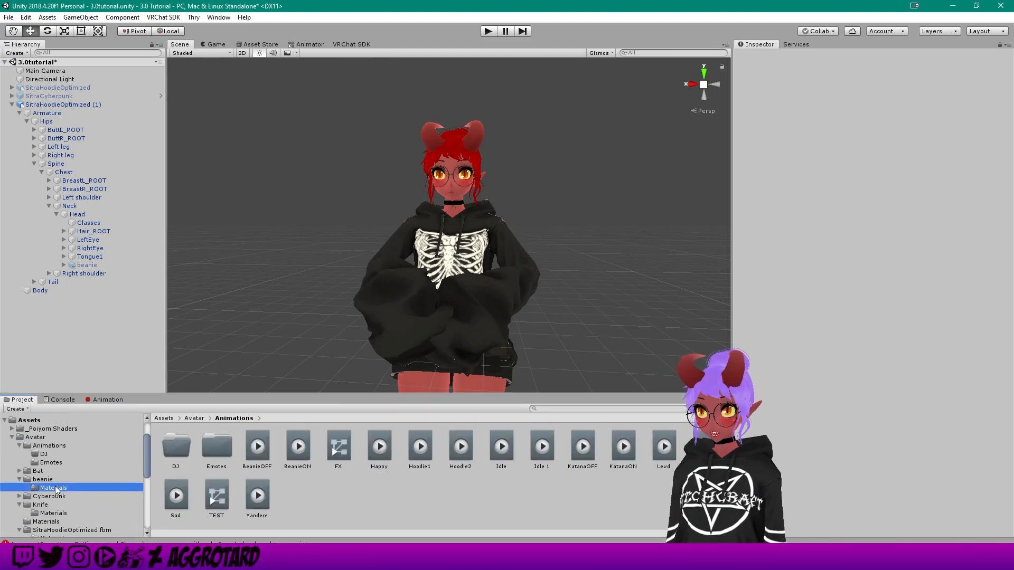
{"action": "left_click", "coordinate": [41, 438]}
{"action": "double_click", "coordinate": [369, 453]}
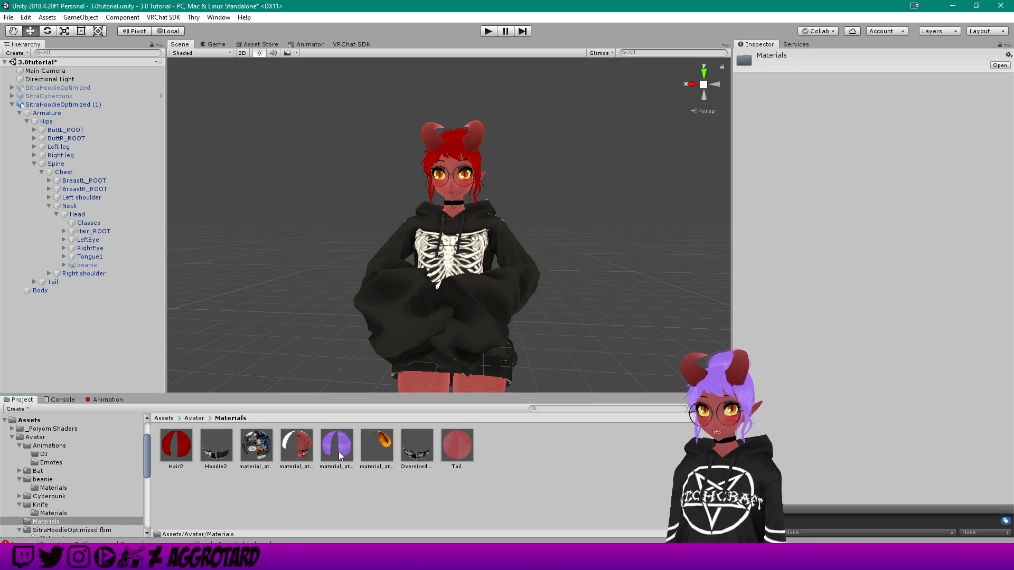
{"action": "left_click_drag", "start_coordinate": [342, 453], "coordinate": [455, 157]}
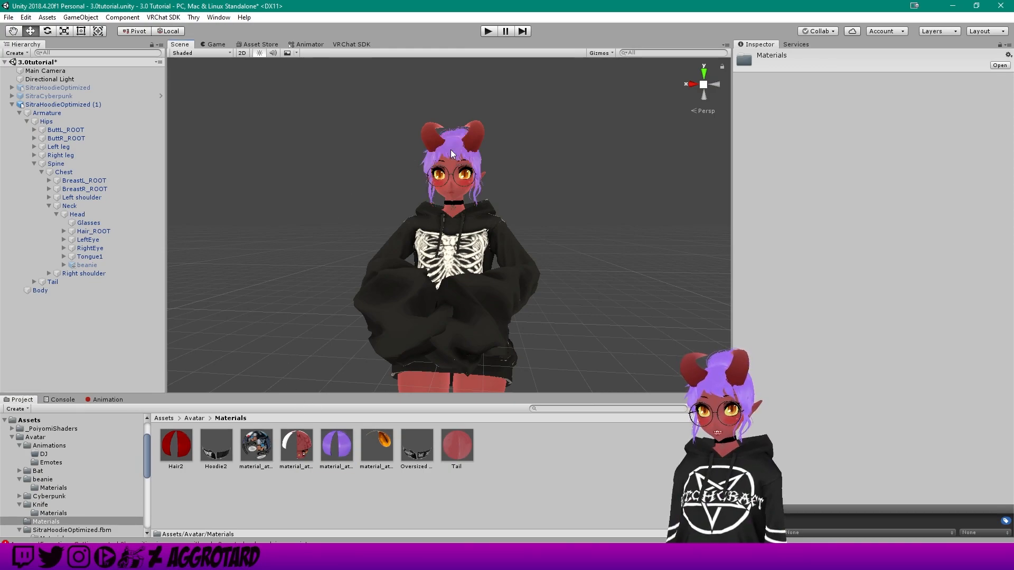
- Apply the original Oversized Hoodie material to the avatar's hoodie at the first frame of the Hoodie2 clip and stop recording
{"action": "left_click_drag", "start_coordinate": [348, 251], "coordinate": [452, 252]}
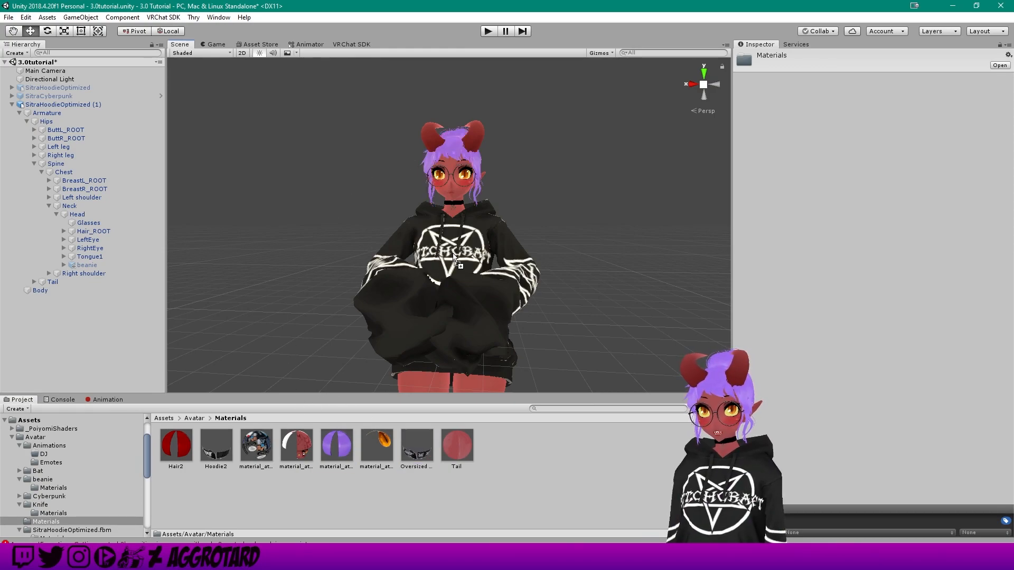
{"action": "left_click", "coordinate": [107, 400]}
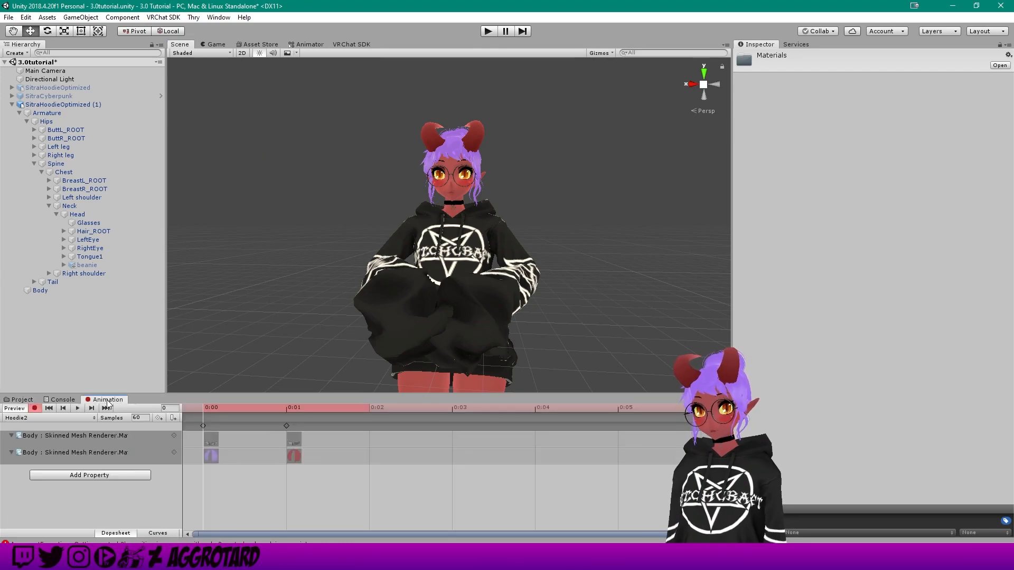
{"action": "left_click", "coordinate": [35, 409]}
- Replace the Hoodie2 clip's keyframes at frame 1 with copies of the frame 0 keyframes and play the clip back
{"action": "left_click", "coordinate": [78, 408]}
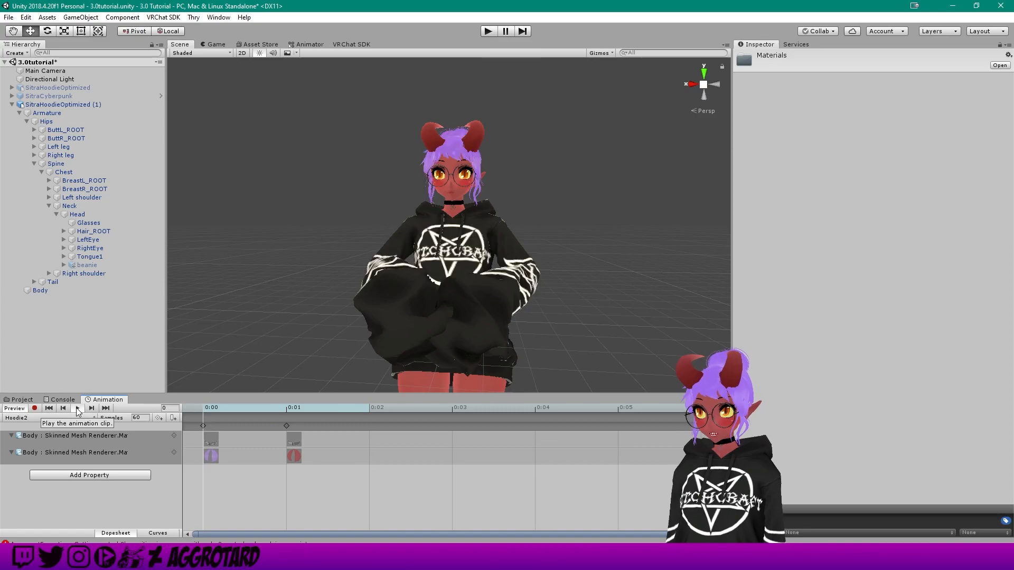
{"action": "left_click", "coordinate": [78, 408]}
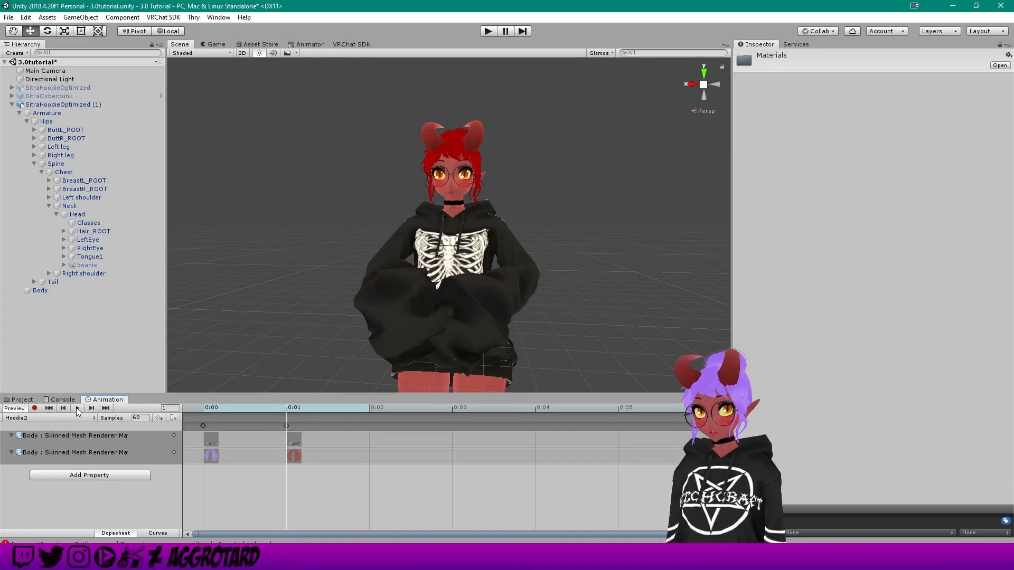
{"action": "left_click", "coordinate": [207, 408]}
{"action": "left_click", "coordinate": [203, 426]}
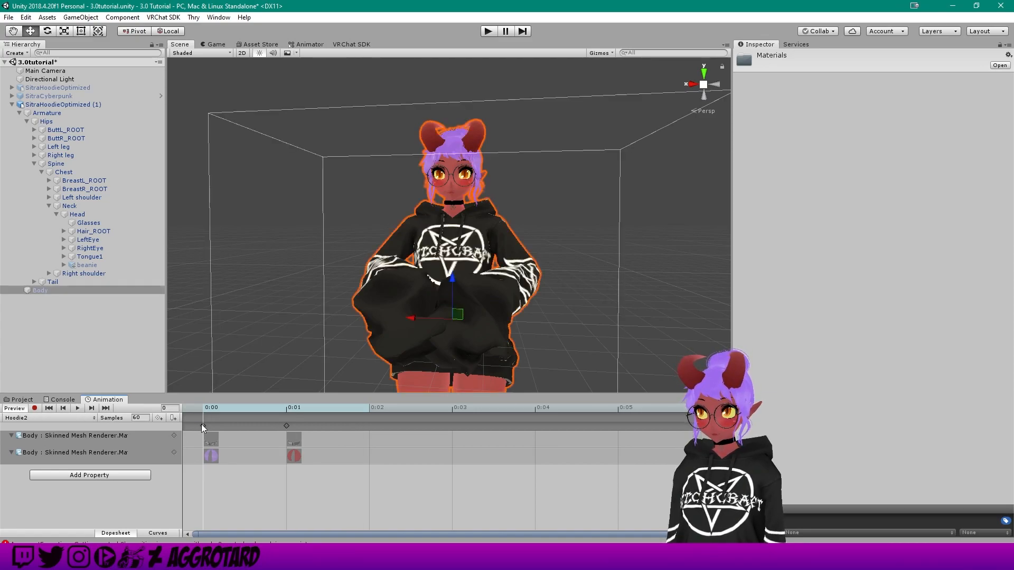
{"action": "left_click_drag", "start_coordinate": [216, 407], "coordinate": [274, 411]}
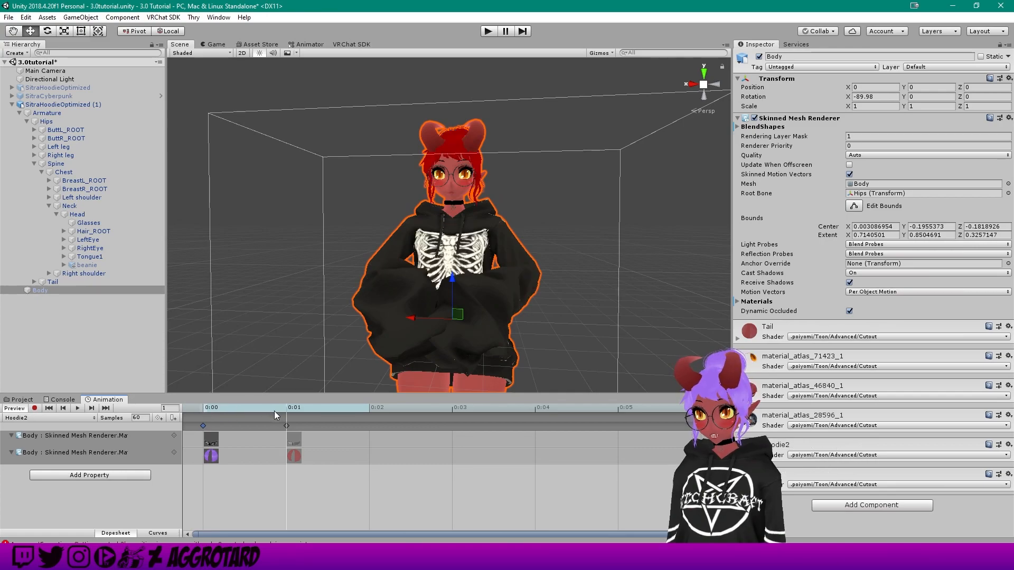
{"action": "left_click", "coordinate": [286, 425]}
{"action": "key", "text": "ctrl+v"}
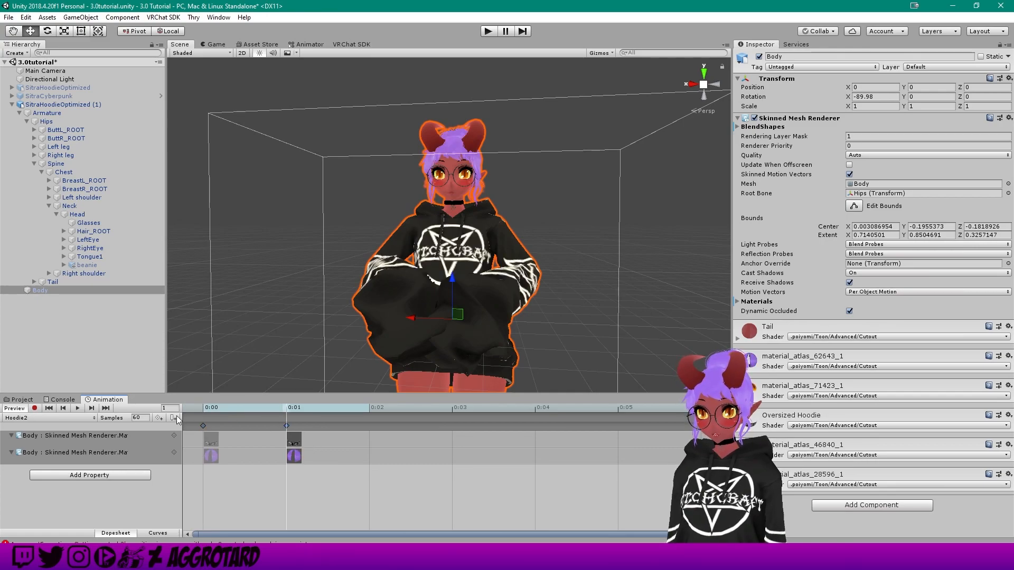
{"action": "left_click", "coordinate": [81, 410]}
{"action": "left_click", "coordinate": [81, 409]}
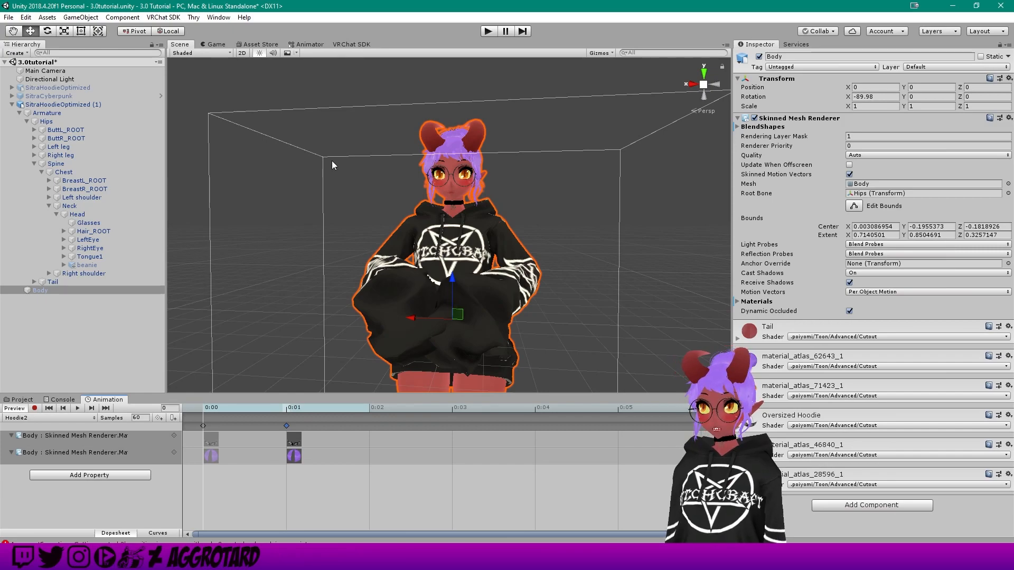
- Open the Hoodie Print Toggle layer of the FX controller from the Avatar Animations folder
{"action": "left_click", "coordinate": [23, 400]}
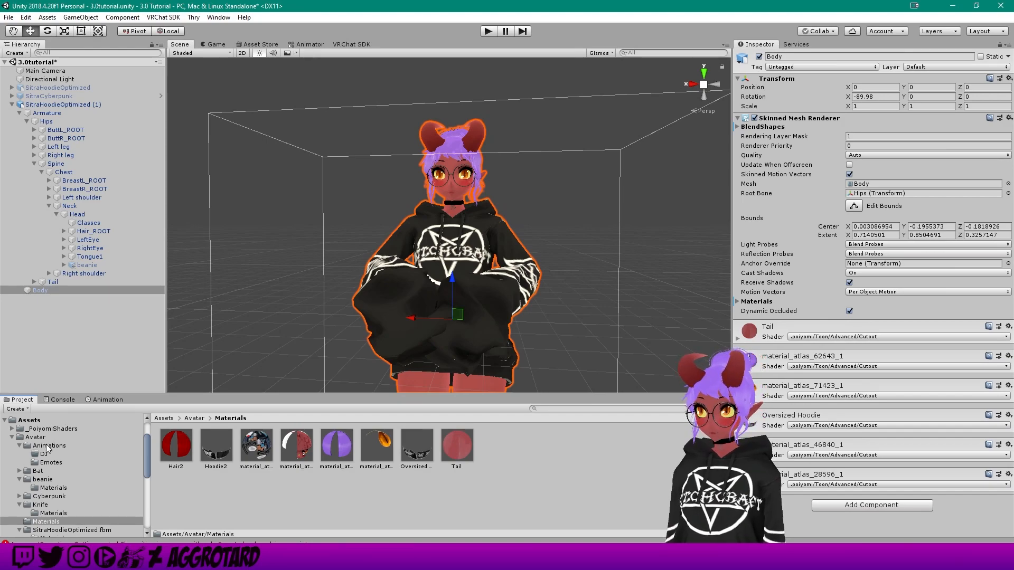
{"action": "left_click", "coordinate": [63, 447]}
{"action": "left_click", "coordinate": [341, 447]}
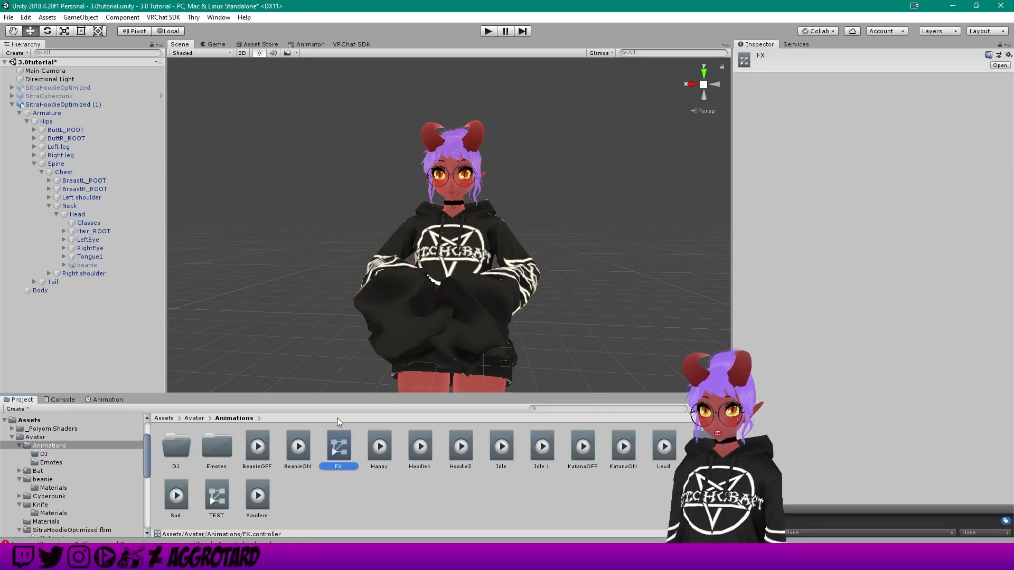
{"action": "left_click", "coordinate": [309, 45]}
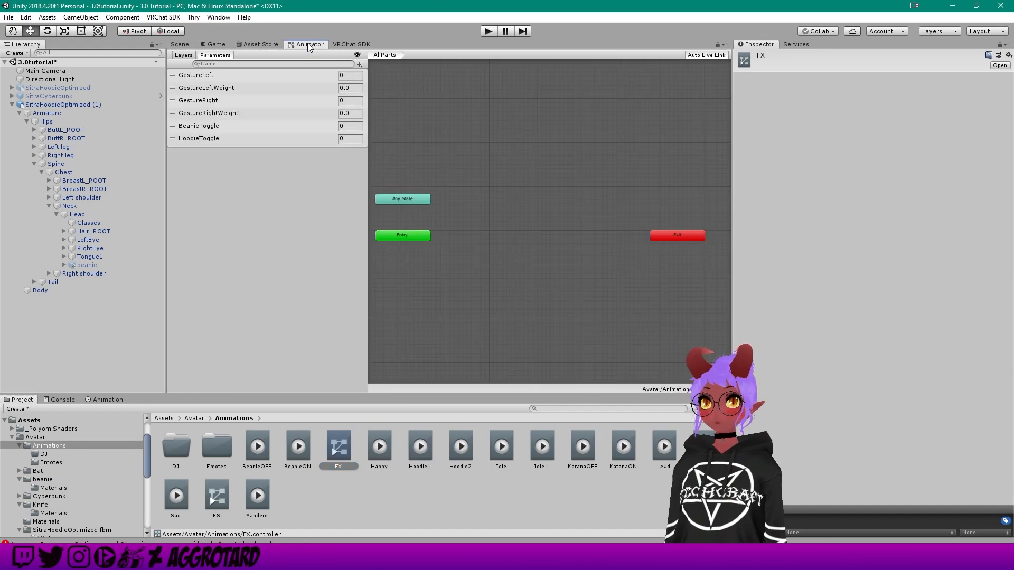
{"action": "left_click", "coordinate": [192, 139]}
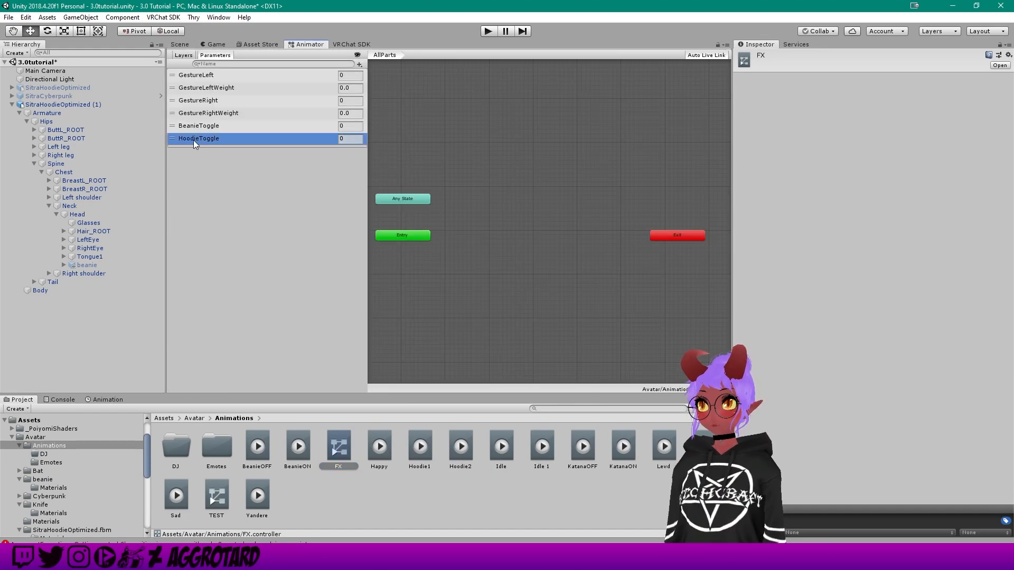
{"action": "left_click", "coordinate": [183, 55]}
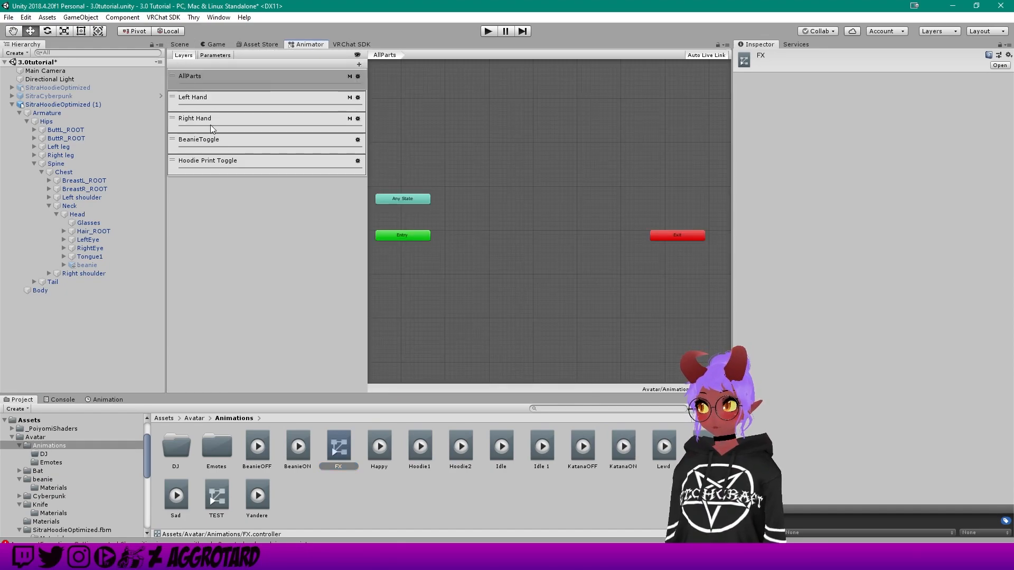
{"action": "left_click", "coordinate": [209, 162]}
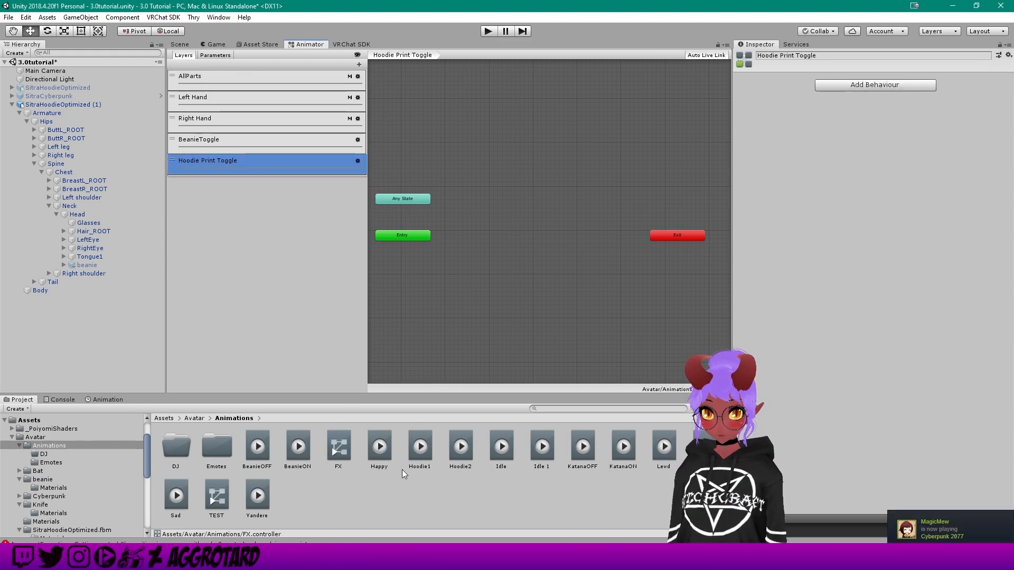
- Add the Hoodie1 and Hoodie2 clips as states in the Hoodie Print Toggle layer
{"action": "left_click", "coordinate": [420, 446]}
{"action": "left_click", "coordinate": [460, 448], "text": "ctrl"}
{"action": "left_click_drag", "start_coordinate": [462, 450], "coordinate": [496, 244]}
{"action": "left_click_drag", "start_coordinate": [486, 205], "coordinate": [492, 217]}
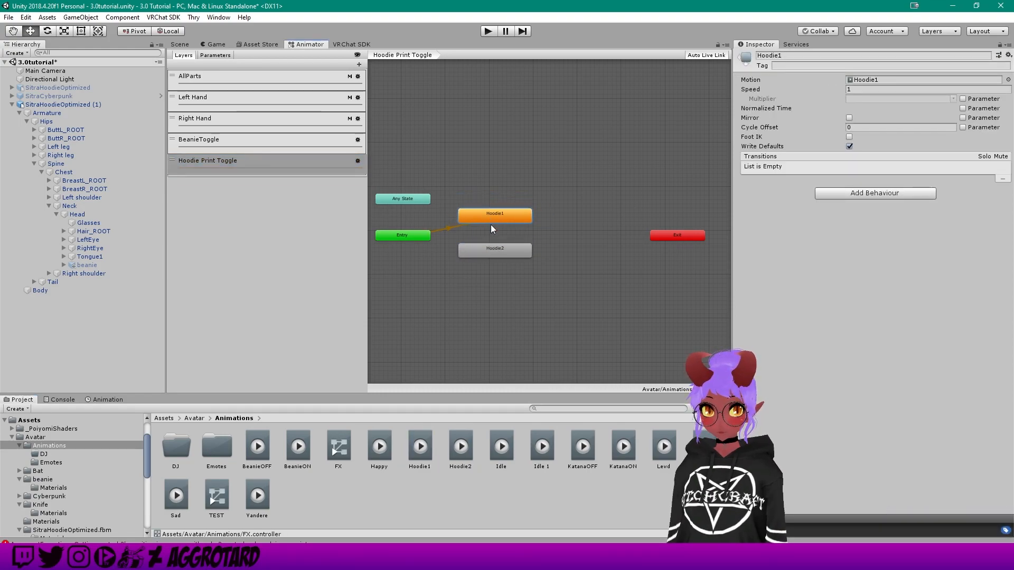
- Delete the Hoodie1 state to make Hoodie2 the default, and move Hoodie2 up beside the Any State and Entry nodes
{"action": "scroll", "coordinate": [492, 232], "scroll_direction": "up", "scroll_amount": 2}
{"action": "left_click", "coordinate": [492, 251]}
{"action": "left_click", "coordinate": [491, 216]}
{"action": "key", "text": "Delete"}
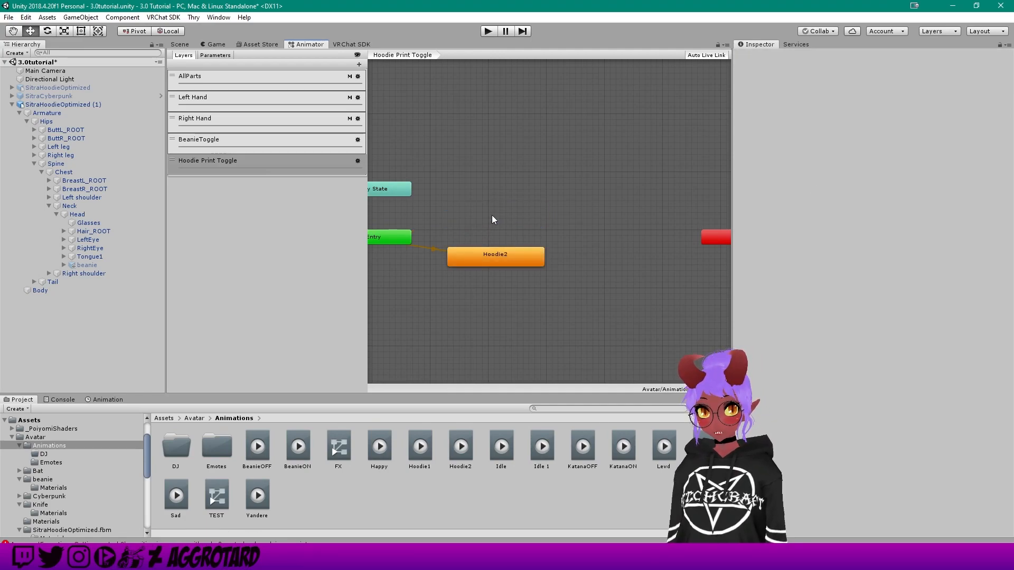
{"action": "left_click_drag", "start_coordinate": [514, 248], "coordinate": [509, 222]}
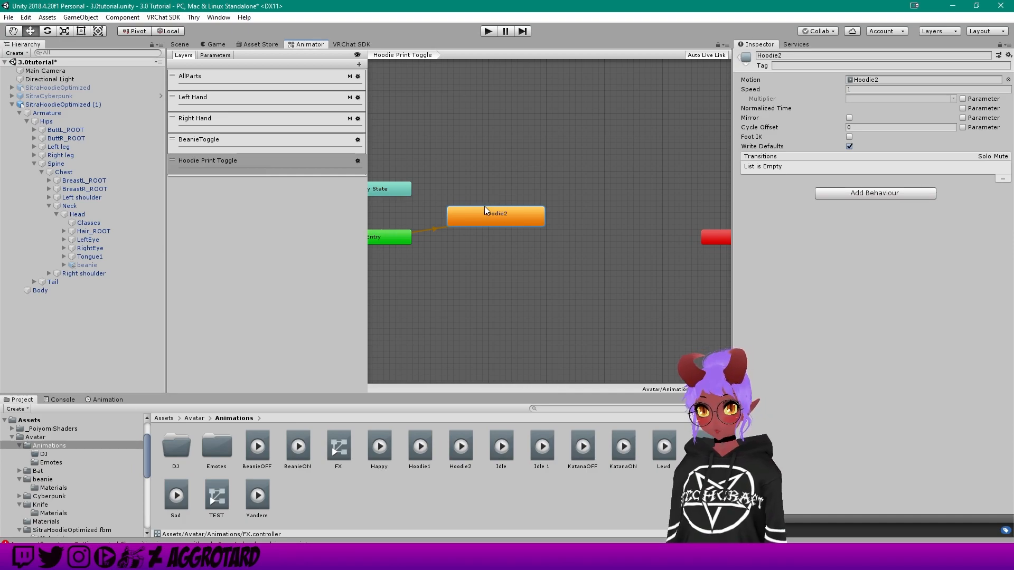
- Add the Hoodie1 clip again as a state and align it directly below Hoodie2
{"action": "left_click_drag", "start_coordinate": [498, 223], "coordinate": [509, 224]}
{"action": "left_click_drag", "start_coordinate": [411, 449], "coordinate": [454, 333]}
{"action": "left_click_drag", "start_coordinate": [494, 260], "coordinate": [492, 264]}
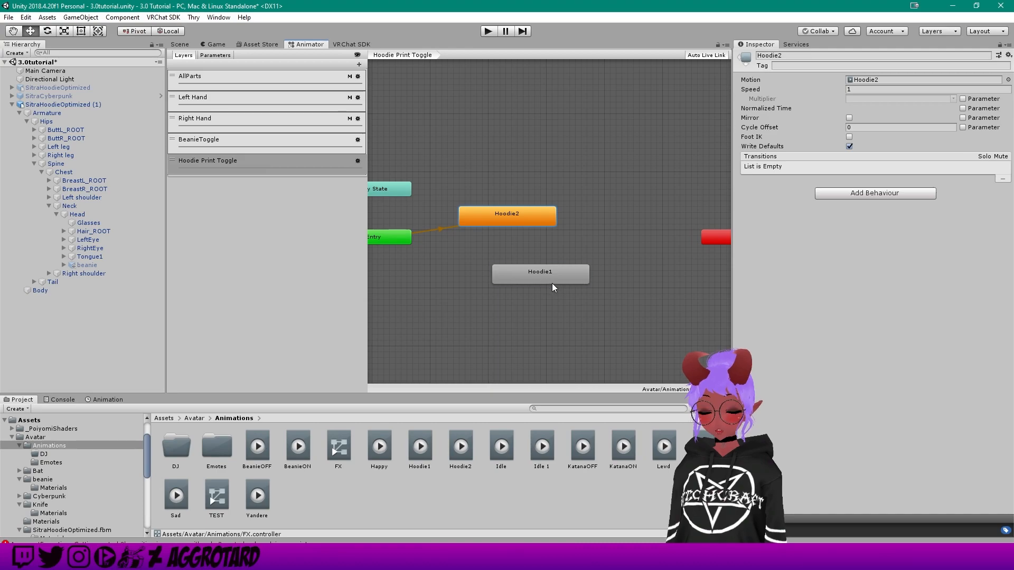
{"action": "left_click_drag", "start_coordinate": [552, 283], "coordinate": [519, 271]}
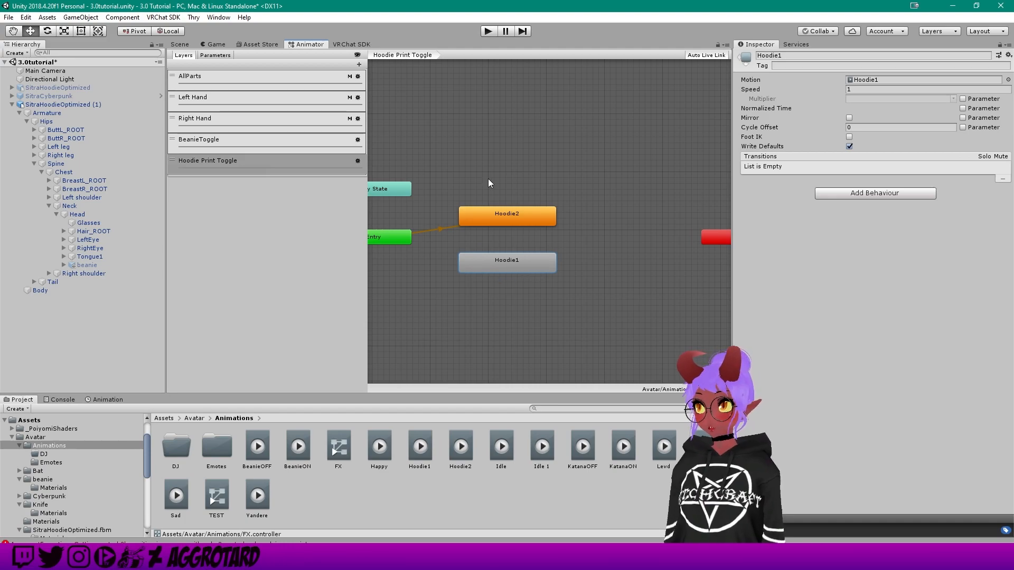
- Create a transition from Hoodie2 to Hoodie1 and turn off its exit time
{"action": "right_click", "coordinate": [491, 219]}
{"action": "left_click", "coordinate": [506, 223]}
{"action": "left_click", "coordinate": [489, 265]}
{"action": "left_click", "coordinate": [506, 238]}
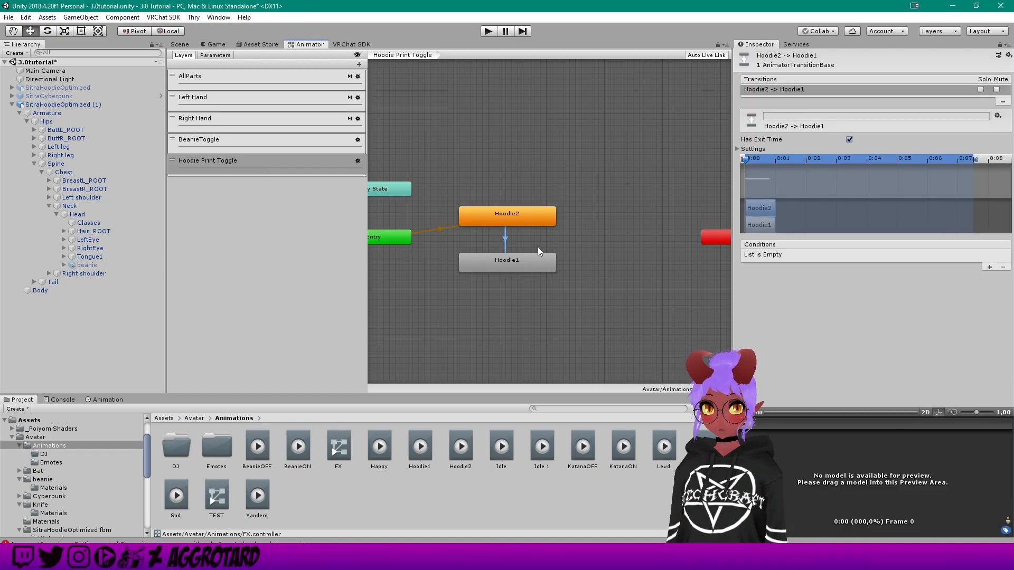
{"action": "left_click", "coordinate": [848, 140]}
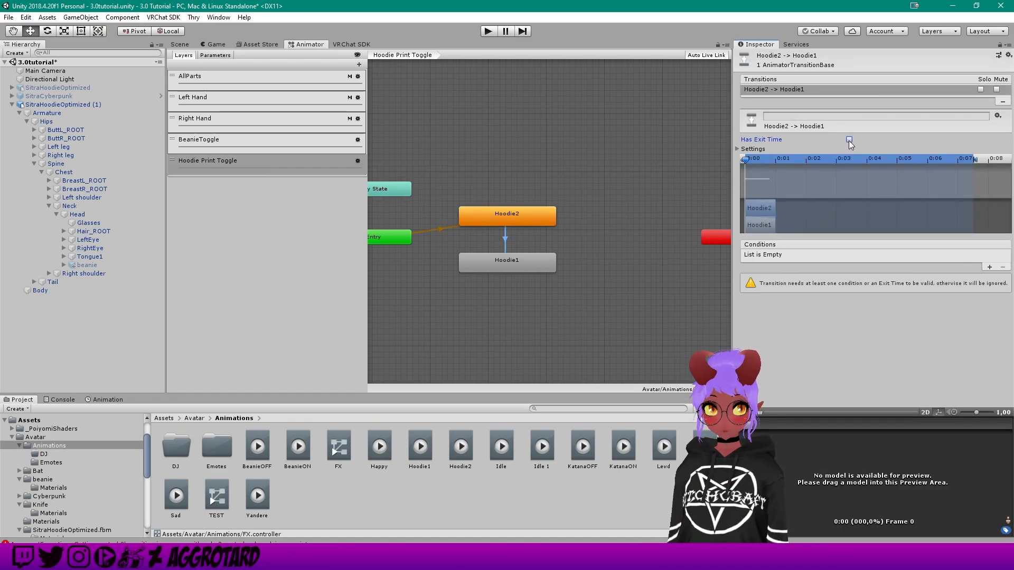
- Add a condition to the Hoodie2 to Hoodie1 transition using the HoodieToggle parameter with the Equals comparison
{"action": "left_click", "coordinate": [990, 268]}
{"action": "left_click", "coordinate": [845, 255]}
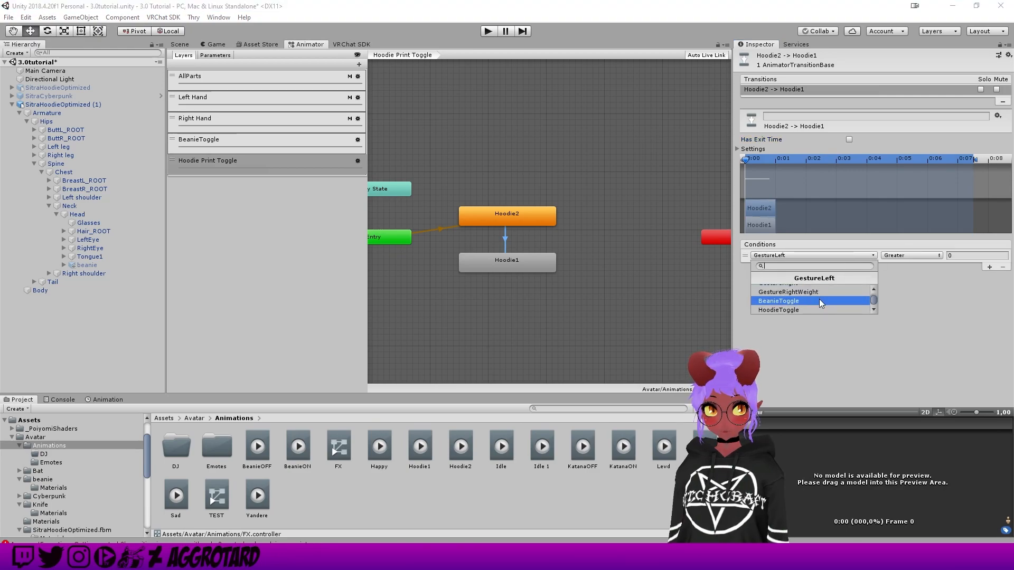
{"action": "left_click", "coordinate": [806, 310]}
{"action": "left_click", "coordinate": [915, 255]}
{"action": "left_click", "coordinate": [916, 291]}
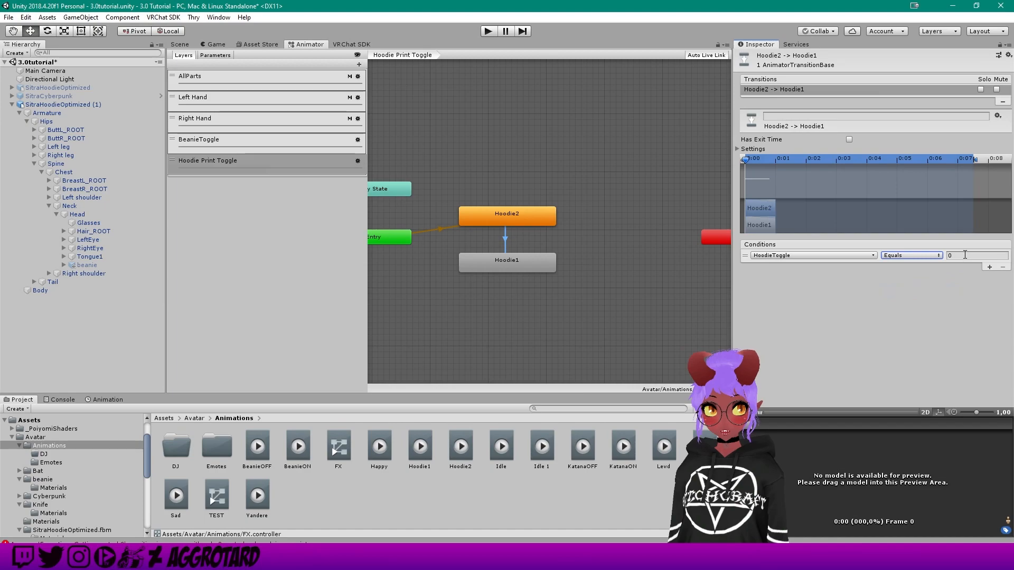
- Create the return transition from Hoodie1 to Hoodie2 and turn off its exit time
{"action": "right_click", "coordinate": [534, 264]}
{"action": "left_click", "coordinate": [547, 271]}
{"action": "left_click", "coordinate": [523, 214]}
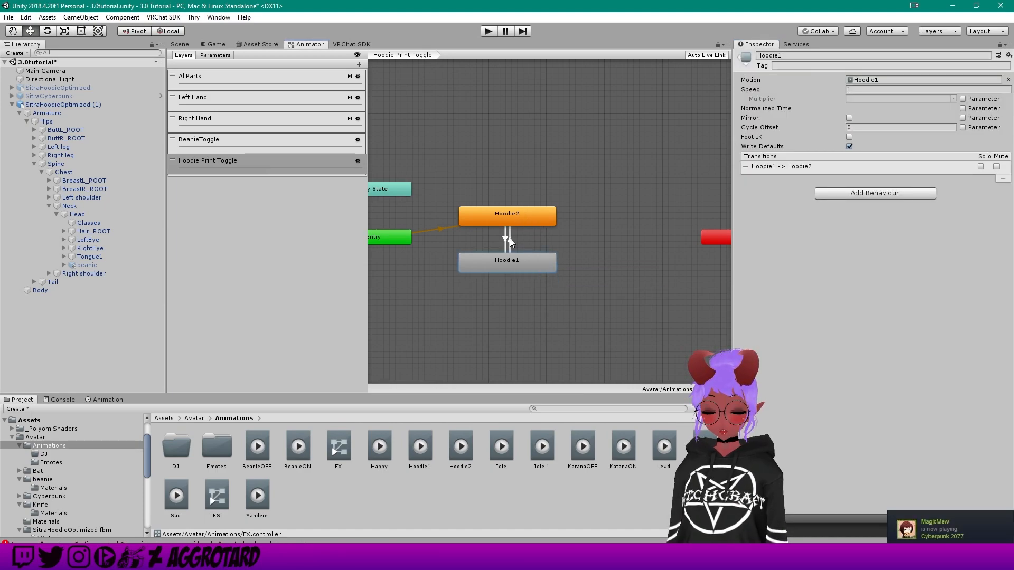
{"action": "left_click", "coordinate": [849, 139]}
- Add a condition based on the HoodieToggle parameter to the Hoodie1 to Hoodie2 transition and set its comparison
{"action": "left_click", "coordinate": [989, 267]}
{"action": "left_click", "coordinate": [815, 254]}
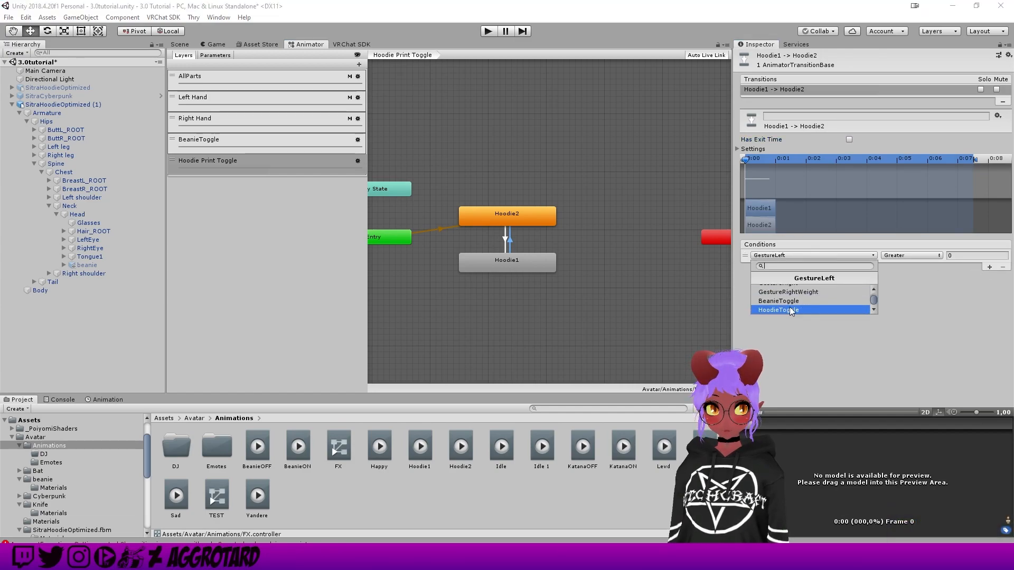
{"action": "left_click", "coordinate": [790, 306]}
{"action": "left_click", "coordinate": [909, 256]}
{"action": "left_click", "coordinate": [905, 302]}
{"action": "key", "text": "Tab"}
{"action": "left_click", "coordinate": [673, 314]}
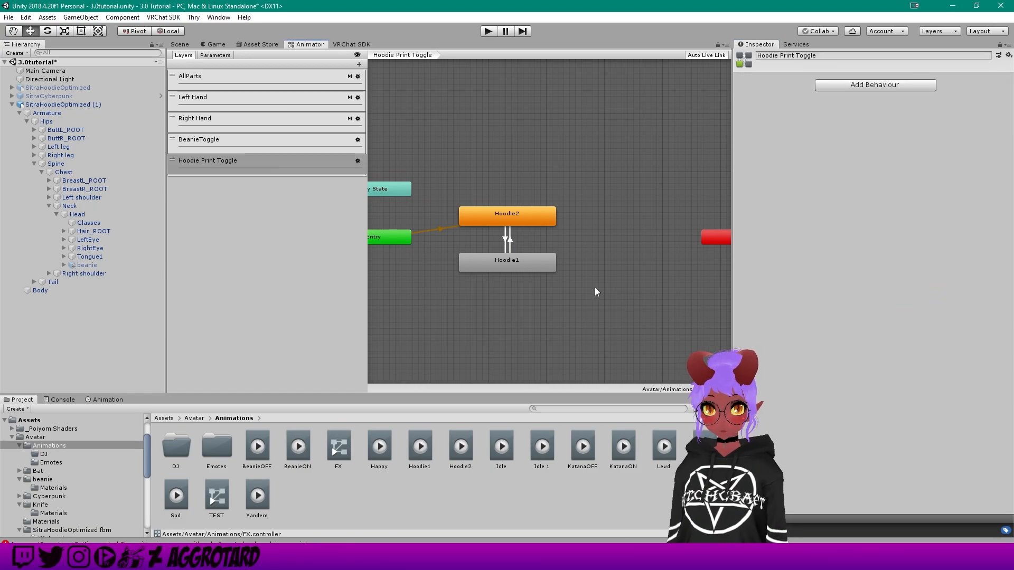
{"action": "scroll", "coordinate": [586, 282], "scroll_direction": "down", "scroll_amount": 2}
{"action": "middle_click_drag", "start_coordinate": [575, 277], "coordinate": [588, 262]}
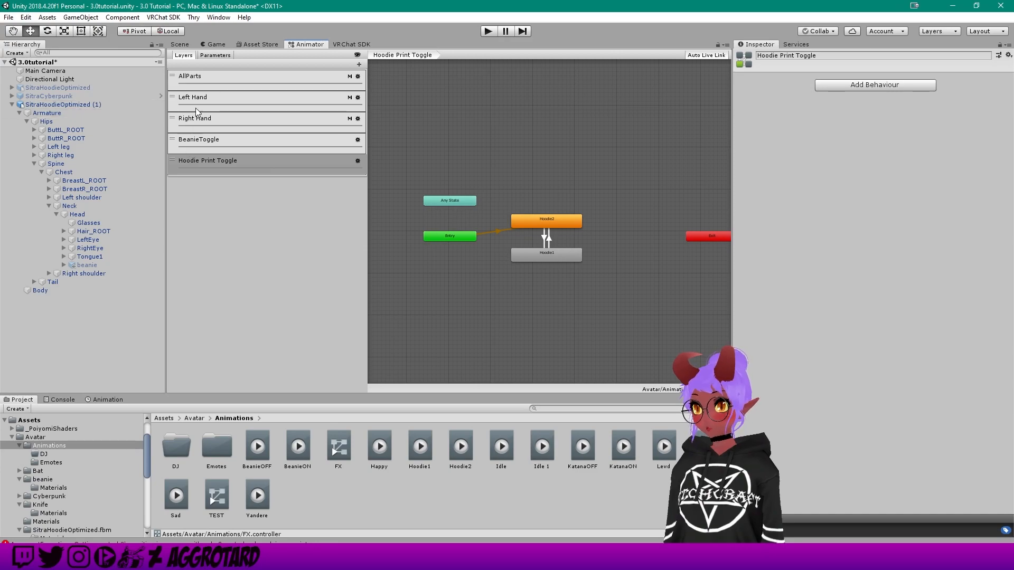
- Deactivate the SitraHoodieOptimized (1) test avatar in the scene and activate the original SitraHoodieOptimized avatar
{"action": "left_click", "coordinate": [180, 45]}
{"action": "left_click", "coordinate": [64, 104]}
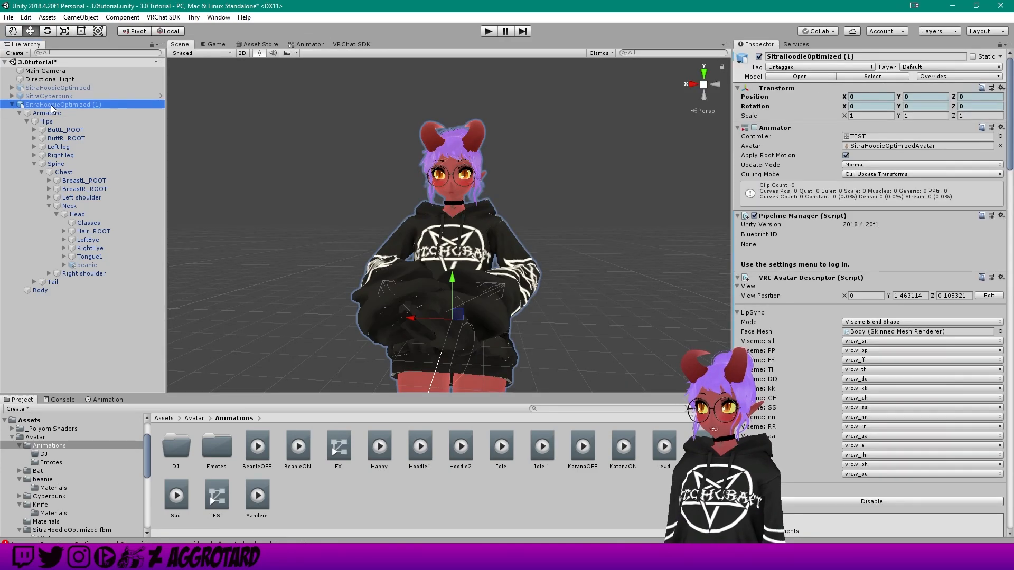
{"action": "left_click", "coordinate": [759, 56]}
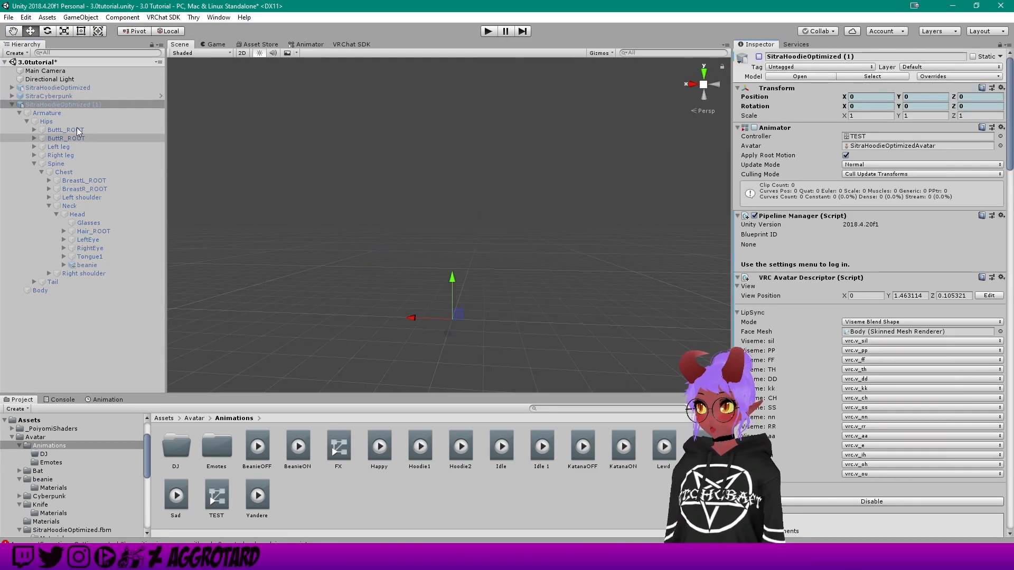
{"action": "left_click", "coordinate": [52, 87]}
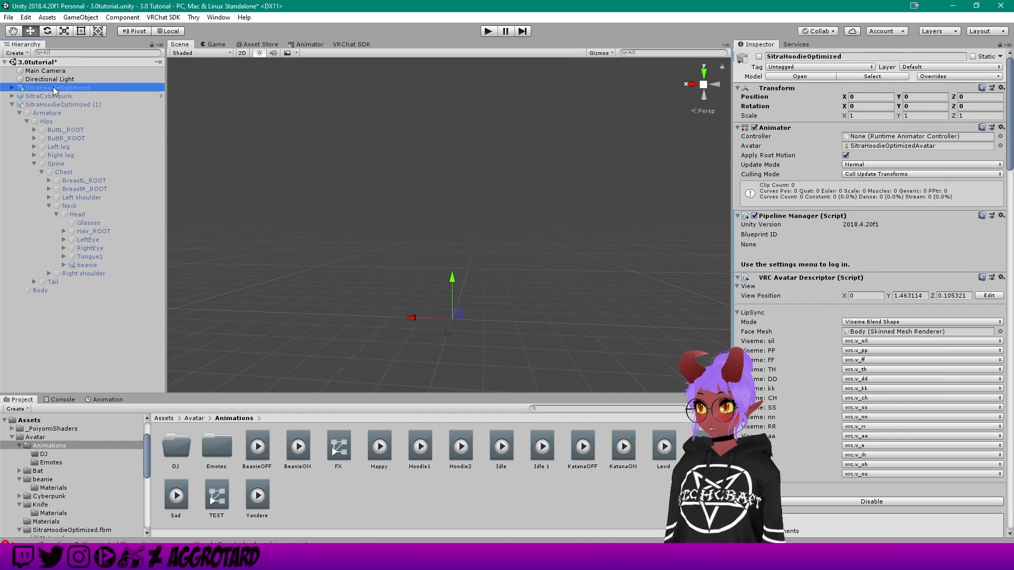
{"action": "left_click", "coordinate": [758, 56]}
- Frame the SitraHoodieOptimized avatar in the scene and look through its VRC Avatar Descriptor settings
{"action": "key", "text": "f"}
{"action": "scroll", "coordinate": [558, 186], "scroll_direction": "down", "scroll_amount": 4}
{"action": "mouse_move", "coordinate": [540, 158]}
{"action": "middle_mouse_down"}
{"action": "mouse_move", "coordinate": [540, 176]}
{"action": "mouse_move", "coordinate": [543, 164]}
{"action": "middle_mouse_up"}
{"action": "right_click_drag", "start_coordinate": [516, 128], "coordinate": [528, 168]}
{"action": "middle_click_drag", "start_coordinate": [529, 95], "coordinate": [532, 177]}
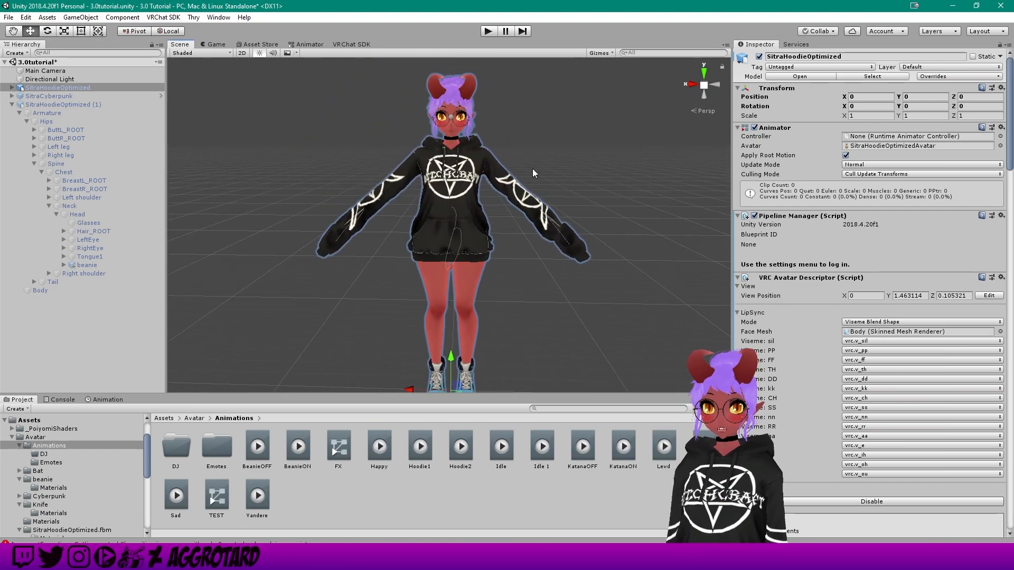
{"action": "right_click_drag", "start_coordinate": [532, 174], "coordinate": [535, 133]}
{"action": "middle_click_drag", "start_coordinate": [544, 178], "coordinate": [543, 166]}
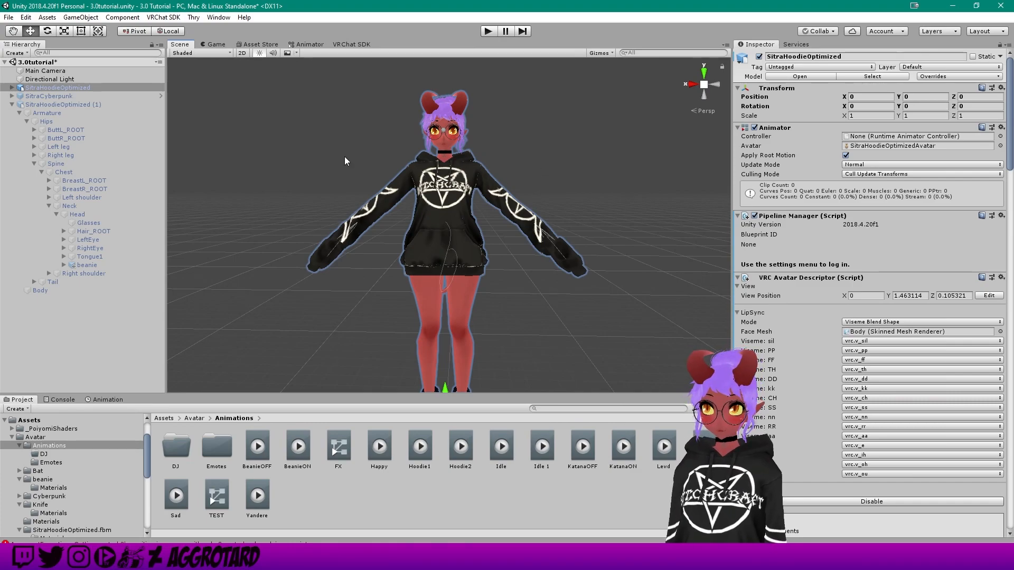
{"action": "scroll", "coordinate": [830, 396], "scroll_direction": "down", "scroll_amount": 4}
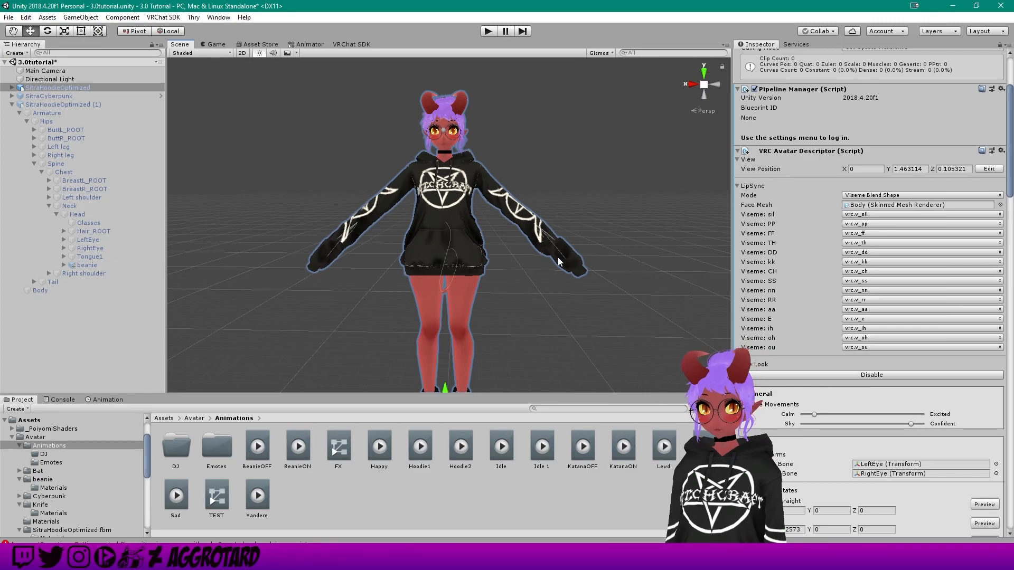